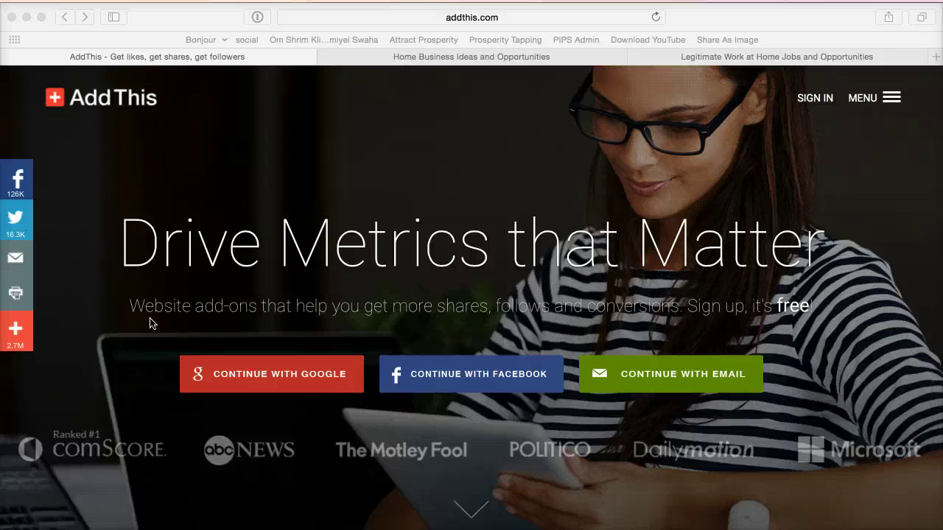
# Switch to the Home Business Ideas site and open, then close, its AddThis sidebar's full share-services list.
pyautogui.click(302, 215)
pyautogui.click(420, 139)
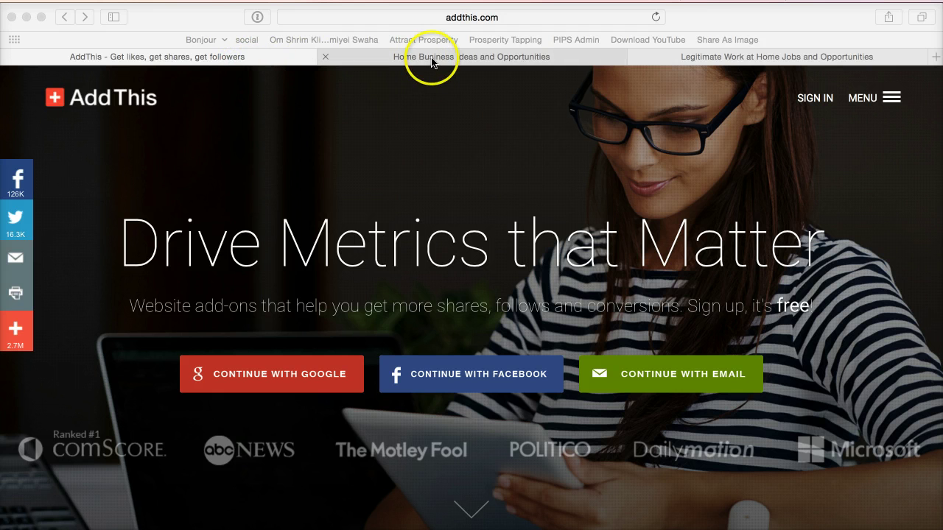
pyautogui.click(518, 59)
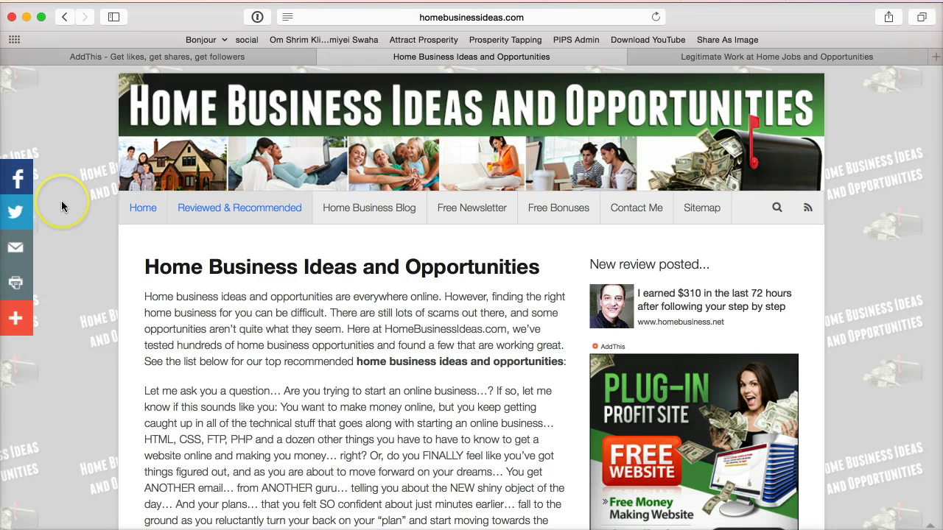
pyautogui.click(36, 182)
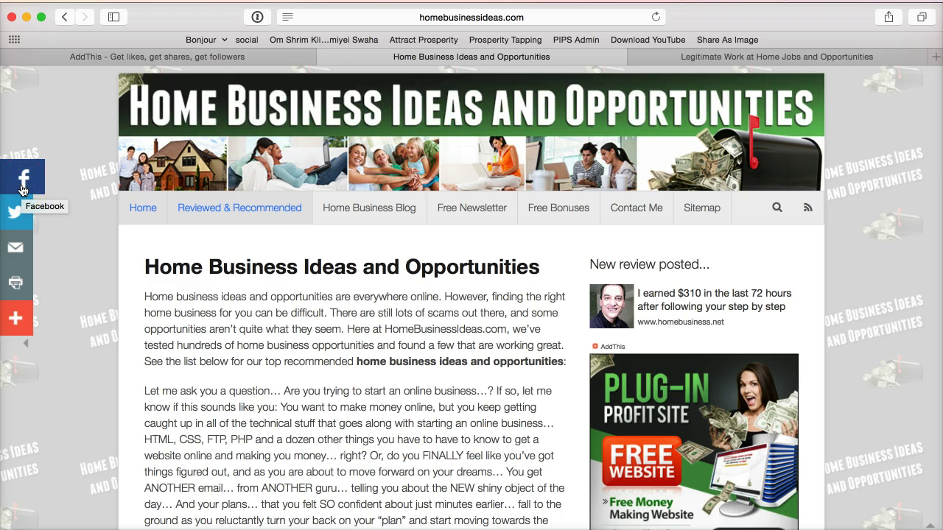
pyautogui.click(21, 245)
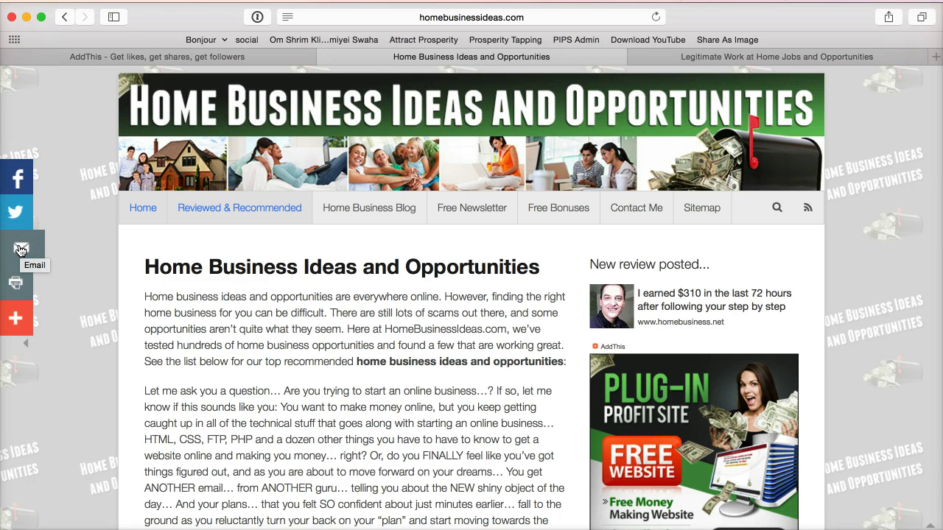
pyautogui.click(18, 319)
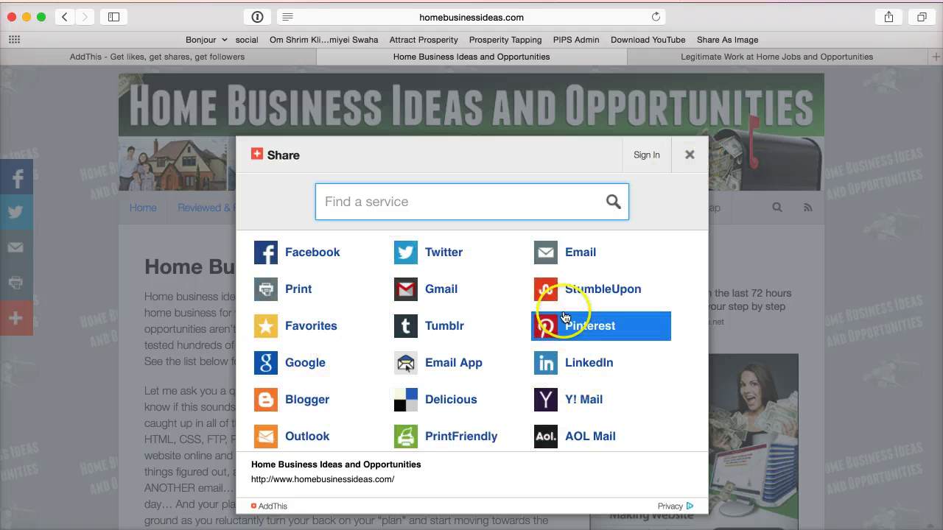
pyautogui.click(690, 154)
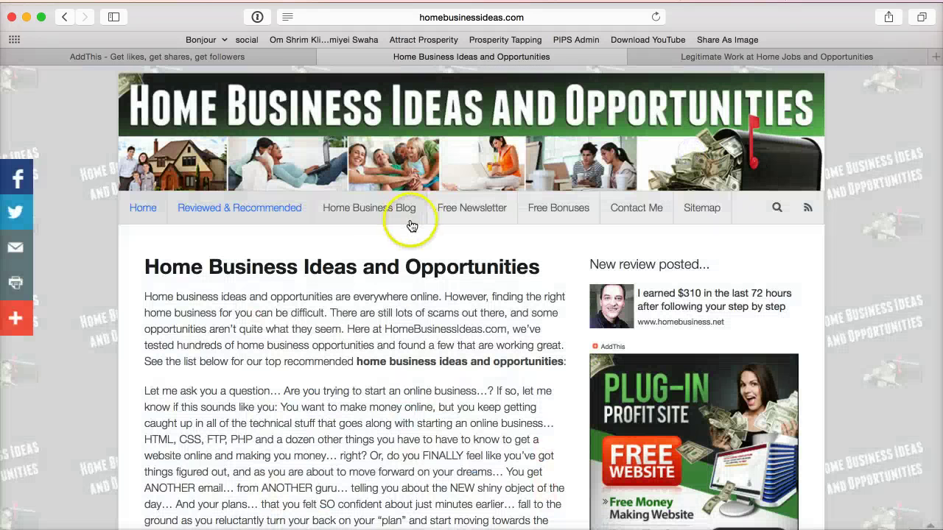
# Visit the Home Business Blog page, return to the home page, and select the site's web address.
pyautogui.click(372, 214)
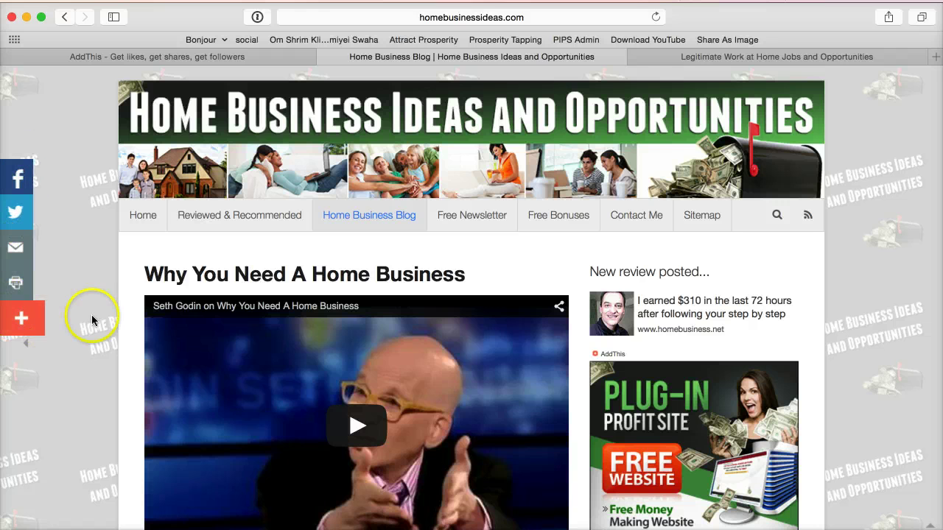
pyautogui.click(151, 216)
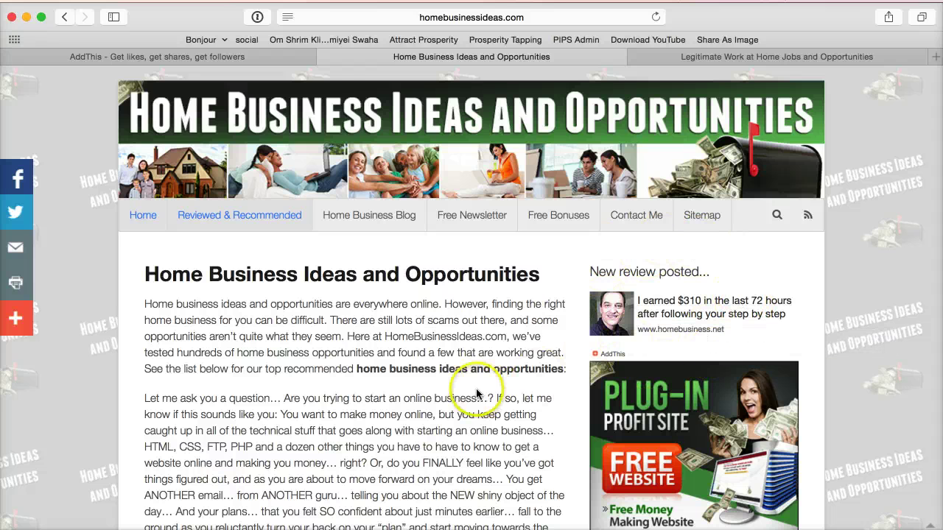
pyautogui.click(582, 16)
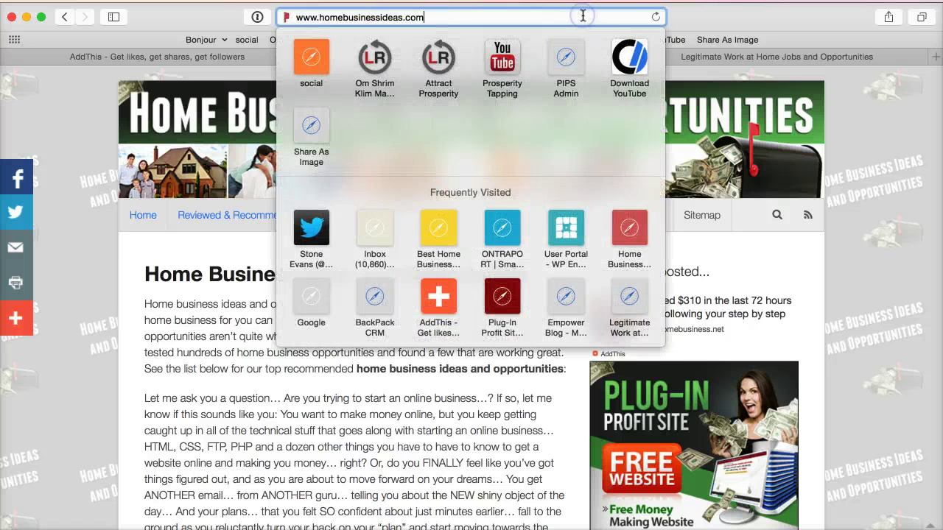
# Reload the homebusinessideas.com home page from the address bar.
pyautogui.press('Return')
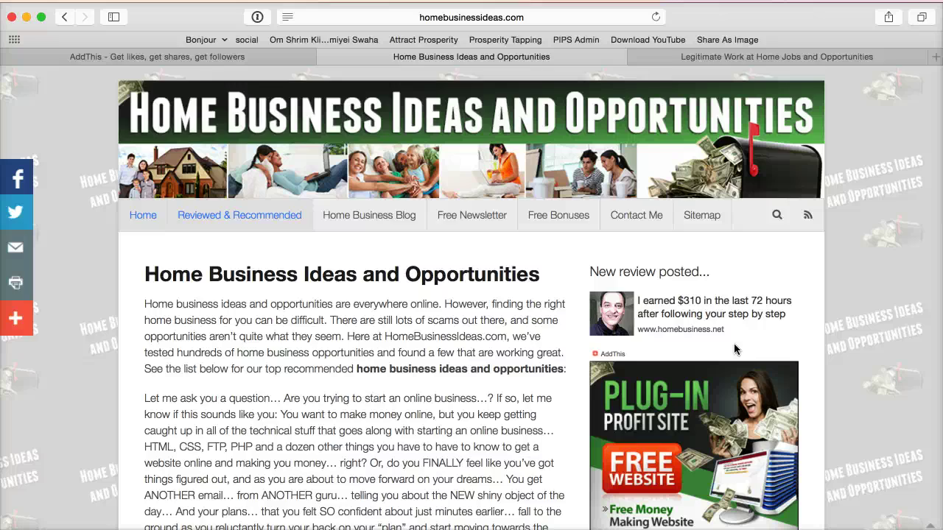
pyautogui.scroll(-10, 427, 364)
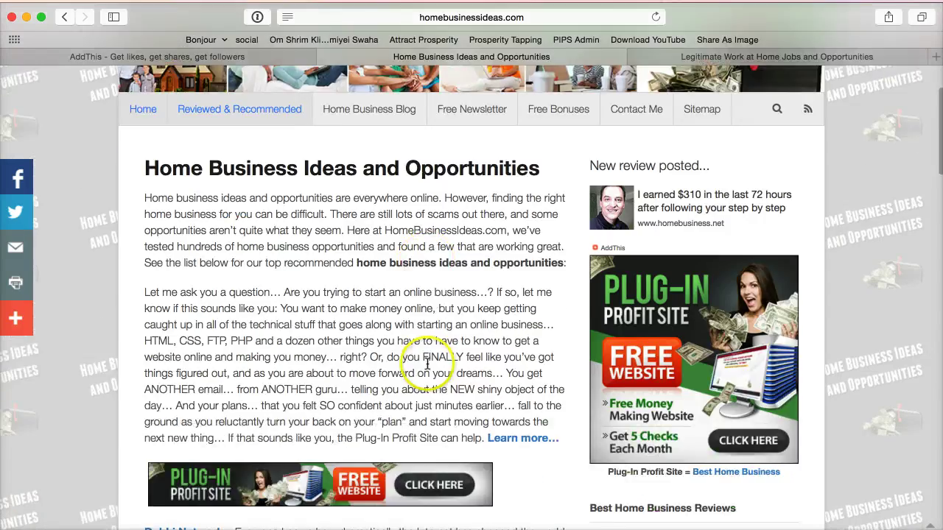
pyautogui.scroll(-12, 430, 366)
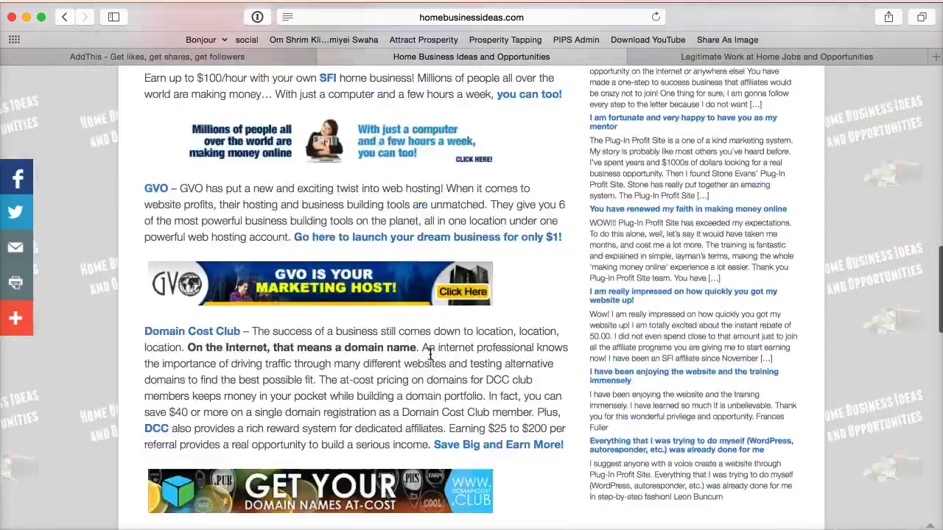
pyautogui.scroll(-3, 429, 354)
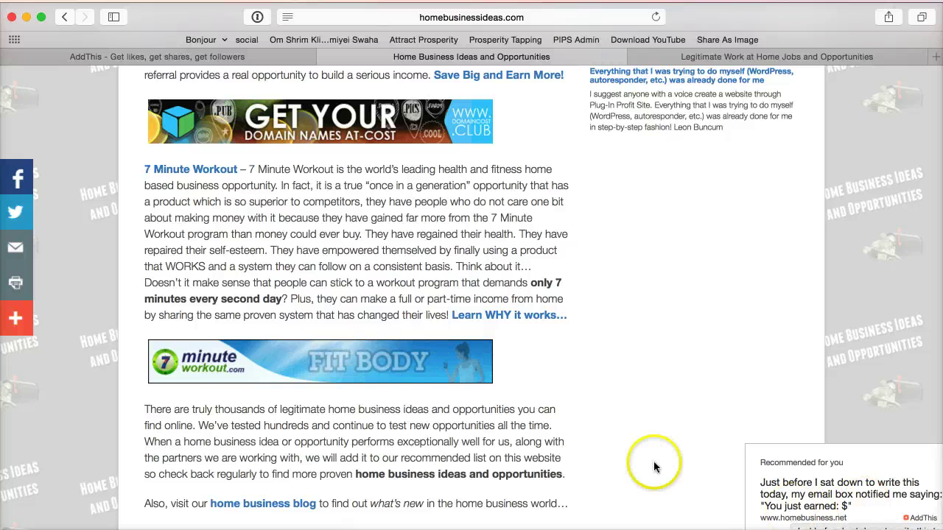
pyautogui.scroll(-3, 654, 462)
pyautogui.scroll(-3, 653, 464)
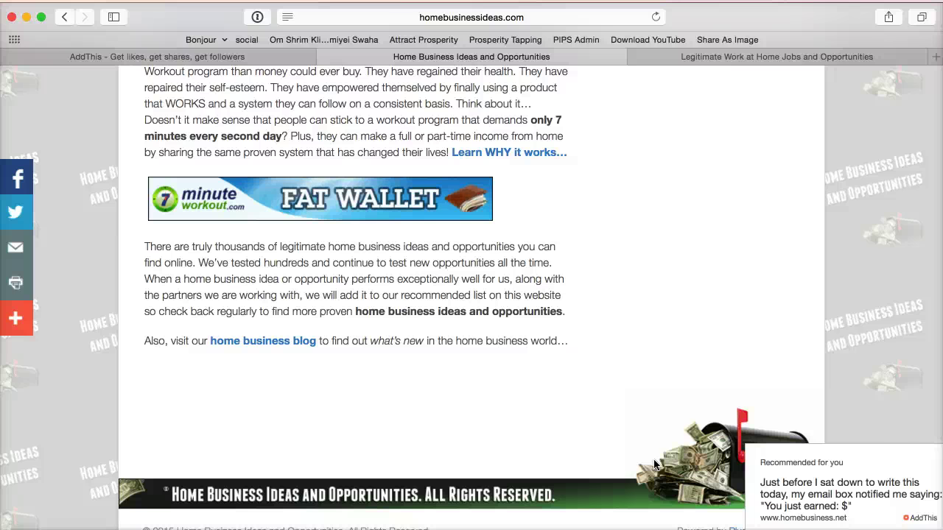
pyautogui.scroll(-5, 653, 463)
pyautogui.scroll(-4, 653, 458)
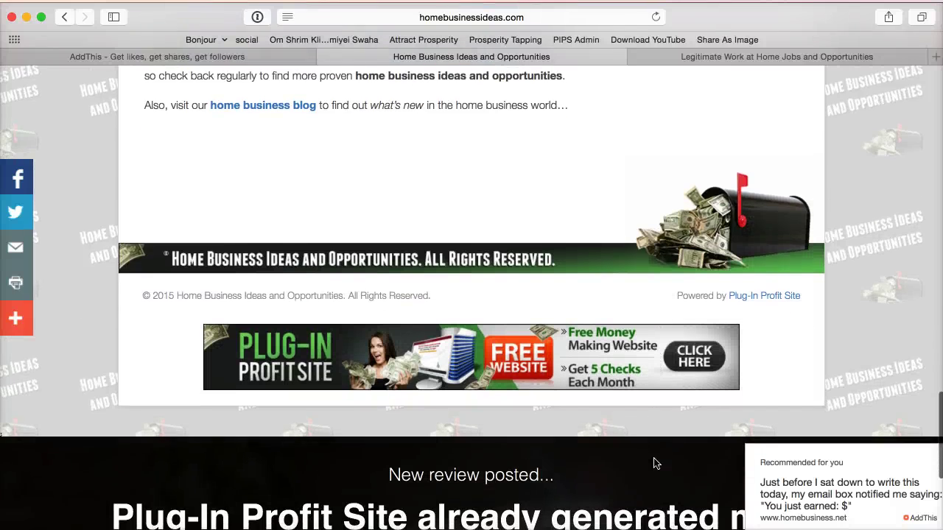
pyautogui.scroll(-3, 656, 462)
pyautogui.scroll(-3, 656, 462)
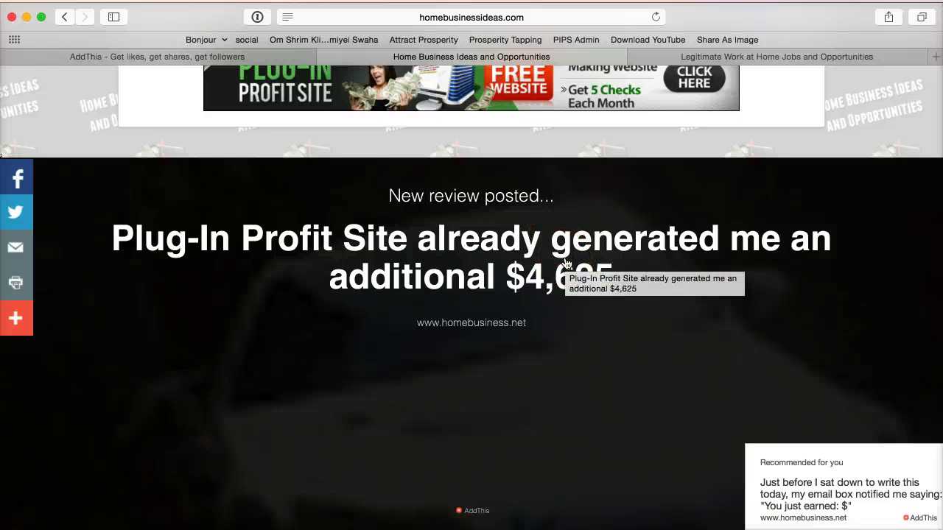
pyautogui.click(475, 250)
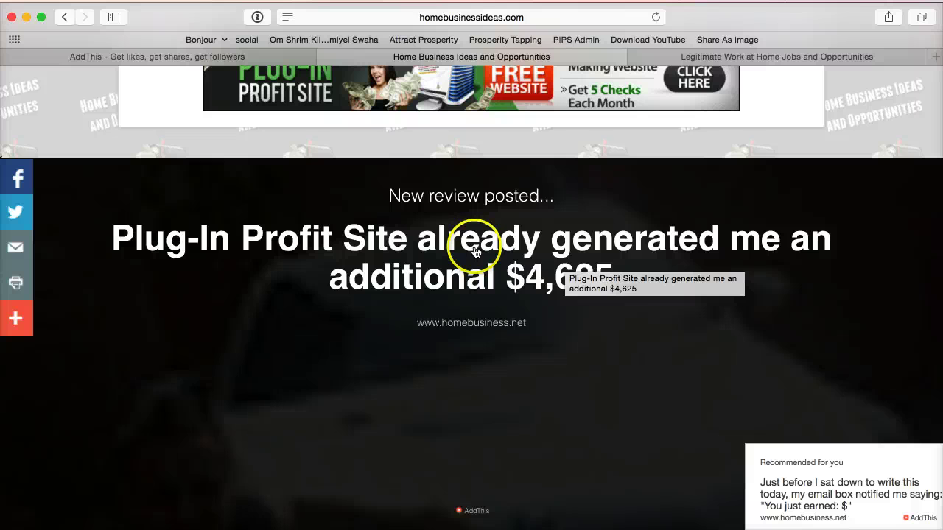
pyautogui.click(405, 188)
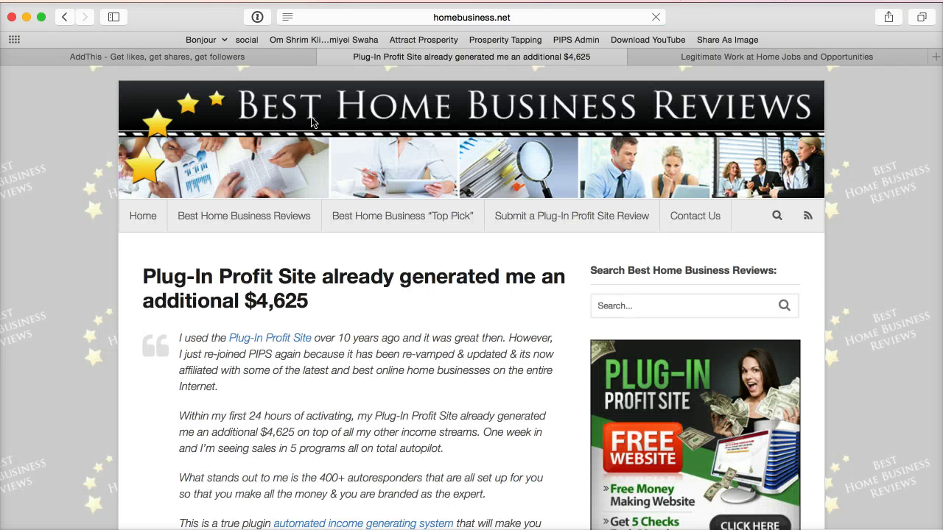
pyautogui.click(65, 17)
pyautogui.scroll(-15, 572, 405)
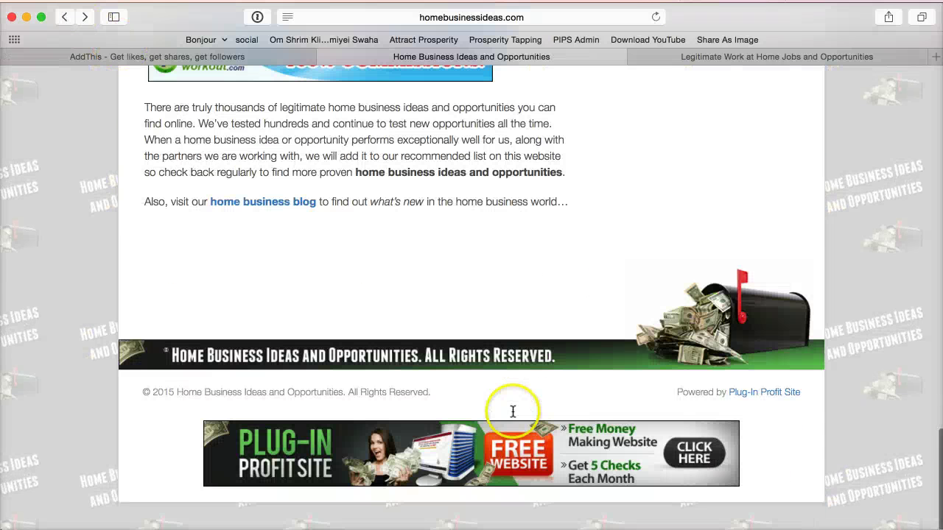
pyautogui.scroll(-2, 597, 474)
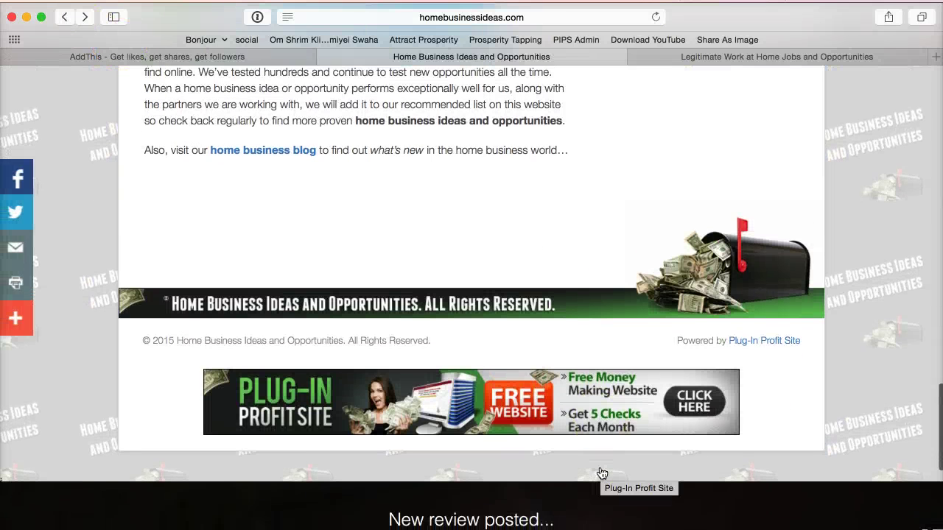
pyautogui.scroll(-5, 602, 474)
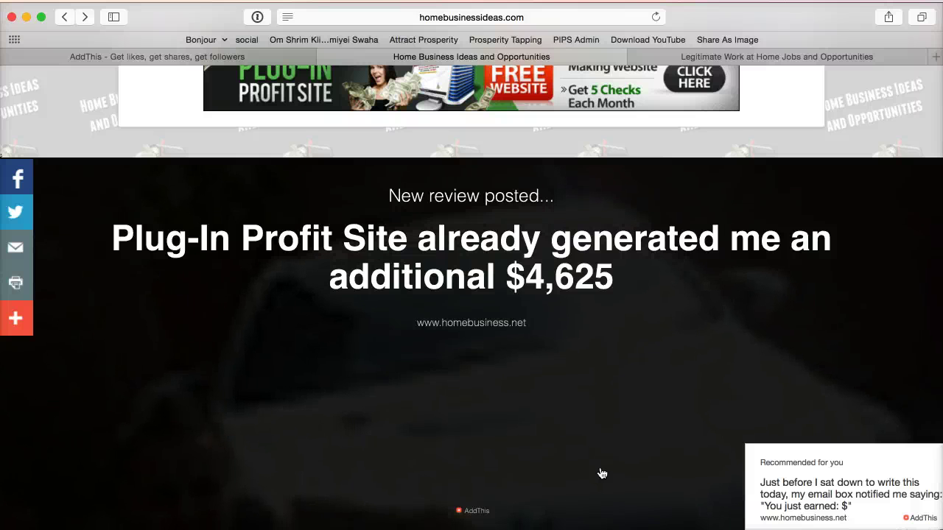
pyautogui.scroll(20, 601, 473)
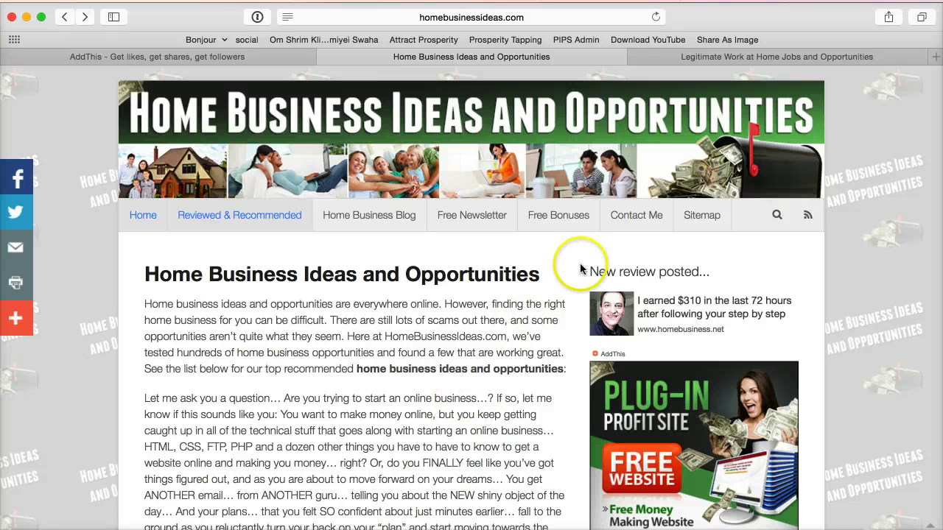
# Scroll through the Legitimate Work at Home Jobs site, then go back to the AddThis homepage tab.
pyautogui.click(718, 55)
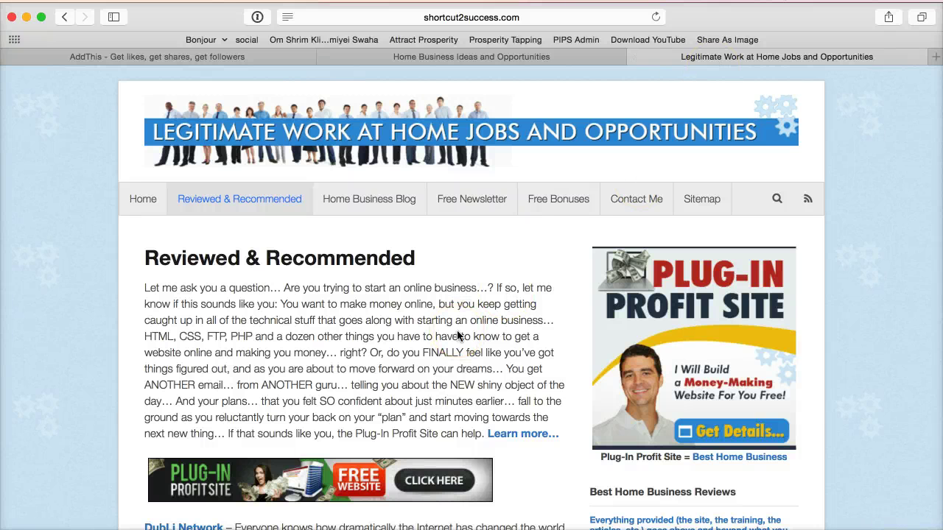
pyautogui.scroll(-10, 458, 336)
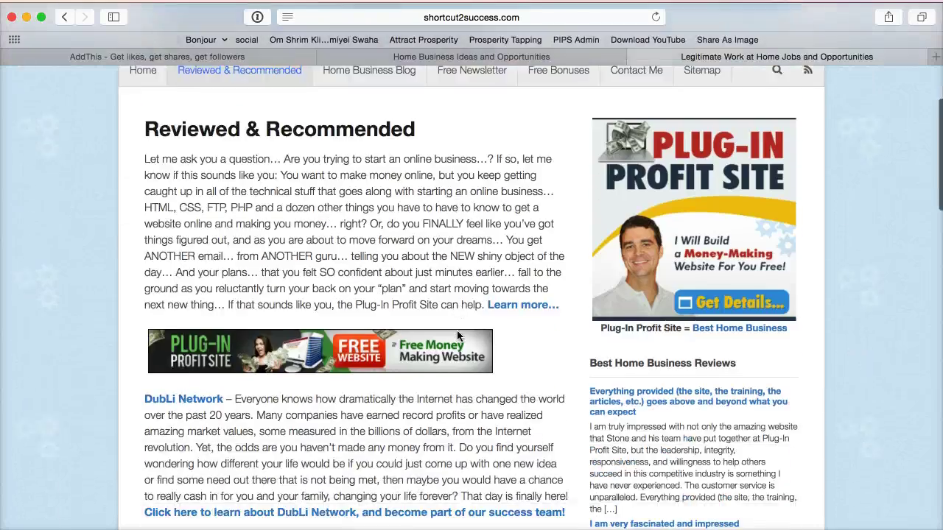
pyautogui.scroll(-15, 460, 328)
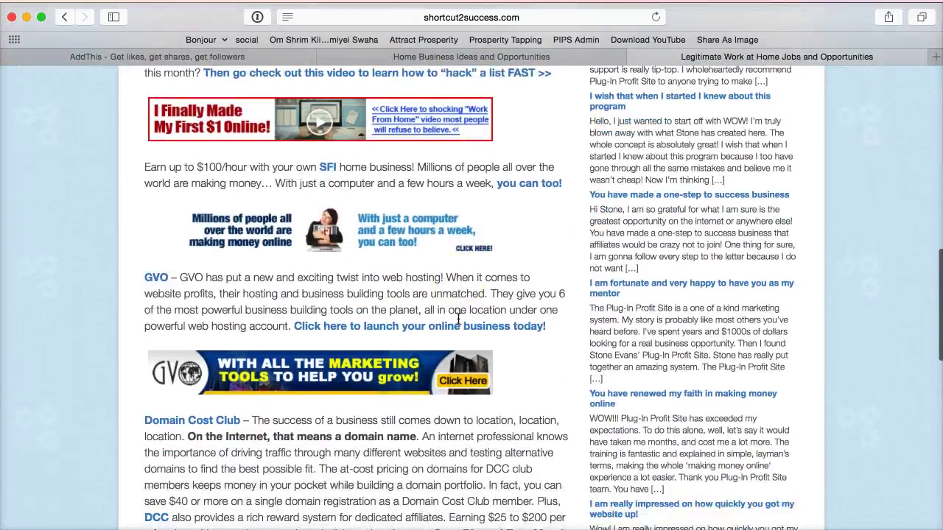
pyautogui.scroll(-5, 458, 319)
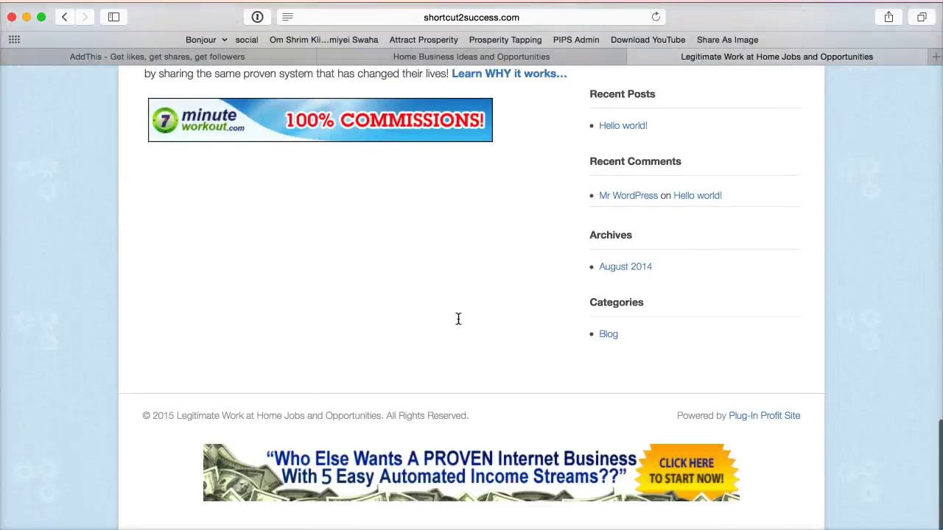
pyautogui.scroll(20, 458, 317)
pyautogui.click(301, 181)
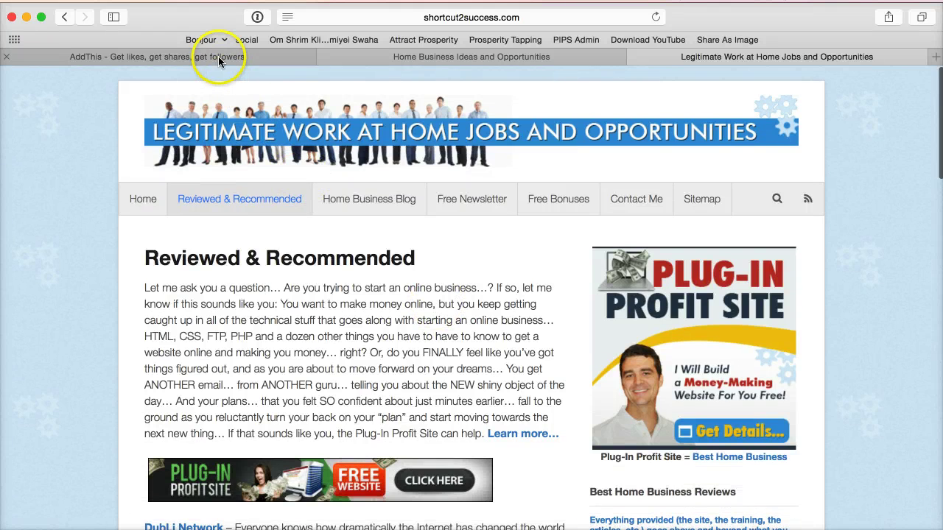
pyautogui.click(218, 57)
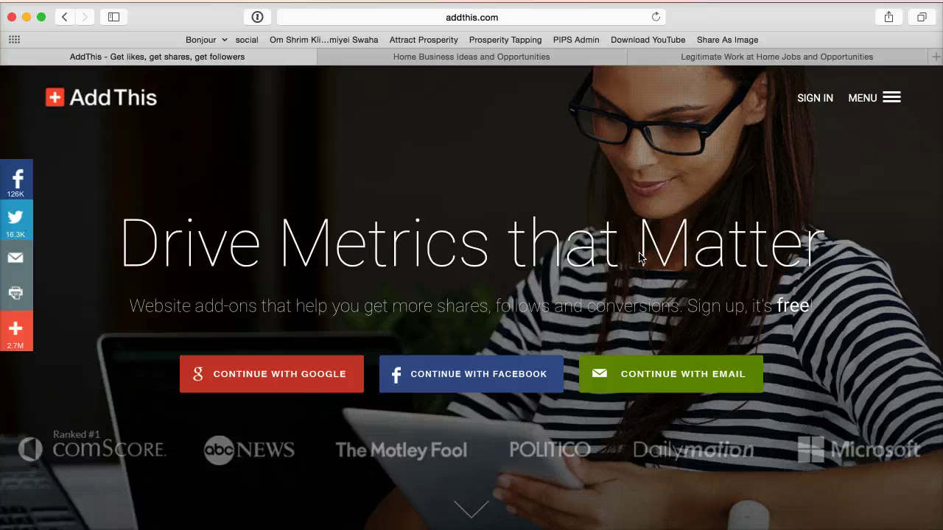
pyautogui.click(813, 99)
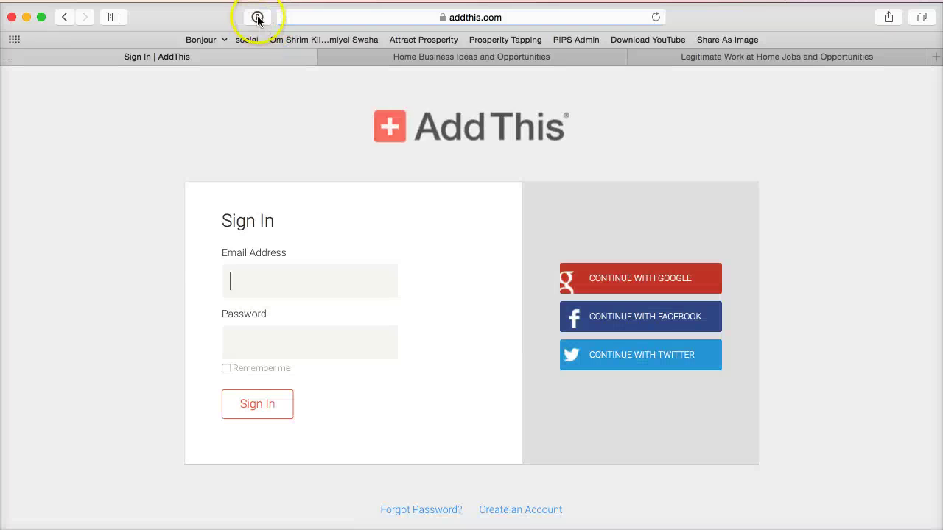
pyautogui.click(257, 17)
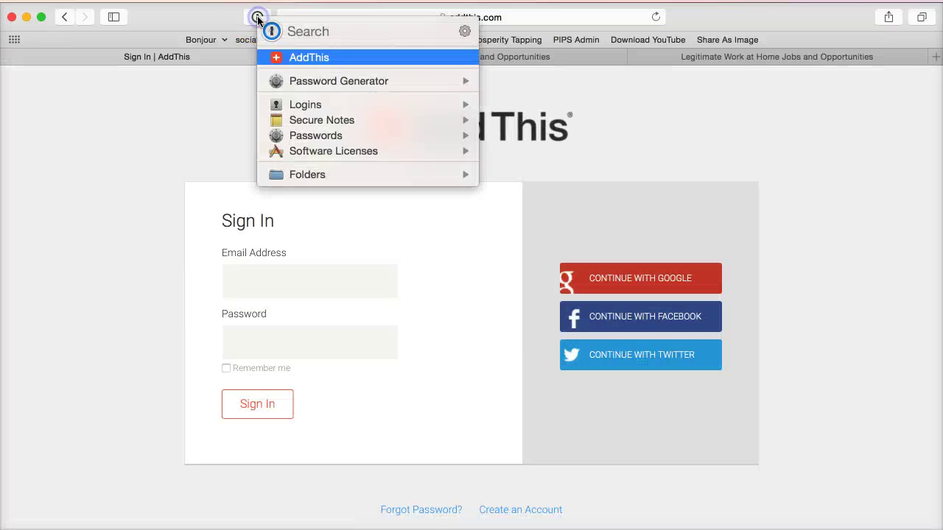
pyautogui.click(318, 59)
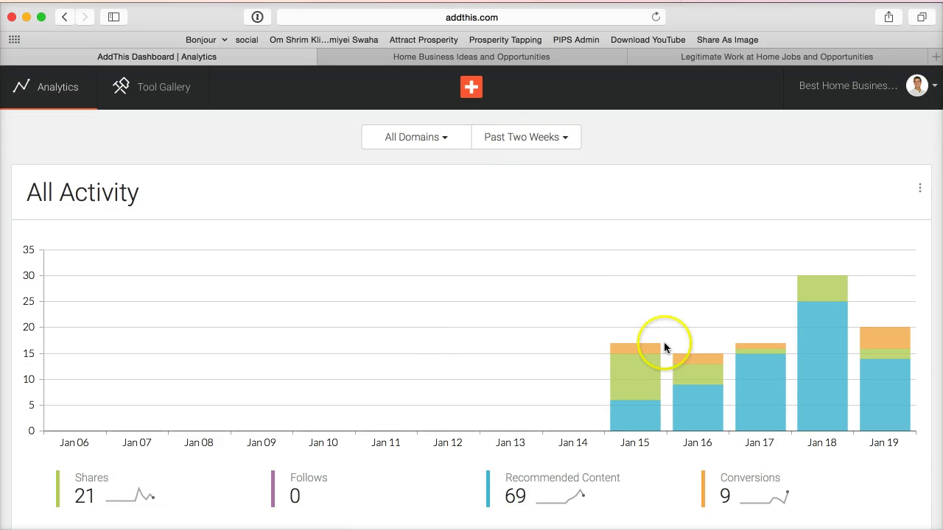
pyautogui.moveTo(654, 410)
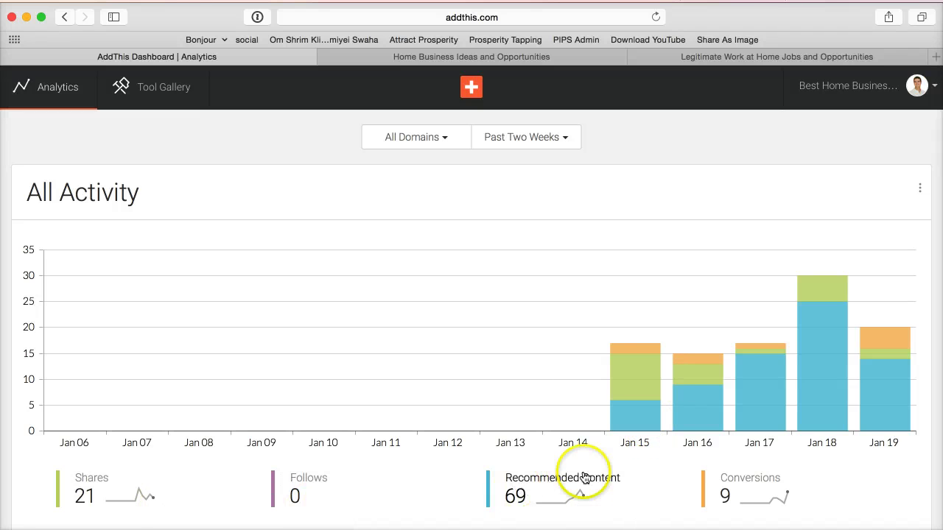
pyautogui.moveTo(636, 430)
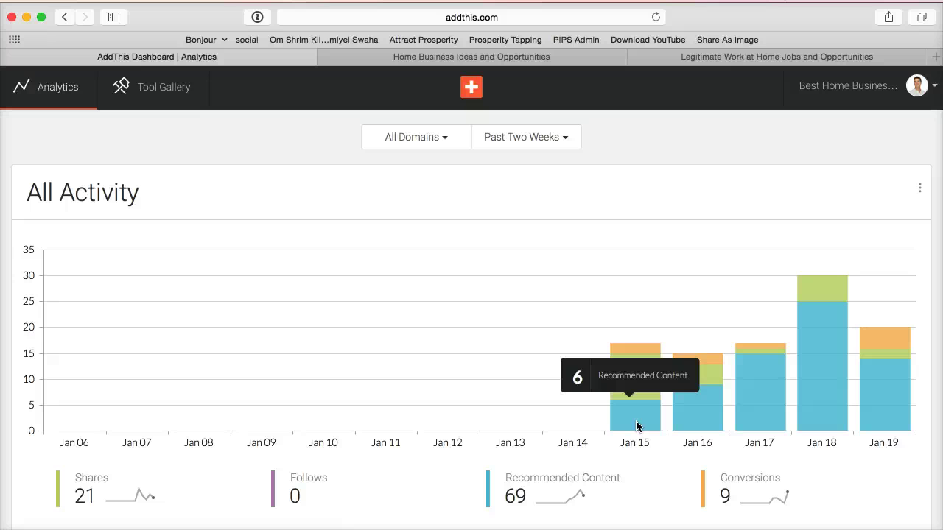
pyautogui.click(650, 391)
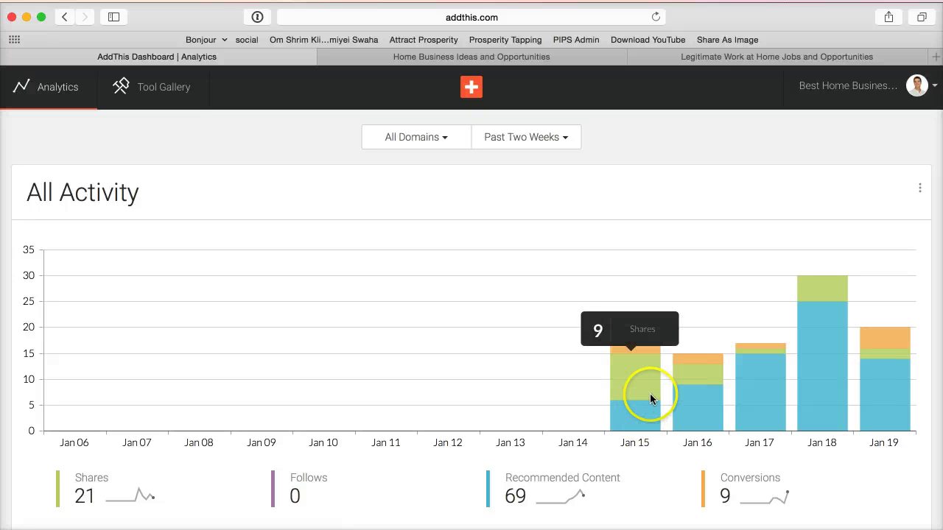
pyautogui.moveTo(649, 344)
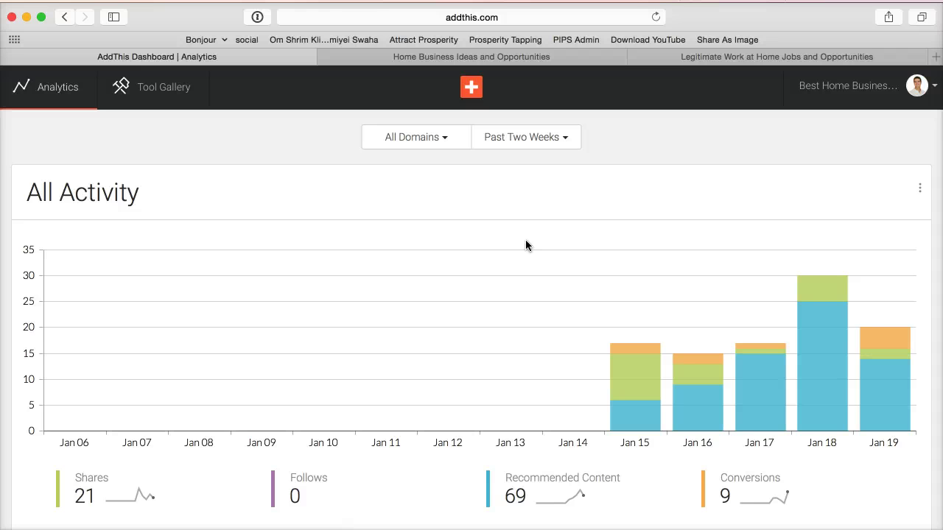
# Load the home-jobs site's /wp-admin address and sign in with the saved WordPress login.
pyautogui.click(731, 59)
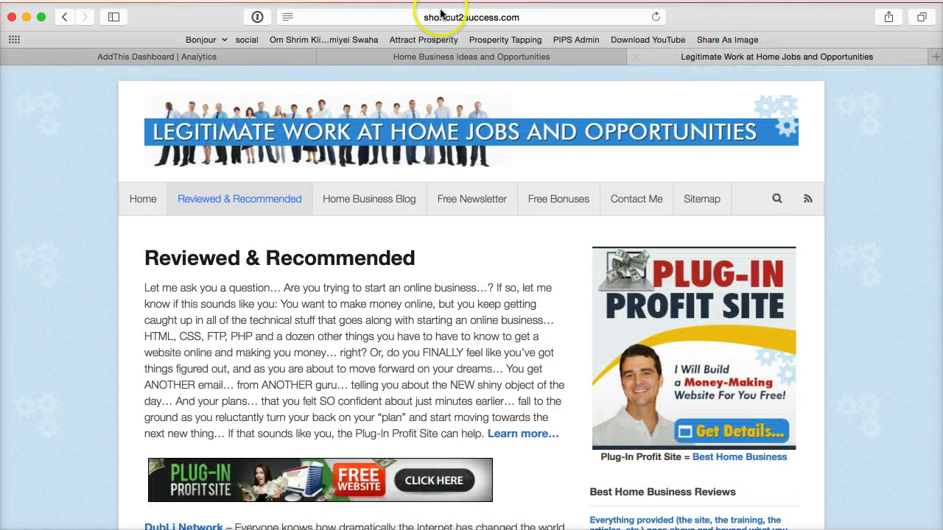
pyautogui.click(472, 22)
pyautogui.write('/wp-admin')
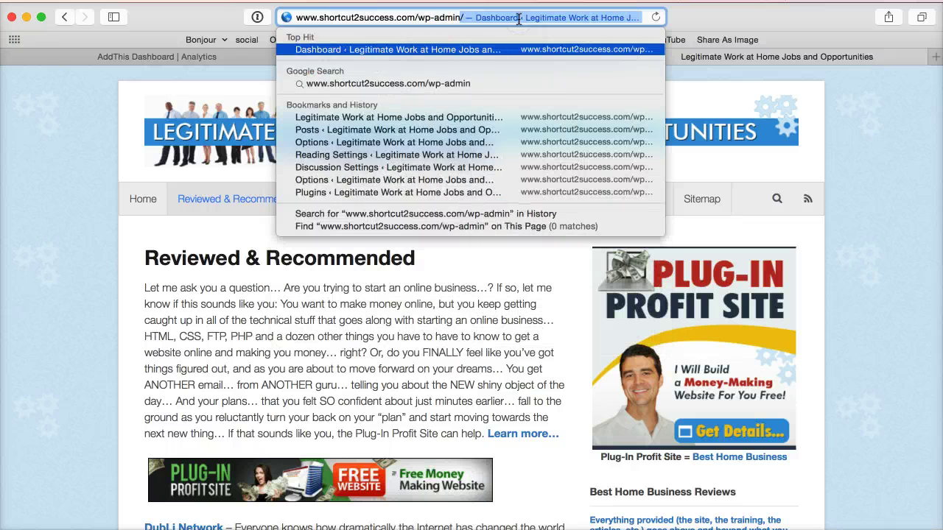
pyautogui.press('Return')
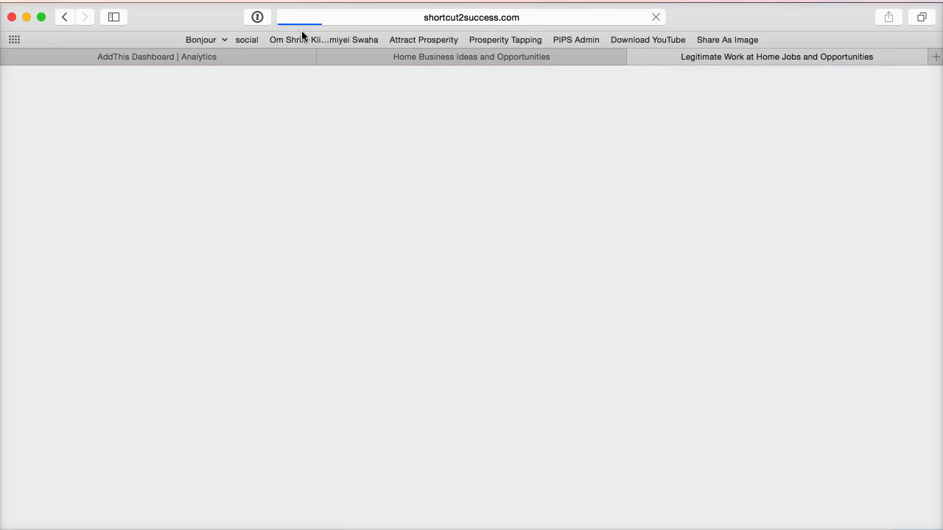
pyautogui.click(257, 18)
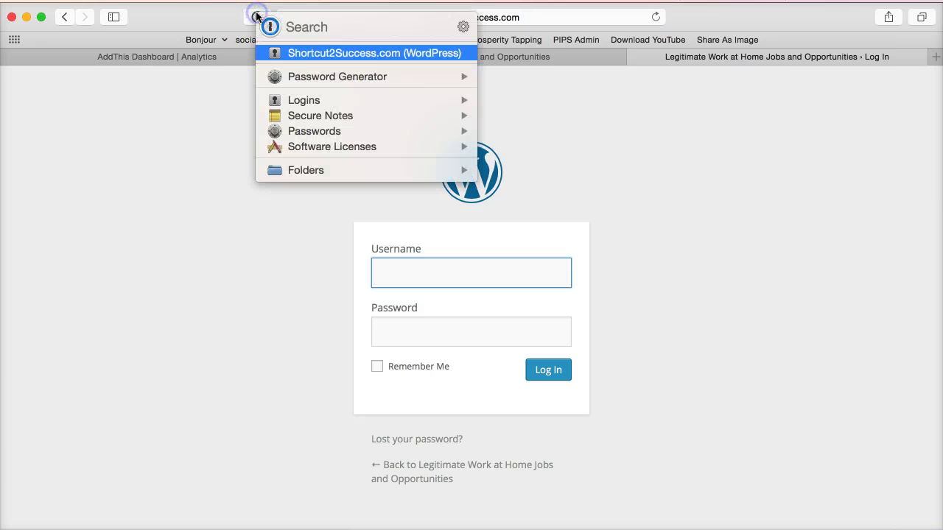
pyautogui.click(325, 54)
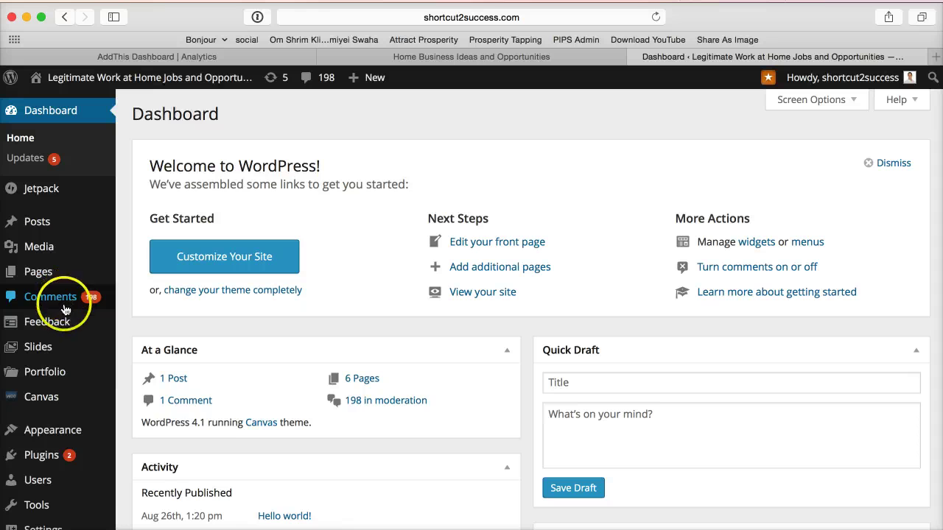
# Open Plugins > Add New and copy 'Smart Website Tools by AddThis' from the TextEdit notes.
pyautogui.moveTo(42, 453)
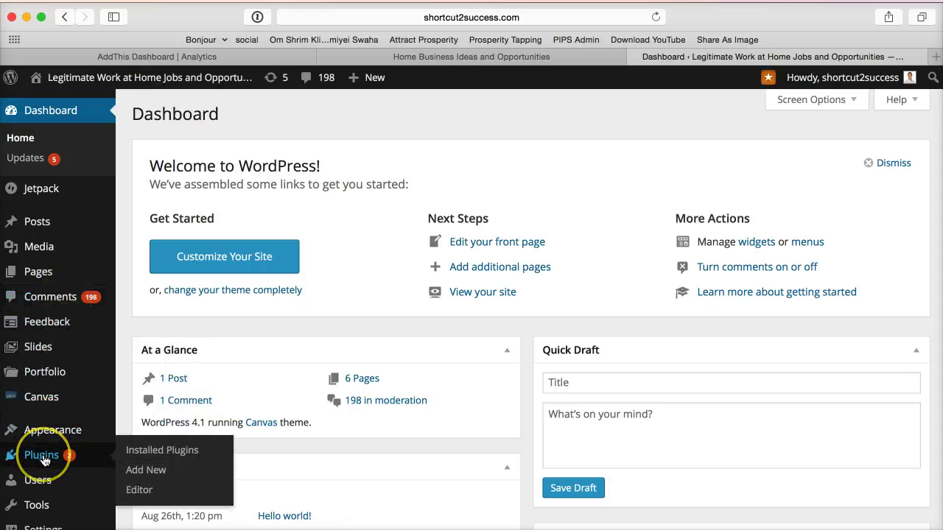
pyautogui.click(138, 472)
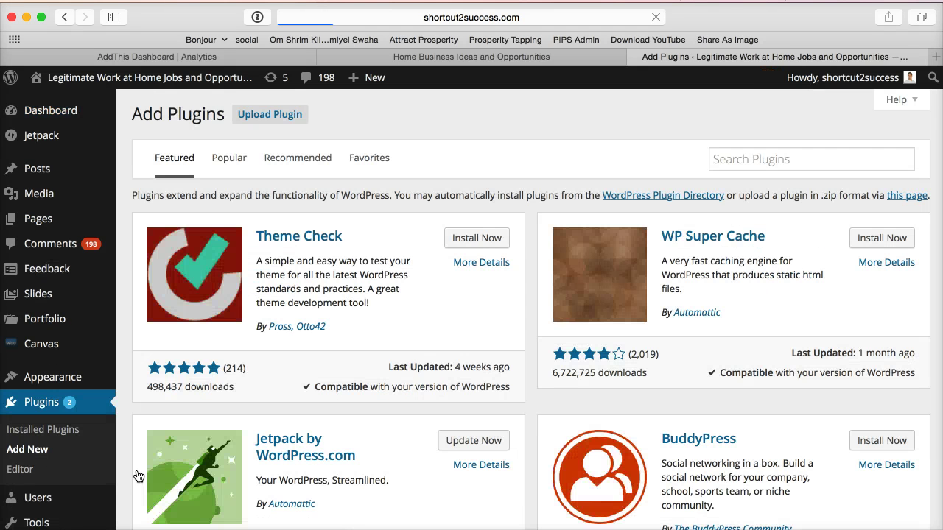
pyautogui.press('super+Tab')
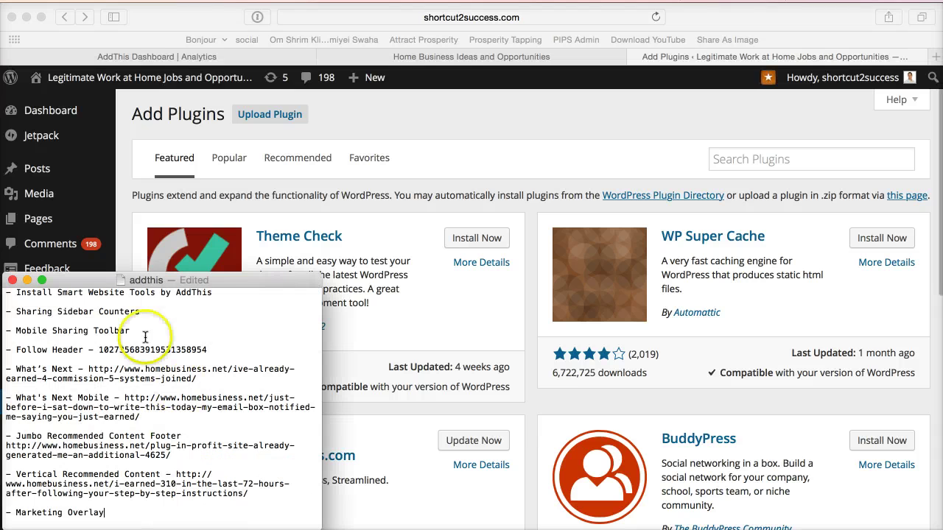
pyautogui.moveTo(227, 292); pyautogui.dragTo(59, 293)
pyautogui.press('super+c')
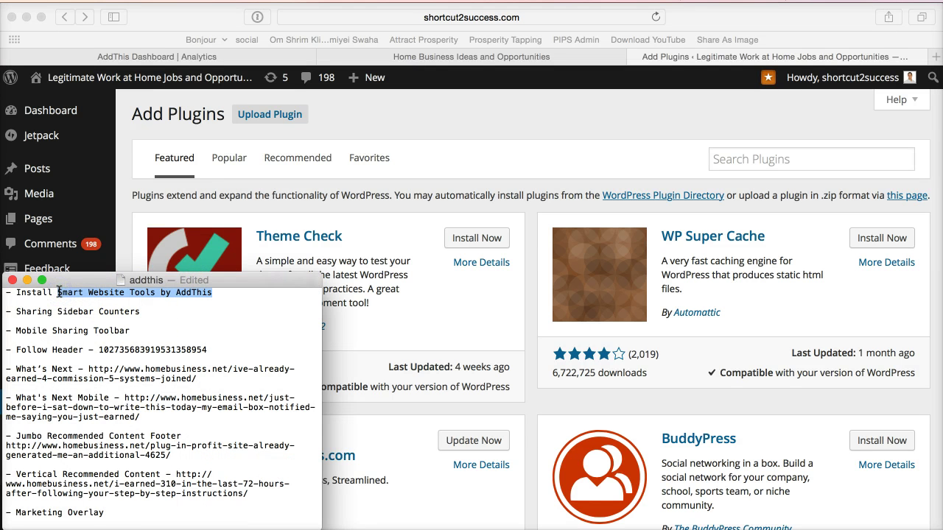
pyautogui.click(449, 116)
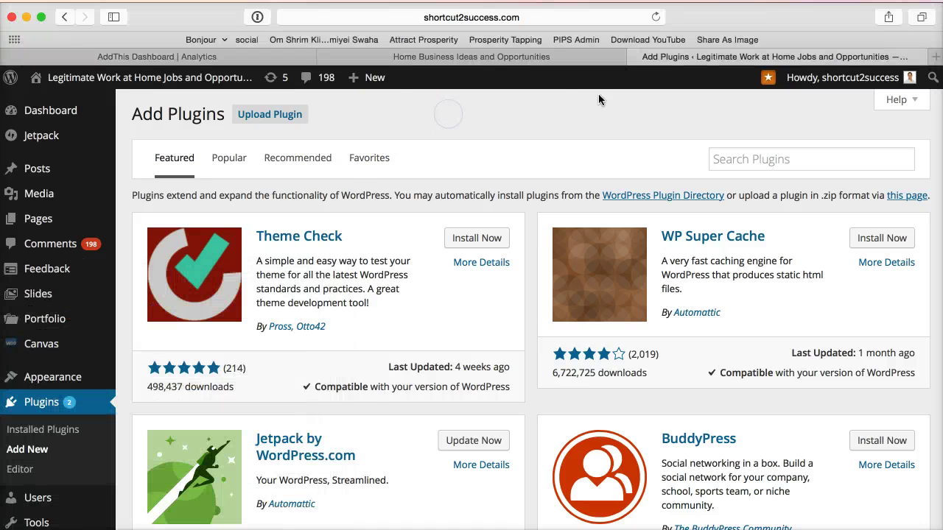
# Search for the pasted plugin name, then install, confirm, and activate Smart Website Tools by AddThis.
pyautogui.click(811, 163)
pyautogui.press('super+v')
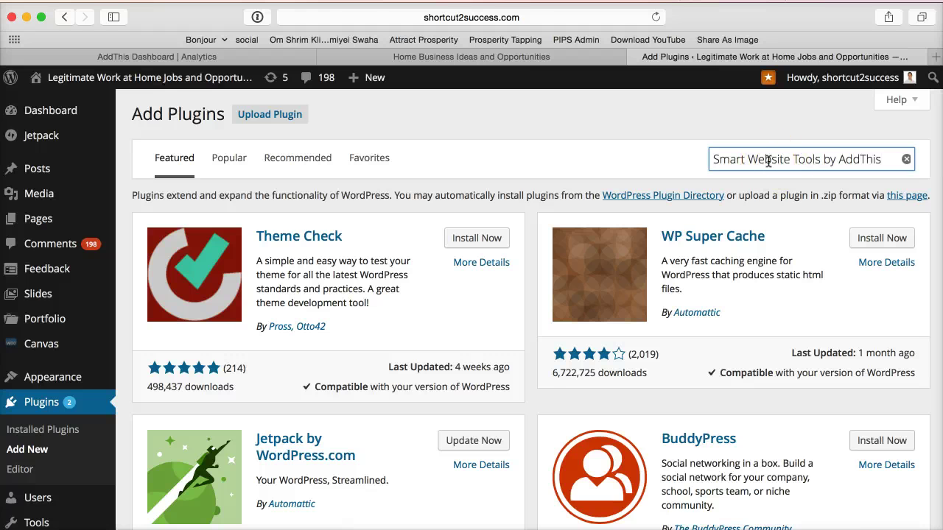
pyautogui.press('Return')
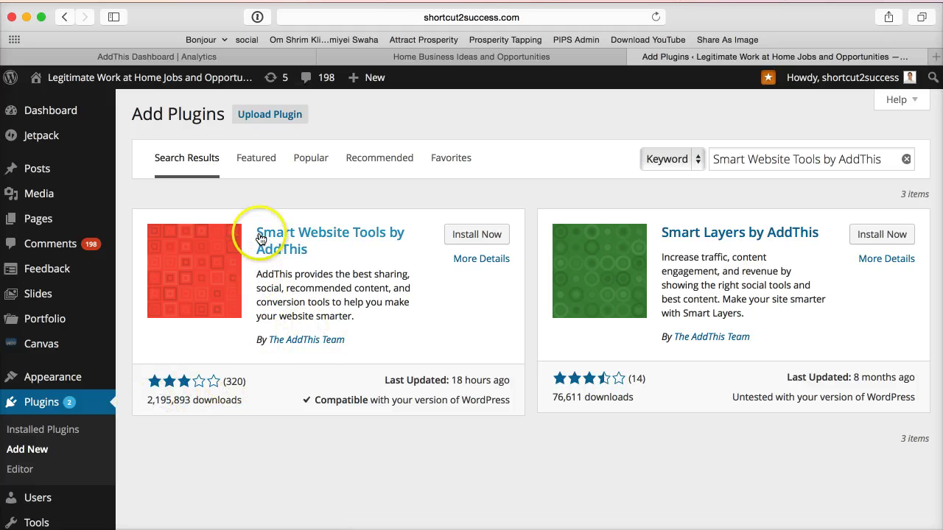
pyautogui.click(475, 235)
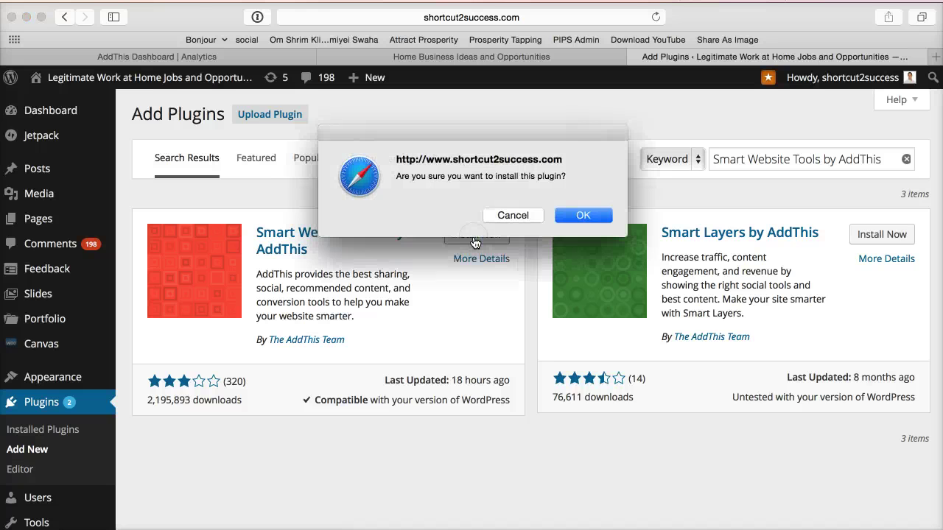
pyautogui.click(578, 216)
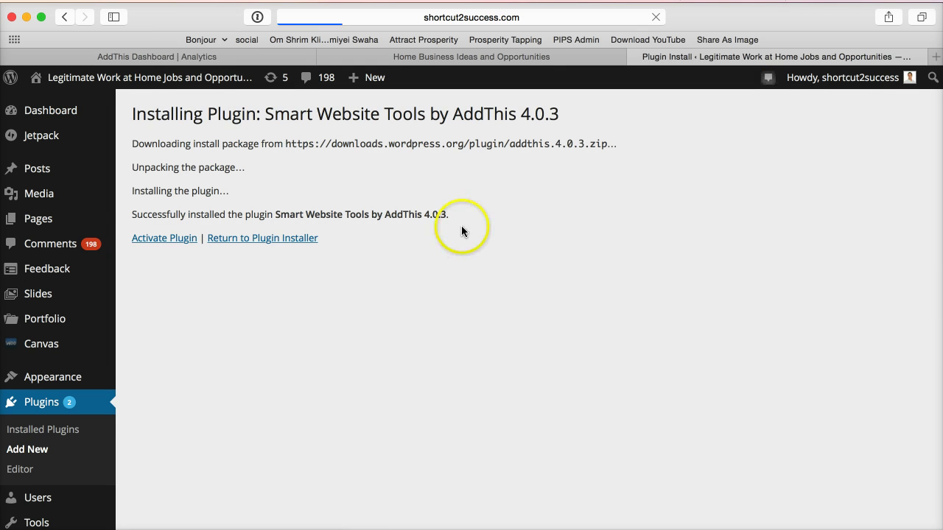
pyautogui.click(168, 242)
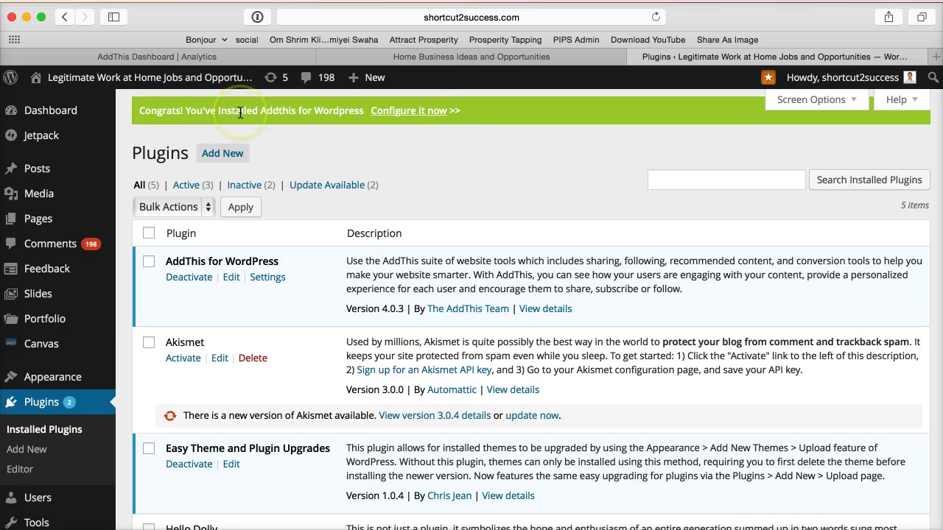
# Run the AddThis plugin configuration and confirm and save the site's link to the AddThis profile.
pyautogui.click(414, 112)
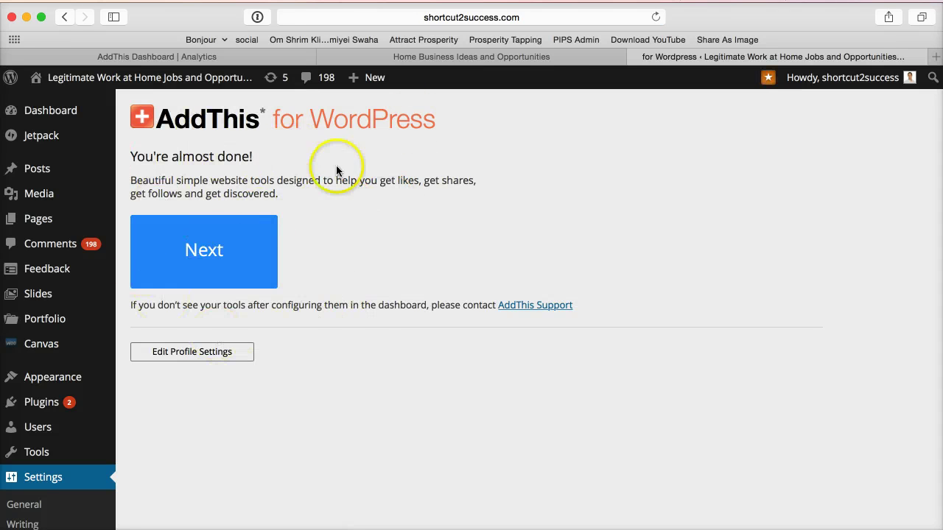
pyautogui.click(198, 254)
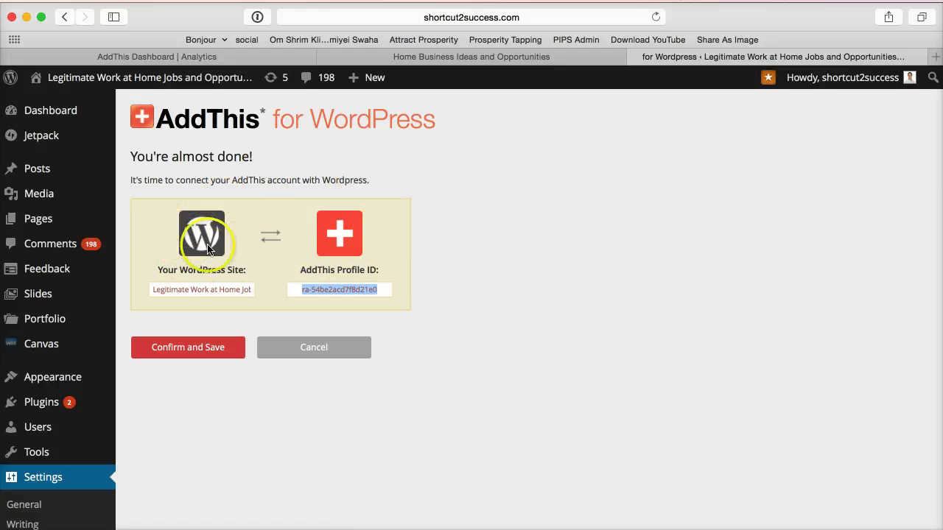
pyautogui.click(228, 351)
pyautogui.click(217, 352)
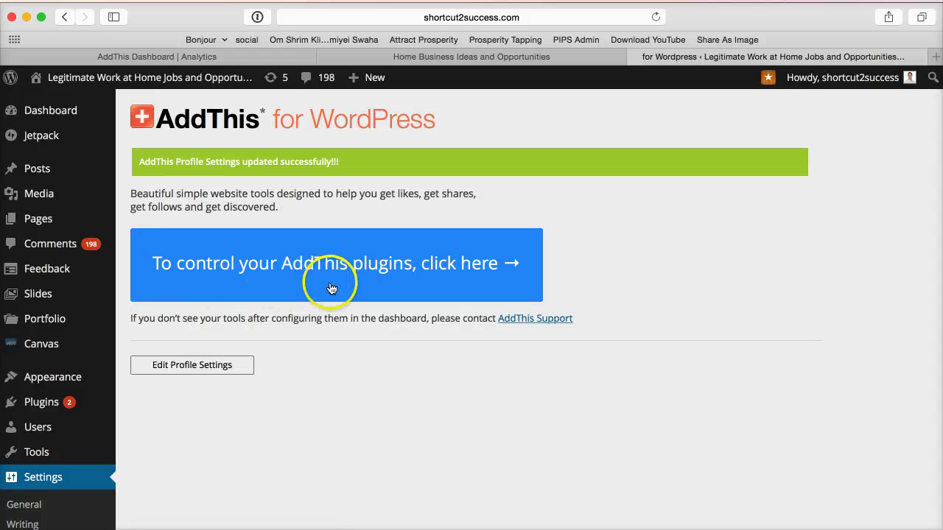
pyautogui.click(331, 288)
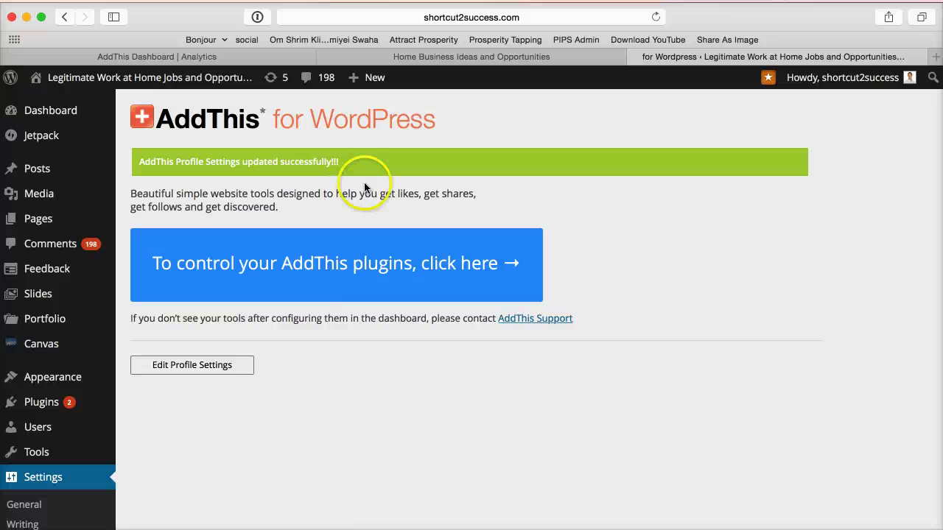
# On the AddThis dashboard, go to account Settings and its Domains tab.
pyautogui.click(276, 60)
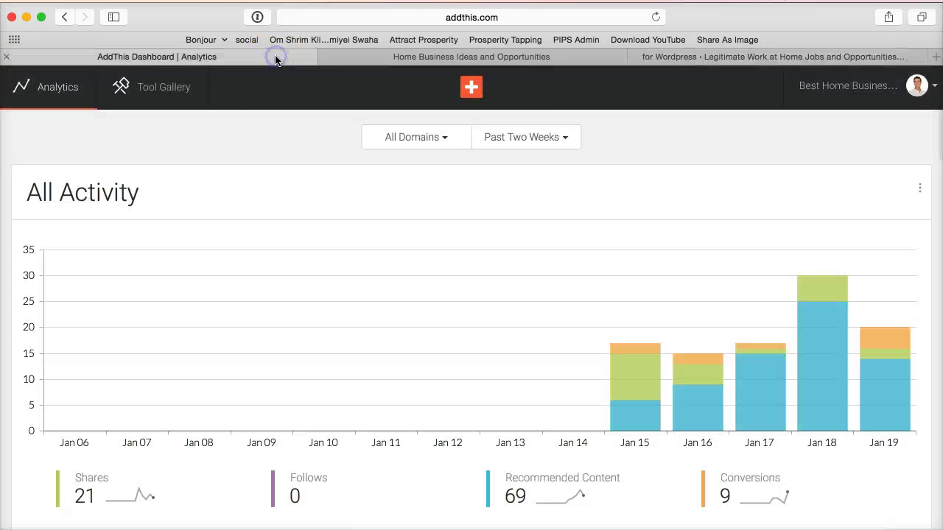
pyautogui.click(932, 92)
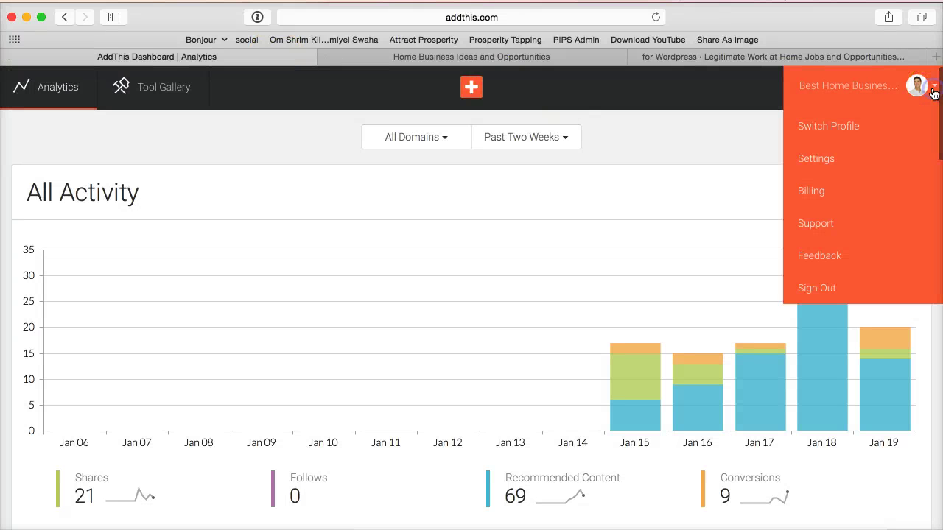
pyautogui.click(813, 164)
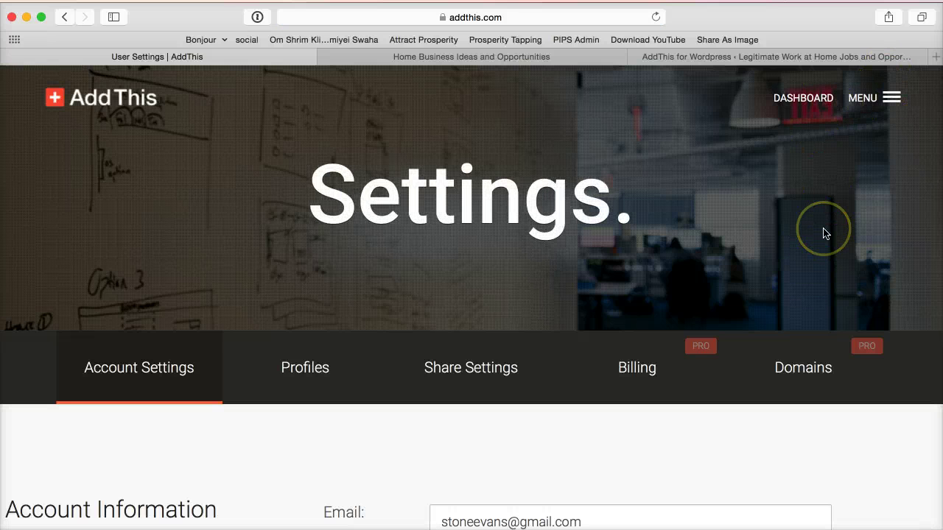
pyautogui.click(807, 374)
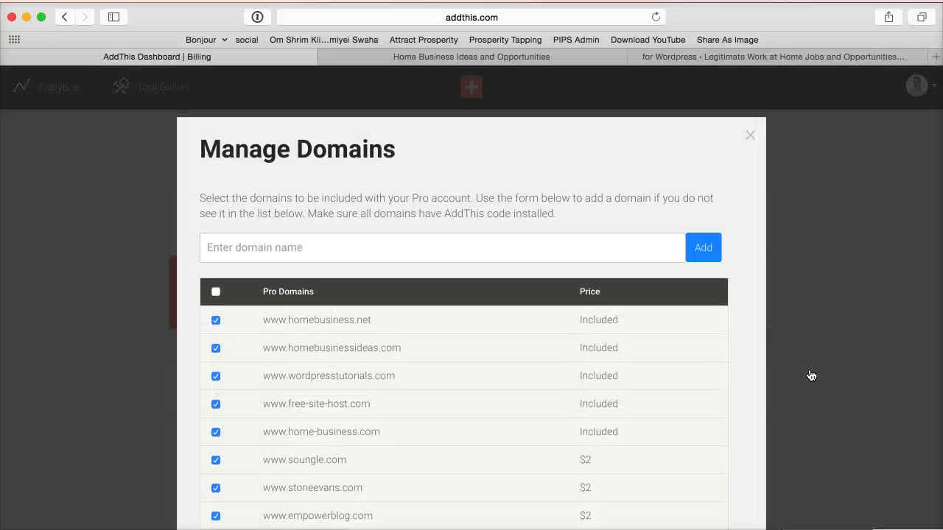
pyautogui.click(659, 442)
pyautogui.click(305, 250)
pyautogui.write('www')
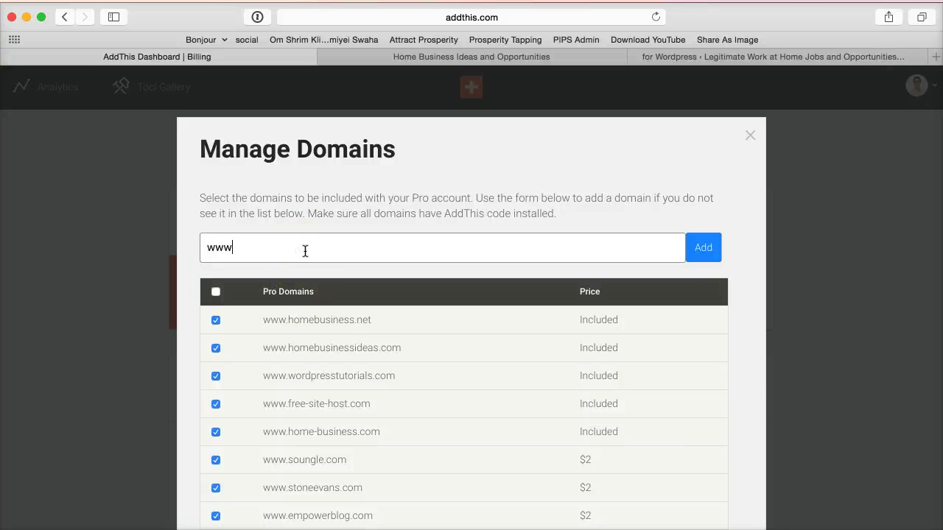
pyautogui.write('.shortcut2success.com')
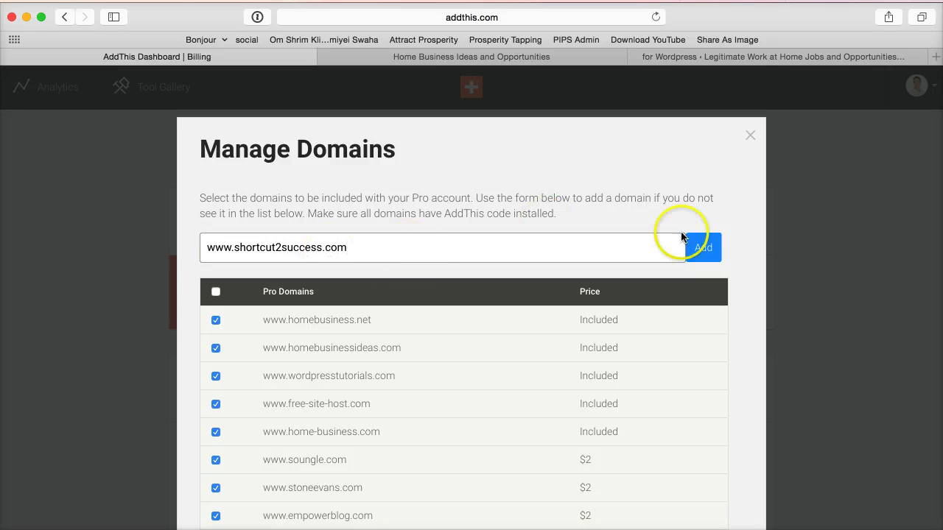
pyautogui.click(701, 250)
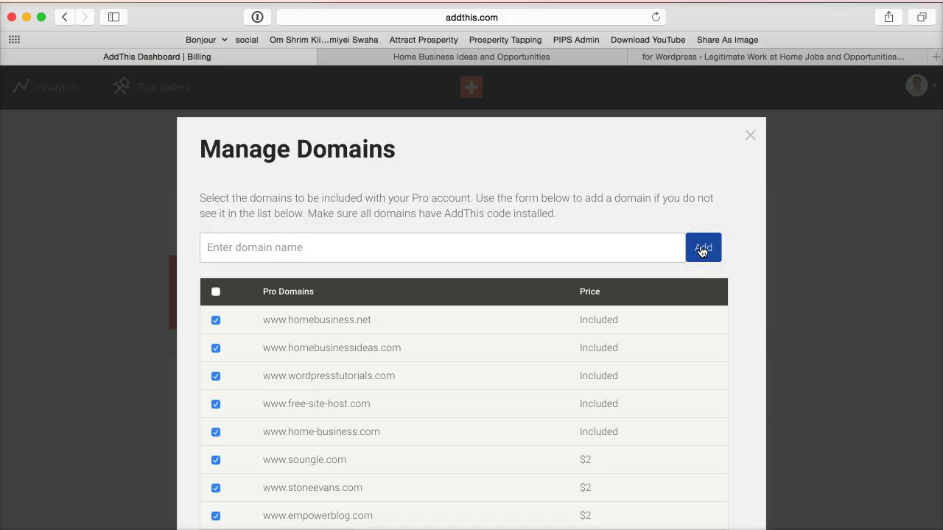
# Review the domain list, highlighting the $2 soungle.com fee and the shortcut2success.com entry.
pyautogui.scroll(-5, 729, 317)
pyautogui.scroll(-1, 729, 323)
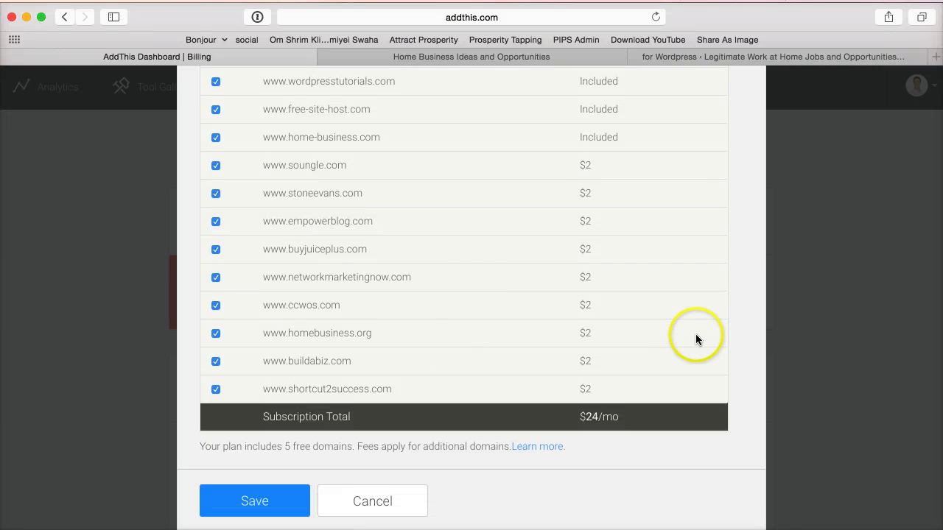
pyautogui.click(704, 372)
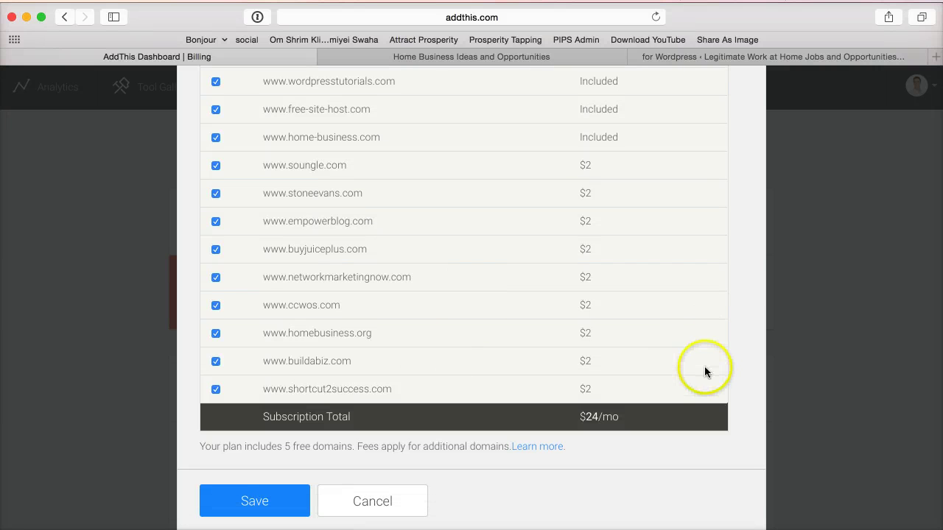
pyautogui.scroll(2, 704, 372)
pyautogui.scroll(-2, 703, 372)
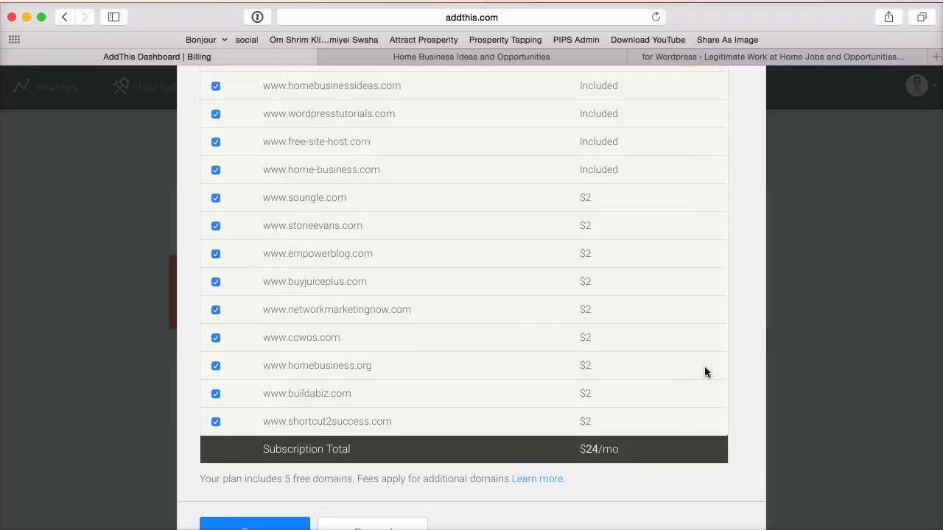
pyautogui.click(585, 175)
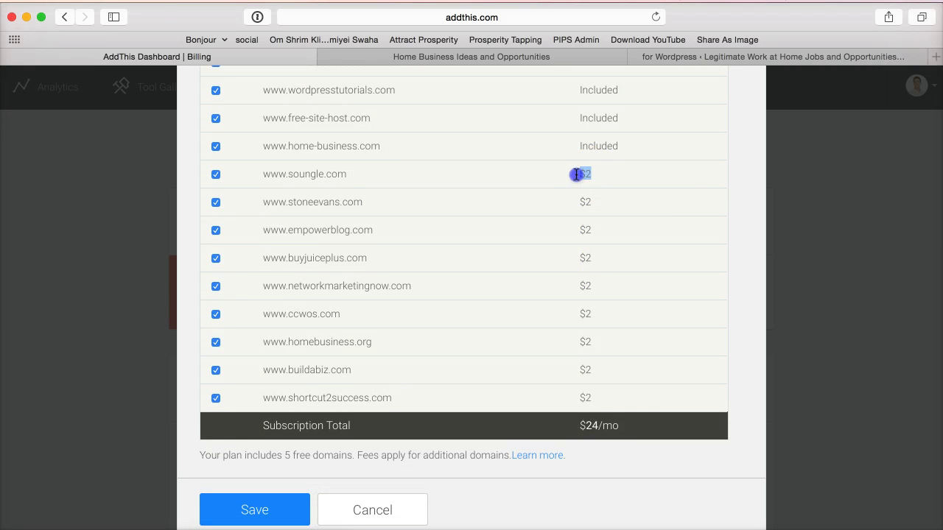
pyautogui.moveTo(585, 175); pyautogui.dragTo(617, 183)
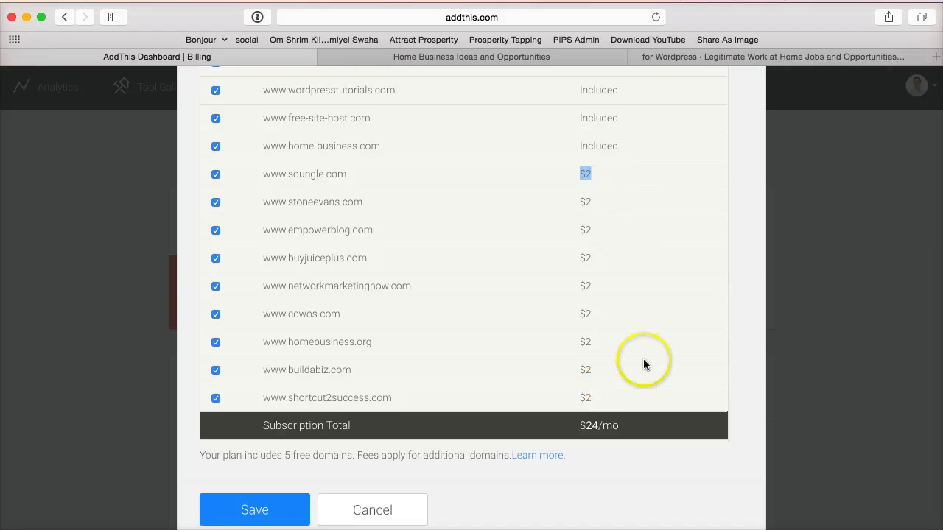
pyautogui.scroll(-1, 565, 357)
pyautogui.scroll(-2, 564, 357)
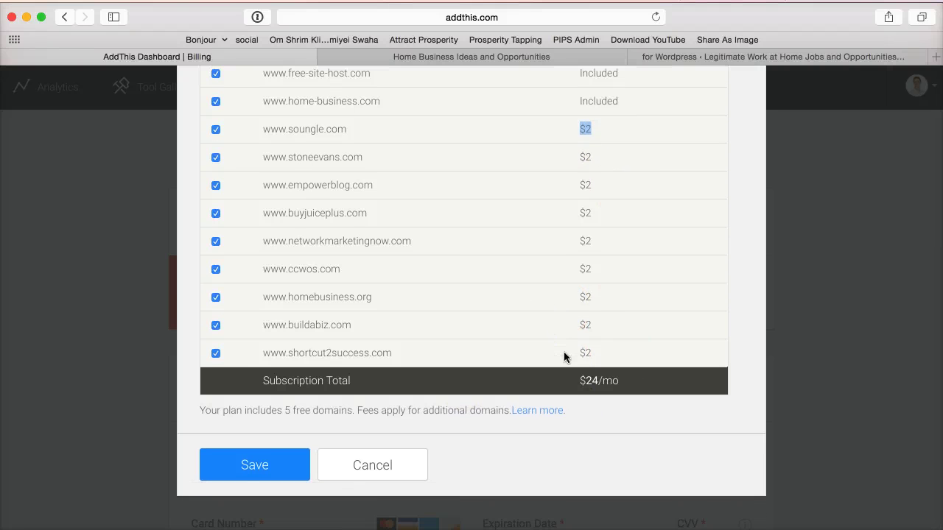
pyautogui.moveTo(400, 354); pyautogui.dragTo(262, 354)
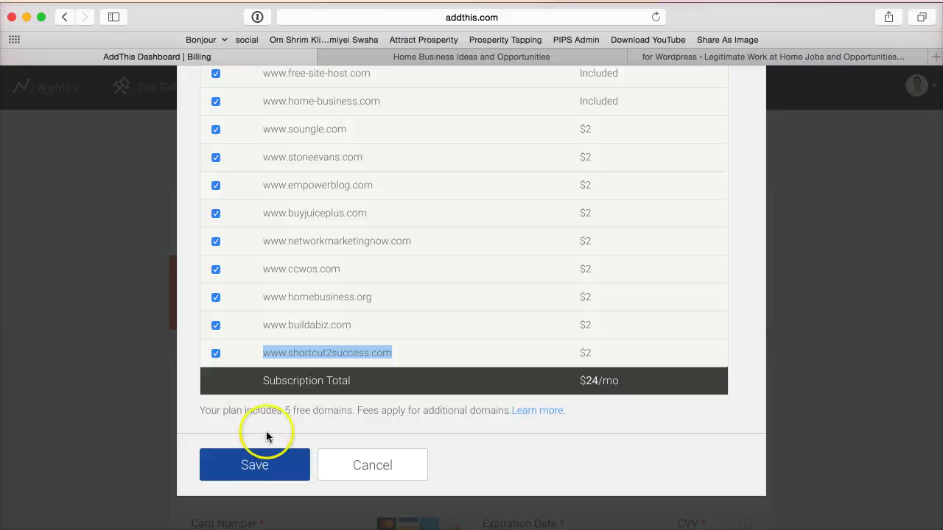
# Save the domain list and confirm the $24-a-month purchase.
pyautogui.click(250, 464)
pyautogui.click(301, 234)
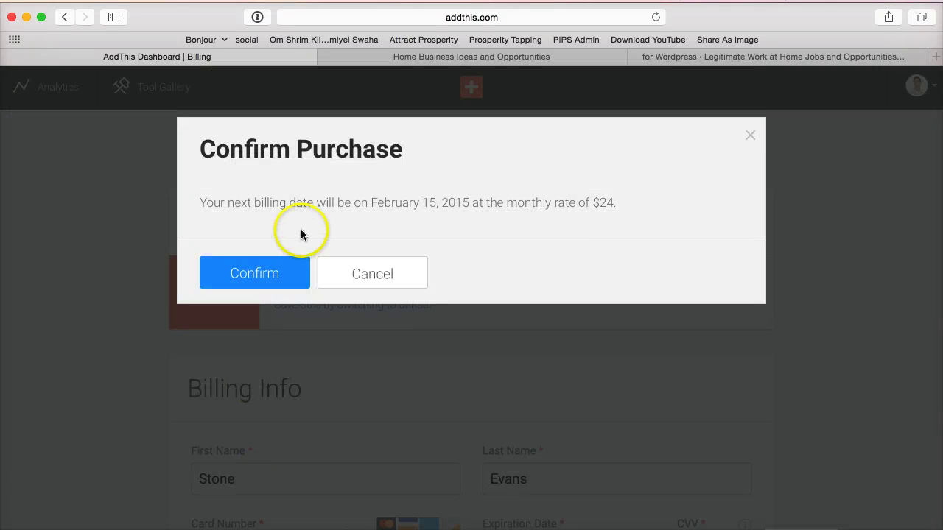
pyautogui.click(255, 275)
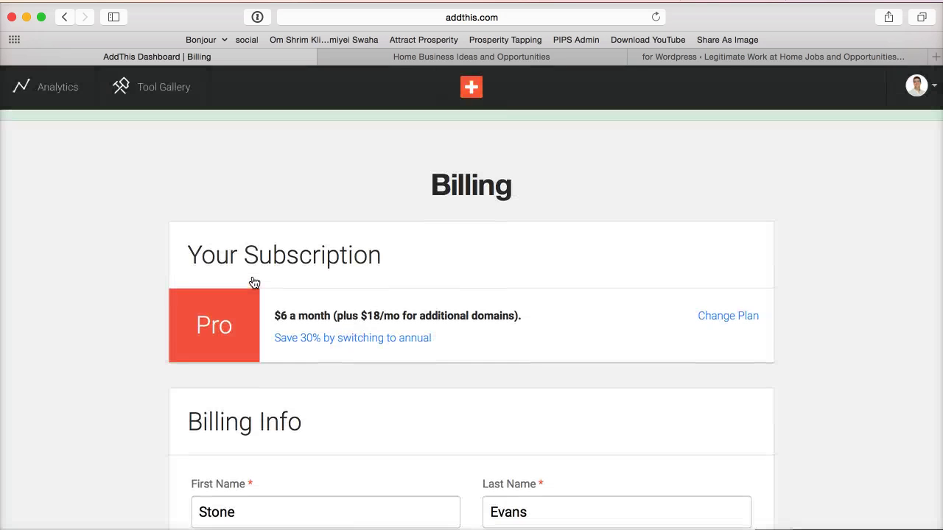
pyautogui.click(269, 273)
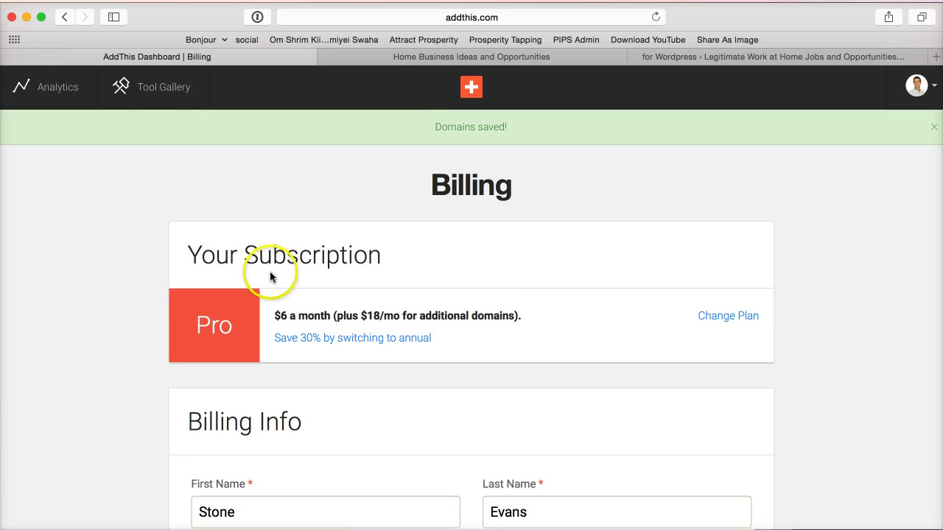
pyautogui.click(119, 109)
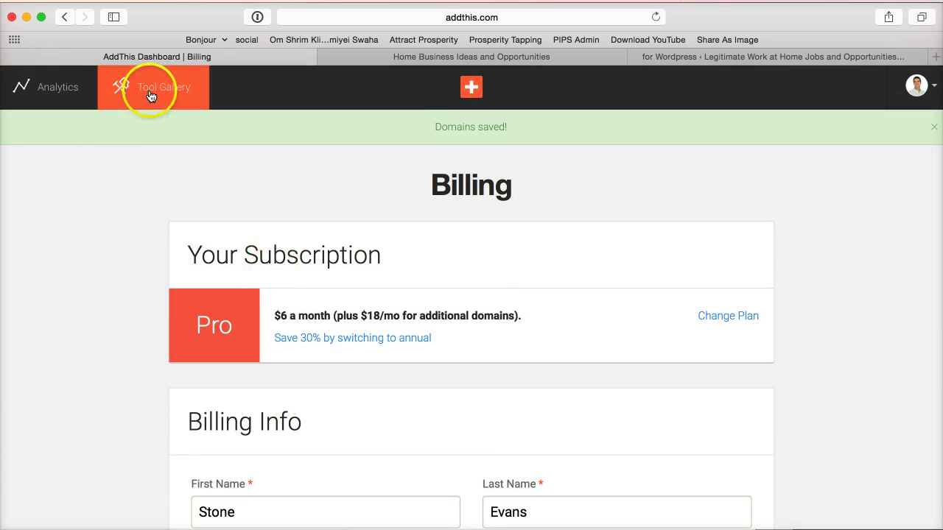
# Open the Tool Gallery and browse the account's Switch Profile list of site profiles.
pyautogui.click(150, 96)
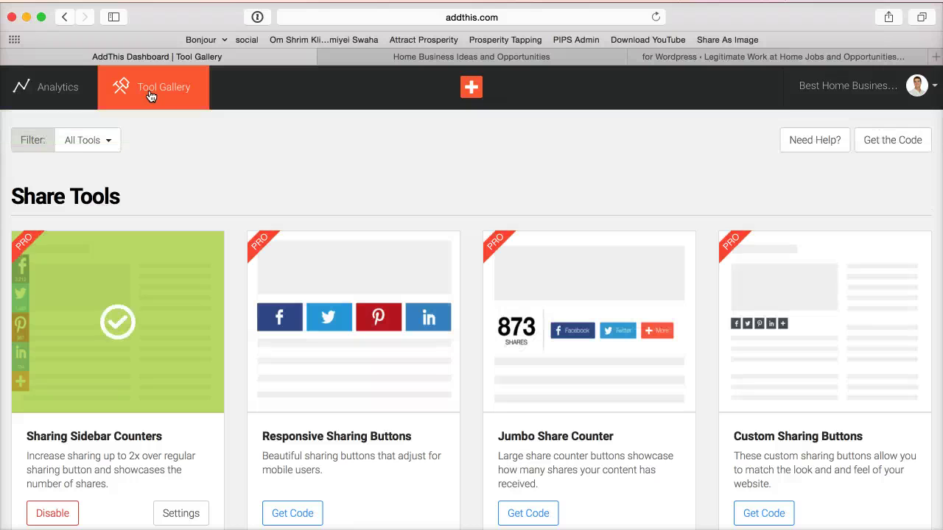
pyautogui.click(917, 86)
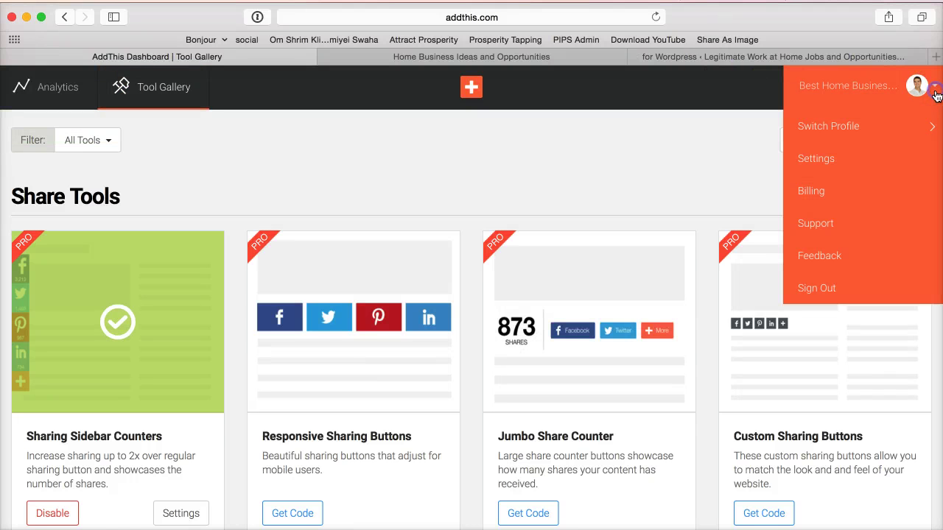
pyautogui.click(872, 128)
pyautogui.scroll(-5, 854, 218)
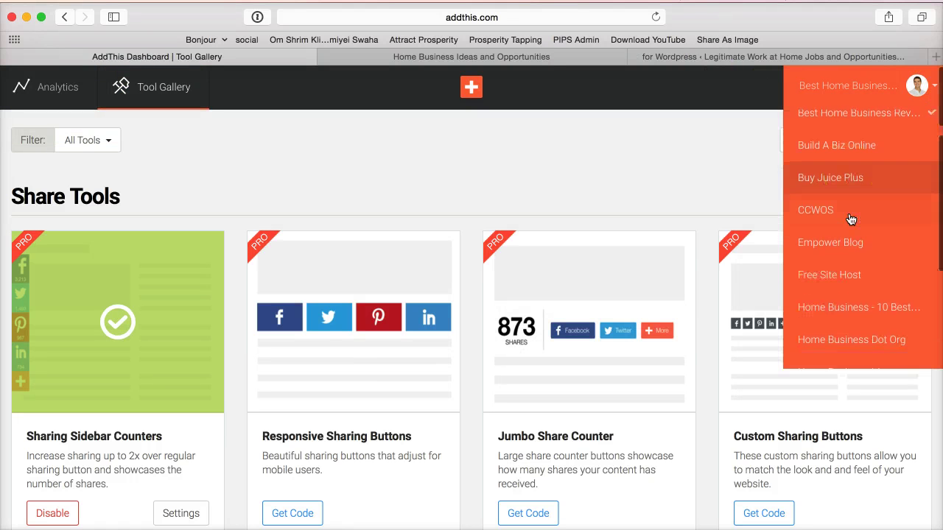
pyautogui.scroll(-1, 850, 220)
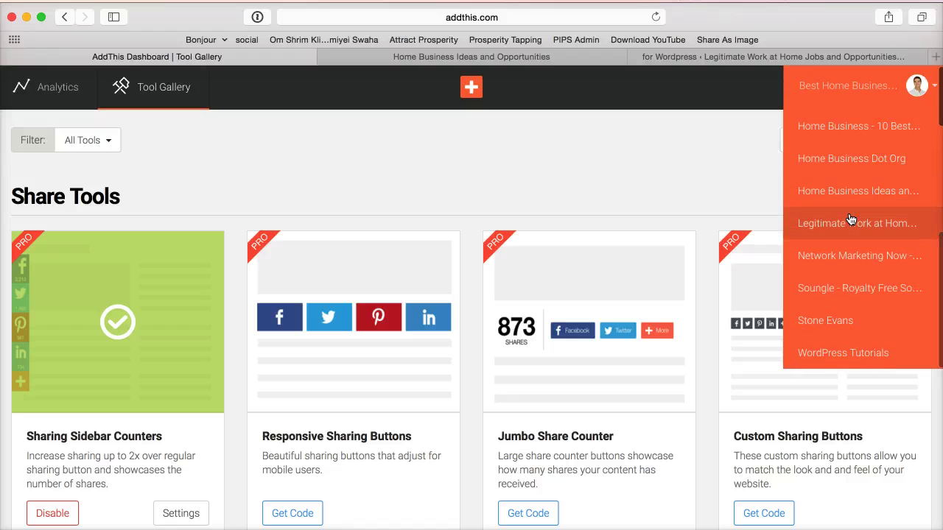
pyautogui.scroll(3, 850, 220)
pyautogui.scroll(4, 850, 220)
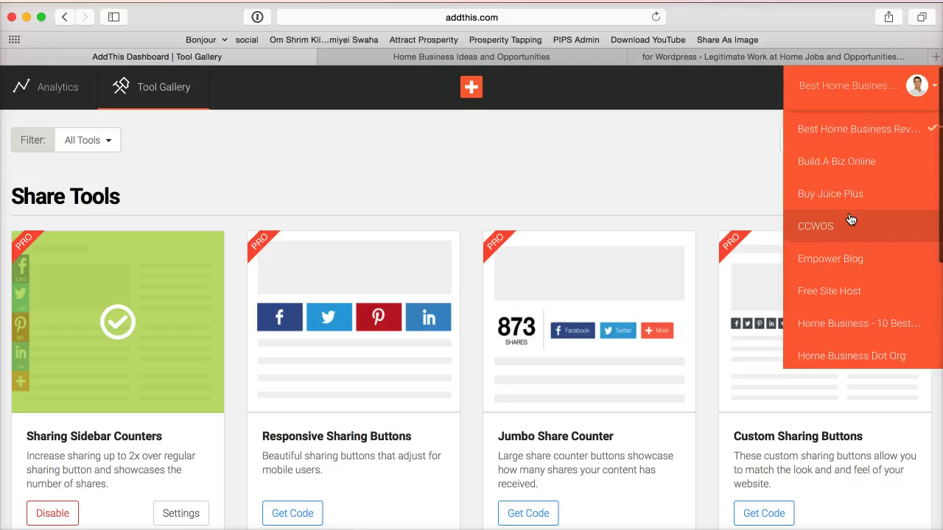
pyautogui.scroll(-5, 851, 220)
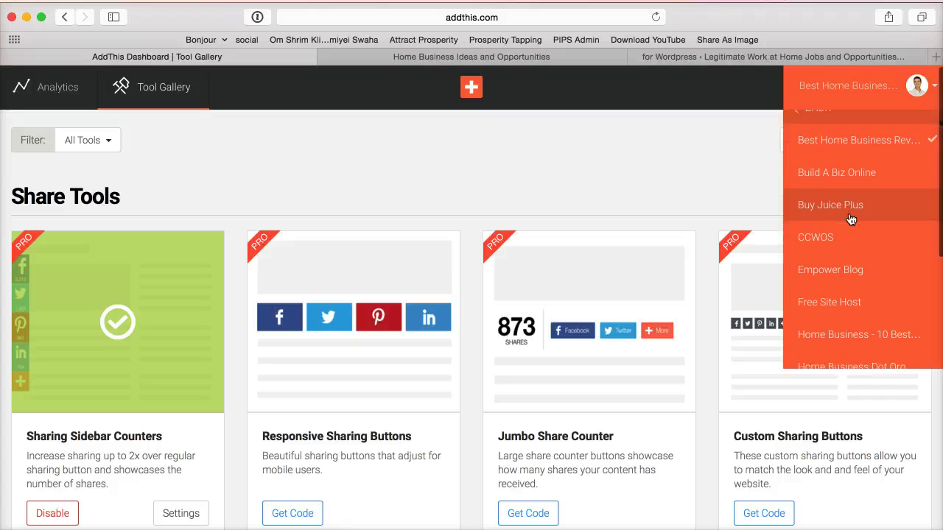
pyautogui.scroll(-2, 850, 220)
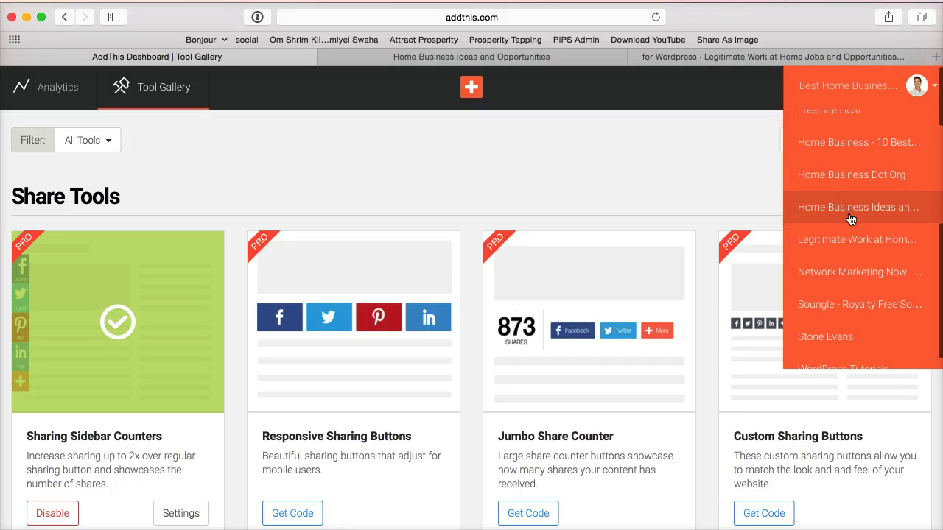
pyautogui.click(850, 166)
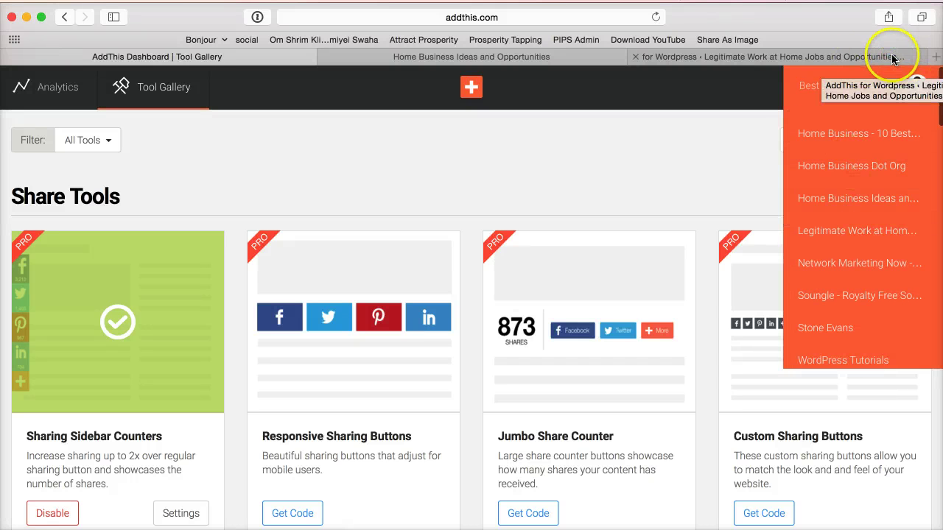
# Dismiss the profile list without switching, close the AddThis dashboard tab, and return to the WordPress tab.
pyautogui.click(636, 154)
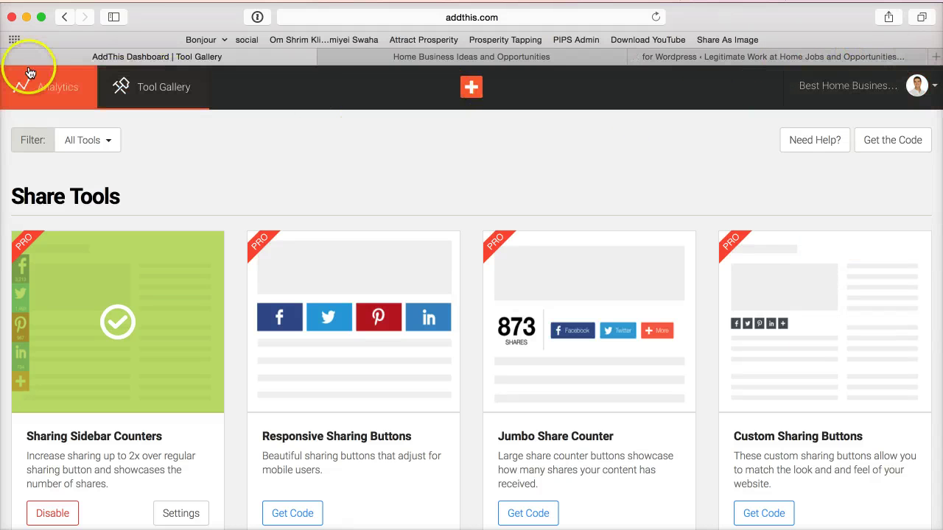
pyautogui.click(9, 57)
pyautogui.click(589, 57)
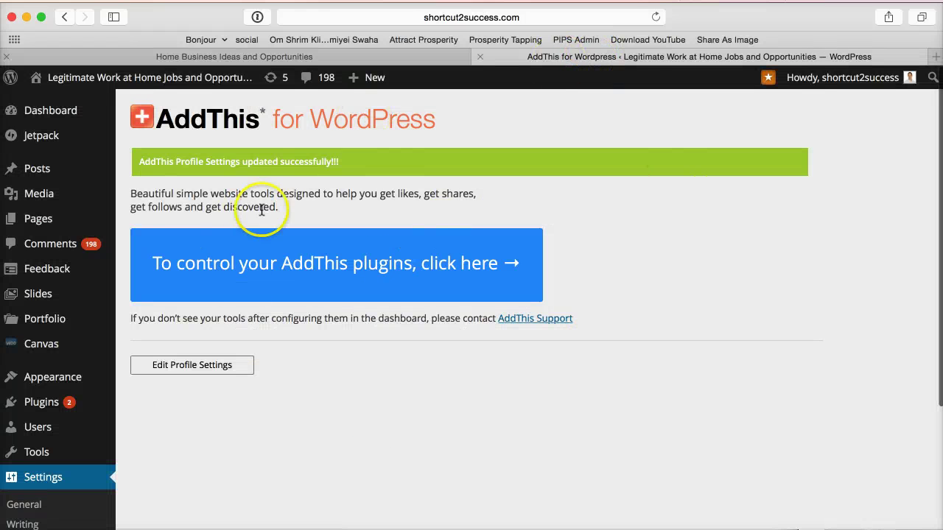
# Open the site's AddThis dashboard from the plugin's blue button and view its Analytics, which show no activity.
pyautogui.click(377, 267)
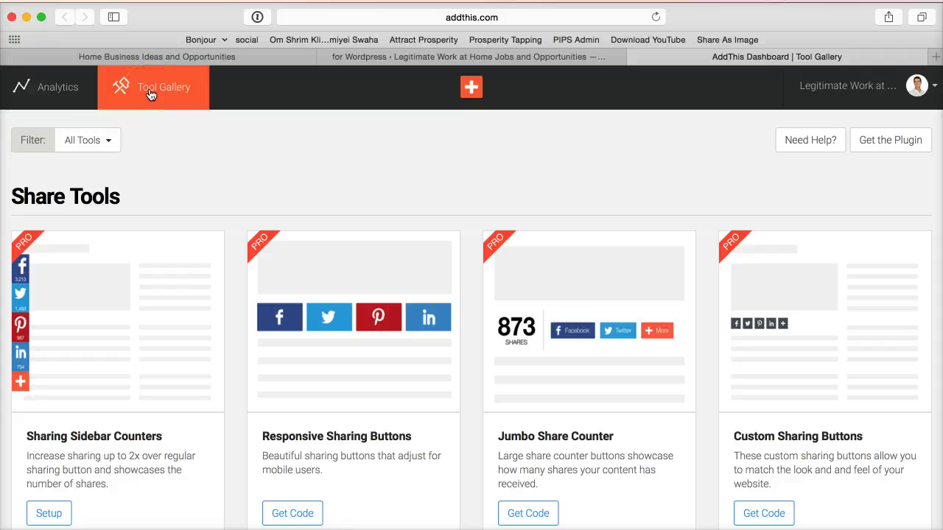
pyautogui.click(44, 97)
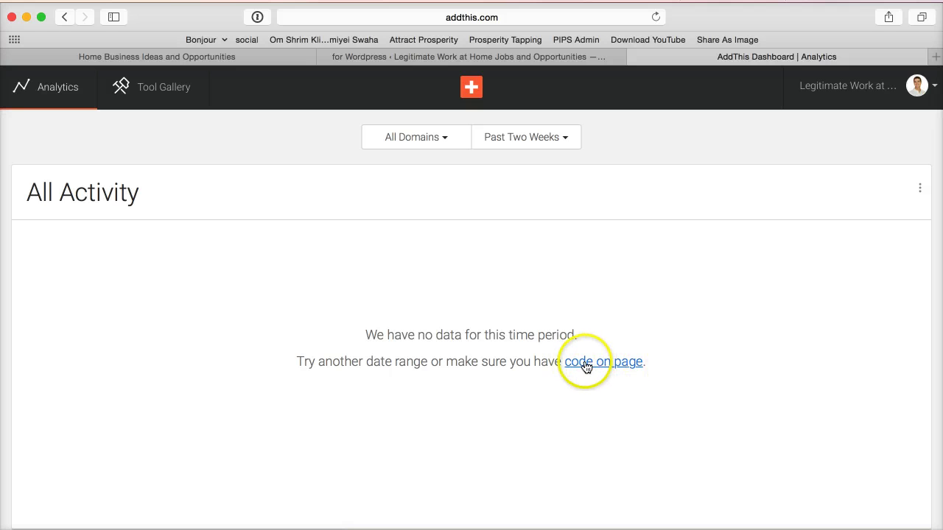
# Select the whole AddThis tracking script in Get the Code, then continue back to the Tool Gallery.
pyautogui.click(64, 88)
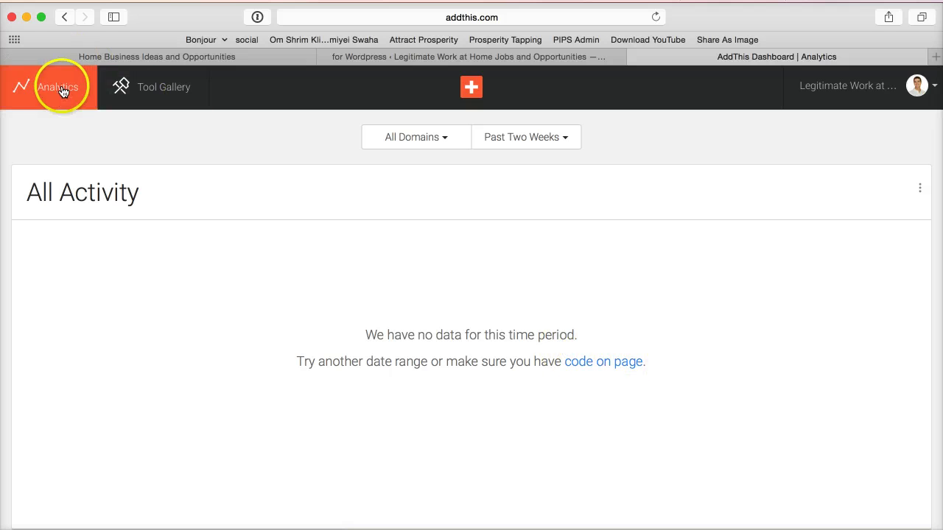
pyautogui.click(620, 366)
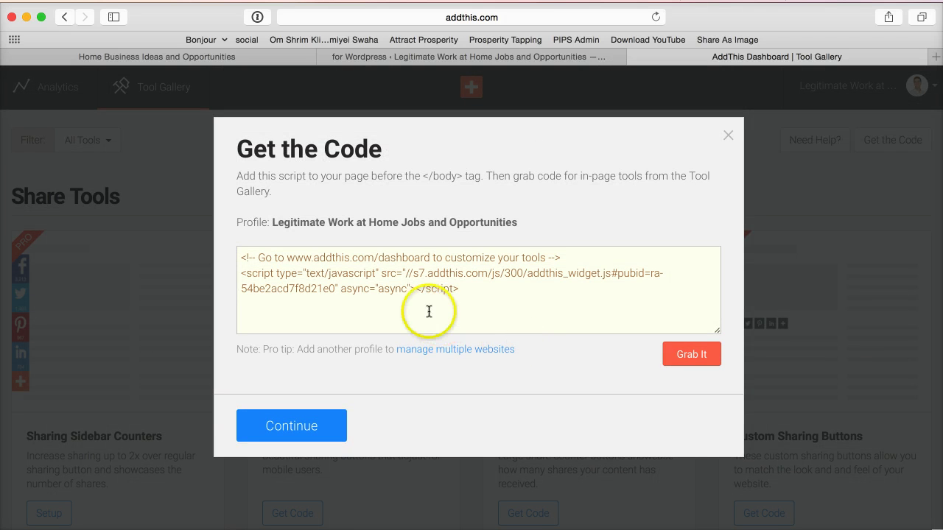
pyautogui.click(464, 290)
pyautogui.moveTo(464, 290); pyautogui.dragTo(252, 260)
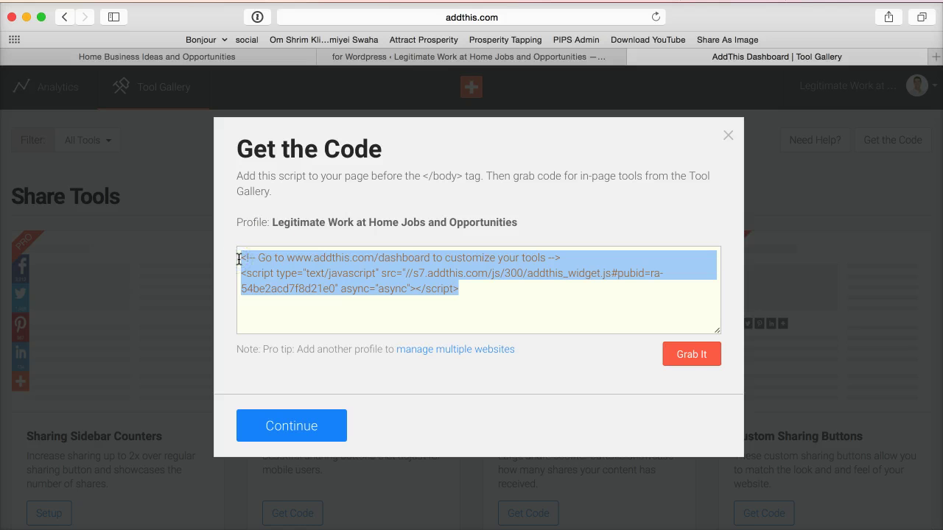
pyautogui.click(306, 438)
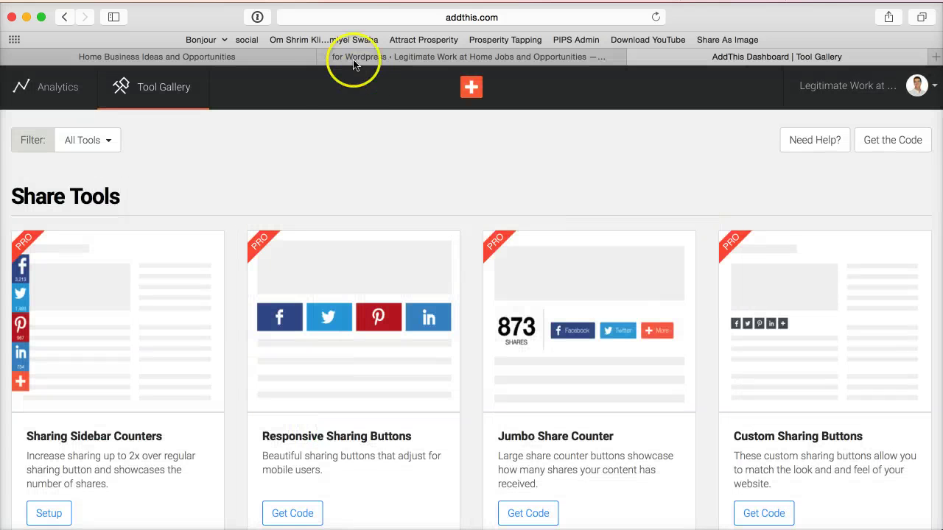
# Switch to the AddThis for WordPress admin tab and expand Appearance in the admin sidebar.
pyautogui.click(372, 57)
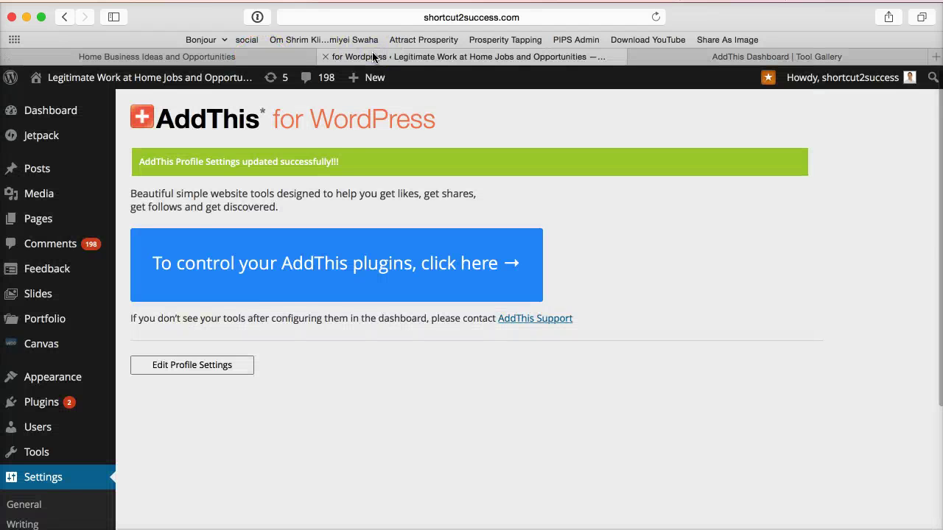
pyautogui.scroll(-4, 195, 447)
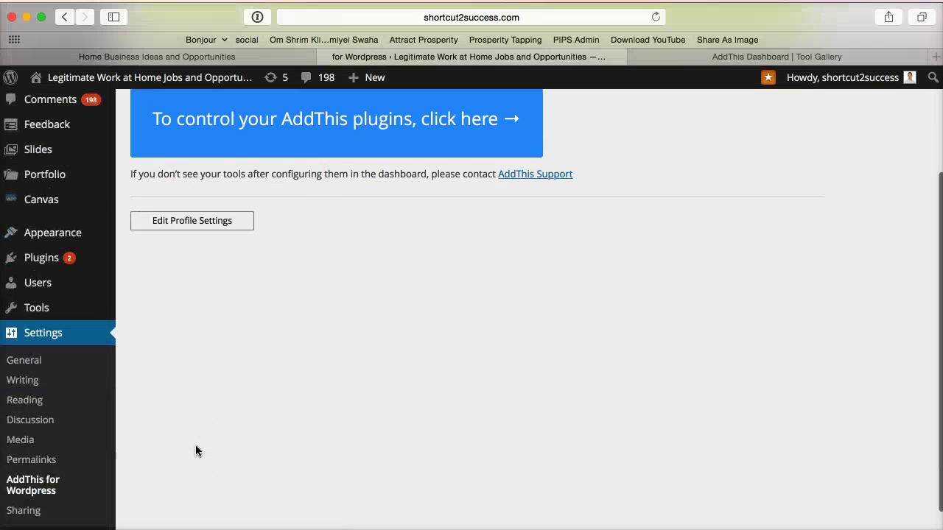
pyautogui.click(40, 309)
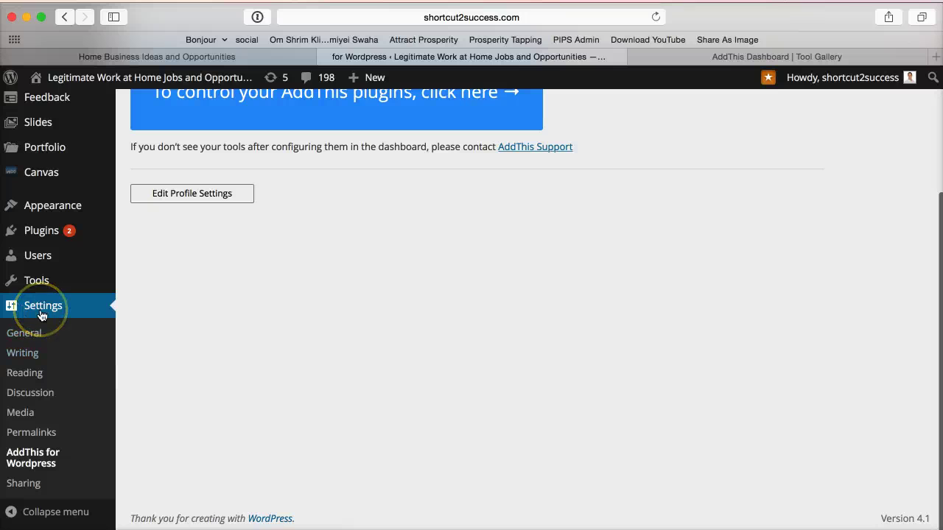
pyautogui.scroll(2, 36, 317)
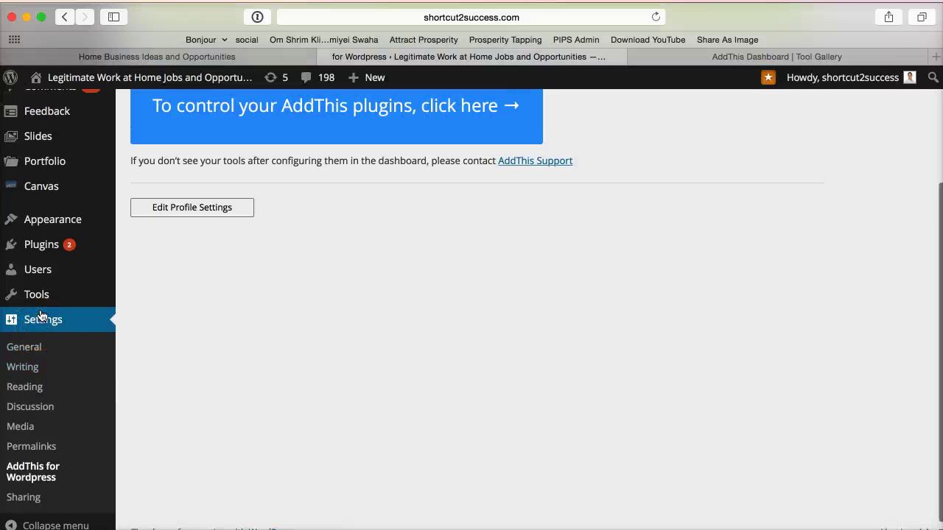
pyautogui.click(73, 261)
# Open the theme editor and pick footer.php from the Canvas Templates list.
pyautogui.click(136, 401)
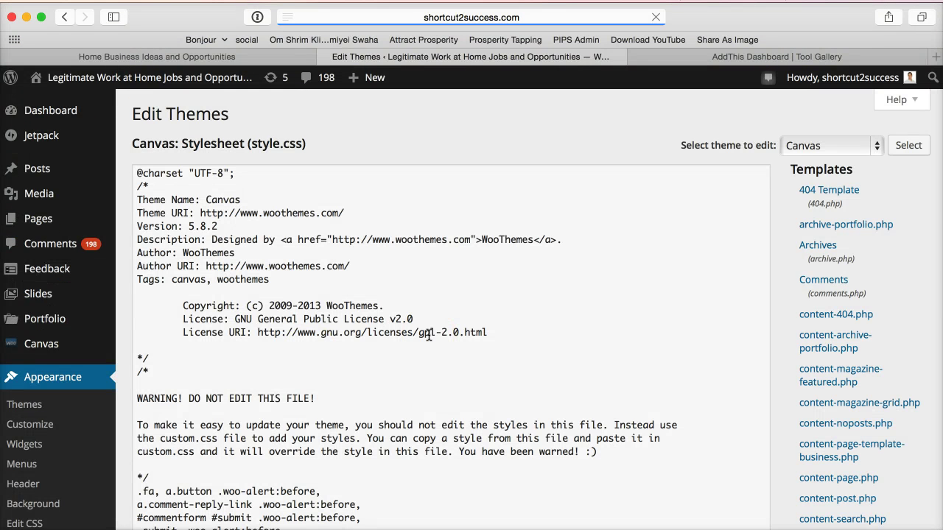
pyautogui.press('super+f')
pyautogui.write('footer')
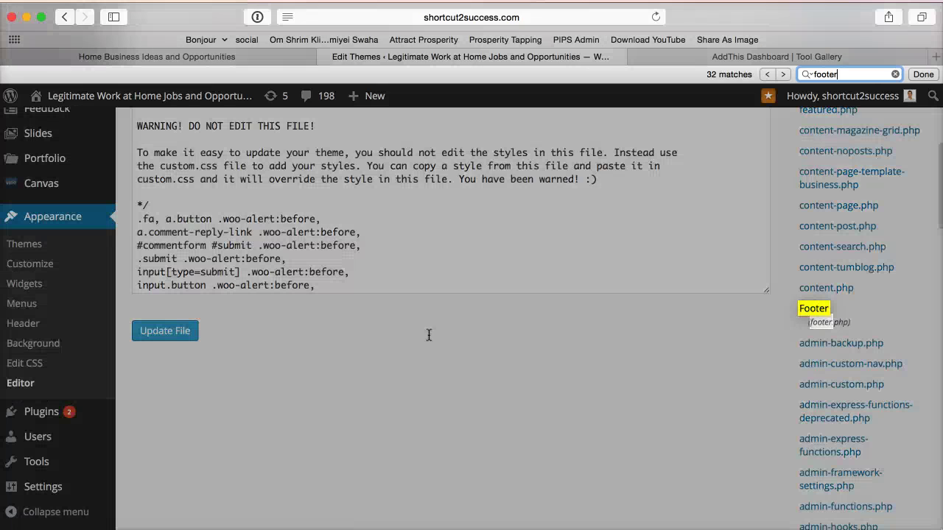
pyautogui.click(813, 312)
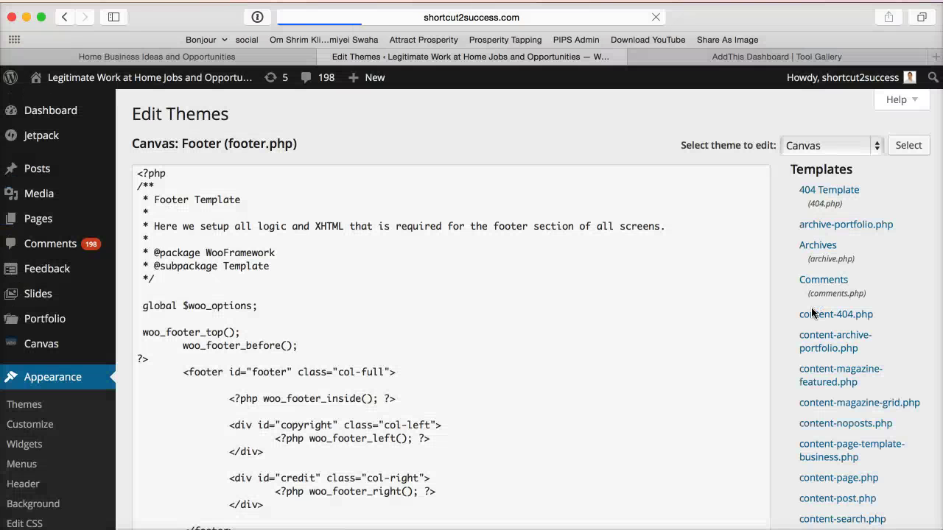
# Scroll footer.php down to the wp_footer call and closing body tag.
pyautogui.scroll(-5, 561, 393)
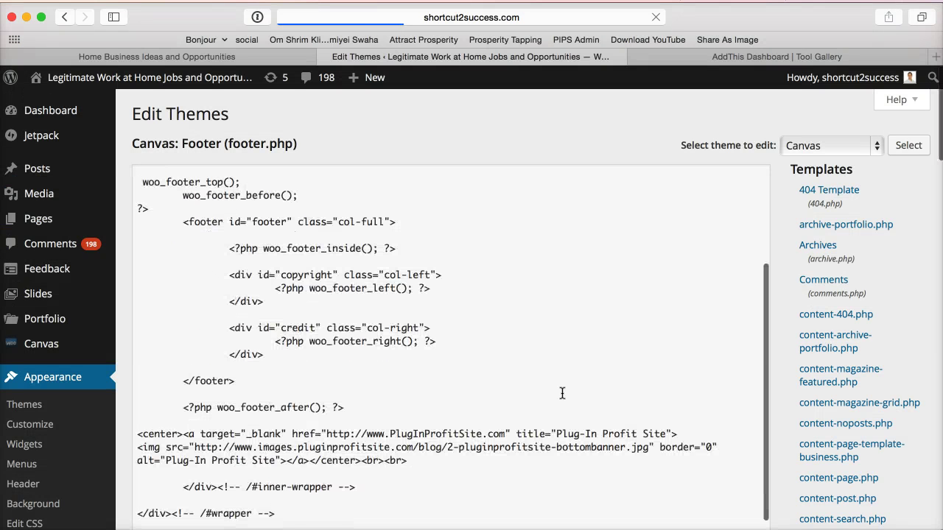
pyautogui.scroll(5, 562, 393)
pyautogui.scroll(-1, 562, 394)
pyautogui.scroll(-5, 562, 393)
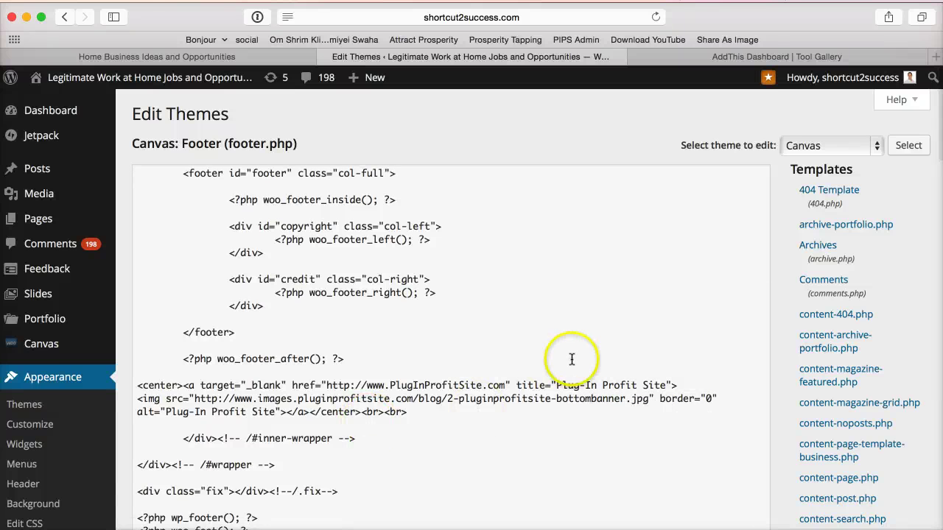
pyautogui.scroll(-6, 571, 360)
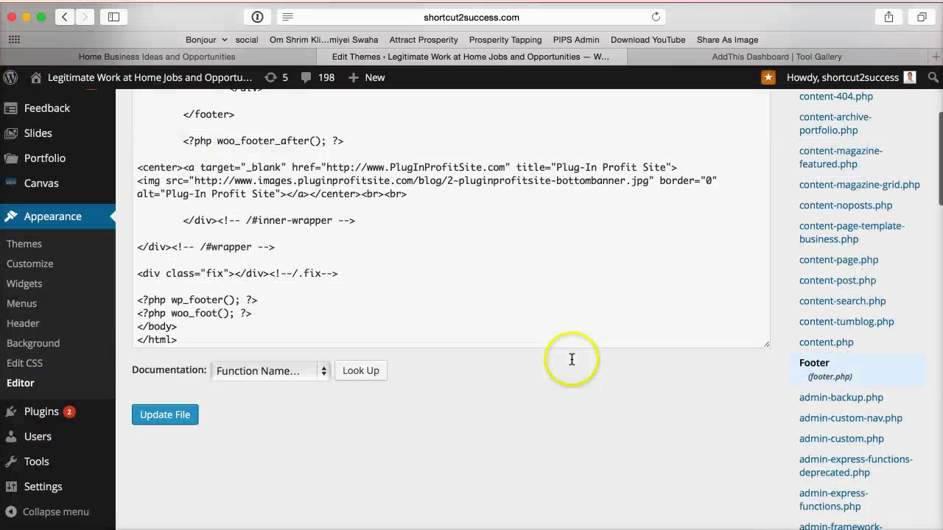
# Paste the AddThis script after the woo_foot() line, above </body>, and save with Update File.
pyautogui.click(180, 330)
pyautogui.moveTo(179, 330); pyautogui.dragTo(140, 330)
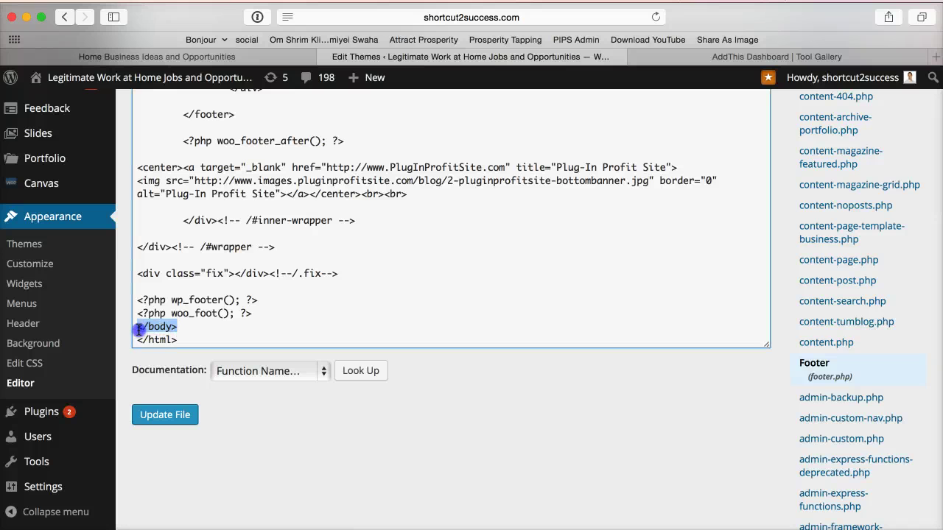
pyautogui.click(262, 313)
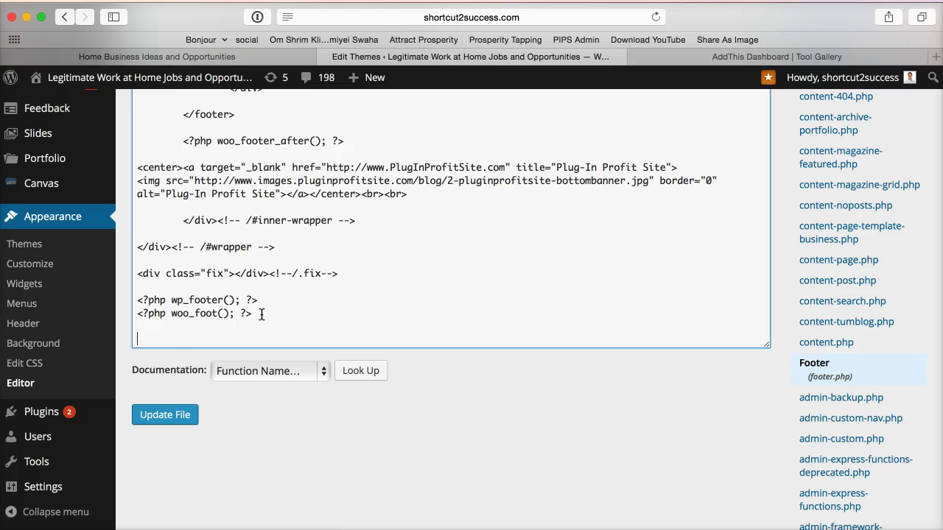
pyautogui.write('<!-- Go to www.addthis.com/dashboard to customize your tools --> <script type="text/javascript" src="//s7.addthis.com/js/300/addthis_widget.js#pubid=ra-54be2acd7f8d21e0" async="async"></script>')
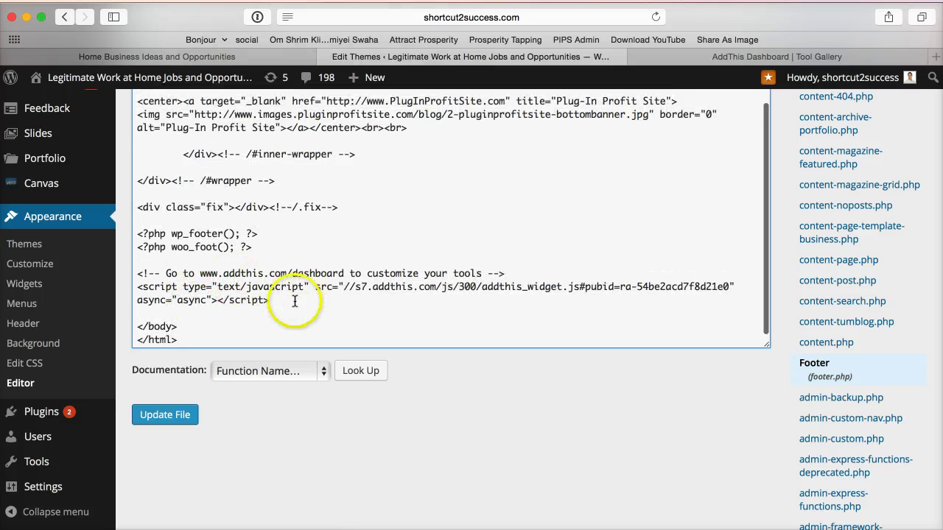
pyautogui.moveTo(269, 300); pyautogui.dragTo(135, 274)
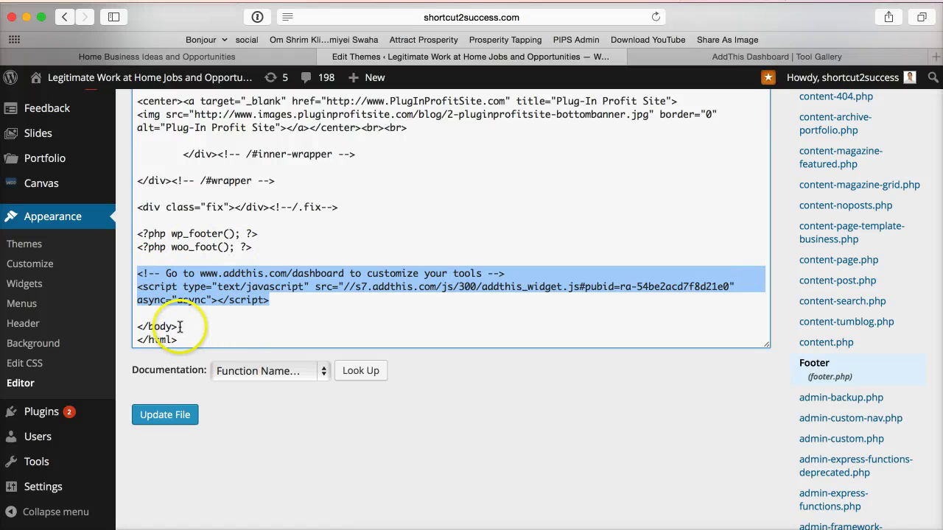
pyautogui.doubleClick(151, 326)
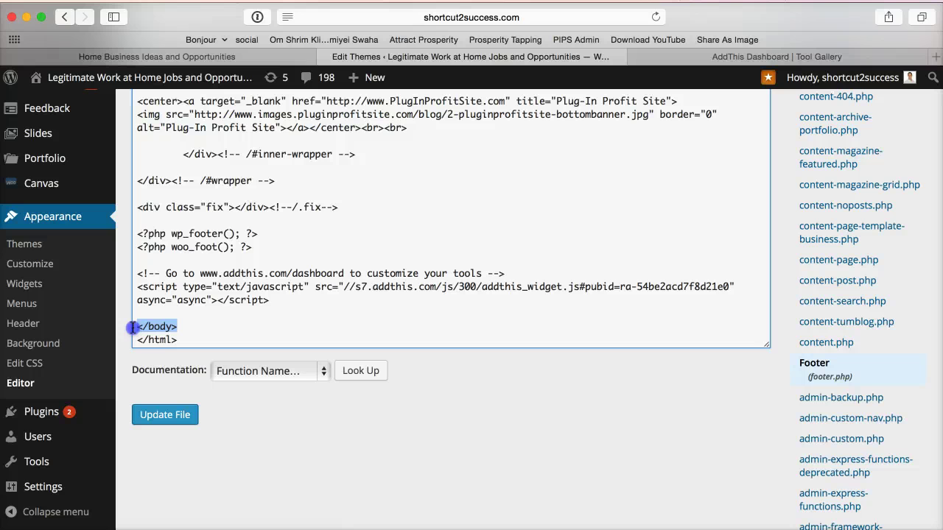
pyautogui.click(170, 417)
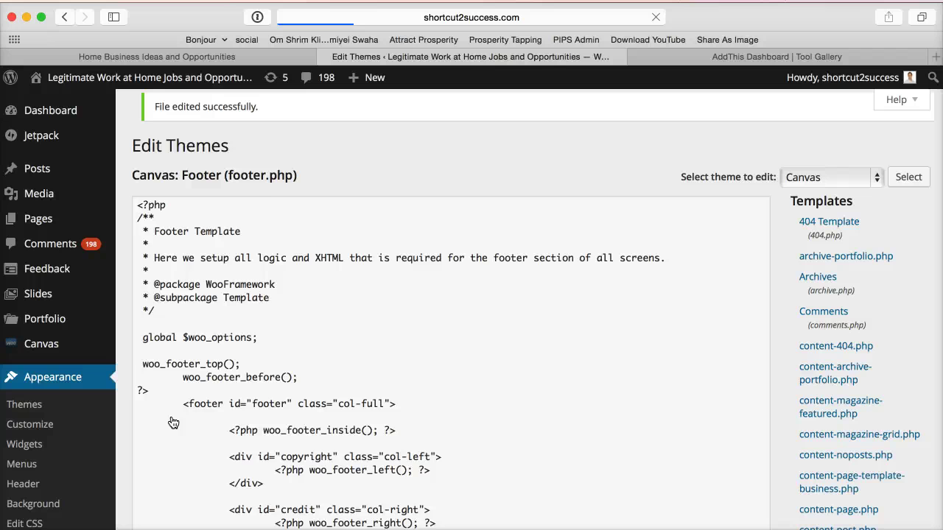
pyautogui.click(216, 274)
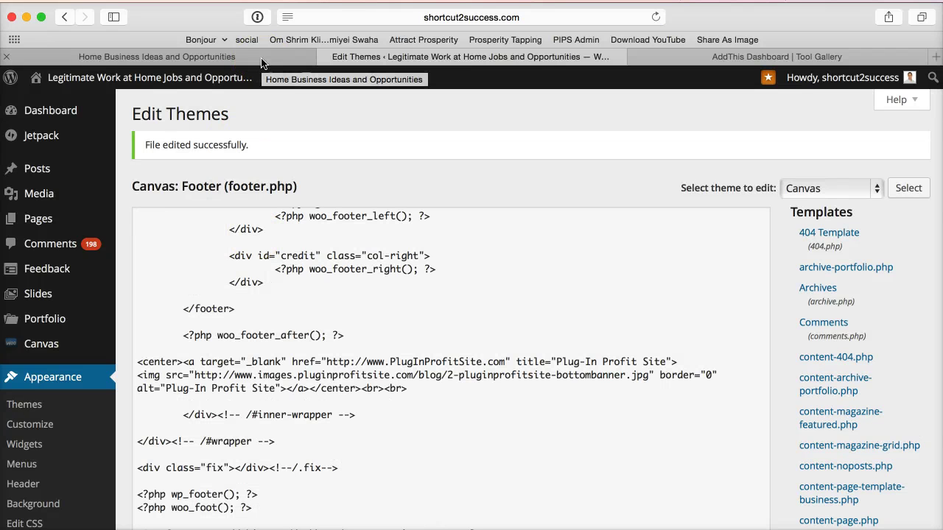
# Switch to the AddThis dashboard tab and browse the Share Tools and Follow Tools cards.
pyautogui.click(707, 55)
pyautogui.click(46, 94)
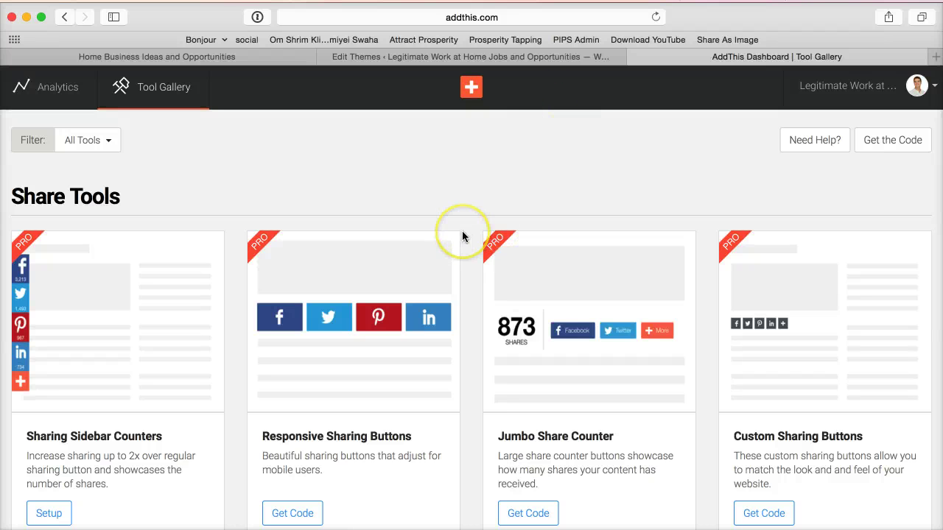
pyautogui.scroll(-4, 462, 235)
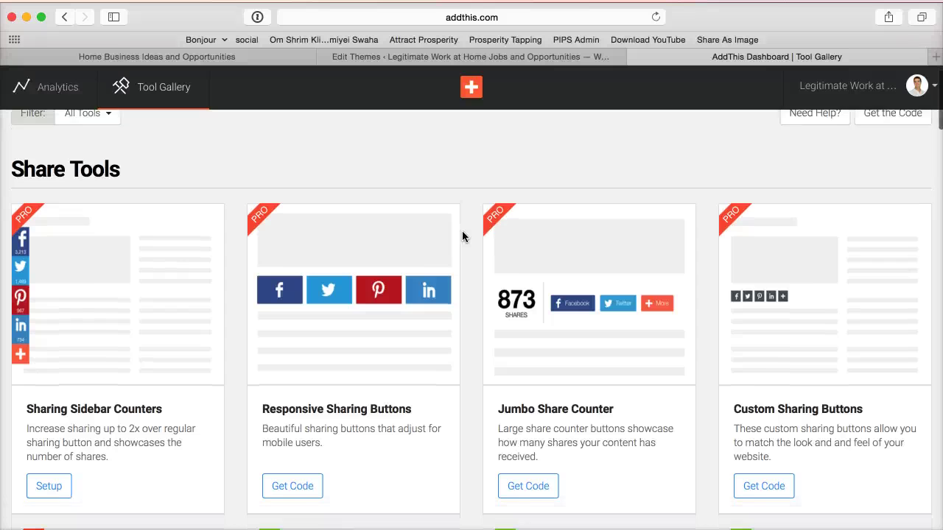
pyautogui.scroll(-7, 462, 235)
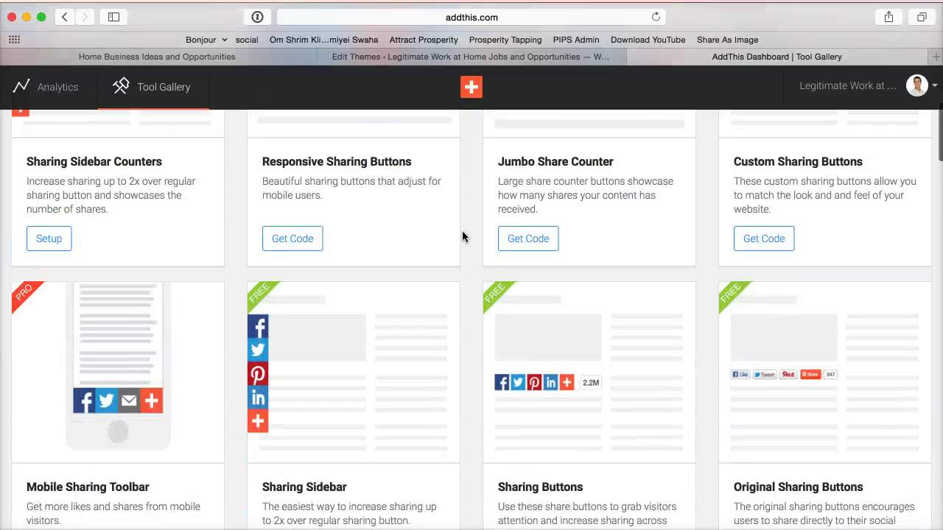
pyautogui.scroll(-1, 462, 236)
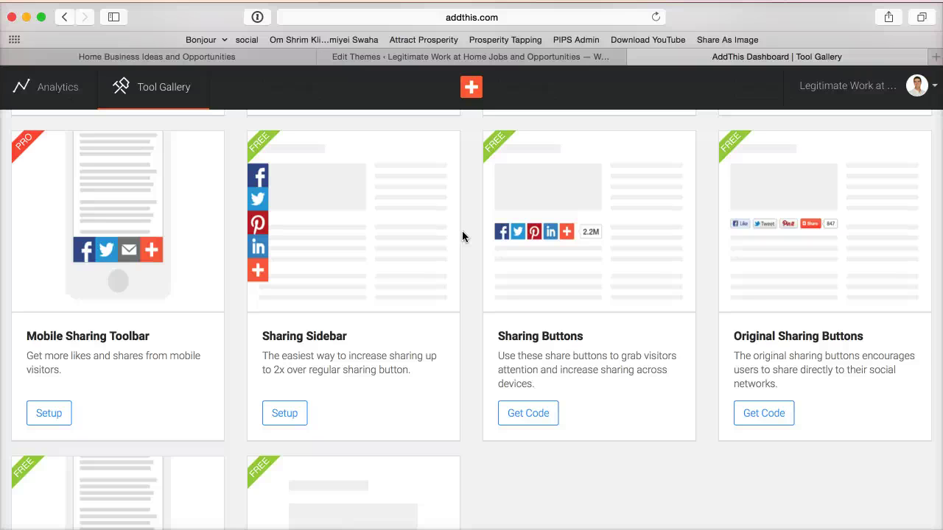
pyautogui.scroll(-7, 454, 302)
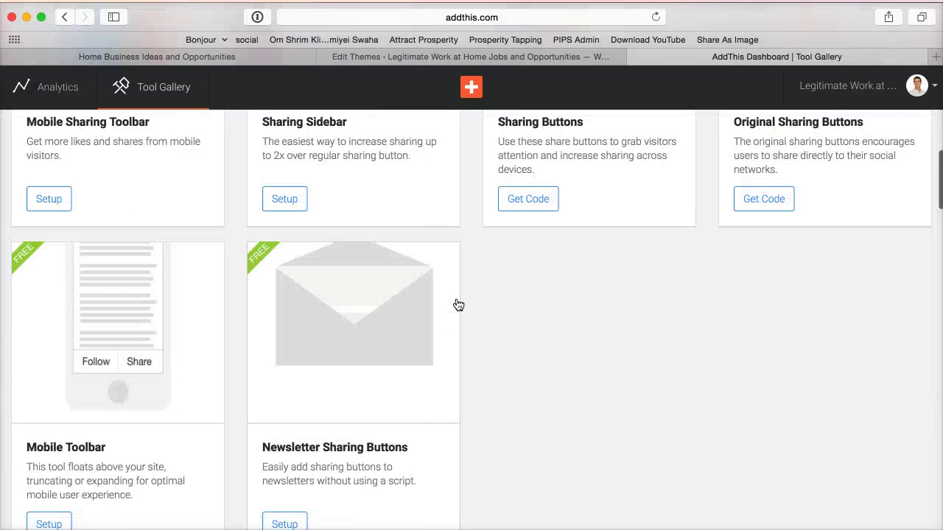
pyautogui.scroll(-4, 456, 304)
pyautogui.scroll(-8, 567, 350)
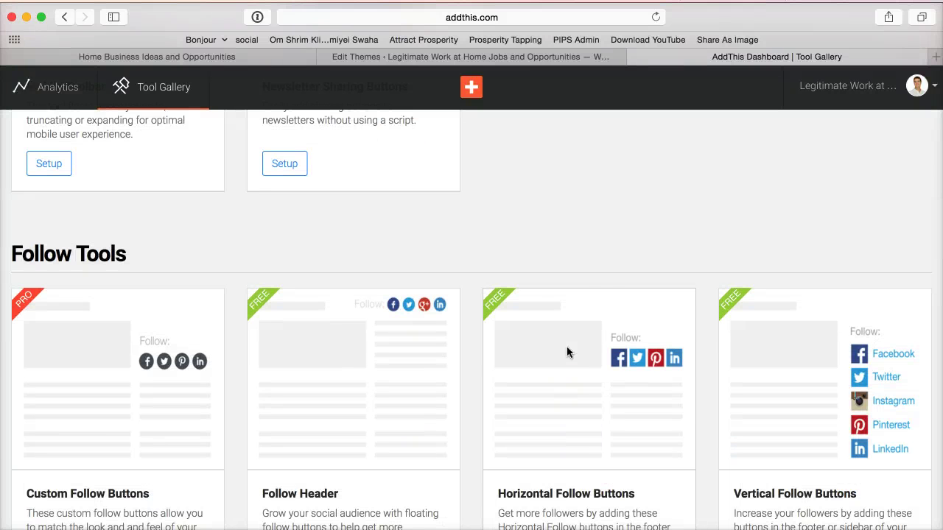
pyautogui.scroll(-6, 614, 301)
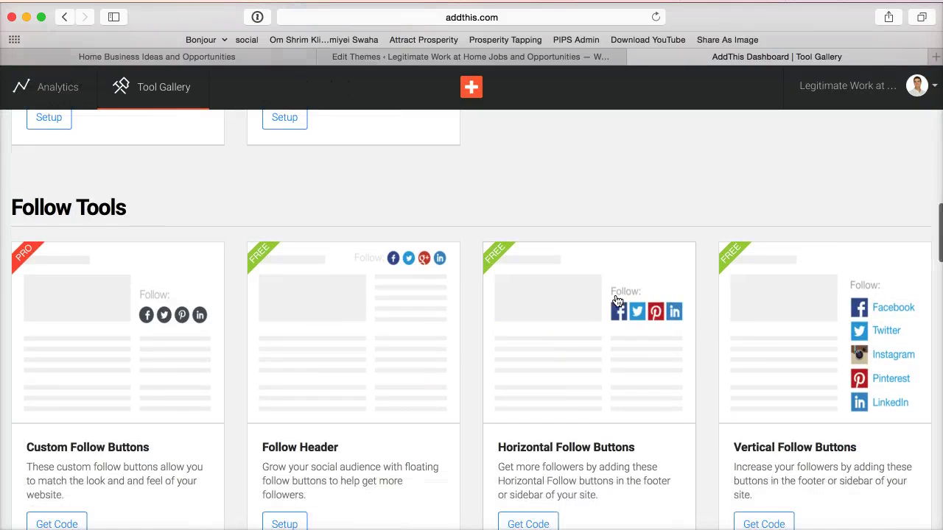
pyautogui.scroll(15, 617, 301)
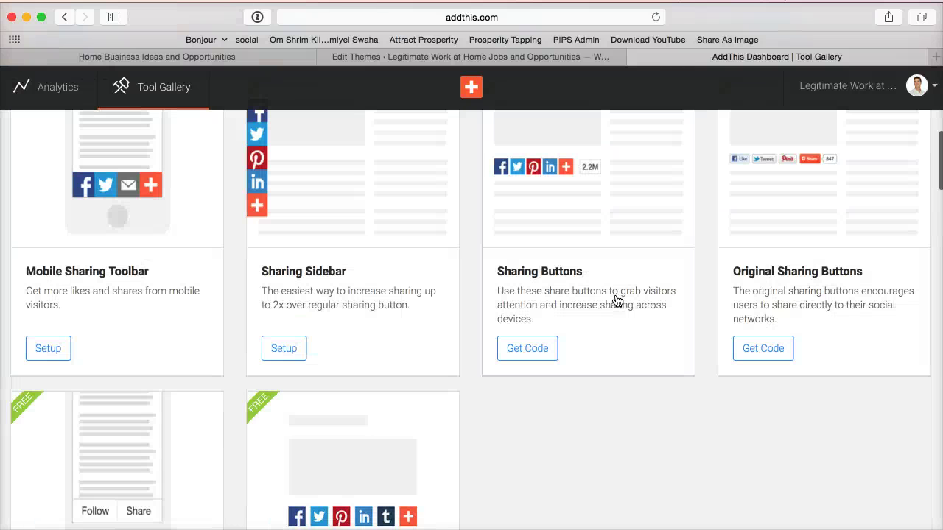
pyautogui.scroll(6, 617, 301)
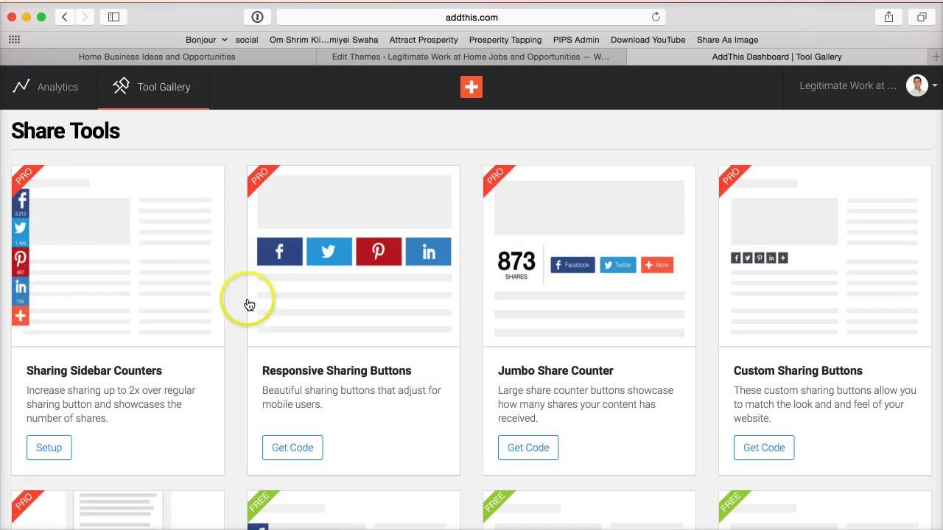
pyautogui.scroll(-5, 248, 306)
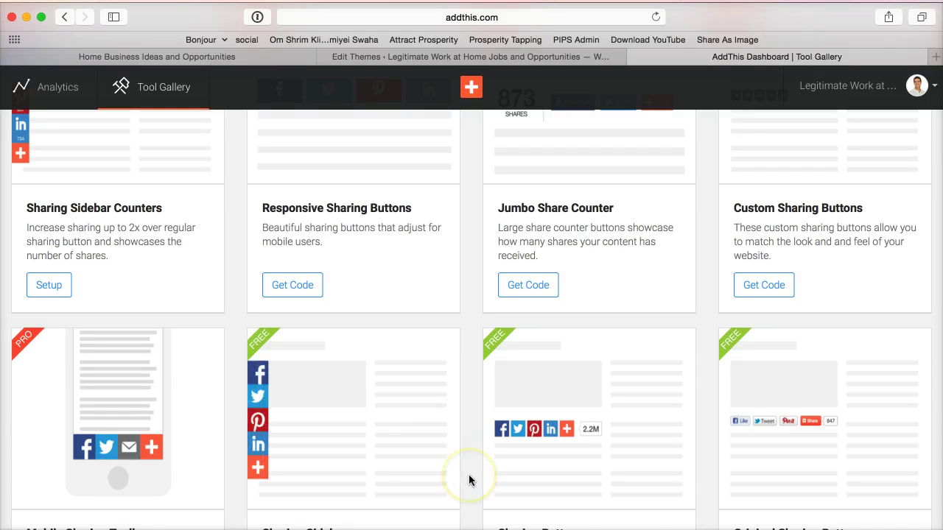
pyautogui.scroll(-4, 469, 475)
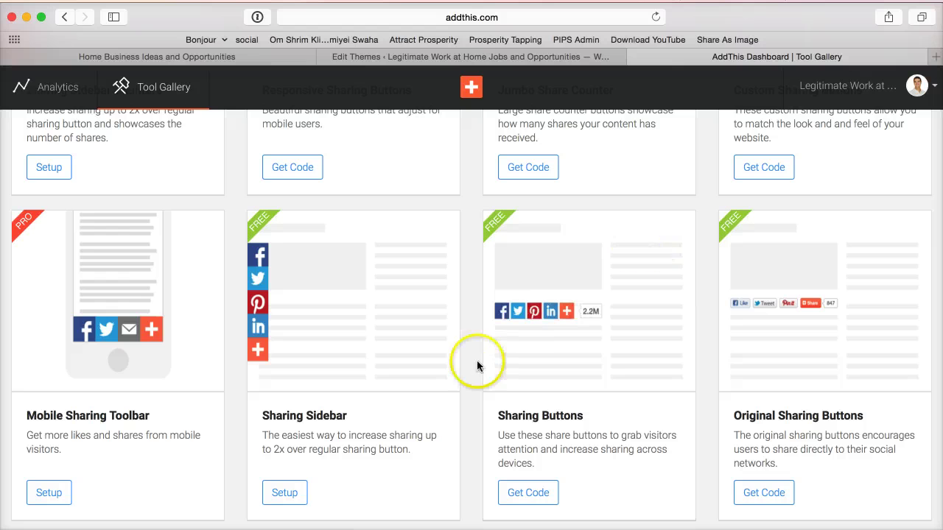
pyautogui.scroll(5, 475, 372)
pyautogui.scroll(4, 475, 372)
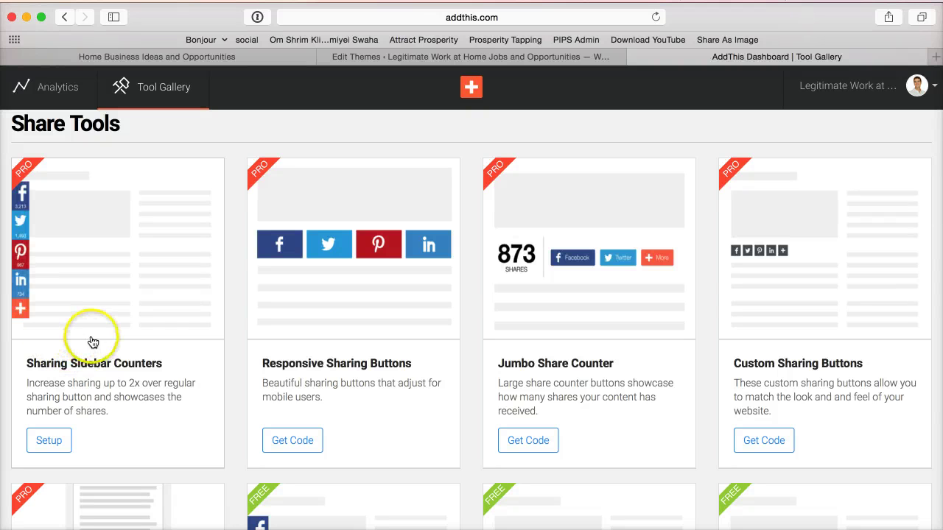
pyautogui.scroll(-5, 231, 379)
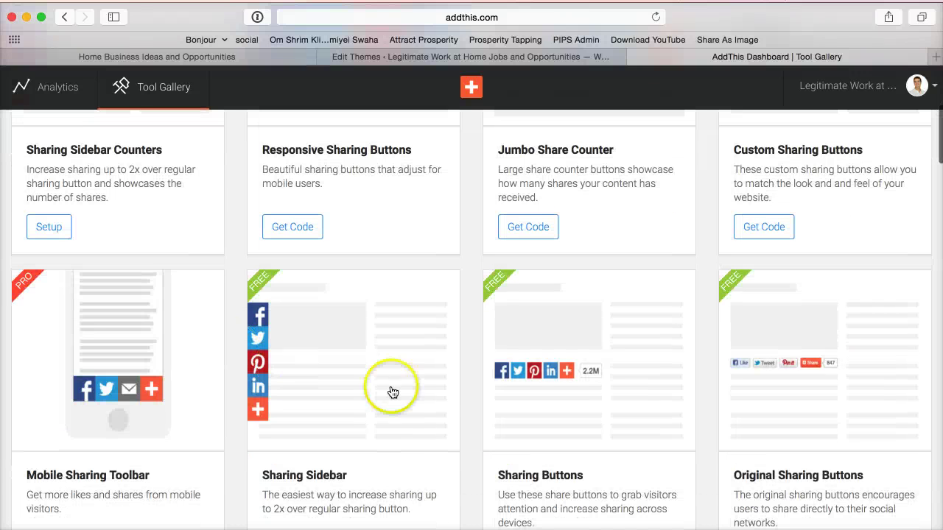
pyautogui.scroll(-3, 346, 440)
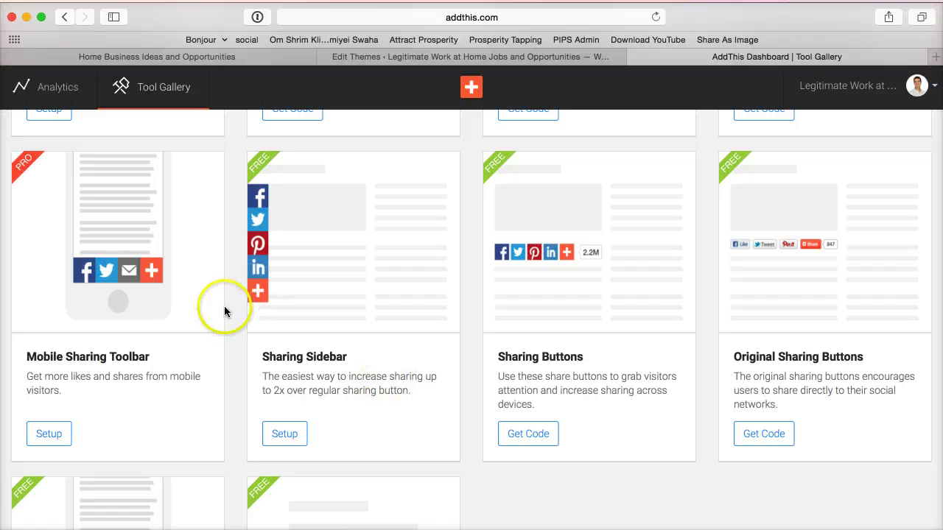
pyautogui.scroll(5, 235, 315)
pyautogui.scroll(3, 236, 315)
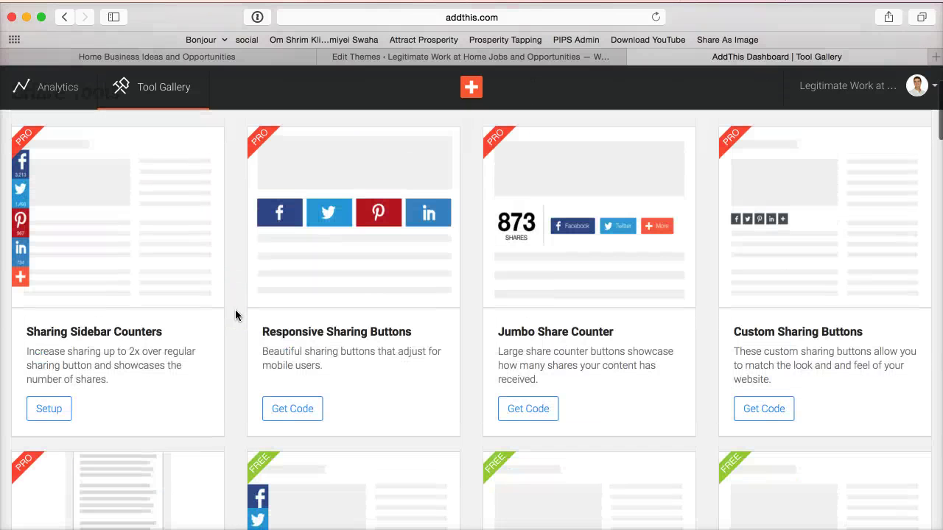
# Set up Sharing Sidebar Counters keeping 5 buttons, and activate it.
pyautogui.click(49, 409)
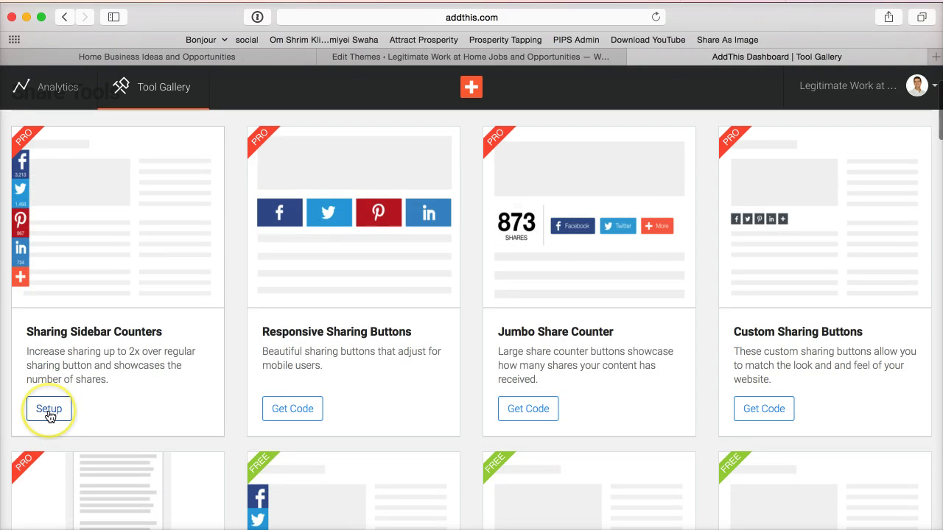
pyautogui.click(49, 409)
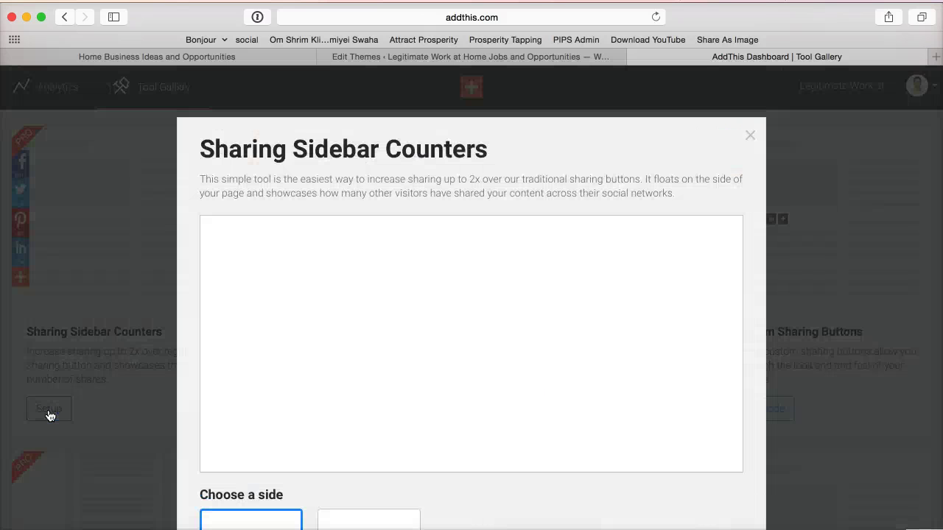
pyautogui.scroll(-4, 752, 388)
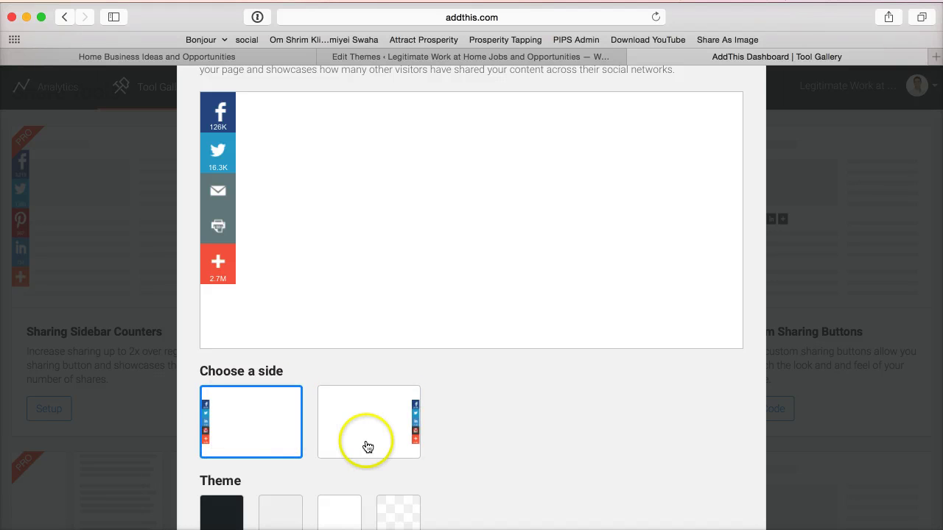
pyautogui.scroll(-3, 571, 438)
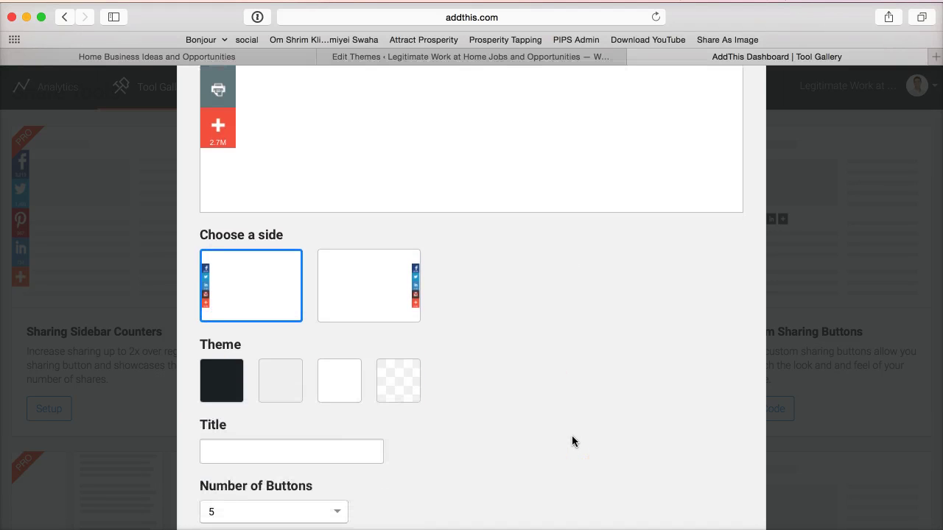
pyautogui.scroll(-2, 572, 439)
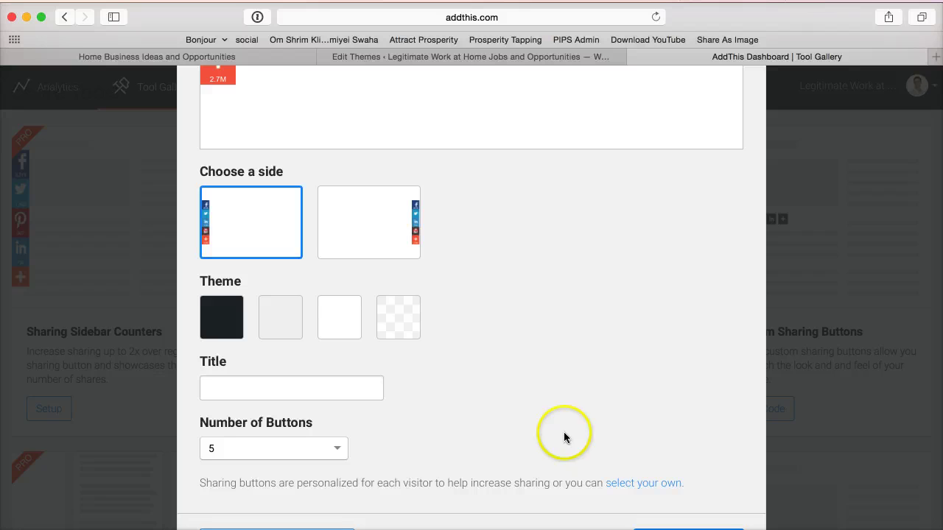
pyautogui.click(340, 447)
pyautogui.click(362, 433)
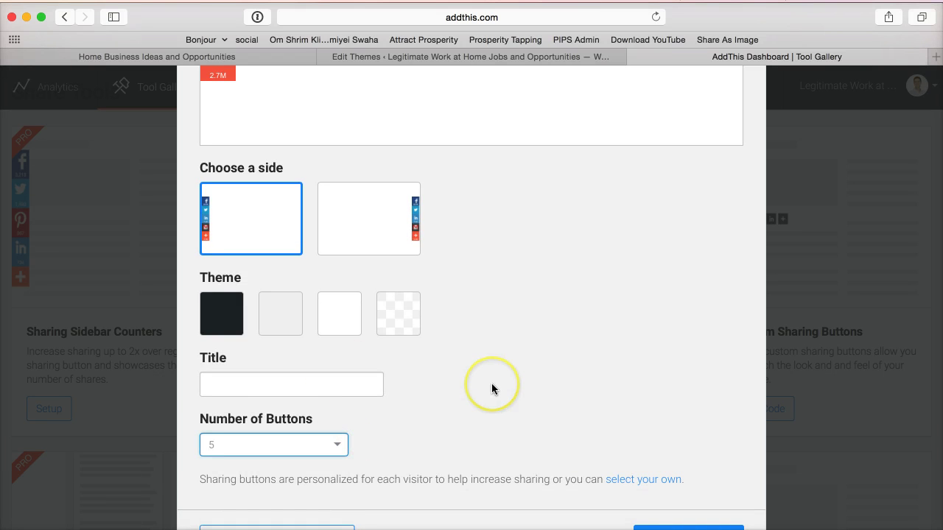
pyautogui.scroll(-2, 491, 384)
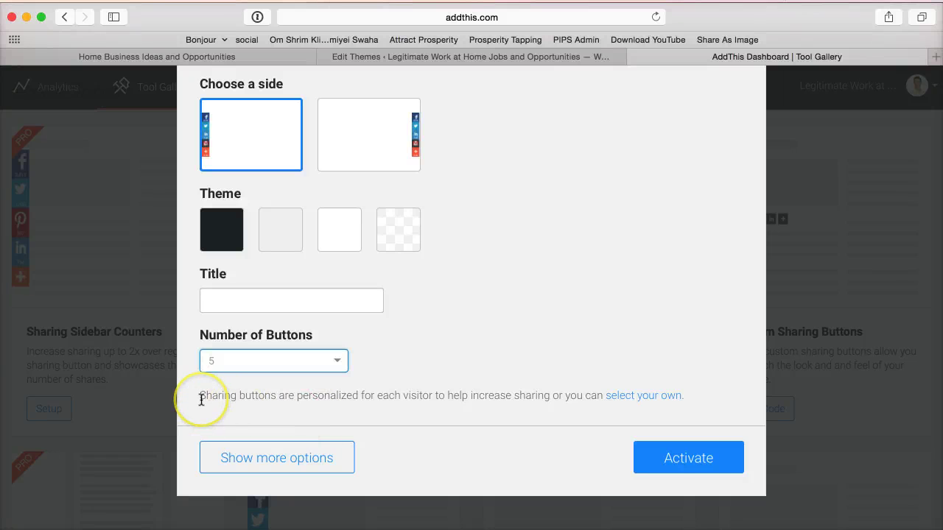
pyautogui.click(698, 465)
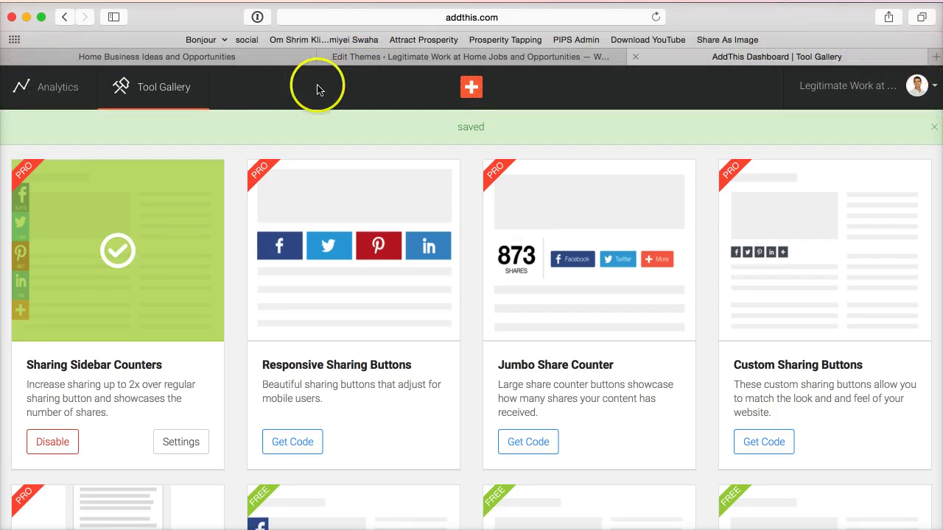
# Load shortcut2success.com in the WordPress browser tab.
pyautogui.click(378, 59)
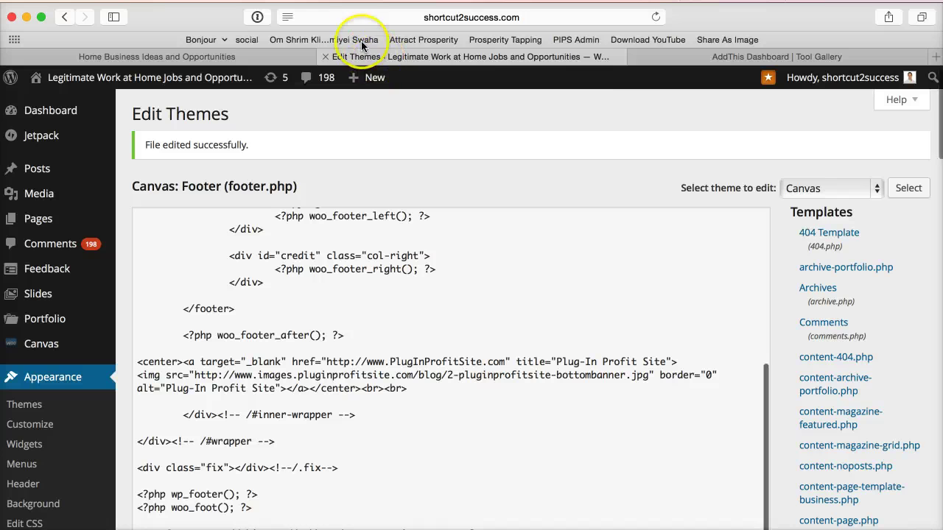
pyautogui.click(378, 23)
pyautogui.press('BackSpace')
pyautogui.write('short')
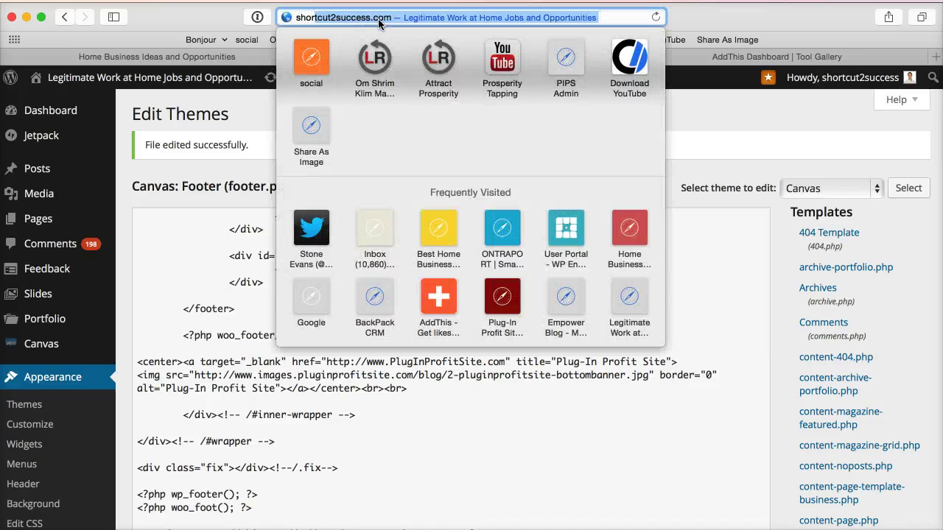
pyautogui.press('Return')
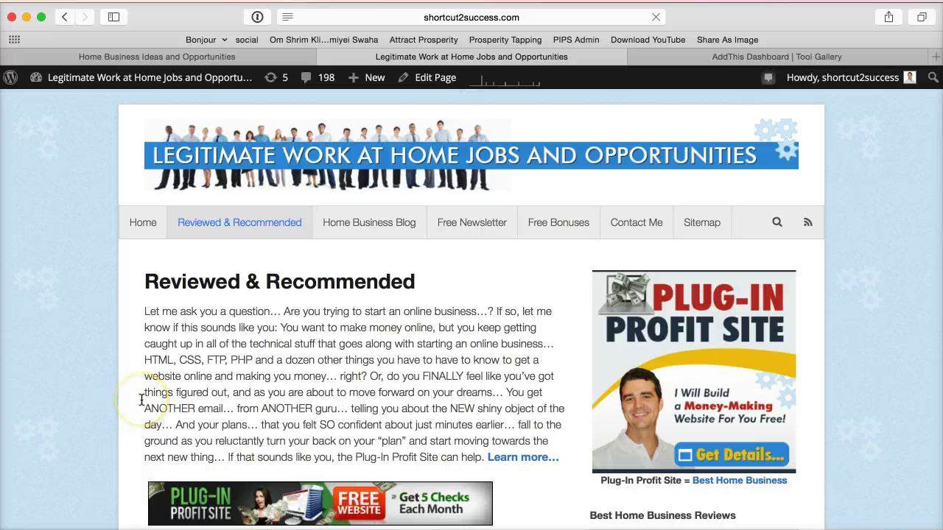
pyautogui.scroll(-5, 142, 400)
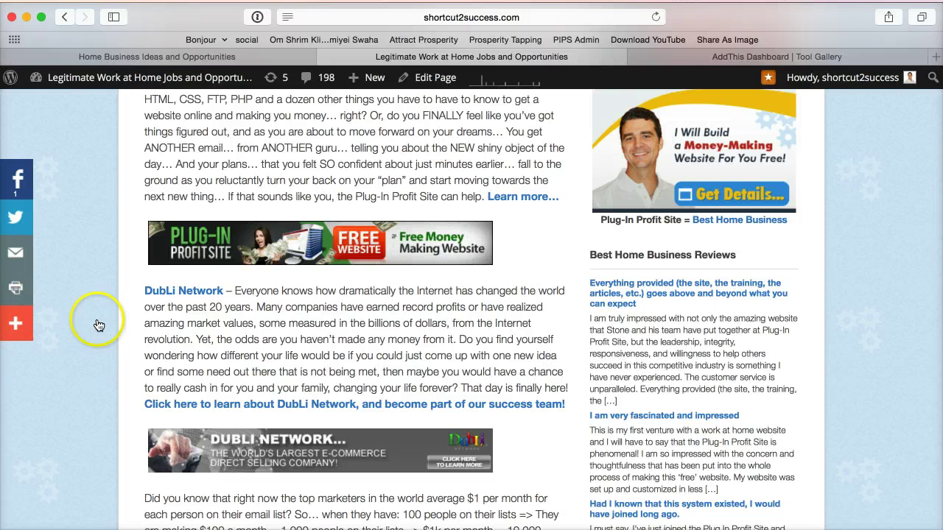
pyautogui.scroll(5, 126, 316)
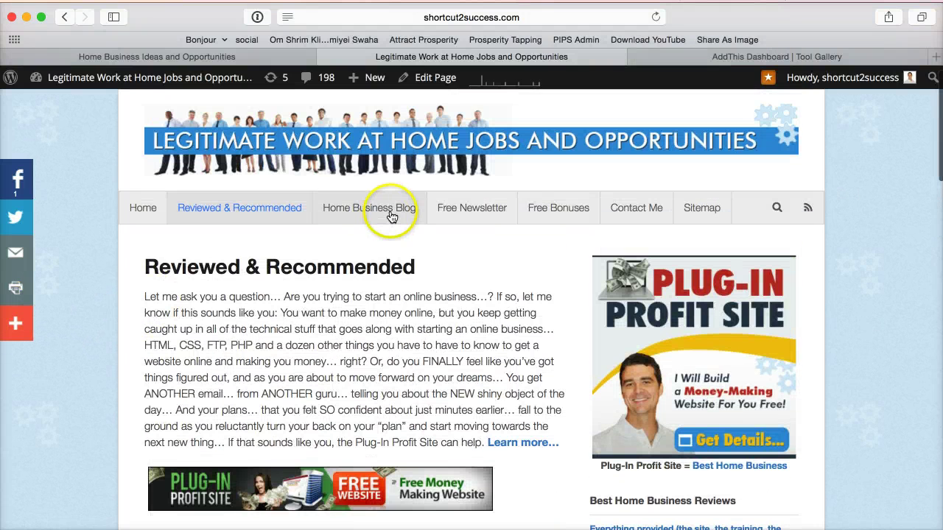
# Open Home Business Blog and test the sidebar's + button listing all sharing services.
pyautogui.click(392, 217)
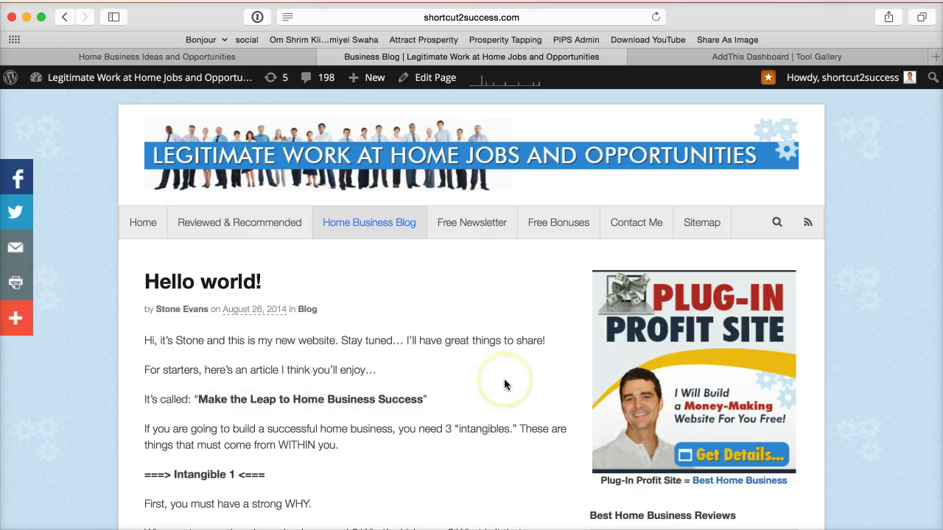
pyautogui.scroll(-3, 503, 383)
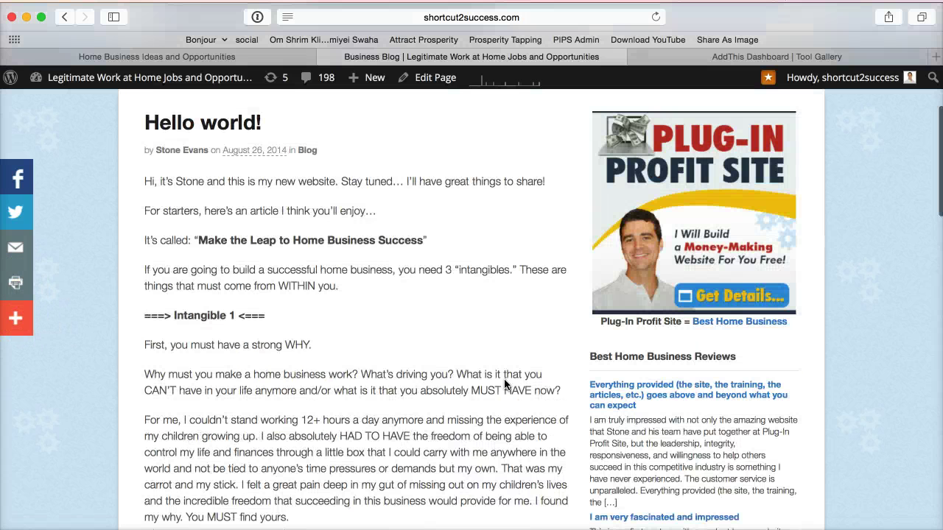
pyautogui.click(82, 199)
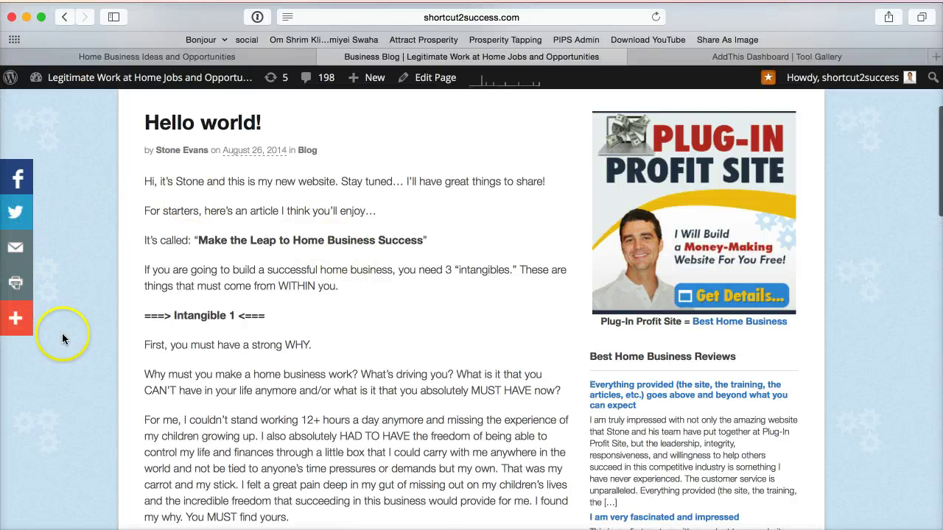
pyautogui.scroll(-3, 514, 313)
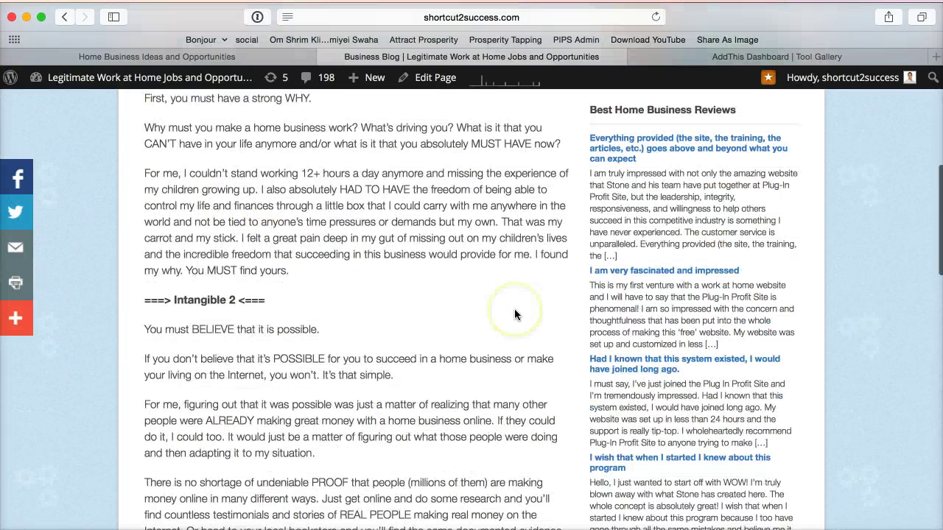
pyautogui.scroll(5, 514, 312)
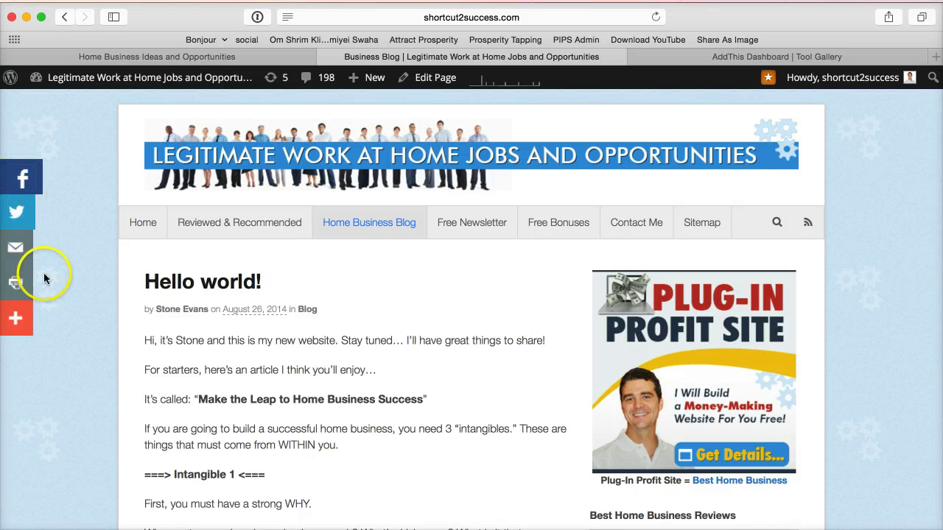
pyautogui.click(17, 317)
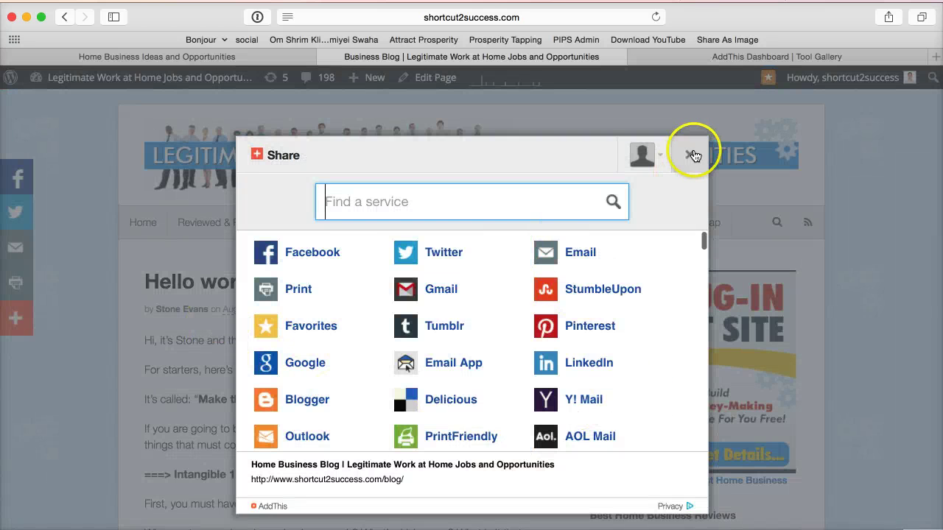
pyautogui.click(693, 156)
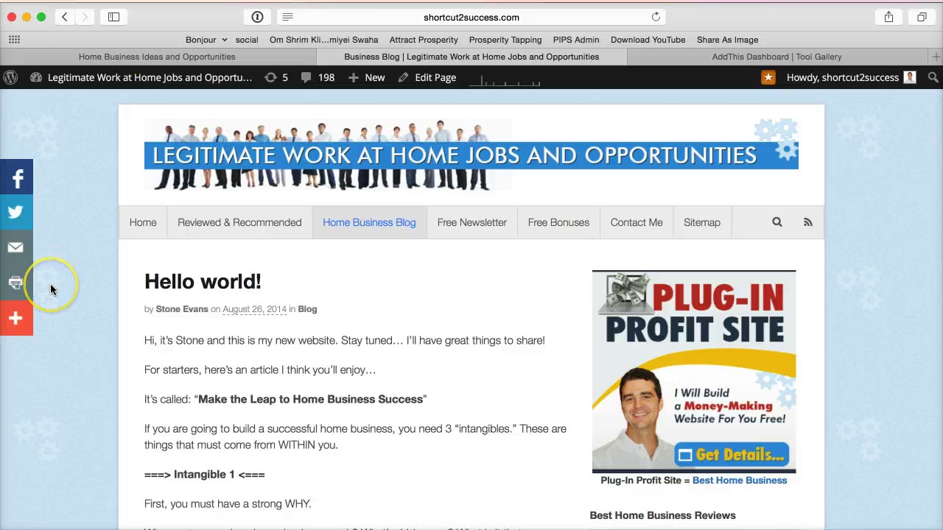
pyautogui.click(169, 225)
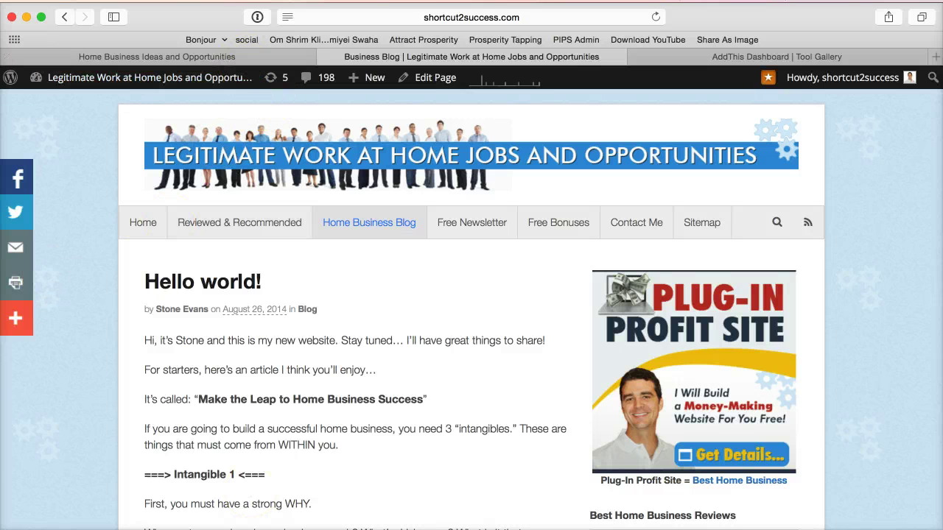
# Check the TextEdit notes, then scroll the AddThis Tool Gallery to the Mobile Sharing Toolbar card.
pyautogui.click(252, 528)
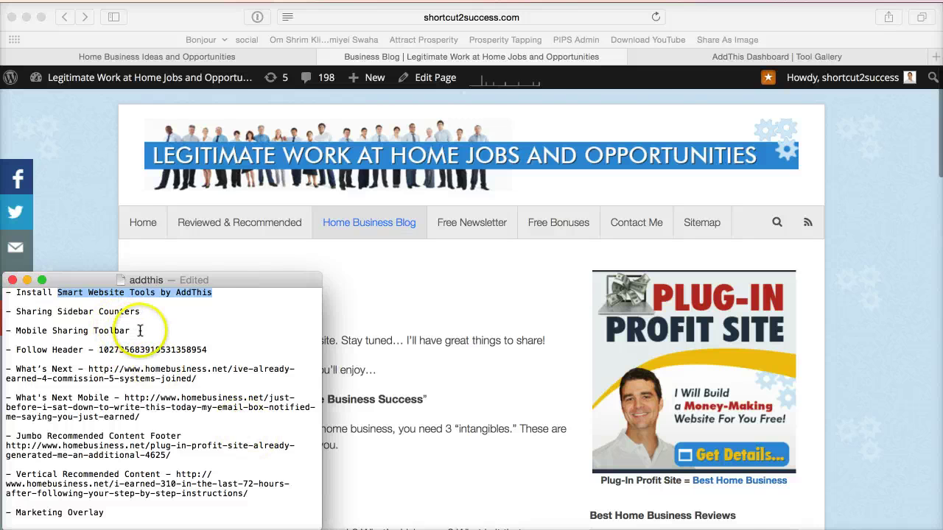
pyautogui.click(243, 57)
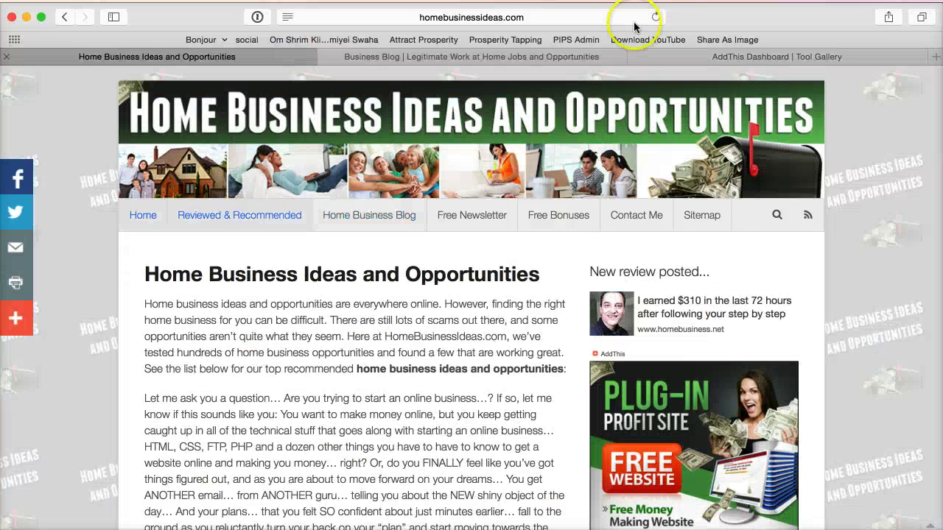
pyautogui.click(713, 59)
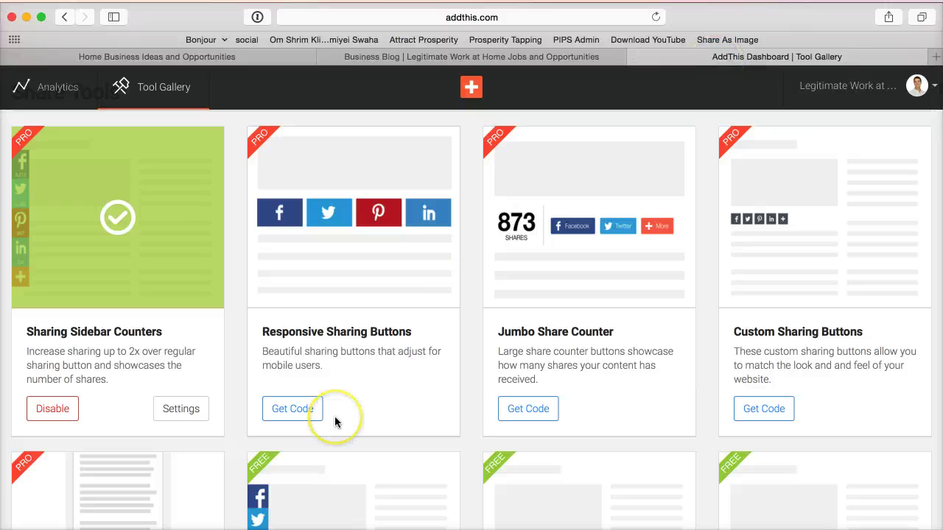
pyautogui.scroll(-5, 335, 421)
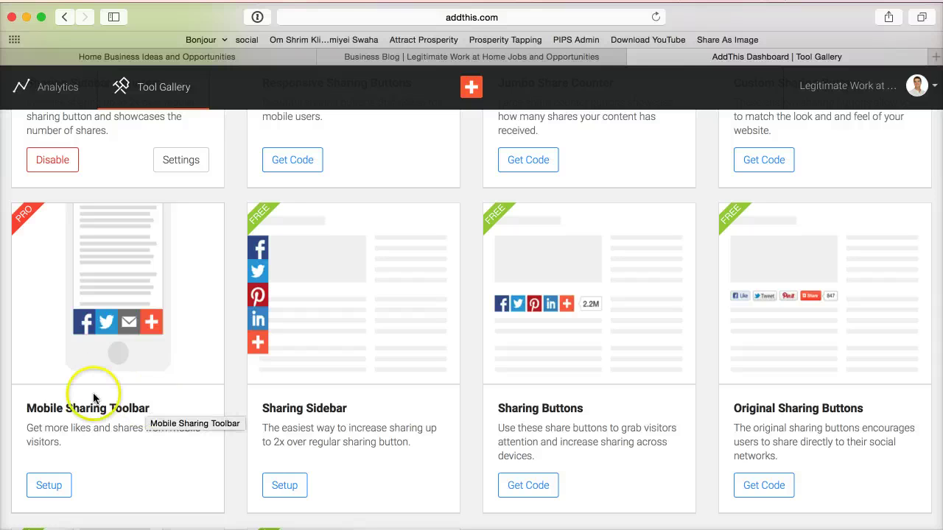
pyautogui.moveTo(99, 331)
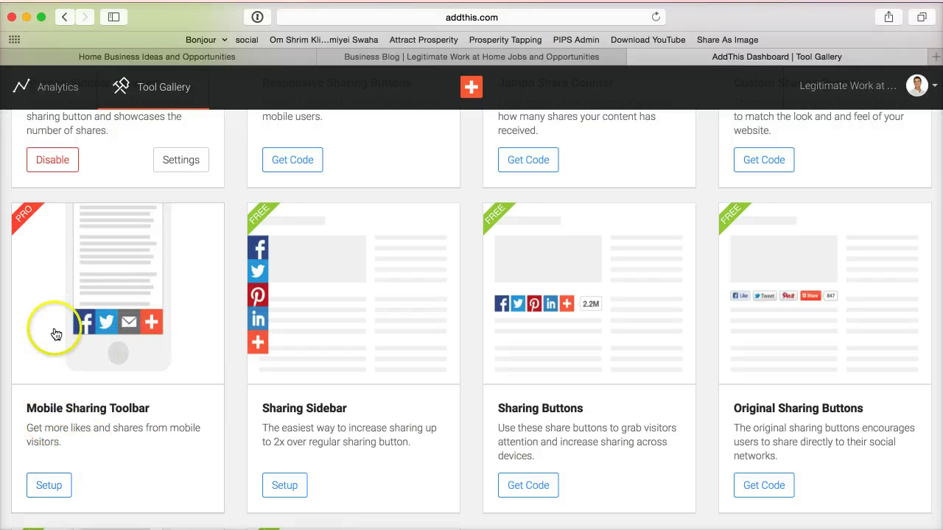
# Activate the Mobile Sharing Toolbar with Position Bottom and 4 buttons.
pyautogui.click(49, 486)
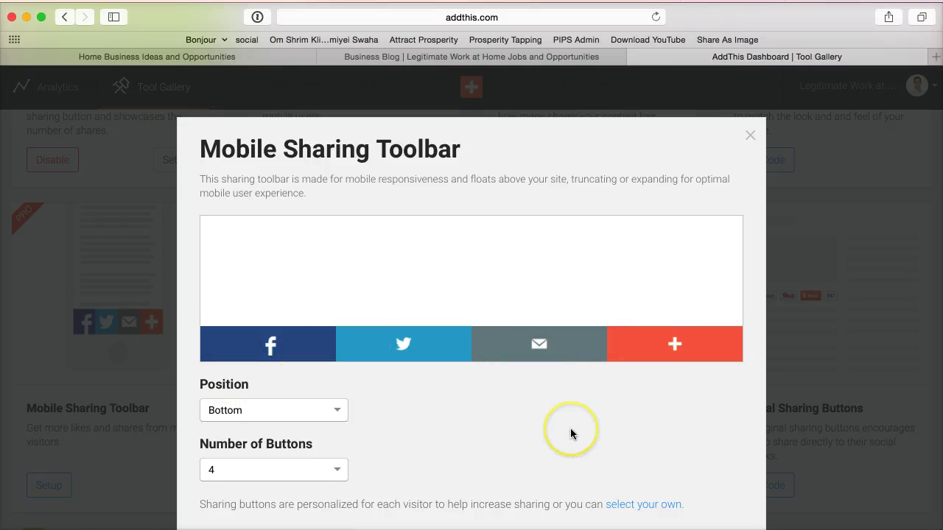
pyautogui.scroll(-3, 570, 427)
pyautogui.click(694, 458)
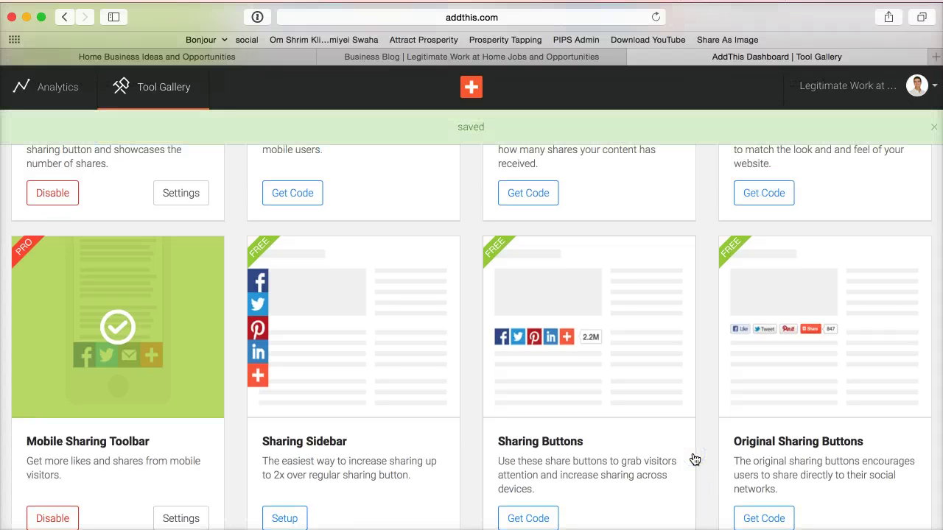
pyautogui.click(608, 471)
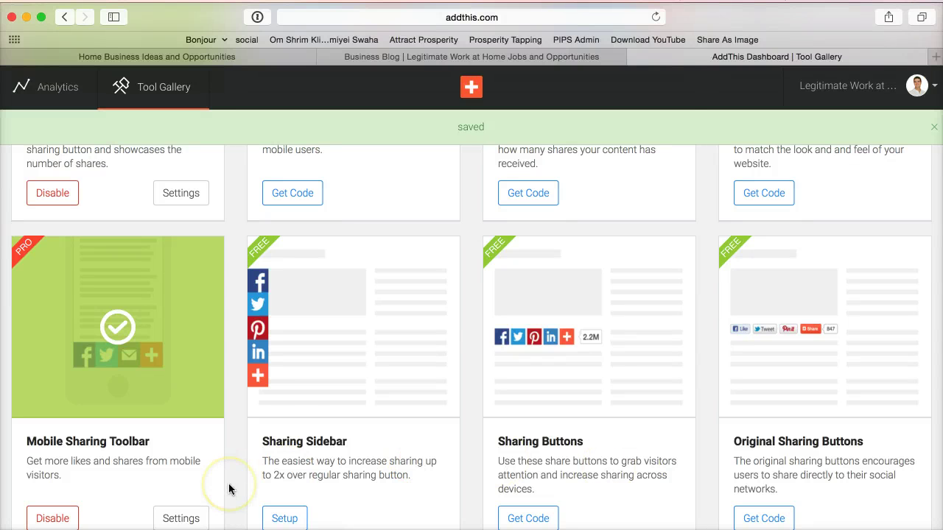
pyautogui.scroll(-2, 228, 483)
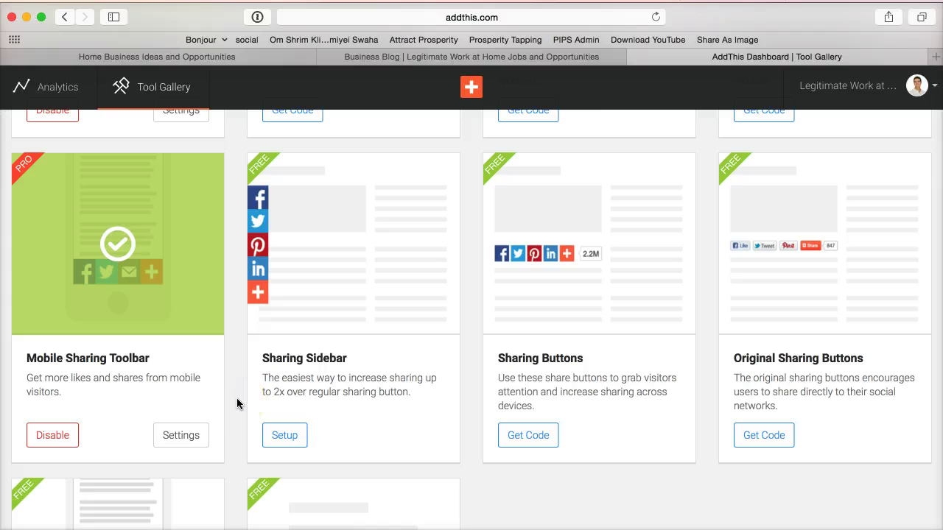
pyautogui.scroll(-4, 374, 417)
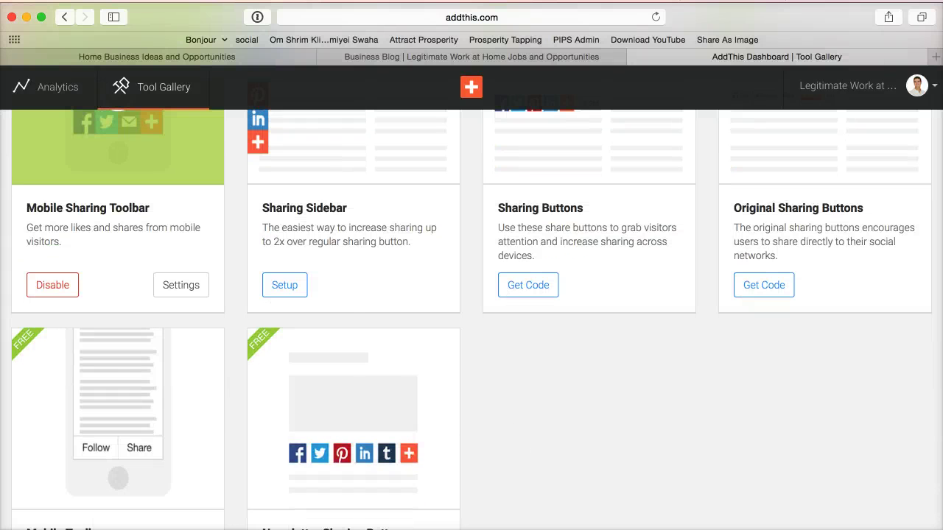
pyautogui.press('super+Tab')
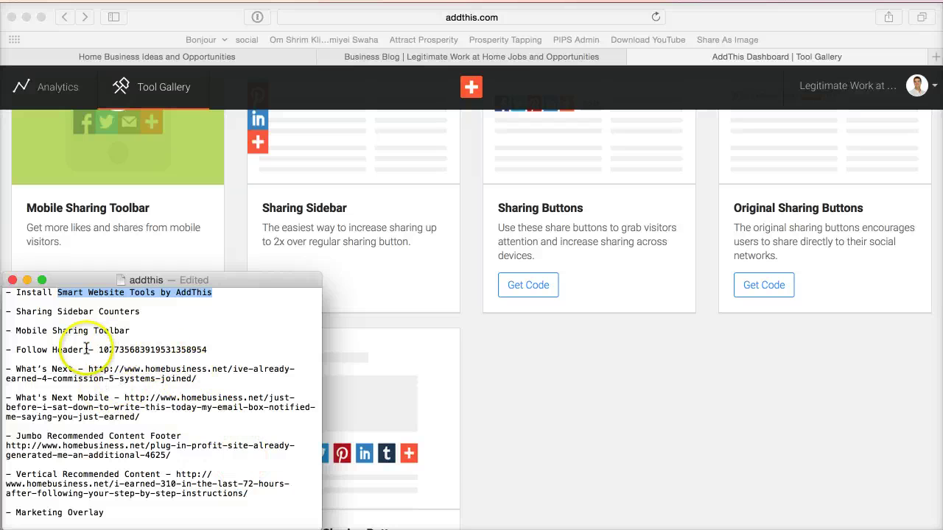
# Scroll the Tool Gallery down to Follow Tools and begin setting up Follow Header.
pyautogui.click(505, 447)
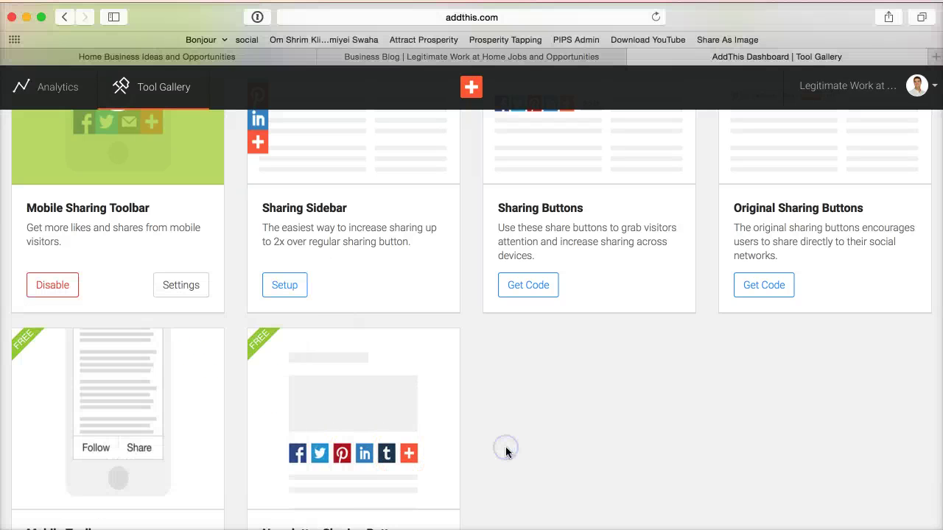
pyautogui.scroll(-5, 506, 451)
pyautogui.scroll(-8, 505, 452)
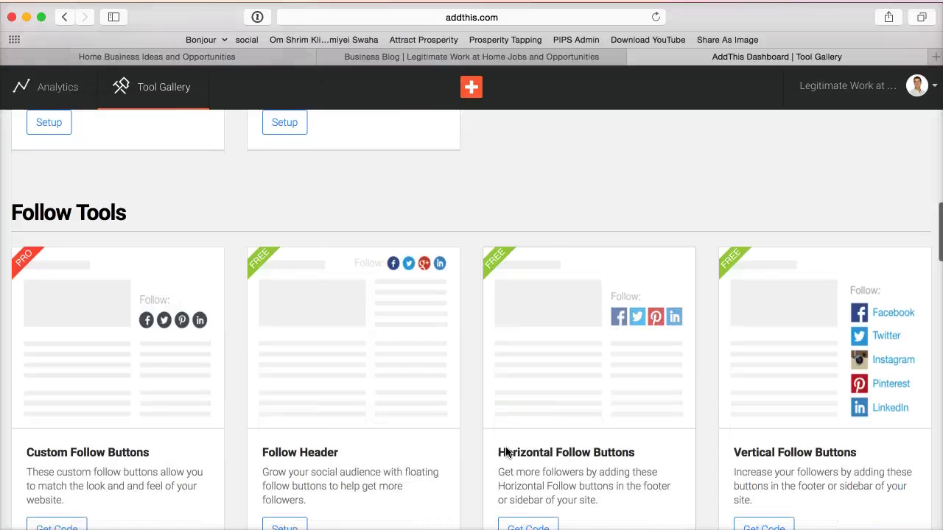
pyautogui.scroll(-2, 505, 451)
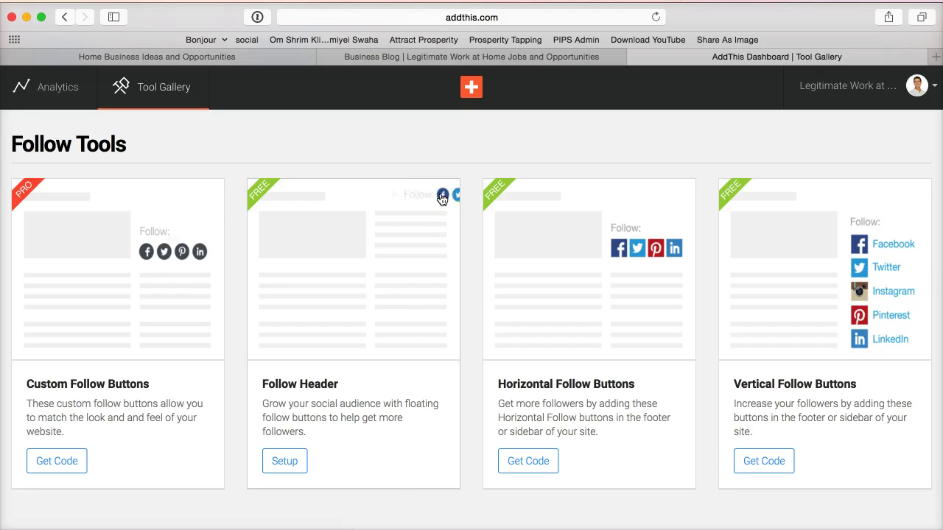
pyautogui.click(370, 496)
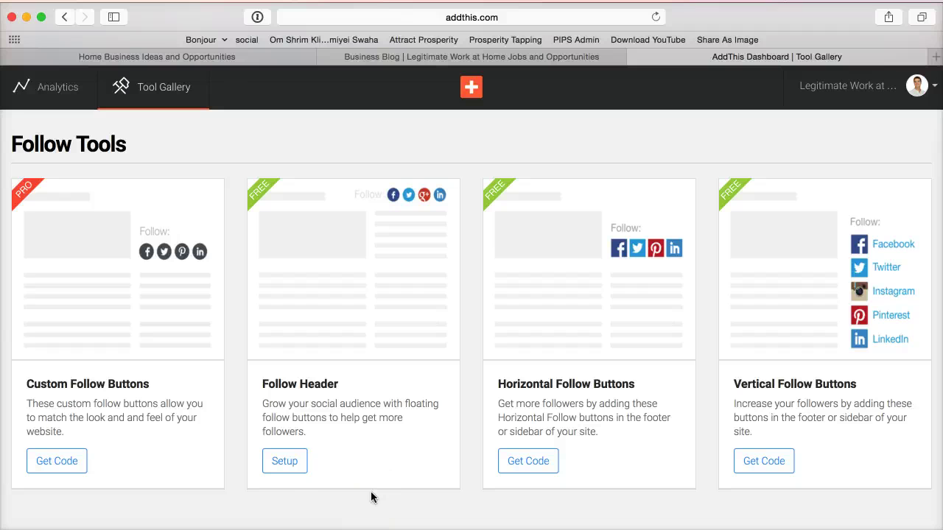
pyautogui.click(285, 463)
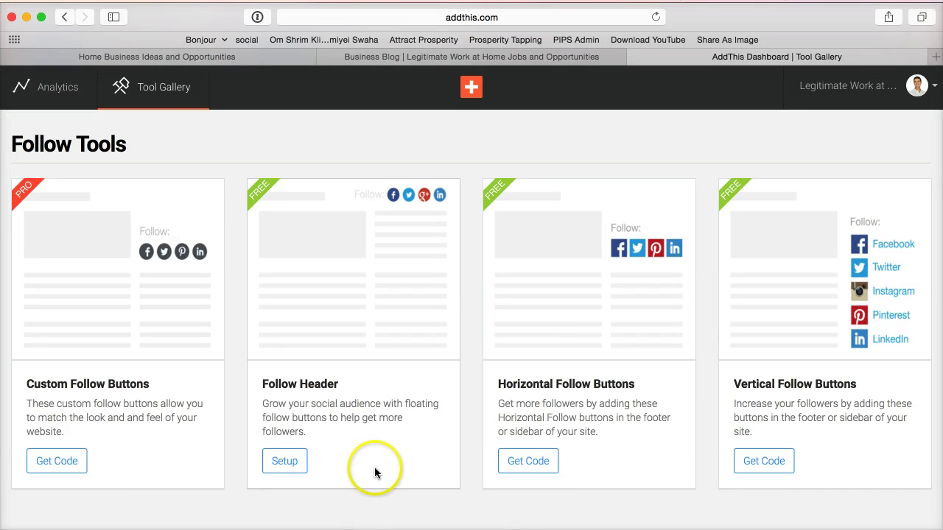
# Open the Follow Header setup and scroll down to its Services profile fields.
pyautogui.click(286, 461)
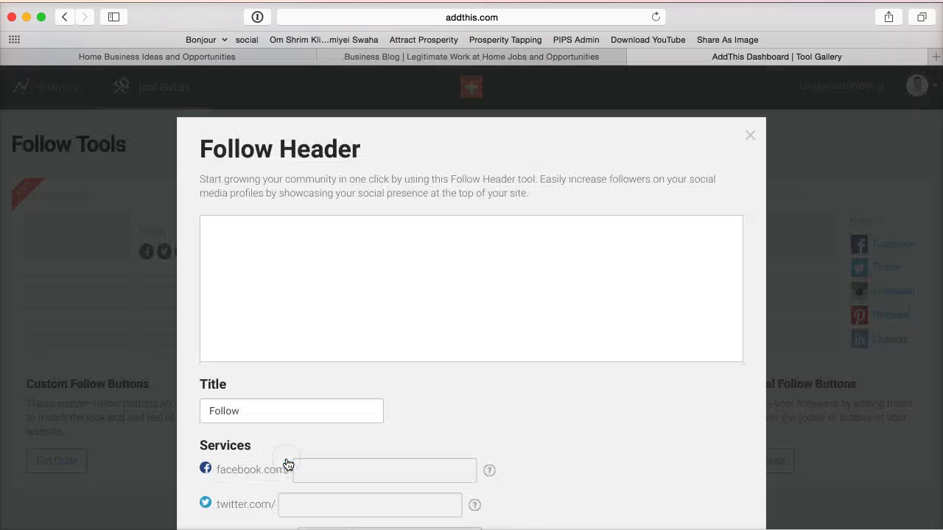
pyautogui.scroll(-2, 644, 478)
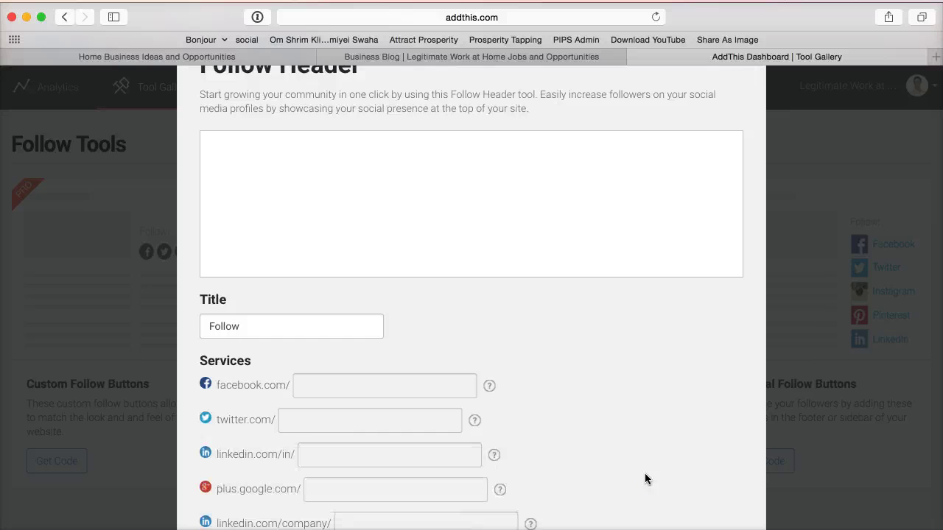
pyautogui.scroll(-4, 645, 474)
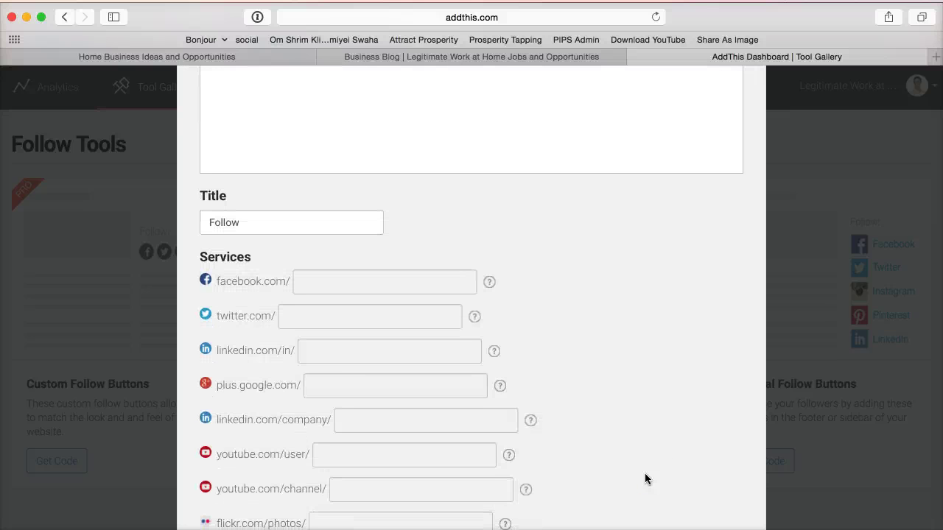
pyautogui.click(583, 434)
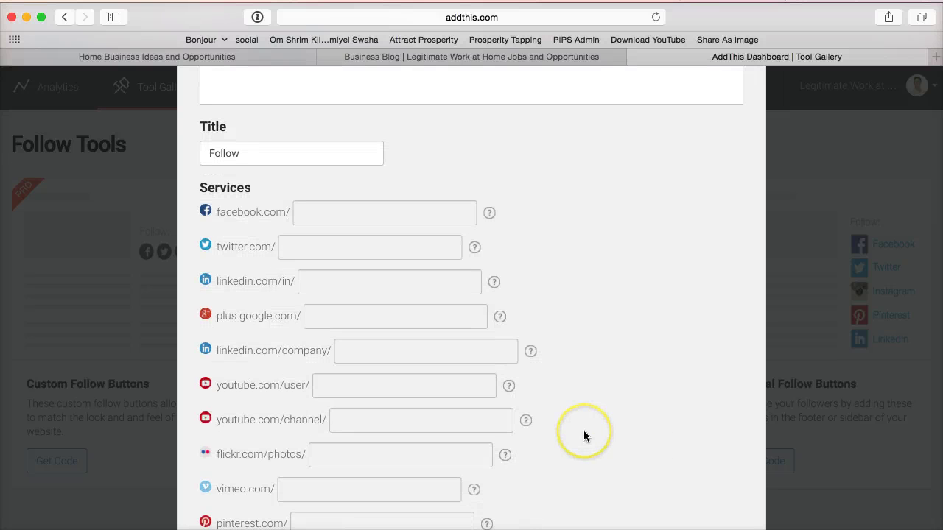
# Enter the site owner's Facebook, Twitter and YouTube usernames in their profile fields.
pyautogui.click(332, 214)
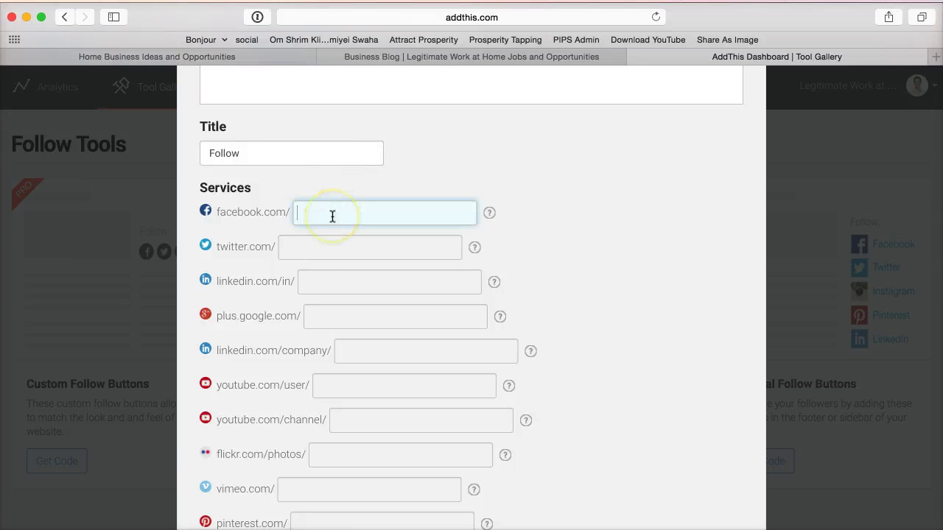
pyautogui.write('thestonevans')
pyautogui.click(370, 255)
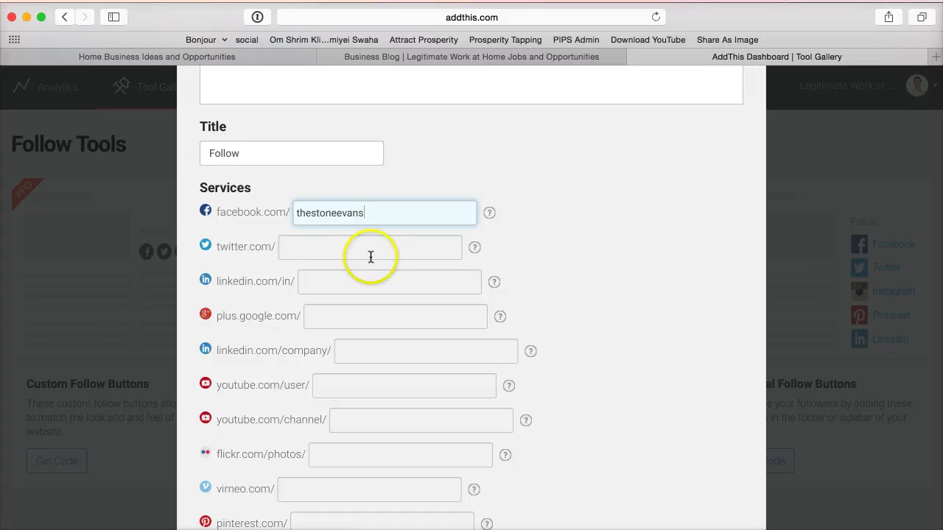
pyautogui.write('stone_evans')
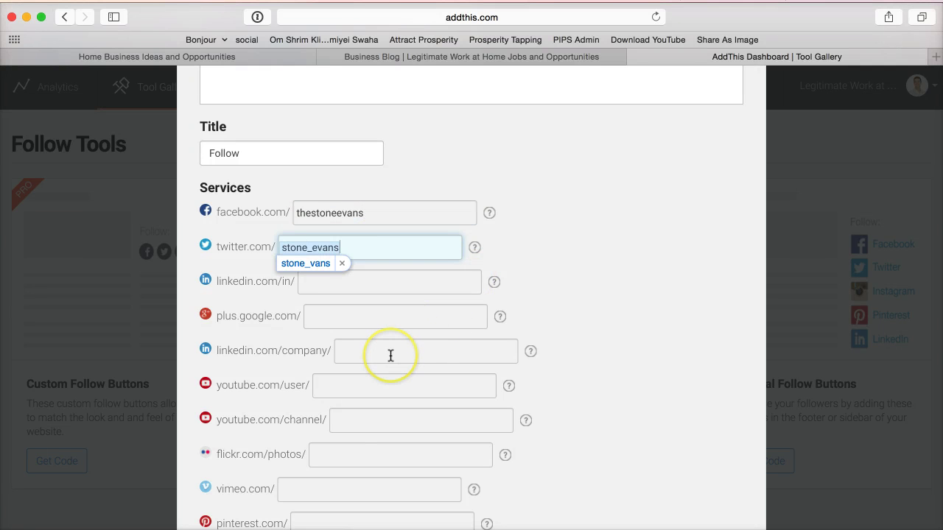
pyautogui.click(383, 387)
pyautogui.write('thes')
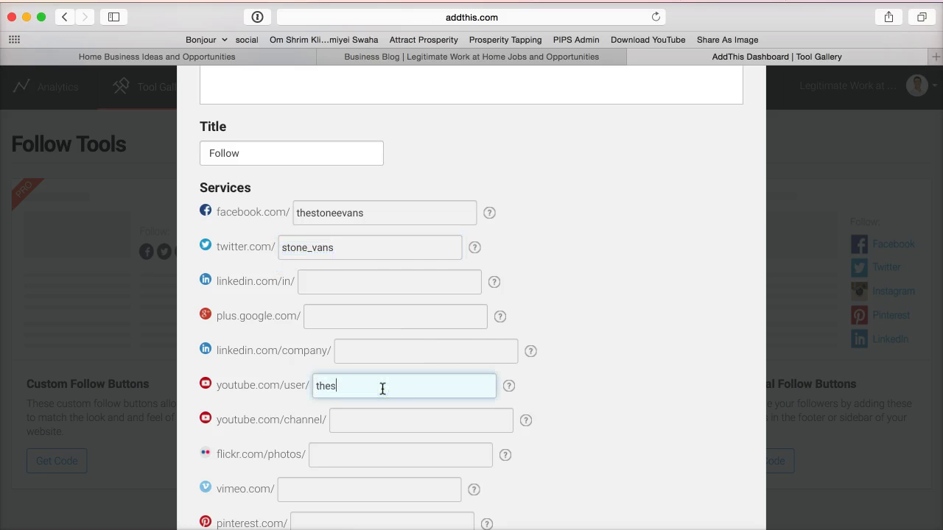
pyautogui.write('toneevans')
# Copy the saved Google+ ID from the TextEdit notes and paste it into the Google+ field.
pyautogui.scroll(-4, 653, 423)
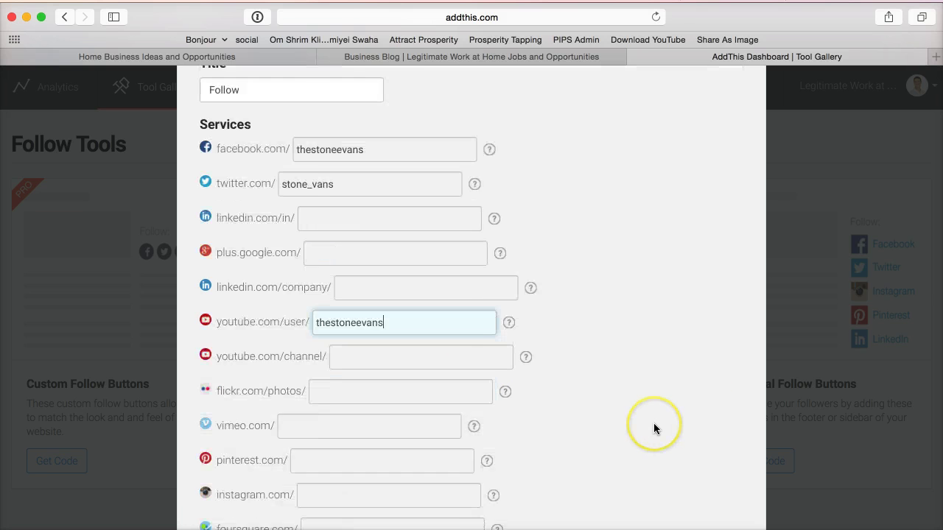
pyautogui.click(289, 529)
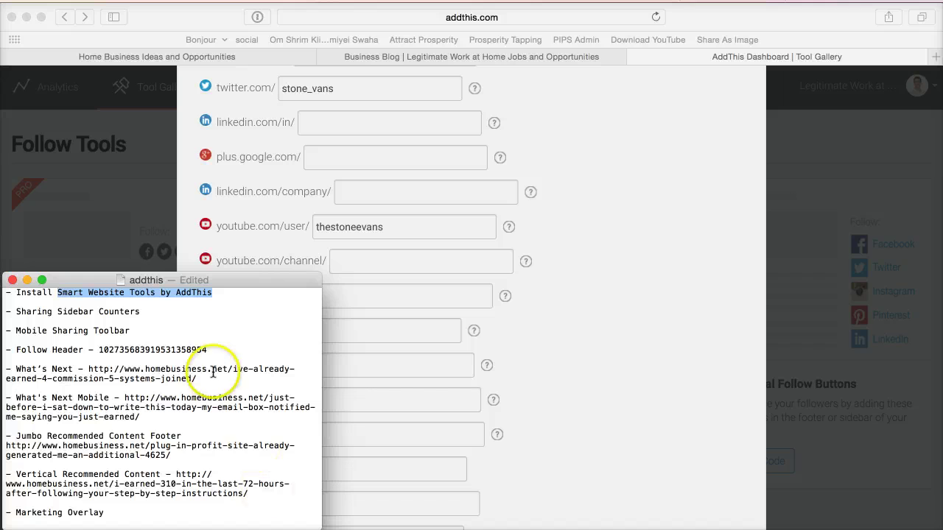
pyautogui.doubleClick(103, 349)
pyautogui.press('cmd+c')
pyautogui.click(678, 273)
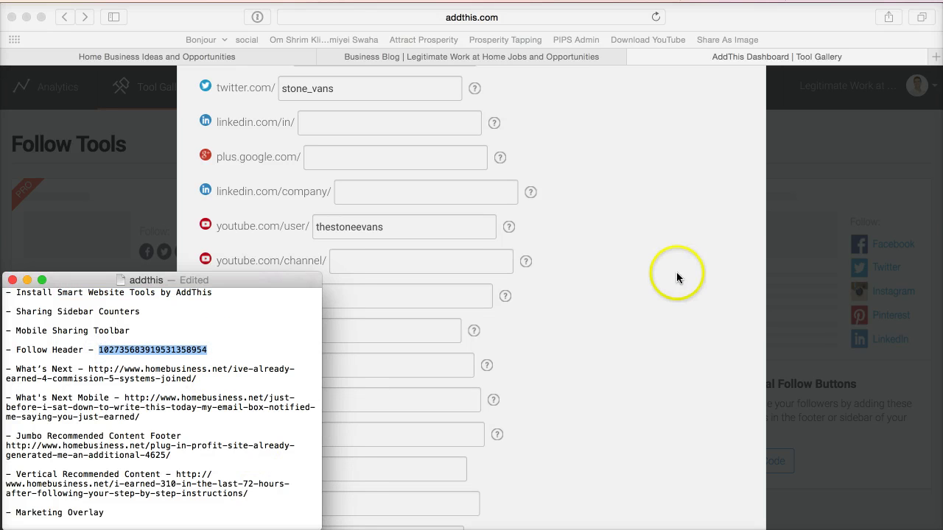
pyautogui.scroll(3, 676, 275)
pyautogui.click(357, 271)
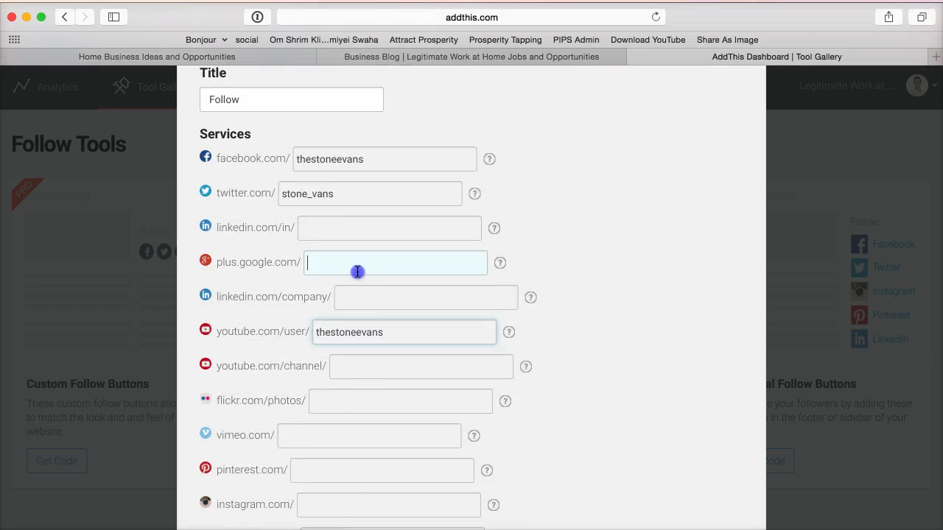
pyautogui.press('cmd+v')
# Correct the misspelled Twitter username by adding the missing 'e'.
pyautogui.scroll(-10, 645, 428)
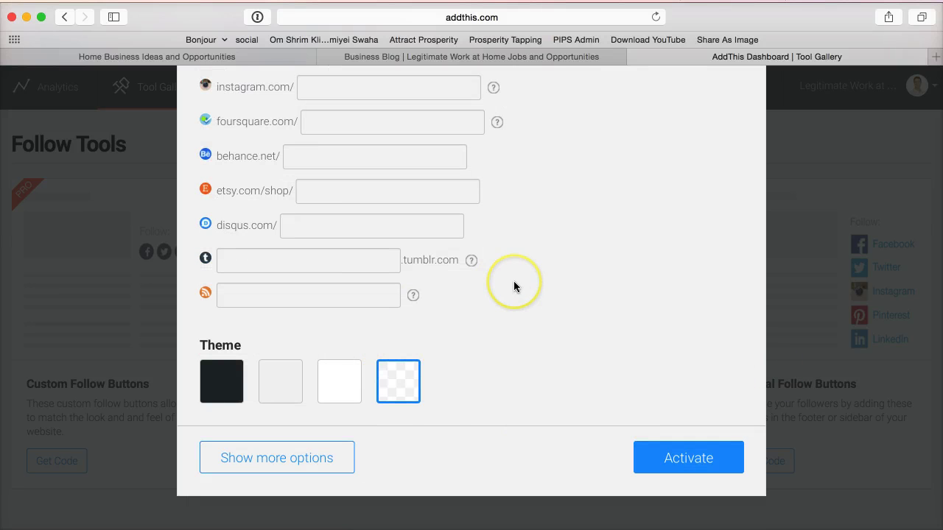
pyautogui.scroll(1, 513, 287)
pyautogui.scroll(5, 513, 286)
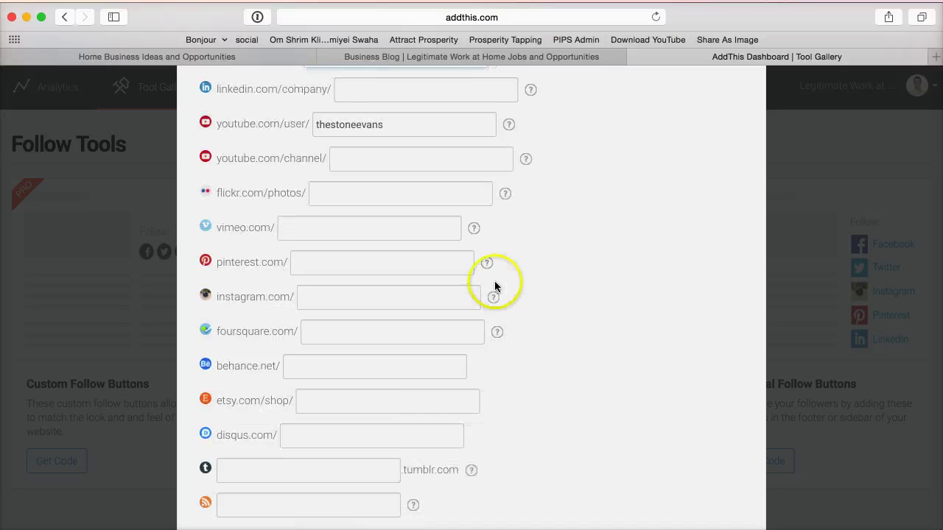
pyautogui.click(294, 263)
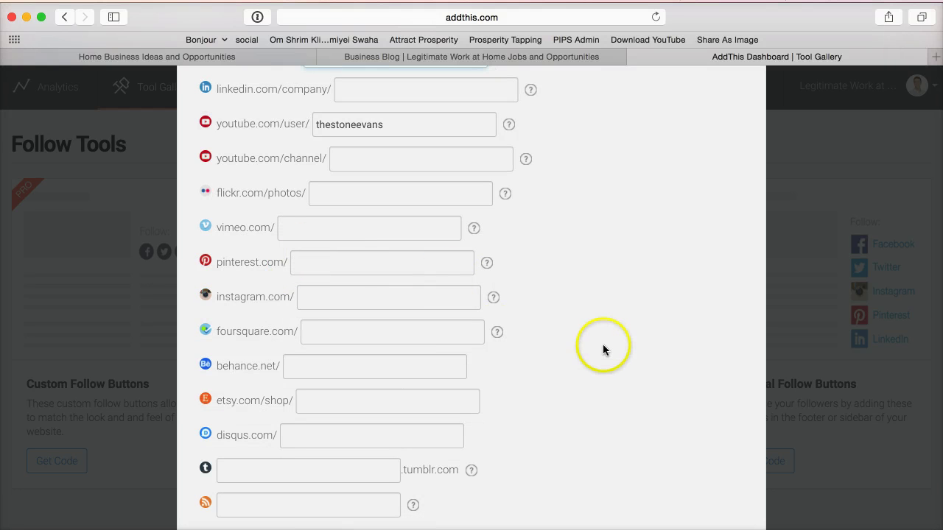
pyautogui.scroll(3, 603, 343)
pyautogui.scroll(3, 603, 344)
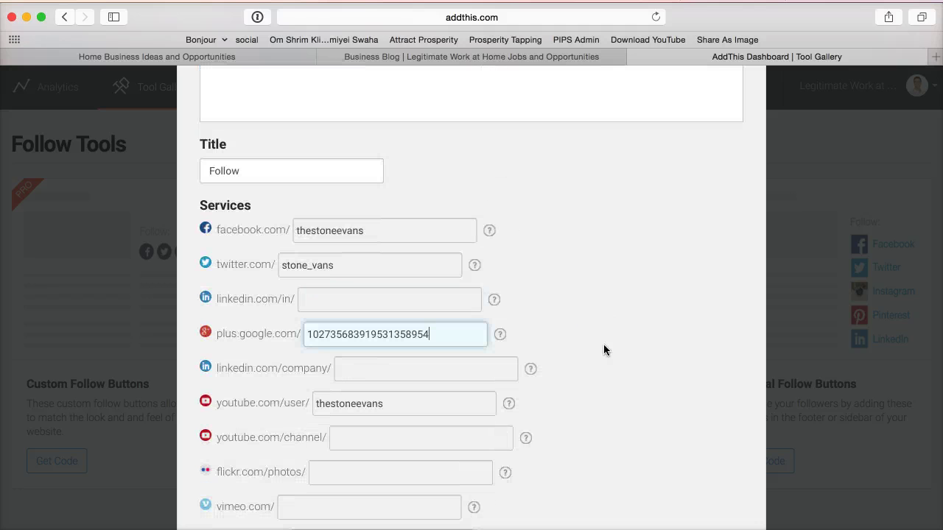
pyautogui.click(309, 265)
pyautogui.write('e')
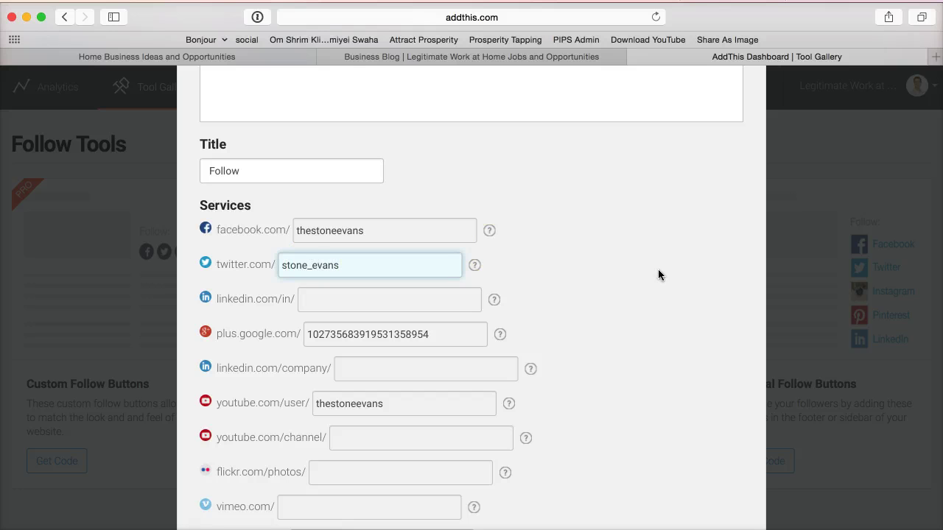
pyautogui.scroll(-5, 658, 274)
pyautogui.scroll(-2, 658, 274)
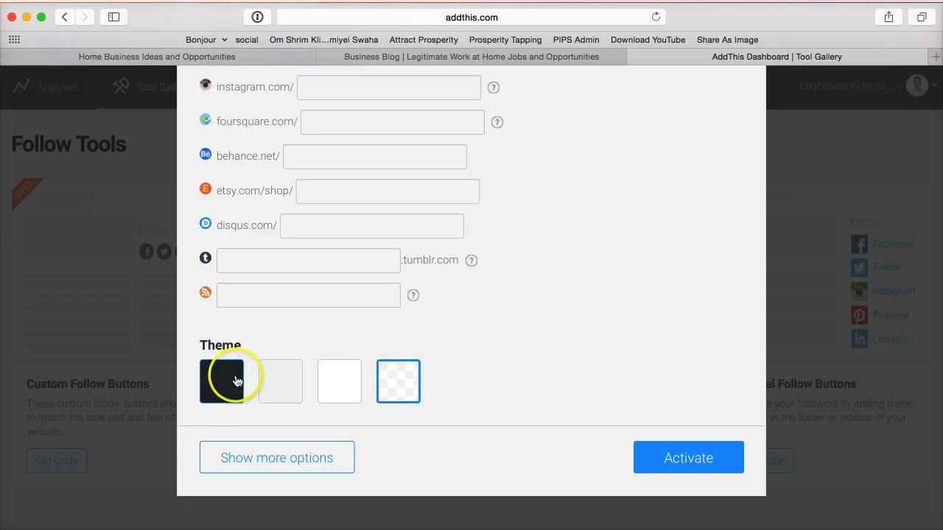
# Expand the additional Follow Header options and review the settings.
pyautogui.click(324, 456)
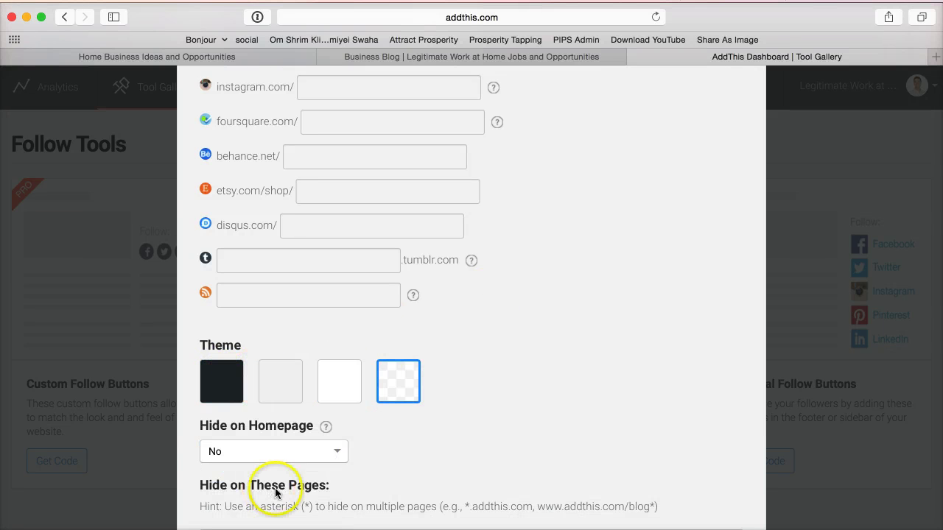
pyautogui.scroll(-5, 436, 488)
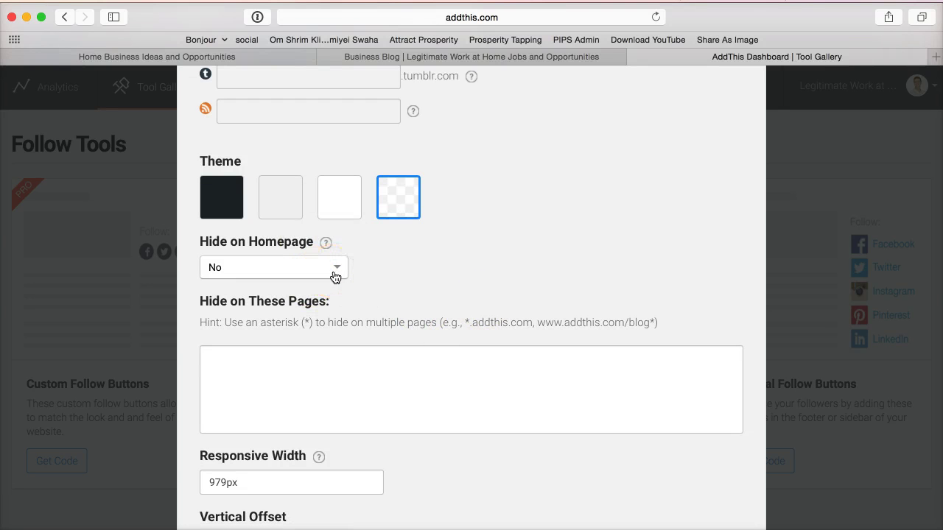
pyautogui.click(385, 280)
pyautogui.scroll(-5, 385, 280)
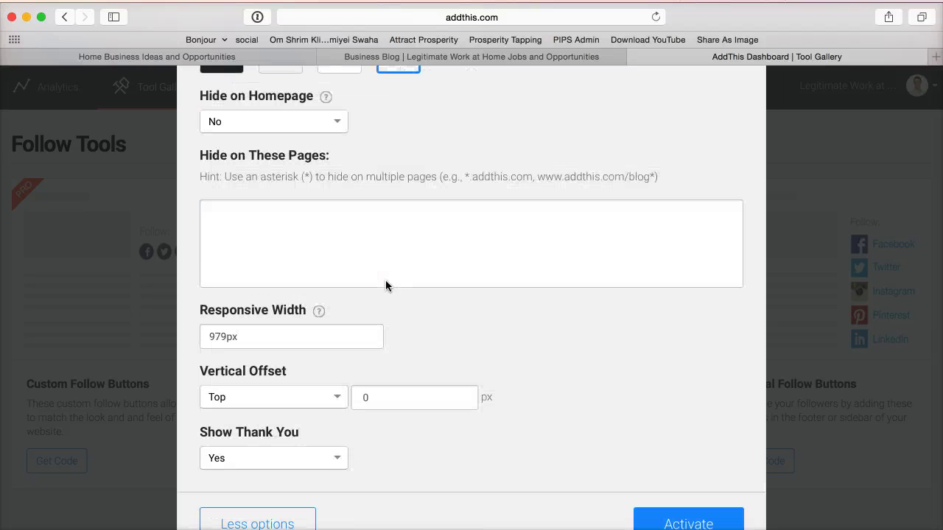
pyautogui.click(333, 282)
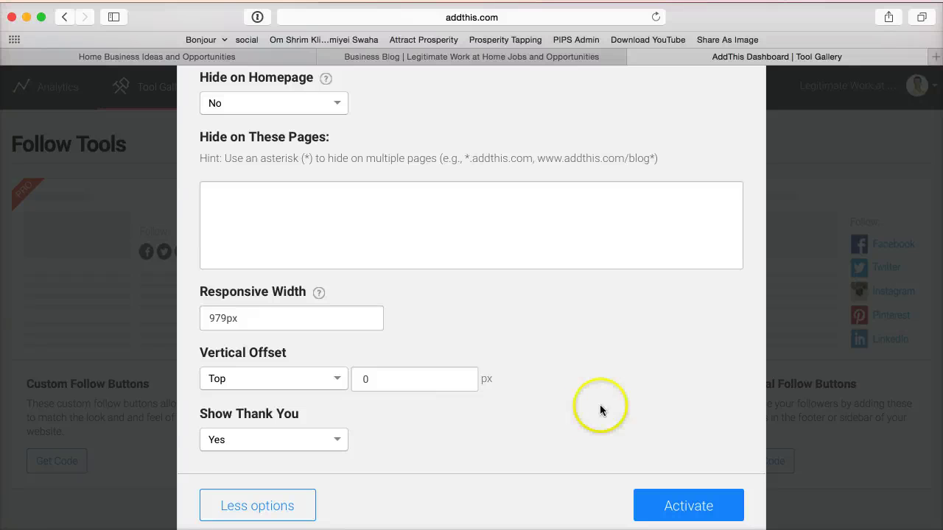
# Activate and save the Follow Header, then return to the Home Business Ideas site.
pyautogui.click(682, 502)
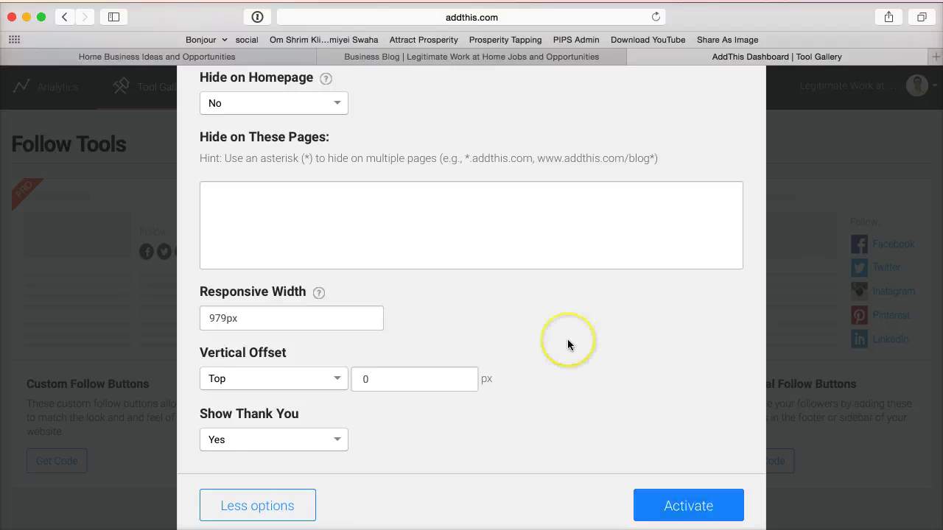
pyautogui.scroll(10, 567, 343)
pyautogui.scroll(9, 567, 344)
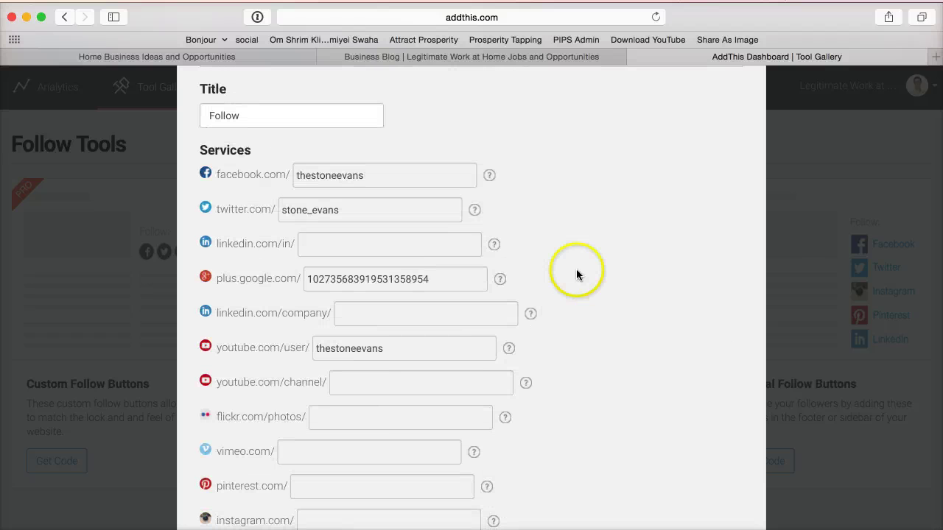
pyautogui.scroll(-12, 576, 269)
pyautogui.scroll(-10, 592, 208)
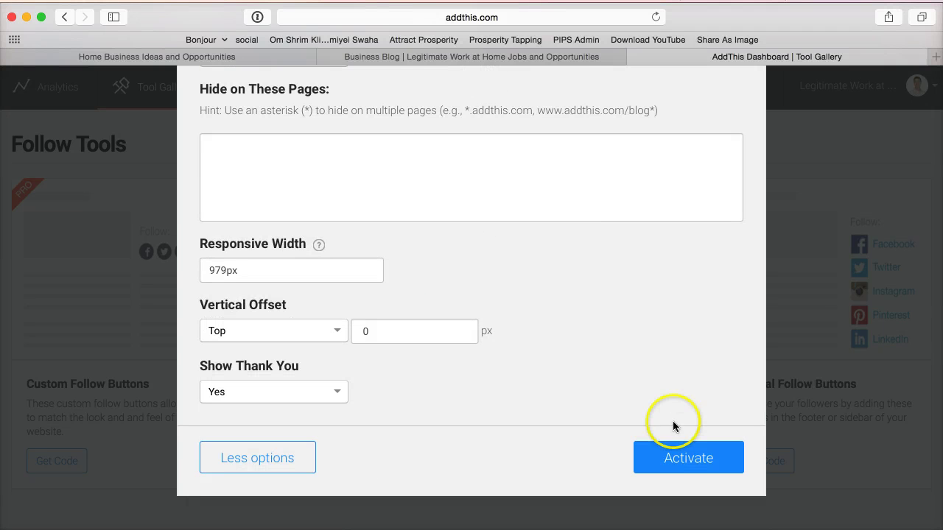
pyautogui.click(680, 455)
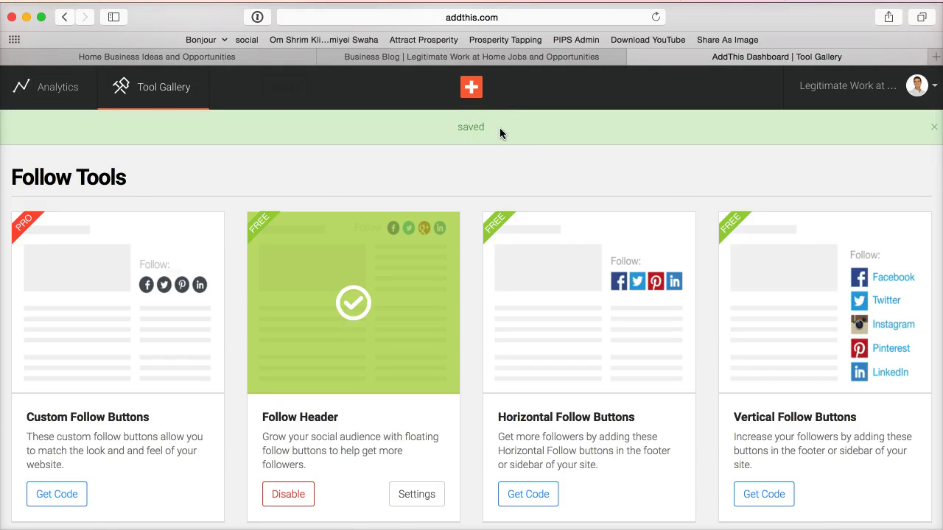
pyautogui.click(201, 59)
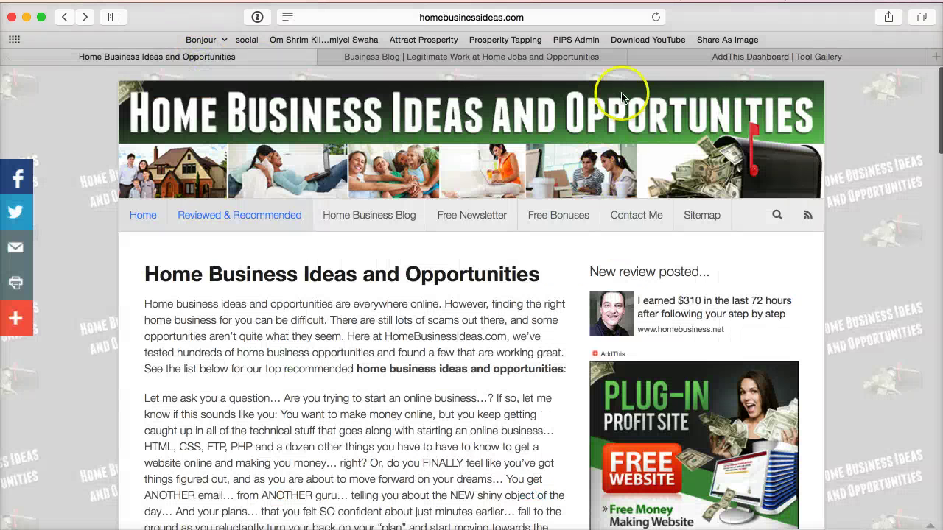
# Reload the Legitimate Work at Home blog, open its Dashboard, and log out via the Howdy menu.
pyautogui.click(553, 58)
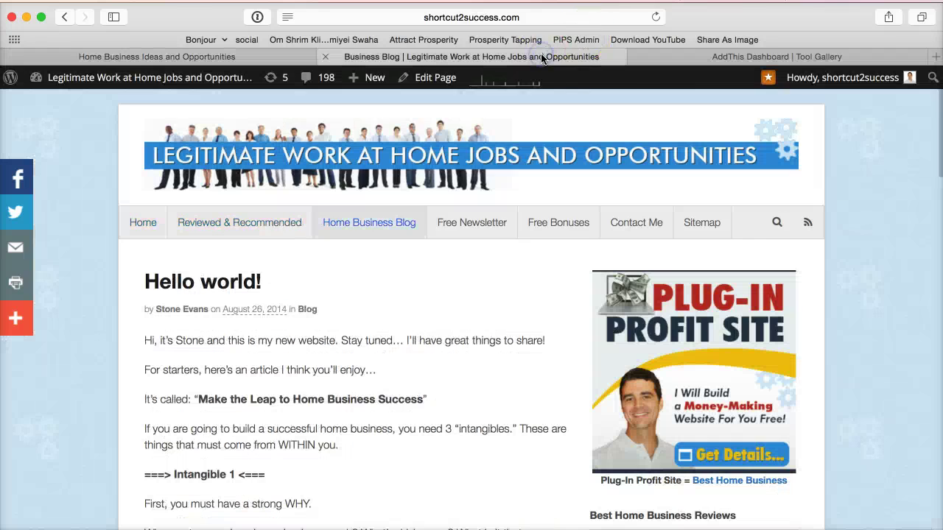
pyautogui.click(522, 17)
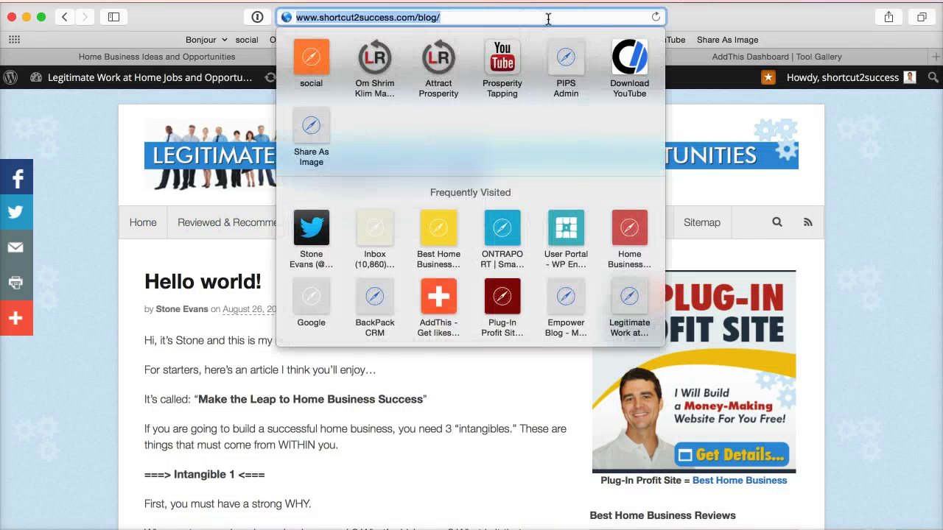
pyautogui.press('Return')
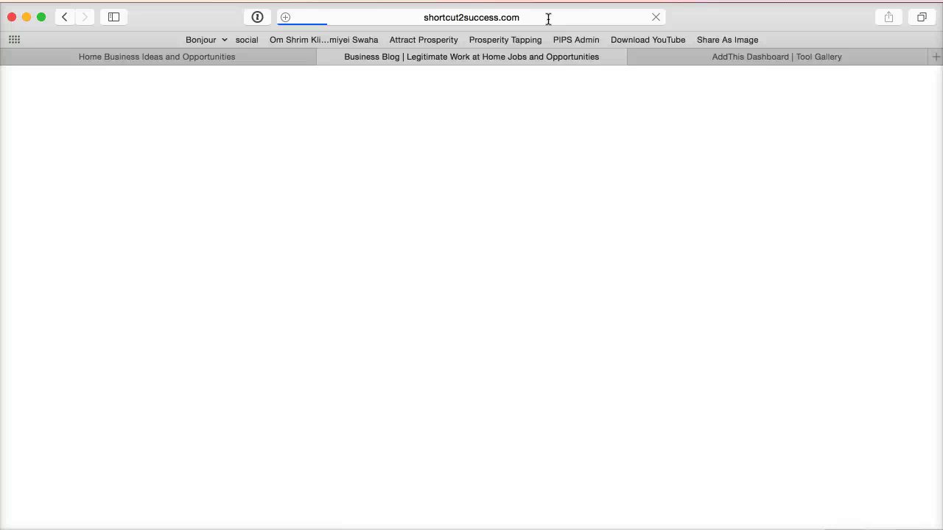
pyautogui.click(555, 27)
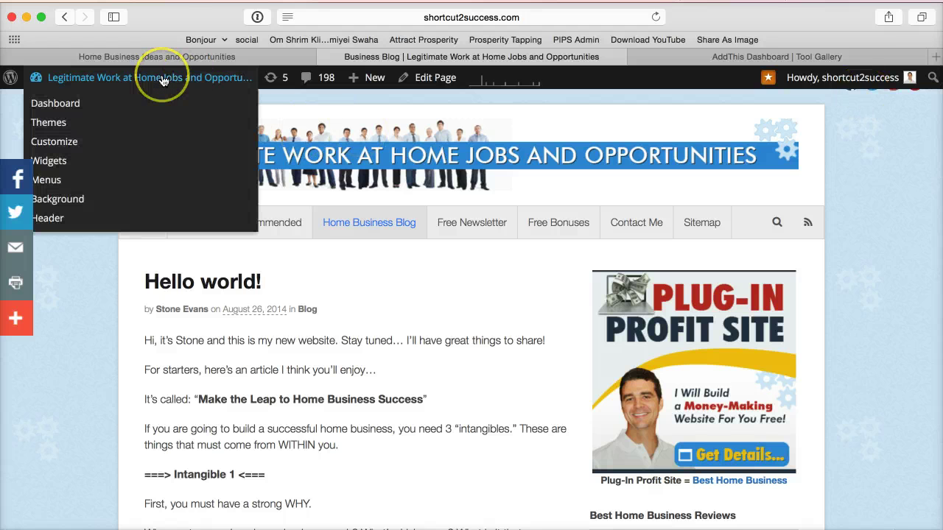
pyautogui.click(163, 81)
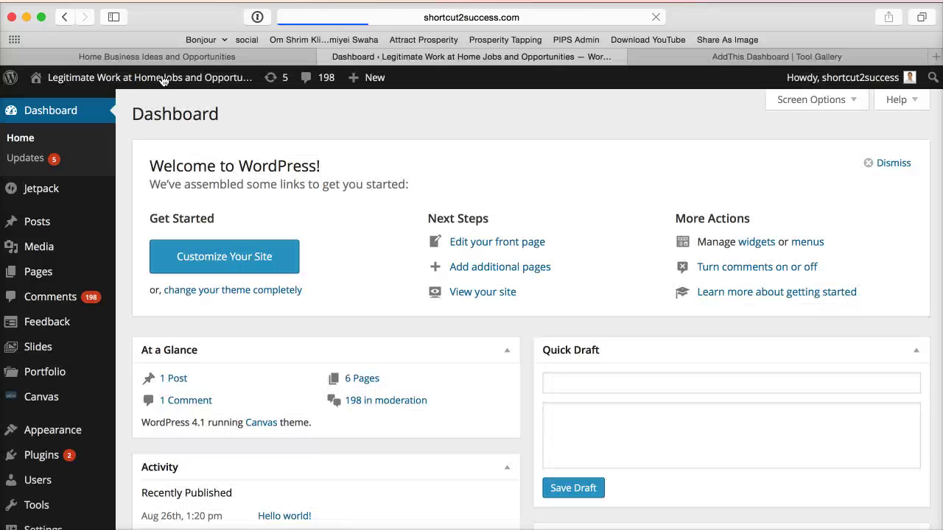
pyautogui.moveTo(832, 77)
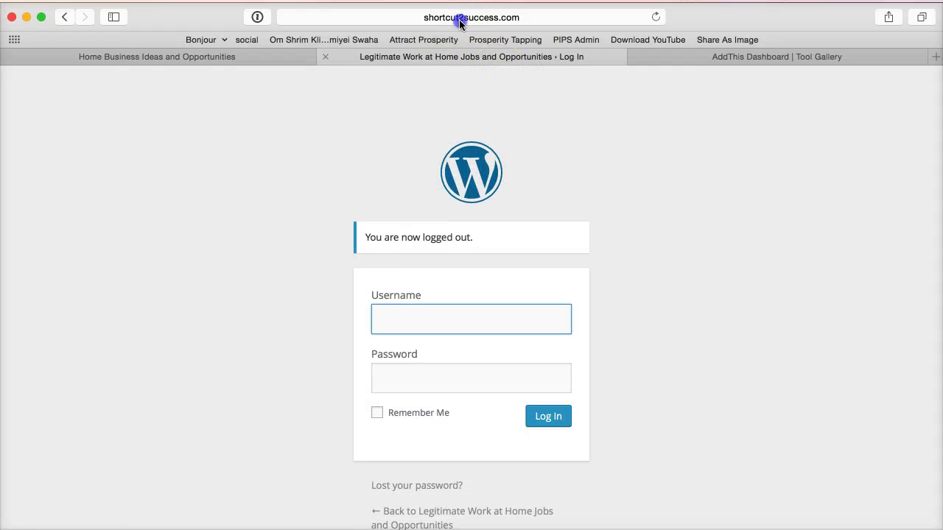
# Load the site's home page by removing the login part from the address.
pyautogui.click(460, 17)
pyautogui.moveTo(548, 17); pyautogui.dragTo(418, 17)
pyautogui.press('BackSpace')
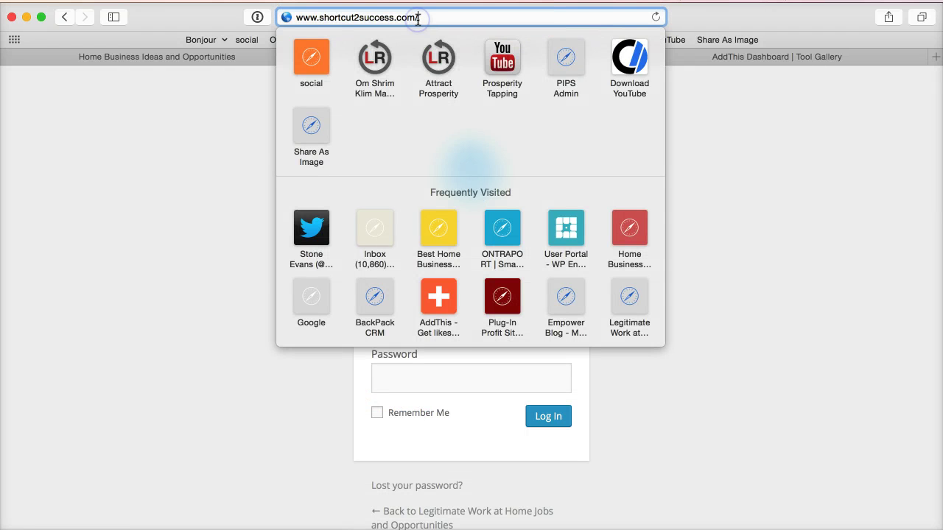
pyautogui.press('Return')
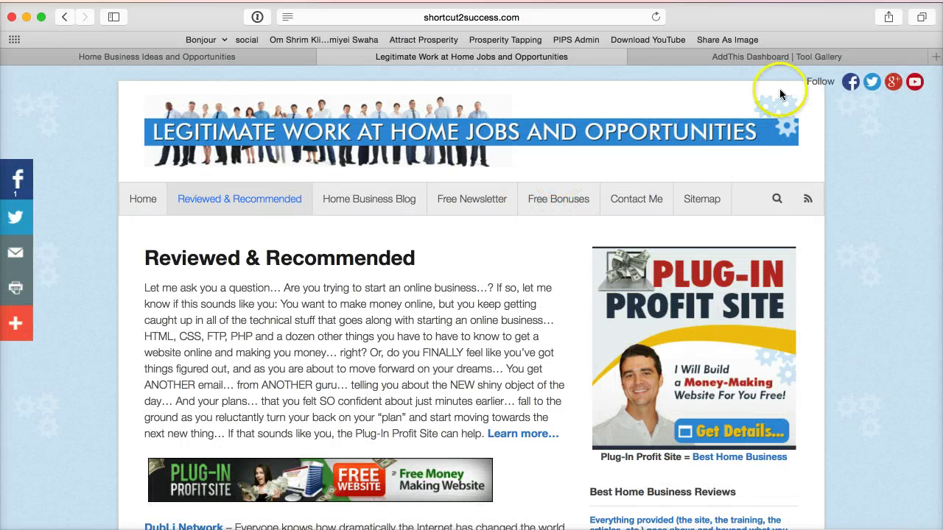
# Test the Twitter follow button on the site and close its profile popup.
pyautogui.click(872, 84)
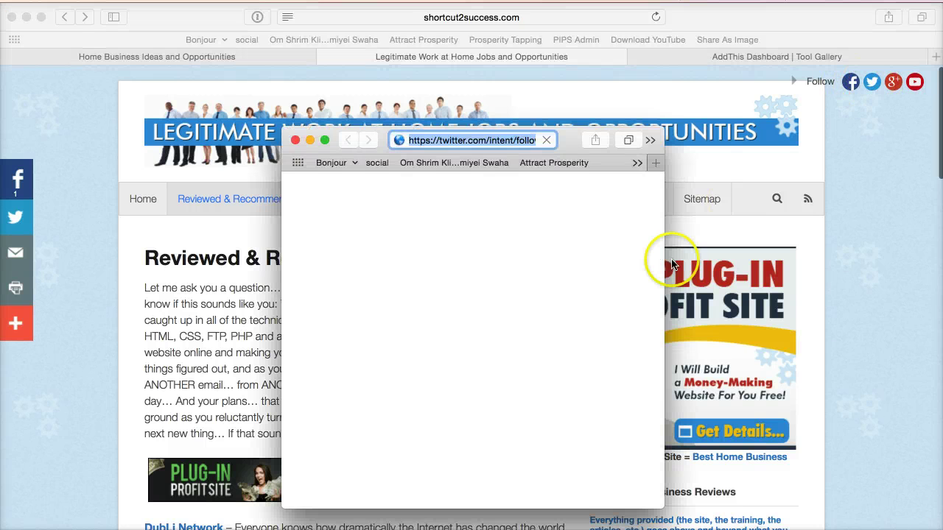
pyautogui.scroll(-3, 509, 372)
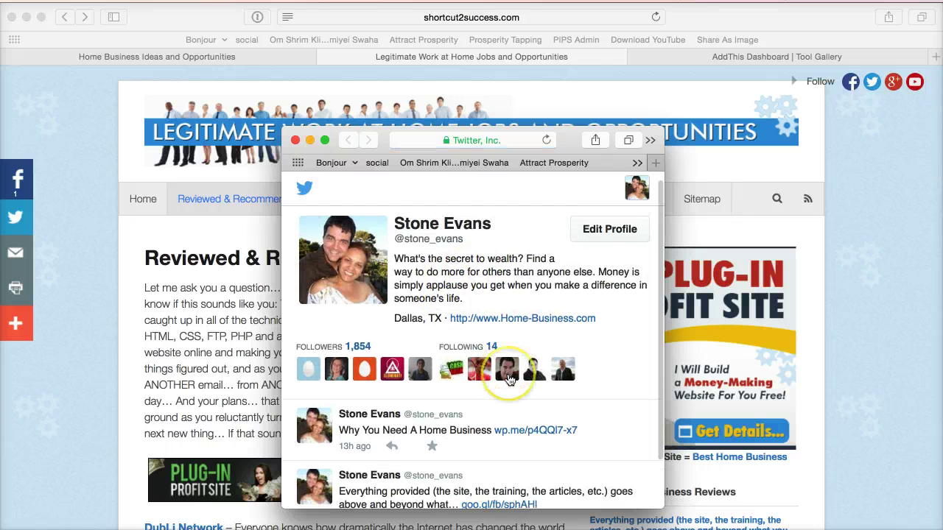
pyautogui.scroll(3, 508, 379)
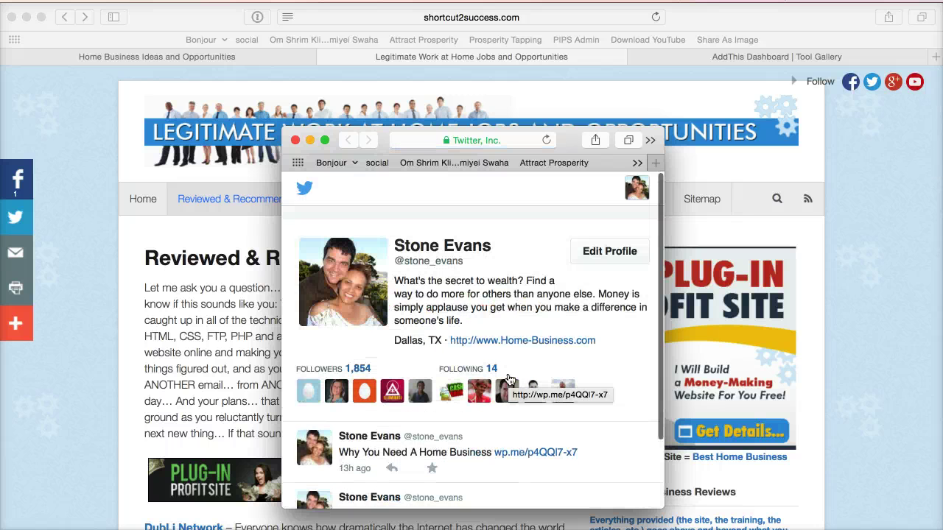
pyautogui.click(296, 140)
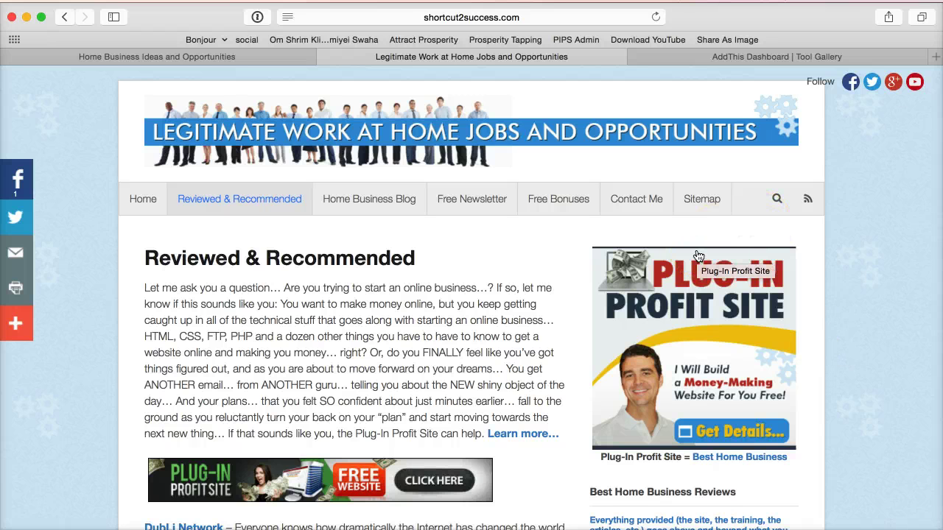
# Return to the AddThis gallery and select the What's Next article address in the notes.
pyautogui.click(730, 57)
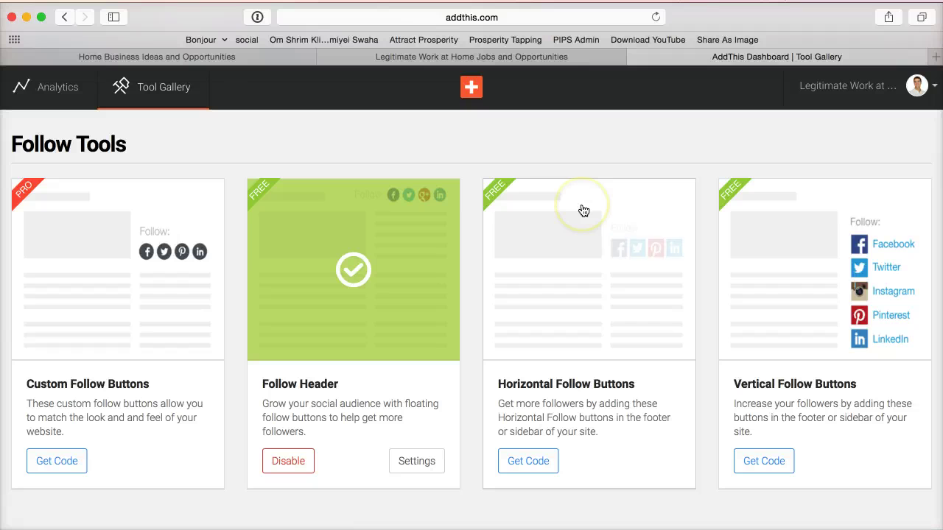
pyautogui.press('super+Tab')
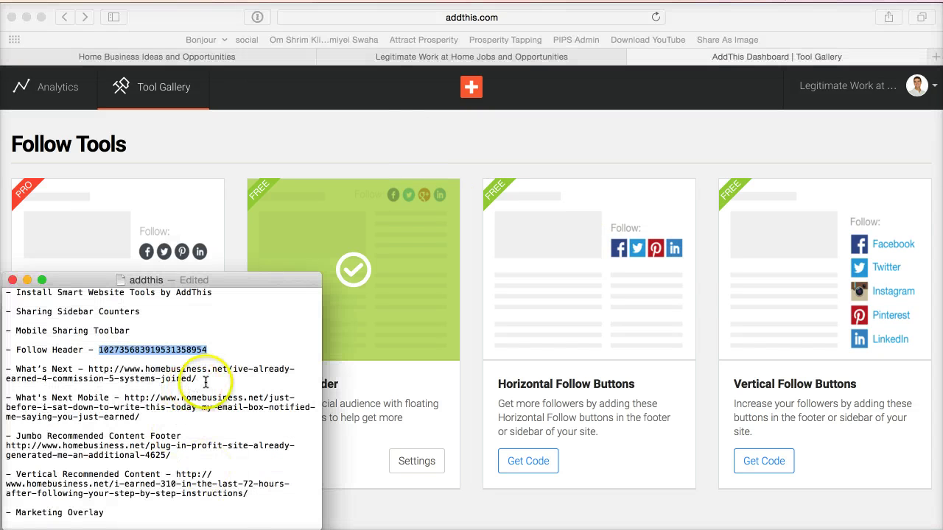
pyautogui.moveTo(197, 380); pyautogui.dragTo(88, 369)
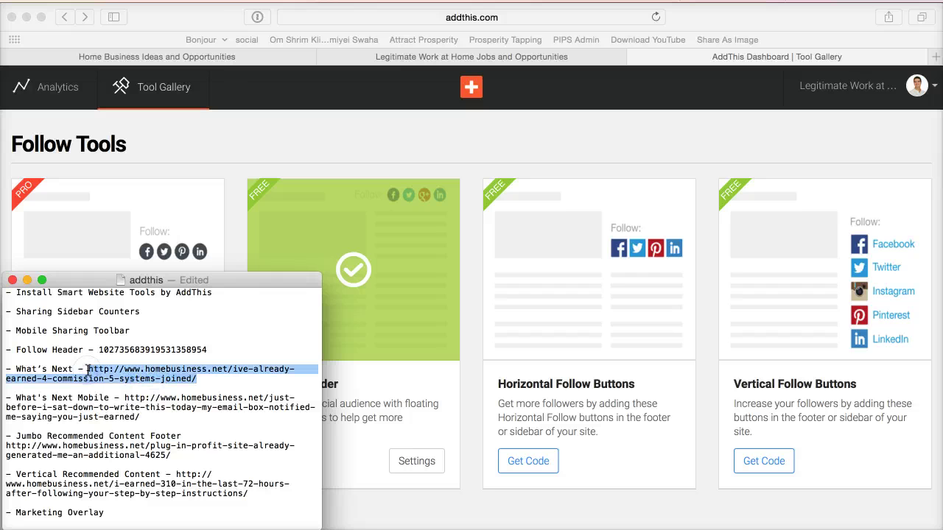
pyautogui.click(501, 147)
# Scroll the Tool Gallery down to the free Recommended Content tools like What's Next.
pyautogui.scroll(-8, 501, 148)
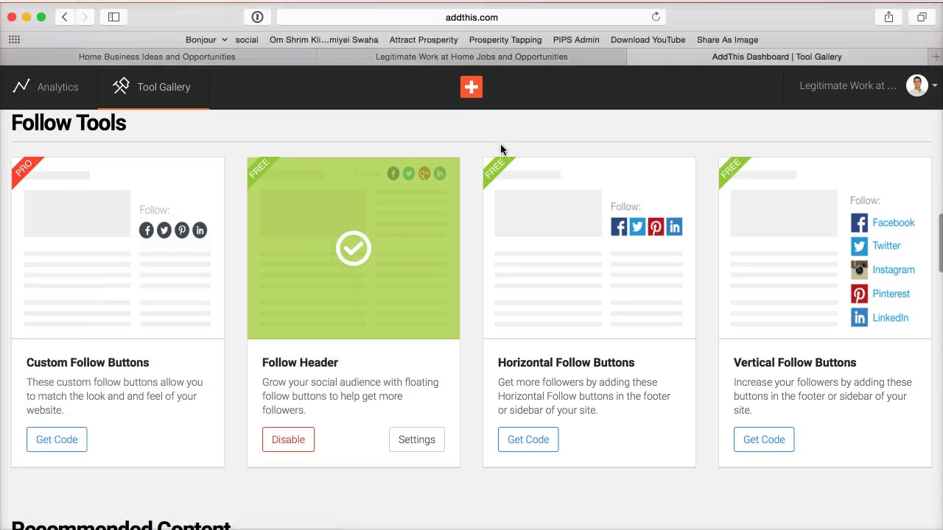
pyautogui.scroll(-4, 500, 149)
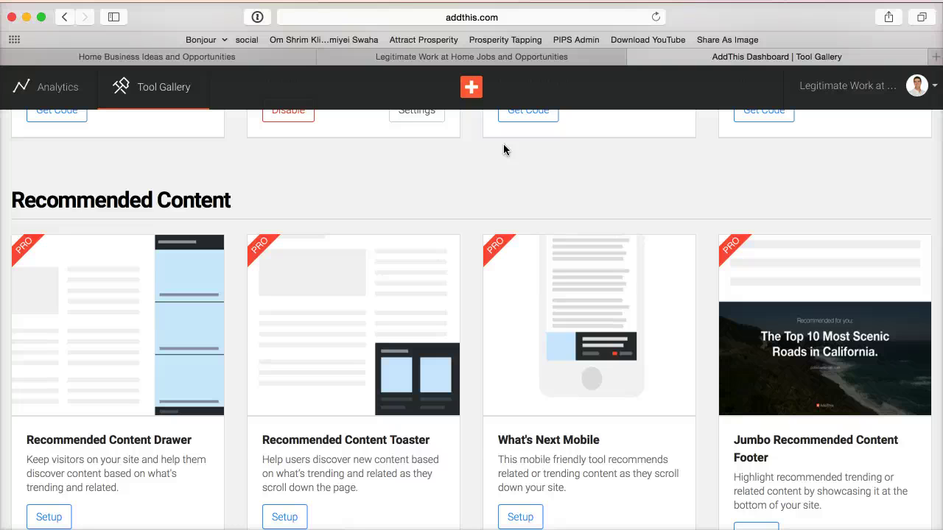
pyautogui.click(531, 167)
pyautogui.scroll(-2, 229, 337)
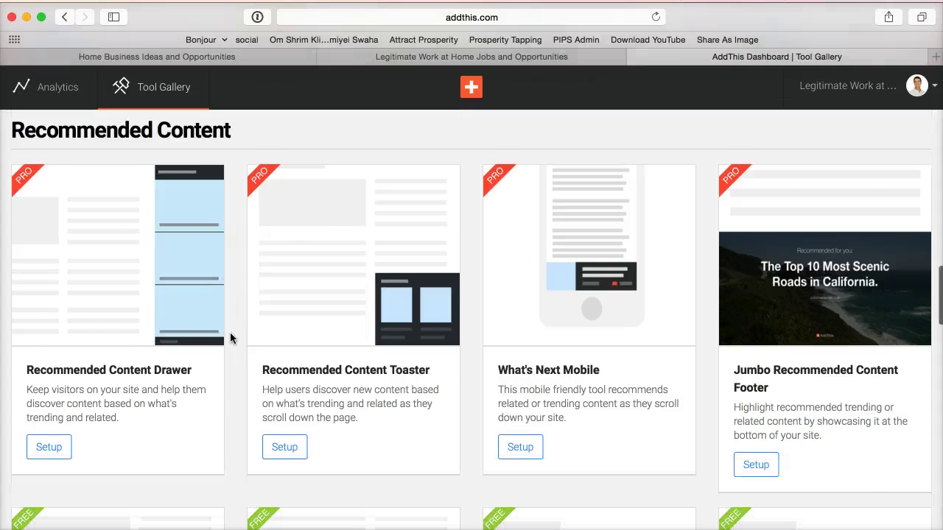
pyautogui.scroll(-10, 230, 337)
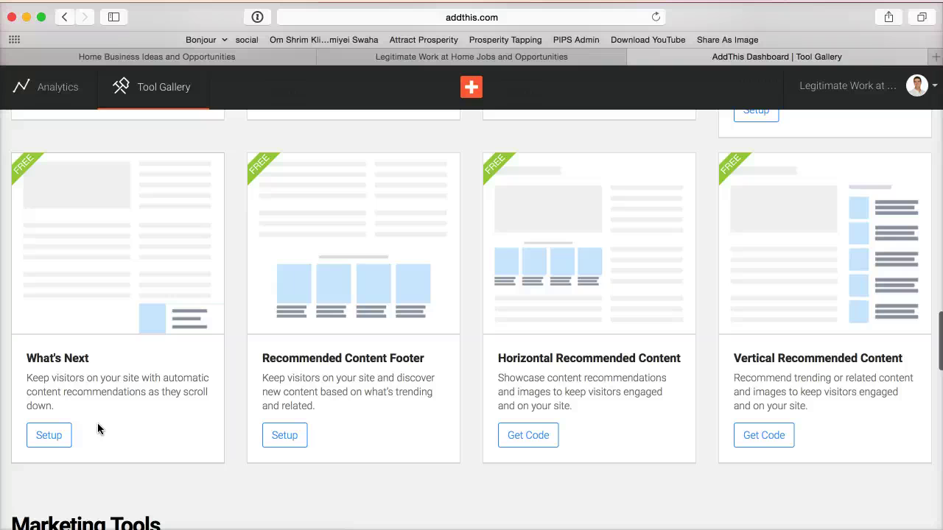
# Open the What's Next setup and select its widget title text.
pyautogui.click(49, 435)
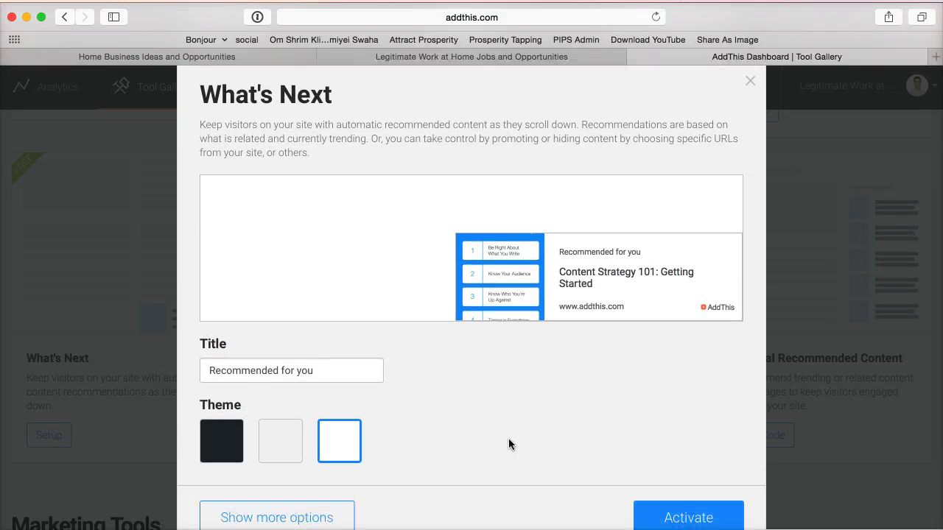
pyautogui.scroll(-2, 508, 441)
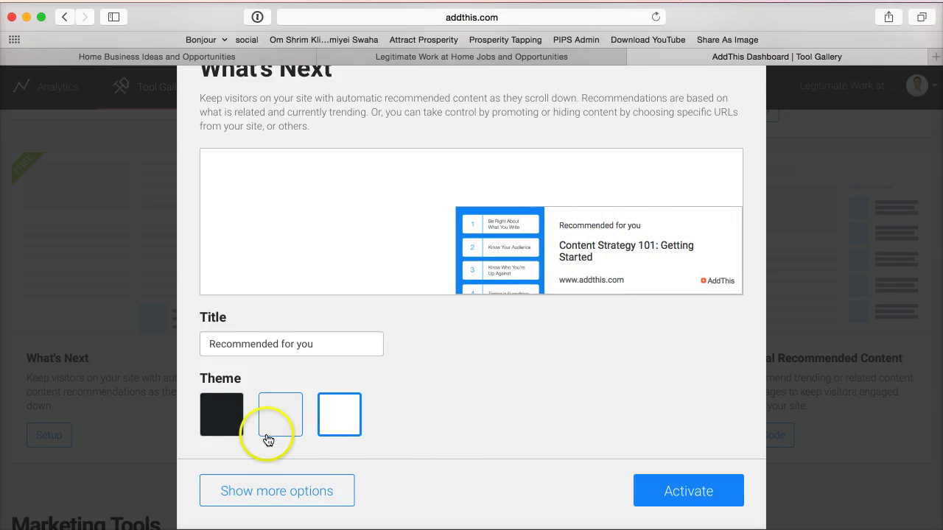
pyautogui.moveTo(313, 343); pyautogui.dragTo(196, 343)
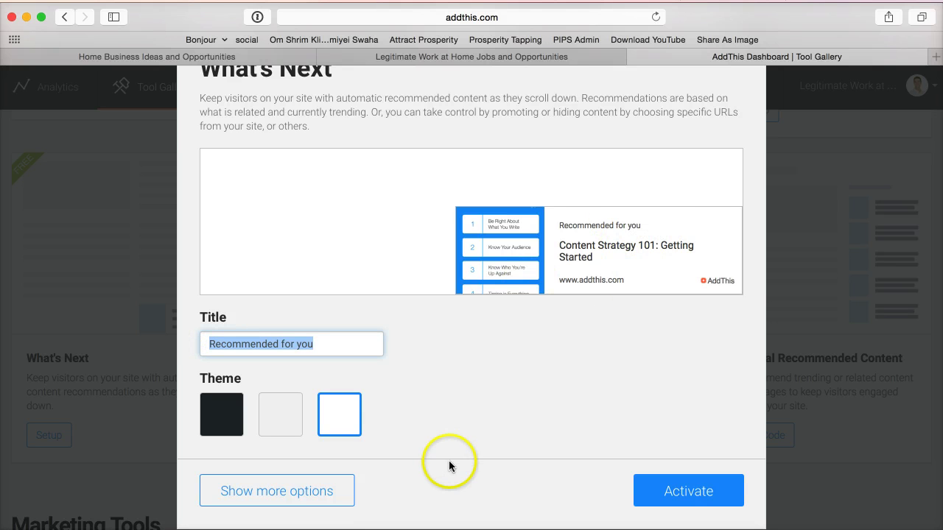
pyautogui.scroll(-2, 527, 396)
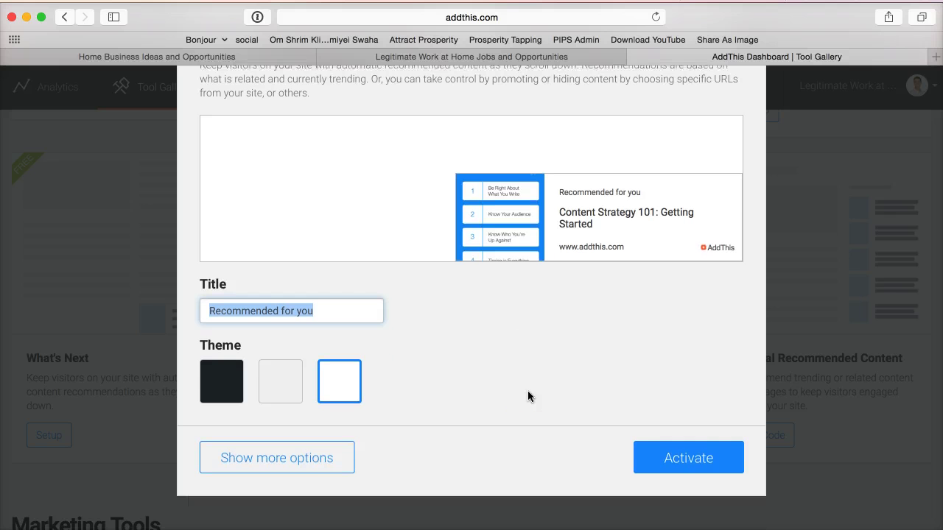
# Expand the extra What's Next settings, select Promote a Specific Page, and open a new tab.
pyautogui.click(291, 462)
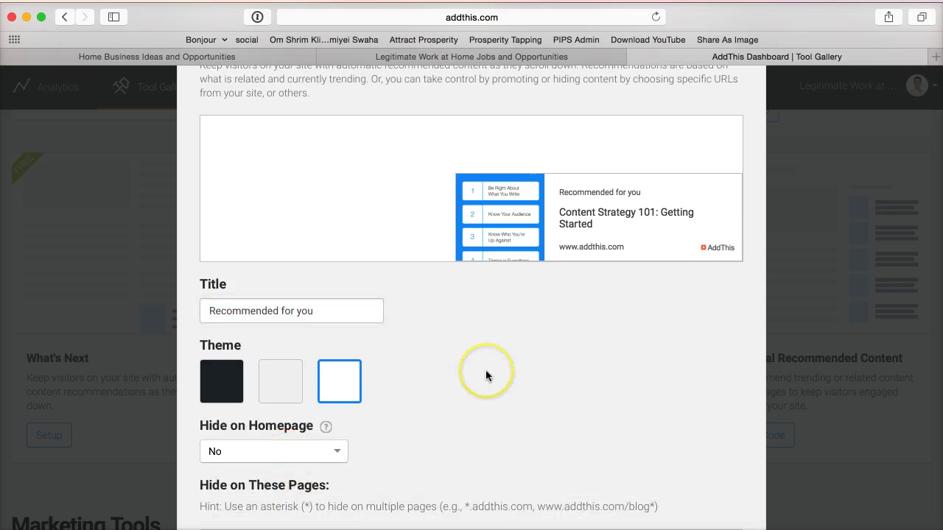
pyautogui.scroll(-4, 485, 370)
pyautogui.scroll(-1, 485, 370)
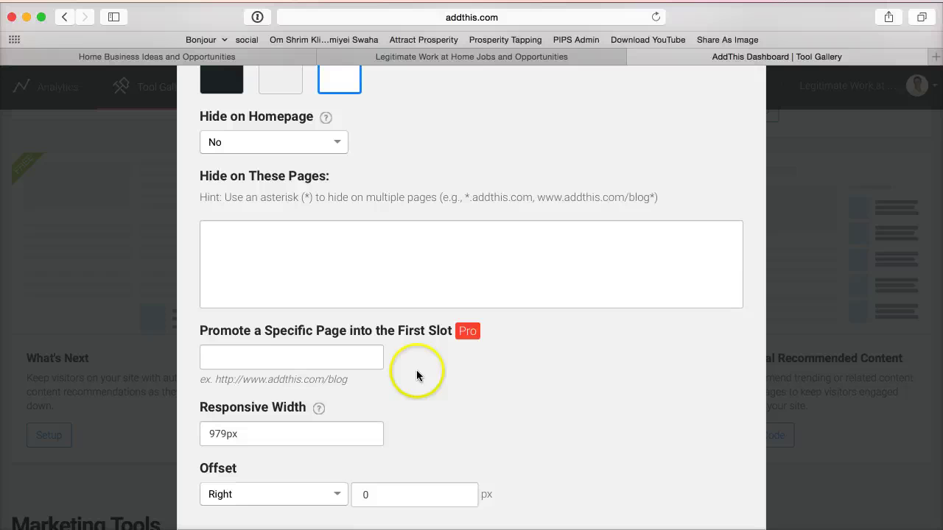
pyautogui.click(285, 356)
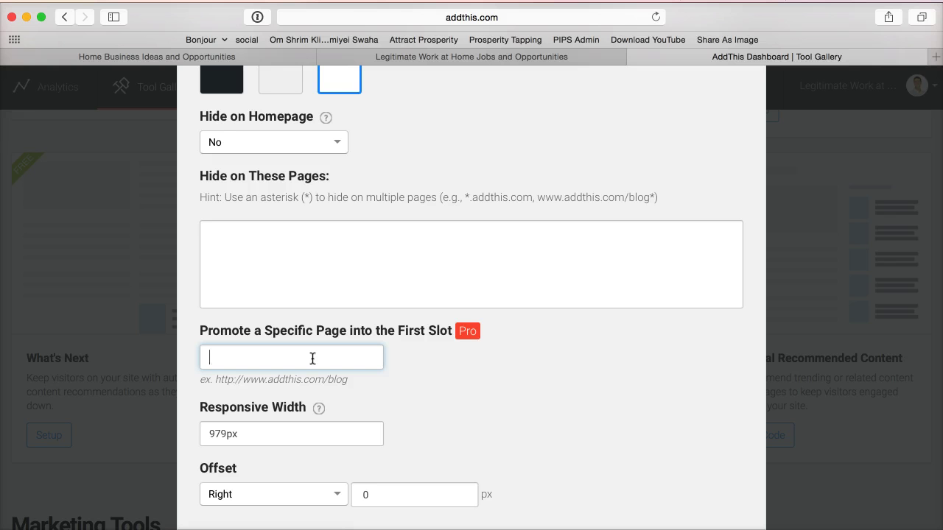
pyautogui.click(935, 57)
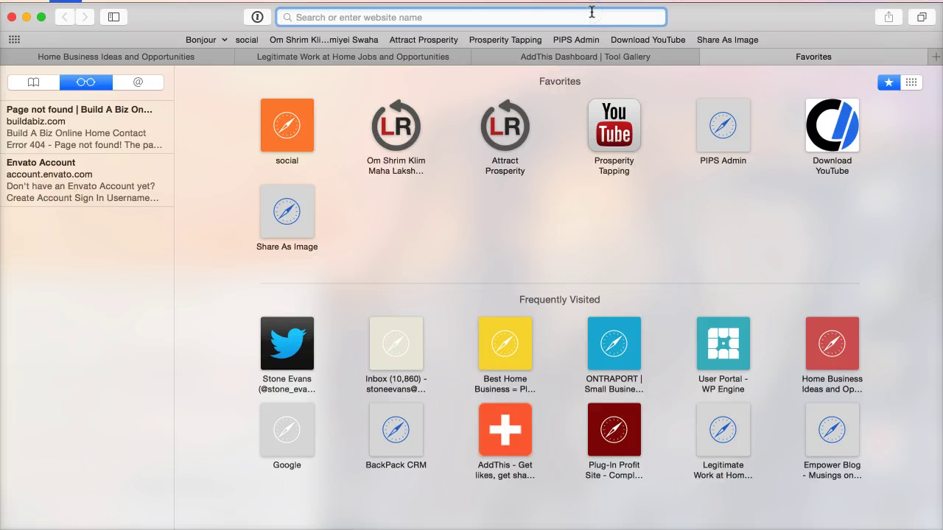
# Paste and load the saved homebusiness.net article address.
pyautogui.press('super+v')
pyautogui.press('Return')
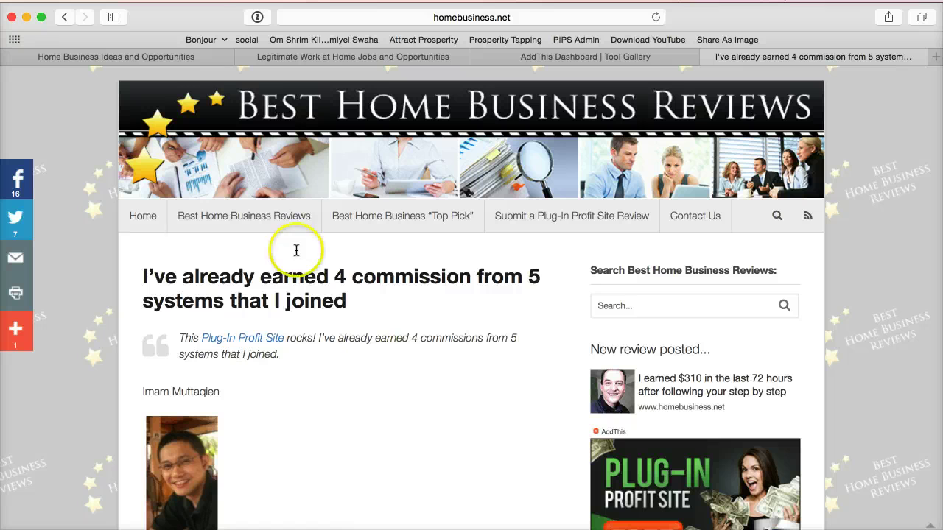
pyautogui.moveTo(345, 302); pyautogui.dragTo(169, 290)
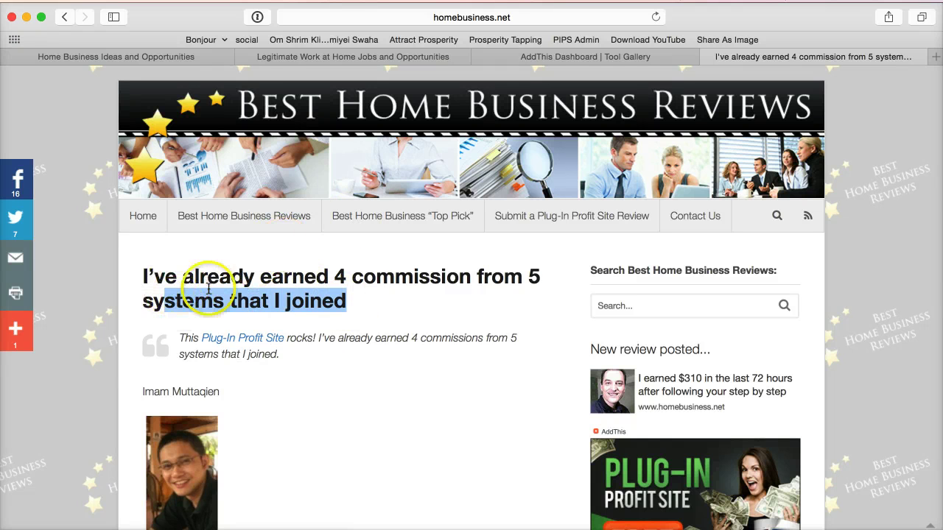
pyautogui.click(303, 380)
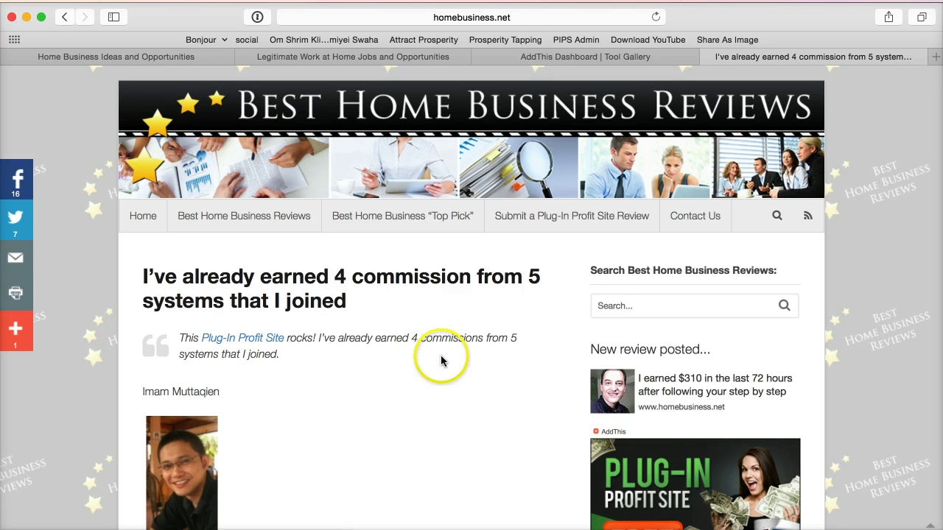
# Append ?main-0 to the article address and reload the page.
pyautogui.click(520, 17)
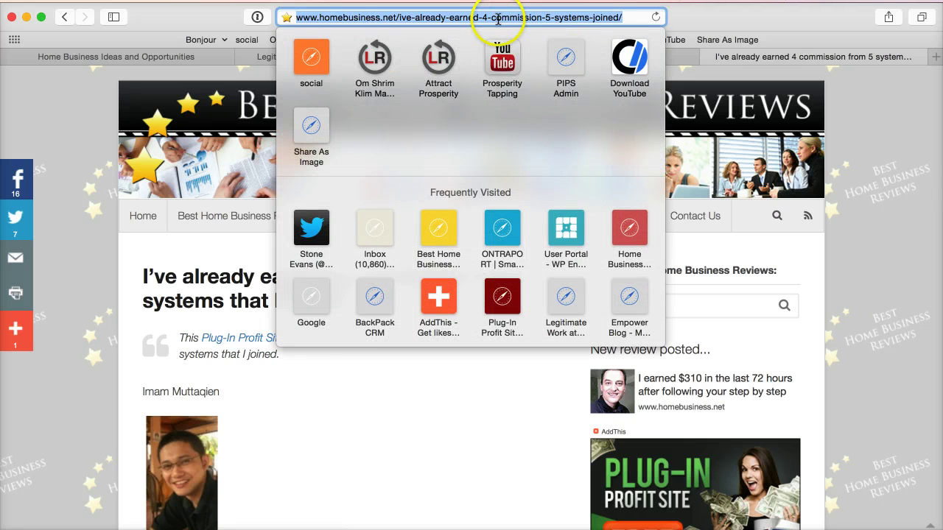
pyautogui.click(326, 453)
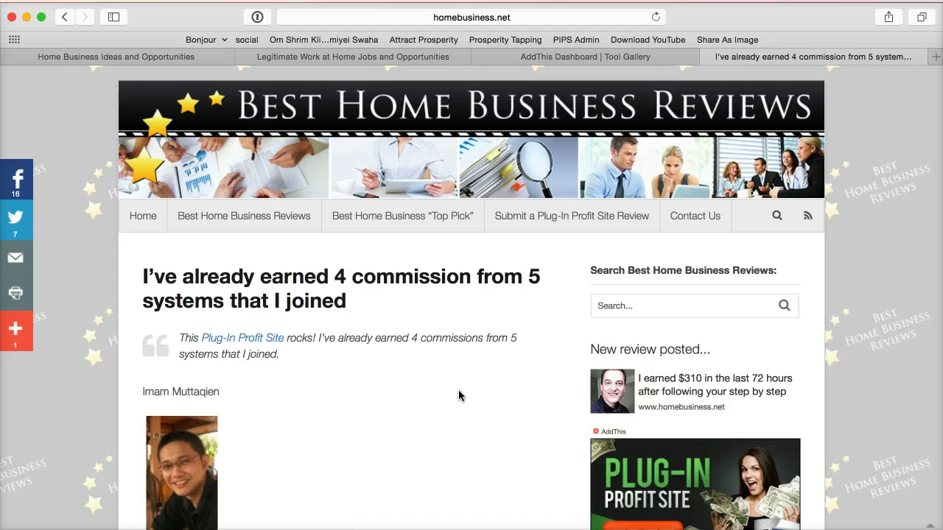
pyautogui.click(507, 18)
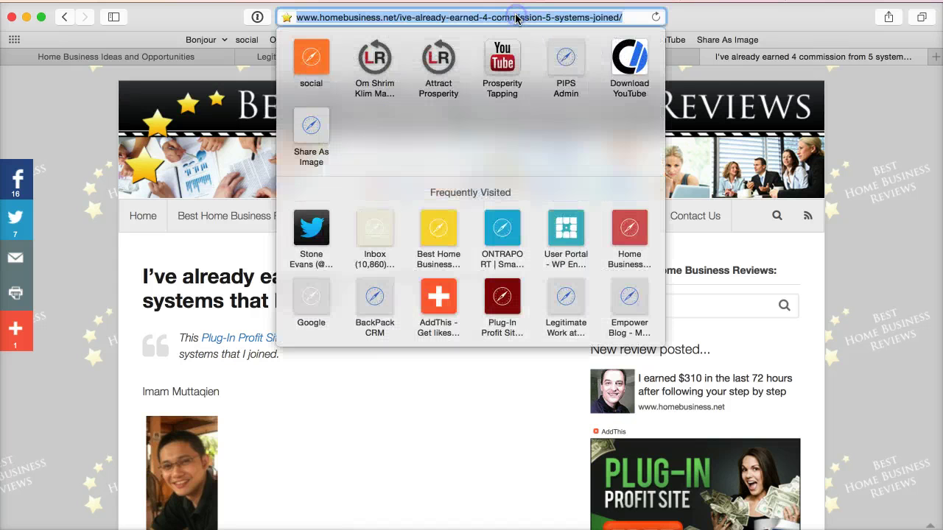
pyautogui.click(587, 16)
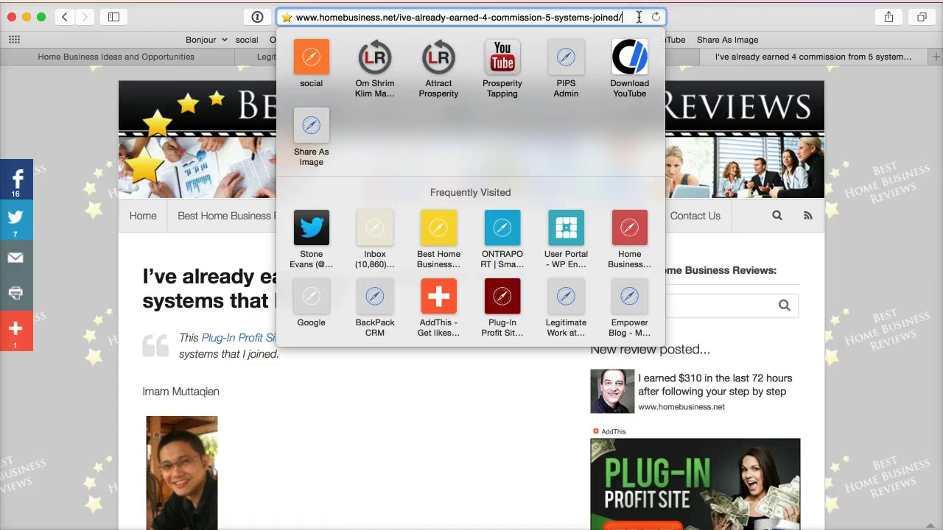
pyautogui.write('?main-')
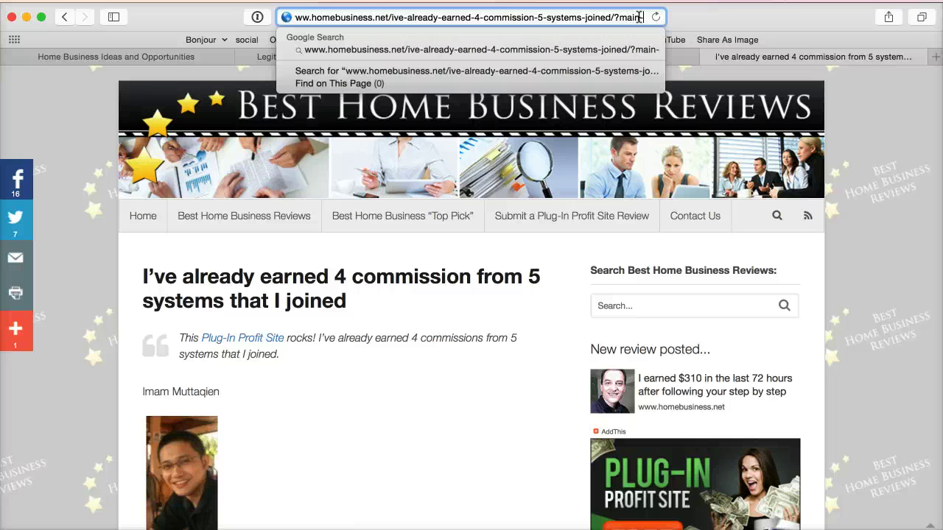
pyautogui.write('0')
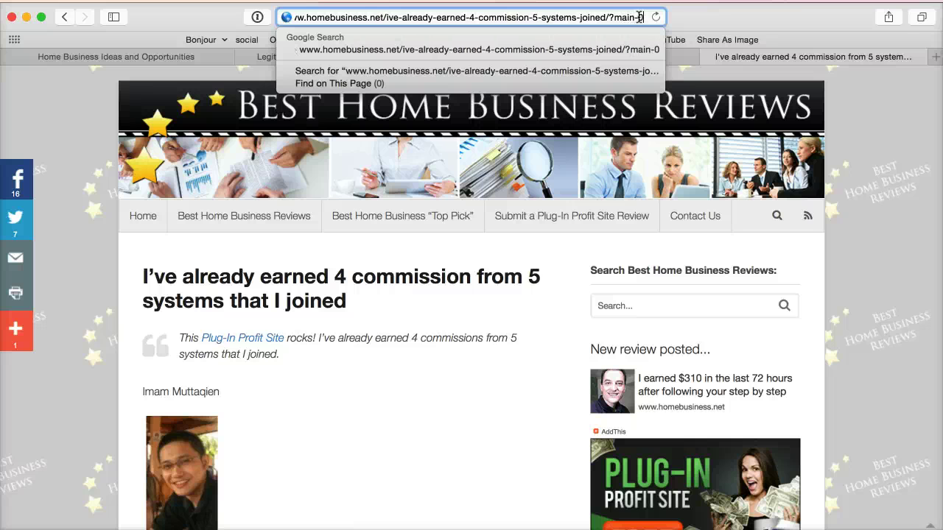
pyautogui.tripleClick(558, 16)
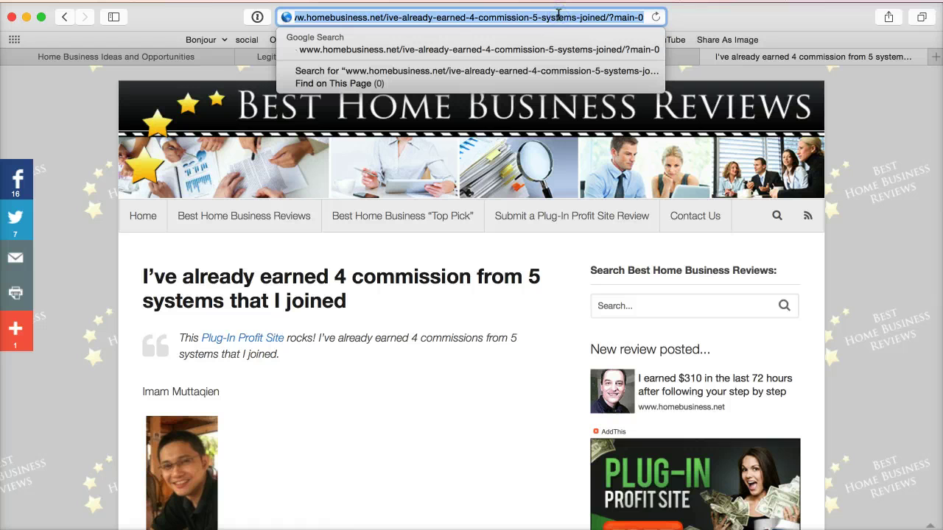
pyautogui.click(507, 17)
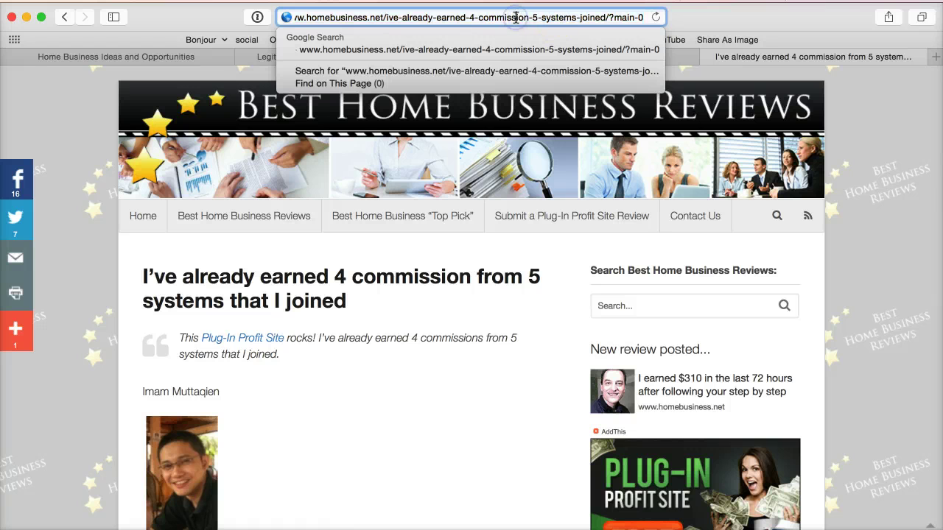
pyautogui.doubleClick(516, 16)
pyautogui.click(516, 16)
pyautogui.press('Escape')
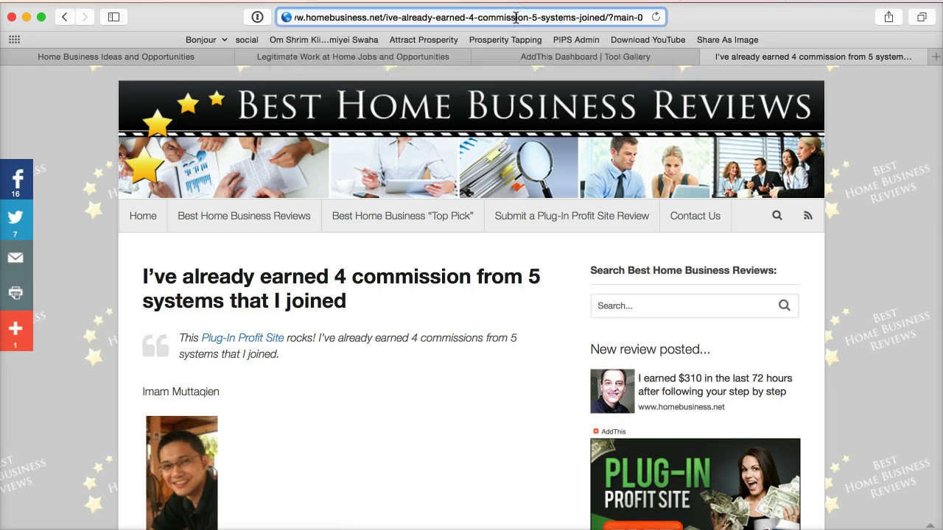
pyautogui.press('Return')
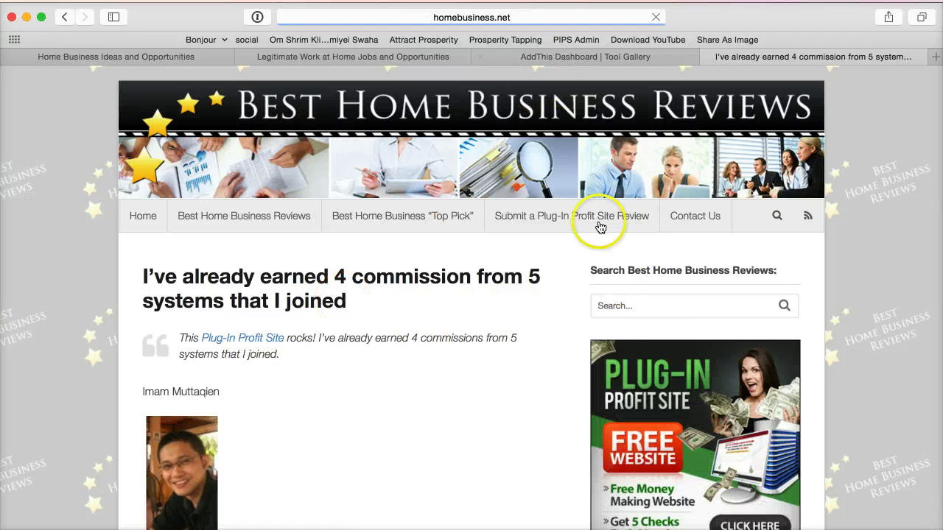
pyautogui.scroll(-1, 291, 358)
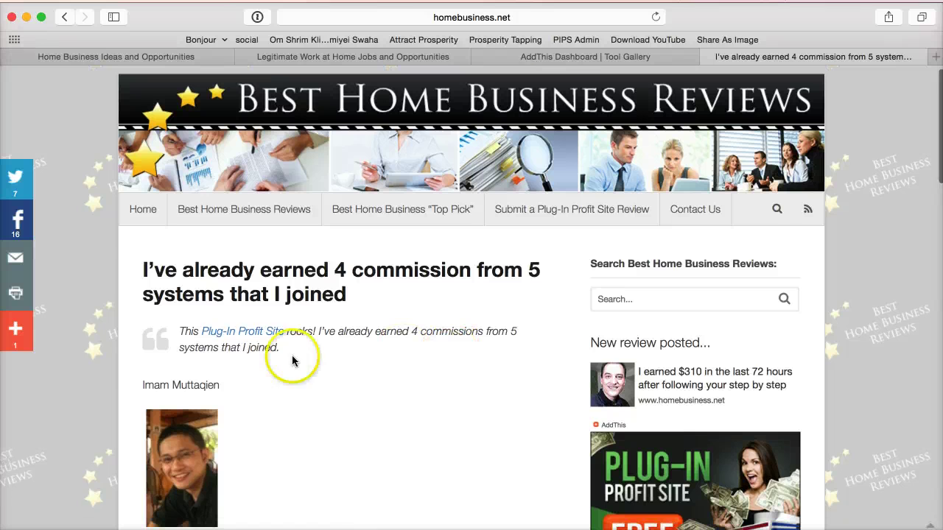
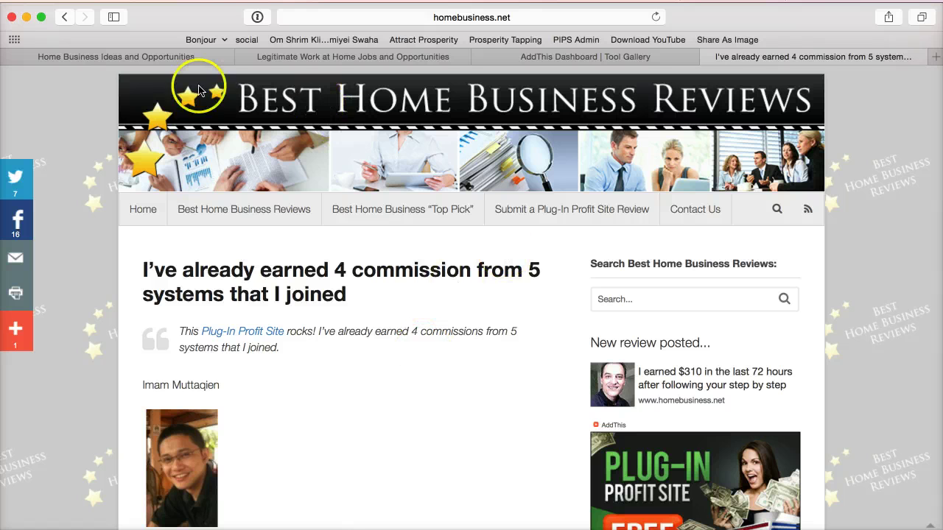
# Paste the homebusiness.net commission article URL into What's Next's first-slot promoted page field.
pyautogui.click(154, 62)
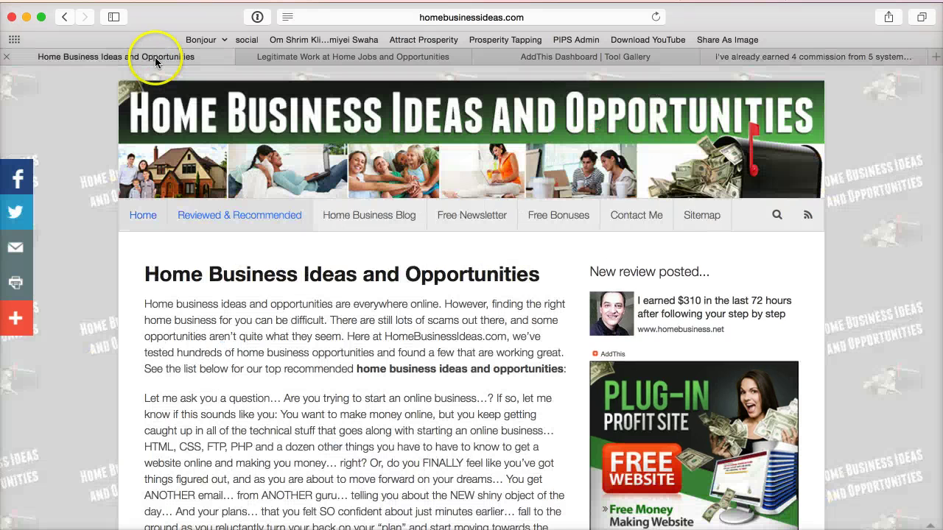
pyautogui.click(312, 59)
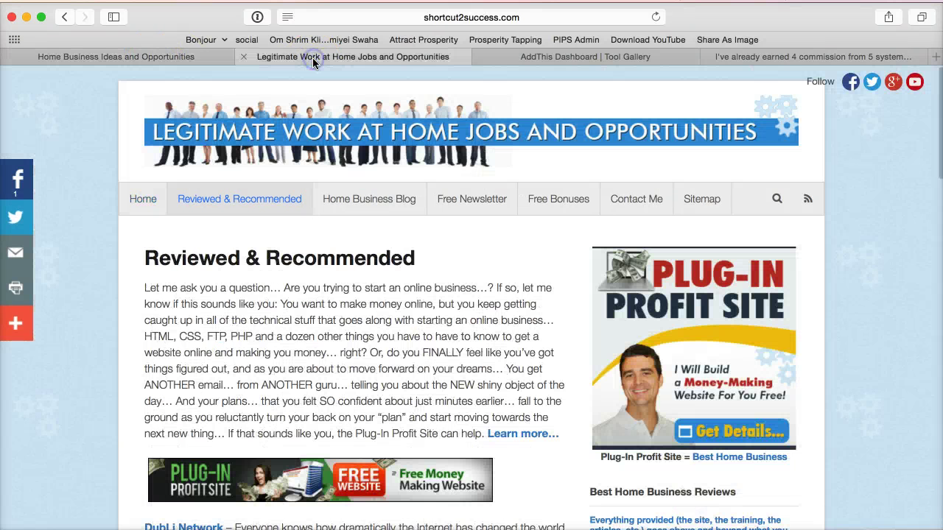
pyautogui.click(533, 57)
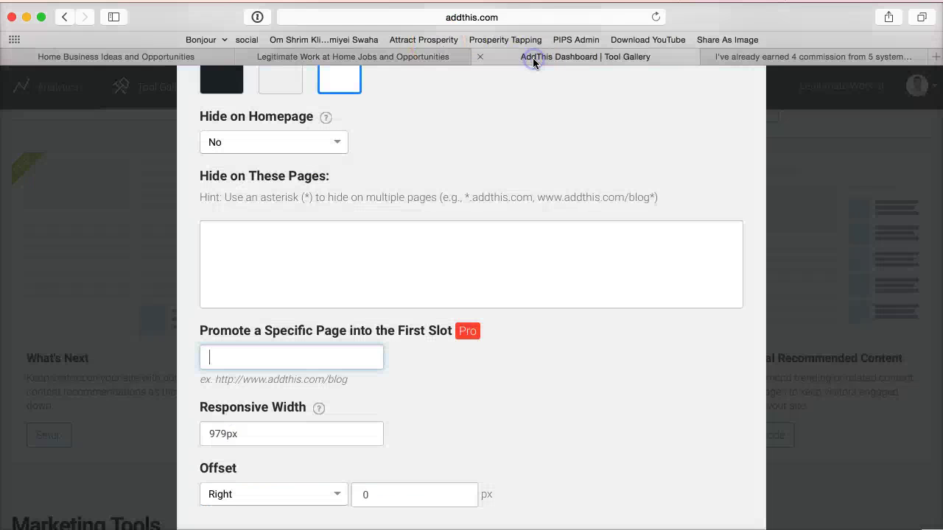
pyautogui.click(305, 362)
pyautogui.write('http://www.homebusiness.net/ive-already-earned-4-commission-5-systems-joined/?main=0')
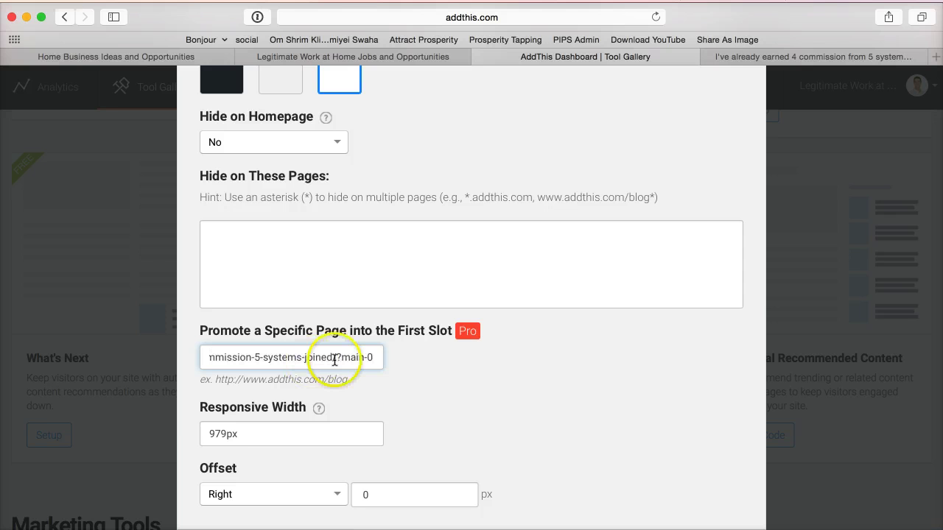
pyautogui.moveTo(374, 357); pyautogui.dragTo(153, 356)
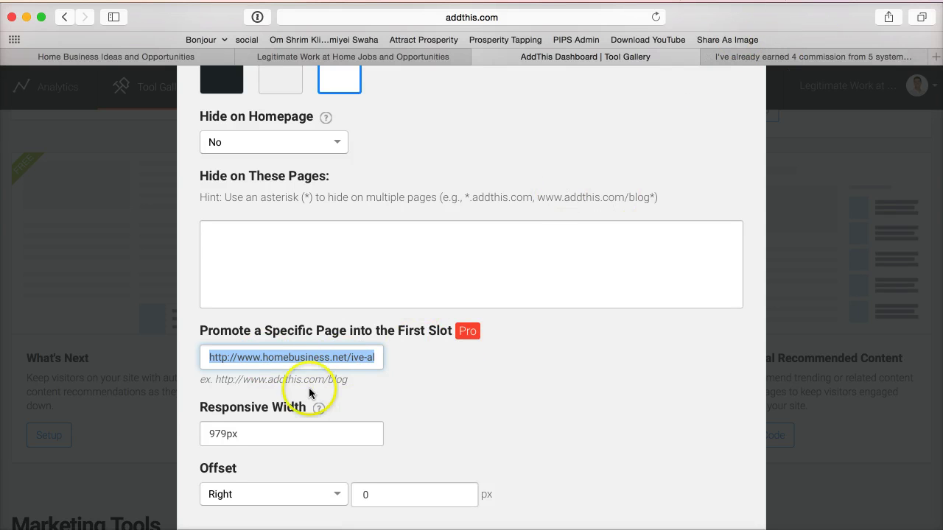
pyautogui.moveTo(329, 357); pyautogui.dragTo(144, 351)
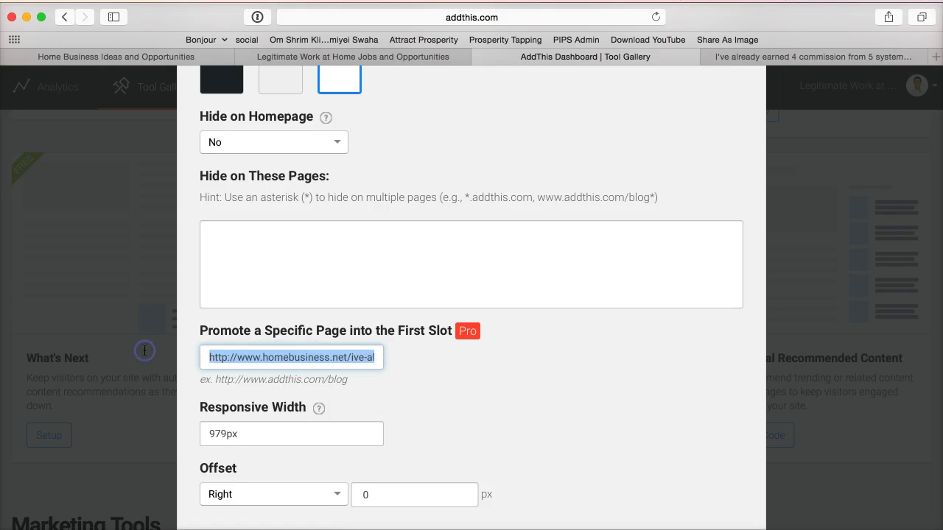
# Check the pasted URL against the article's address, then activate What's Next.
pyautogui.click(857, 57)
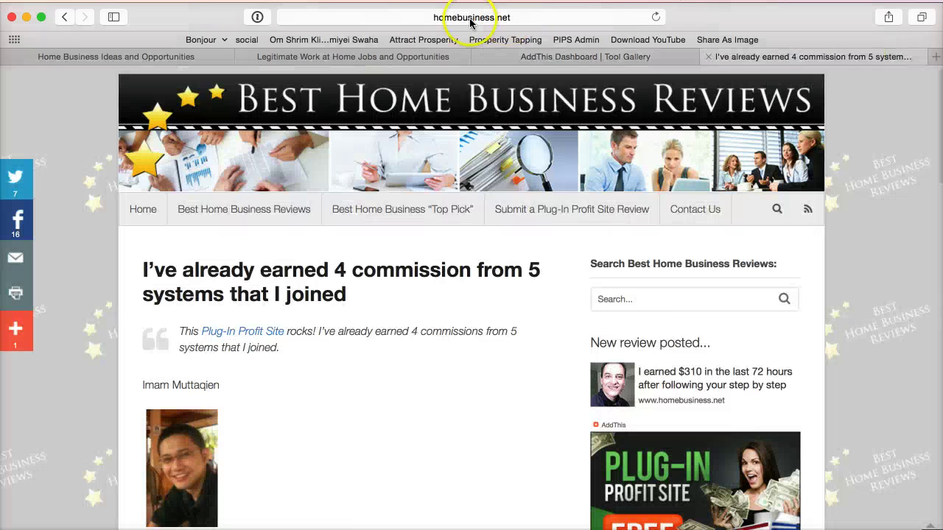
pyautogui.click(467, 17)
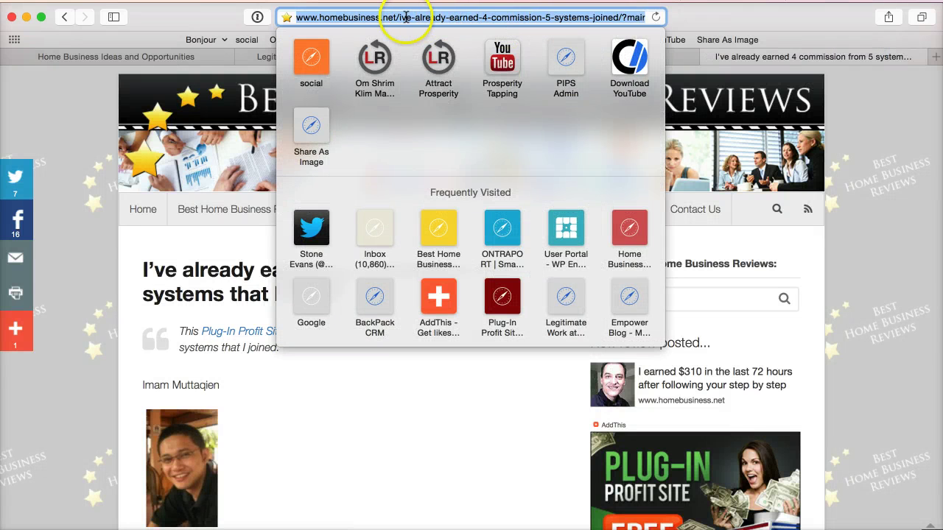
pyautogui.click(464, 432)
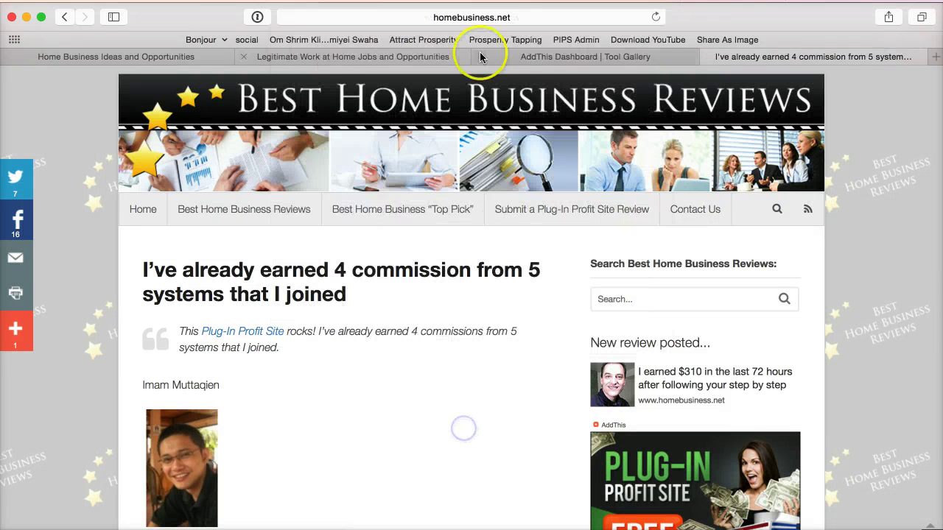
pyautogui.click(380, 53)
pyautogui.click(538, 59)
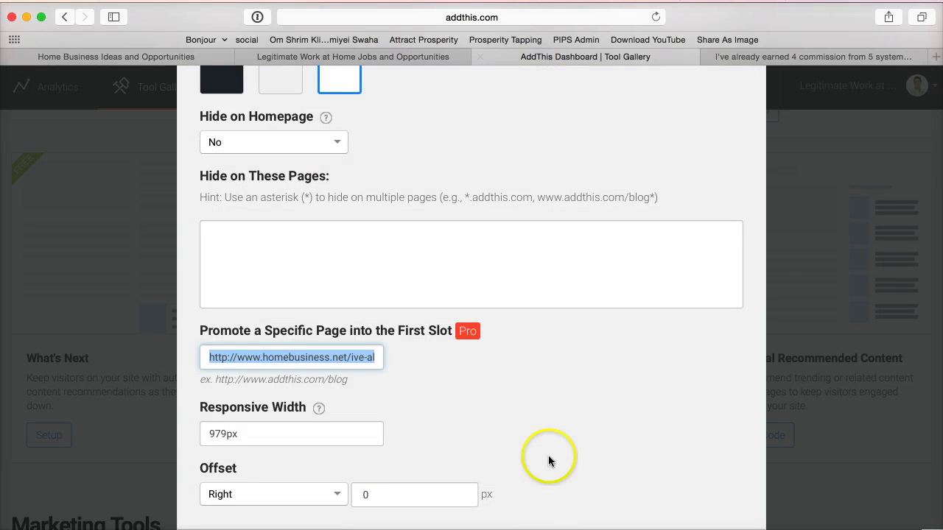
pyautogui.scroll(-3, 548, 457)
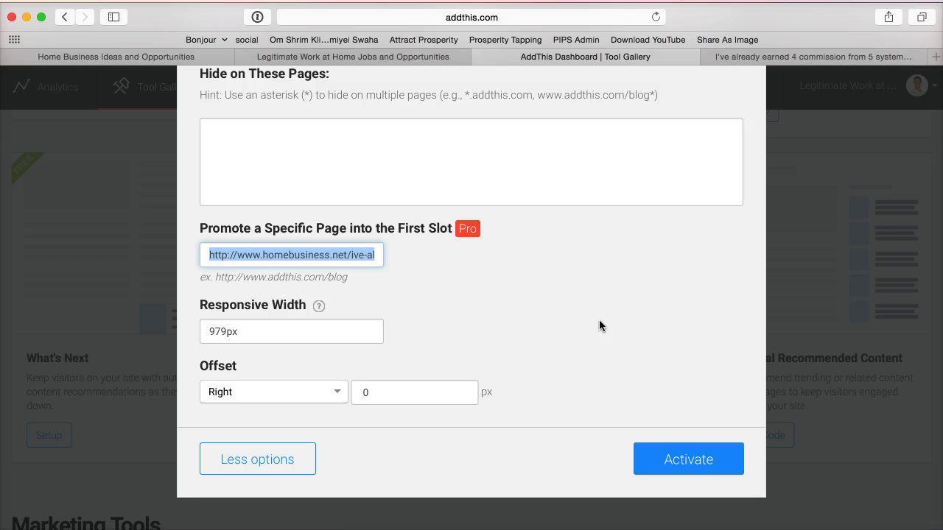
pyautogui.scroll(5, 599, 324)
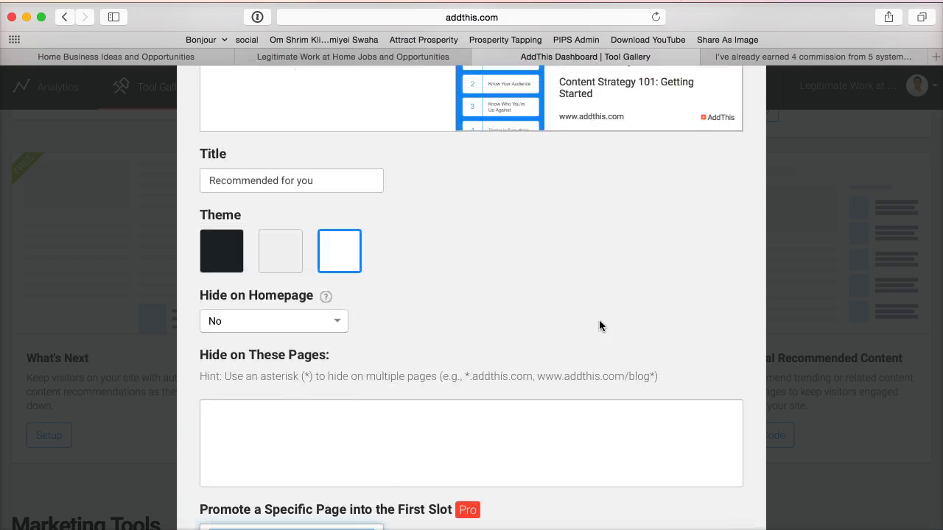
pyautogui.scroll(-5, 599, 325)
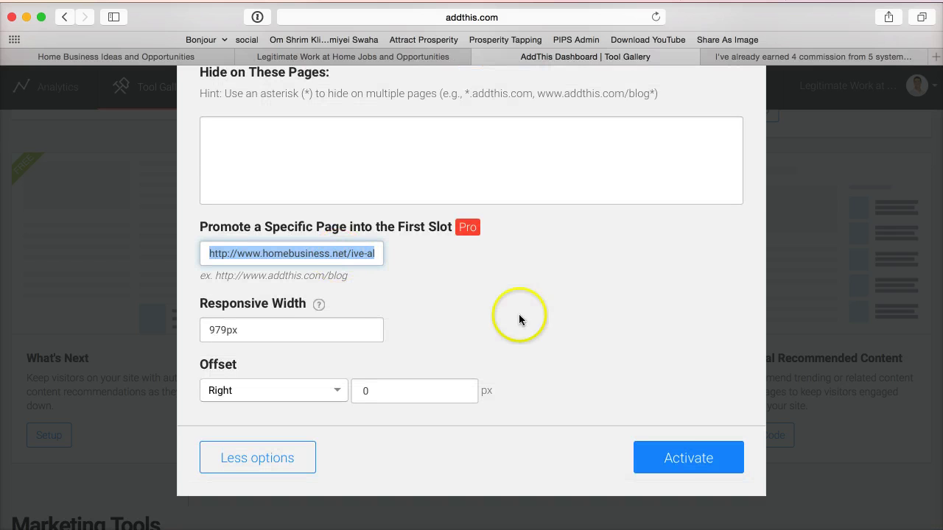
pyautogui.click(676, 463)
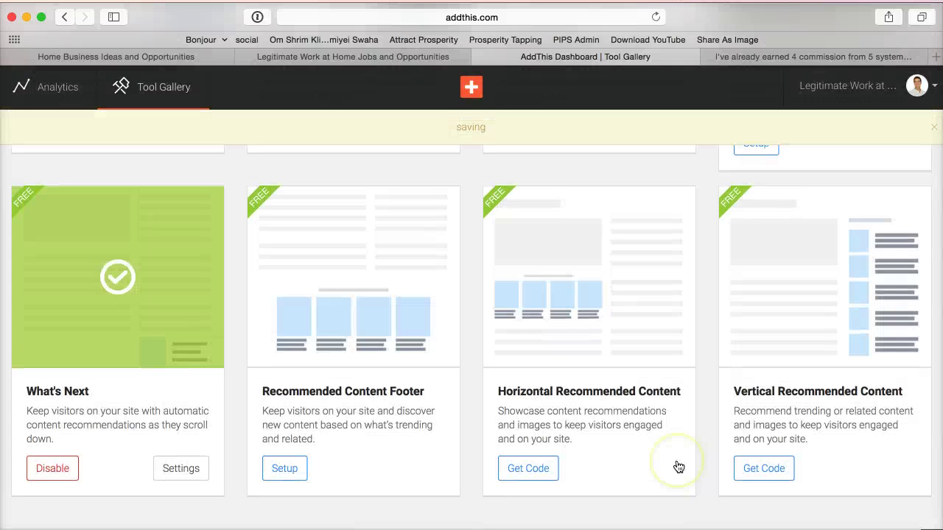
# Reload the Legitimate Work at Home site and open the article its What's Next popup recommends.
pyautogui.click(320, 56)
pyautogui.click(655, 17)
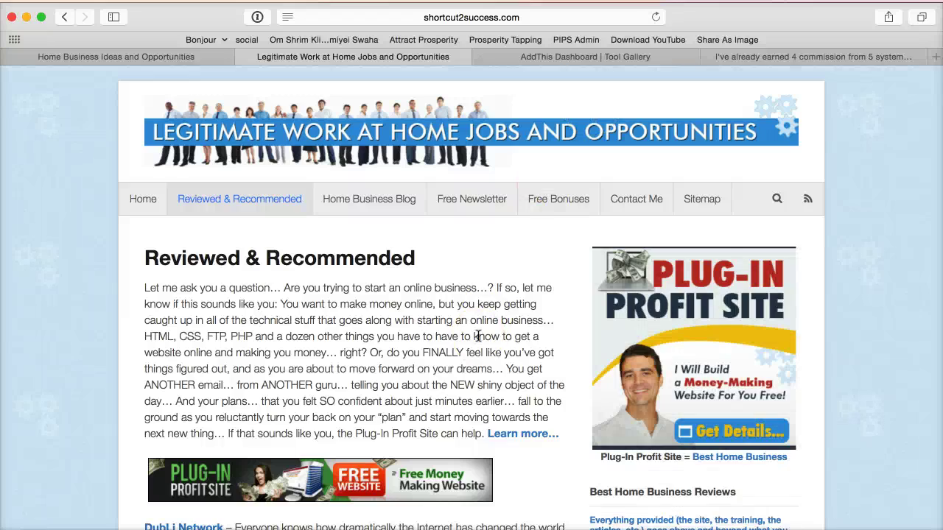
pyautogui.scroll(-10, 479, 331)
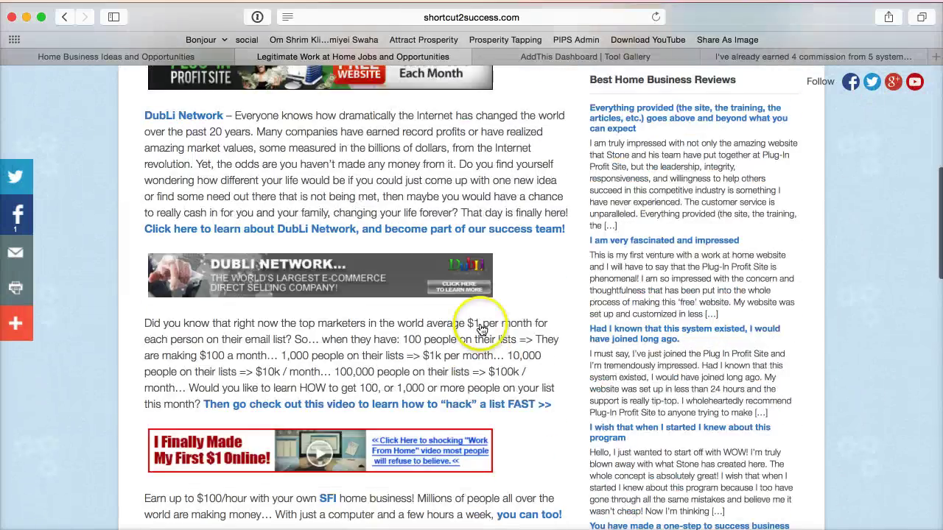
pyautogui.scroll(-20, 481, 327)
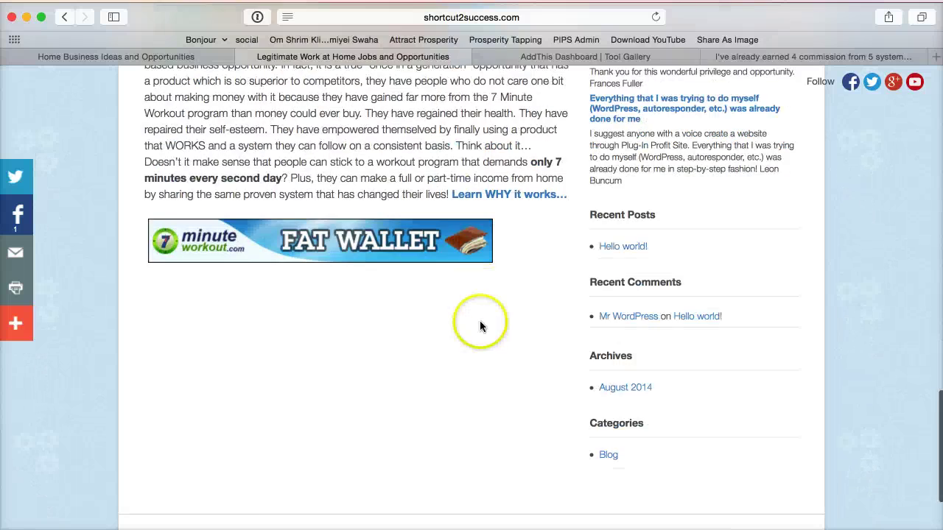
pyautogui.scroll(-5, 479, 322)
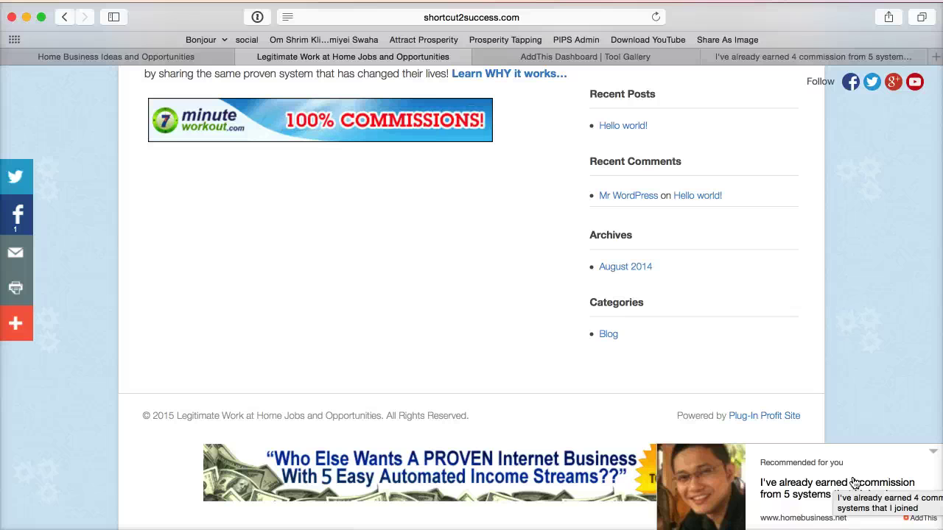
pyautogui.click(795, 493)
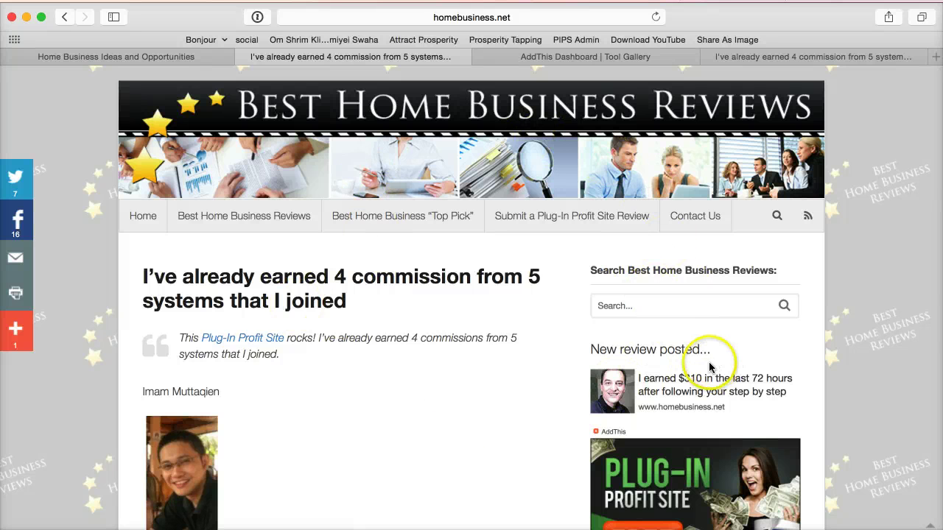
# Check the recommended article's address, go back to the site, and bring up the addthis notes.
pyautogui.moveTo(564, 17); pyautogui.dragTo(695, 18)
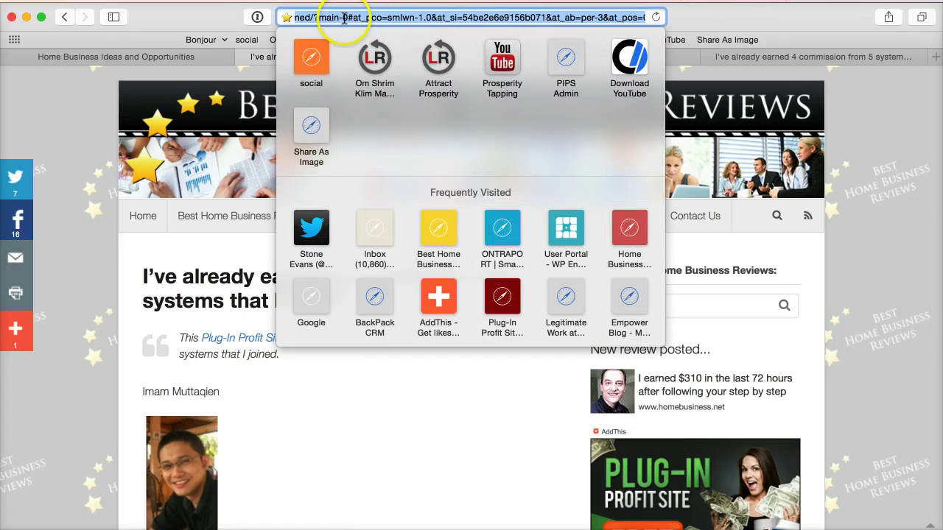
pyautogui.click(517, 440)
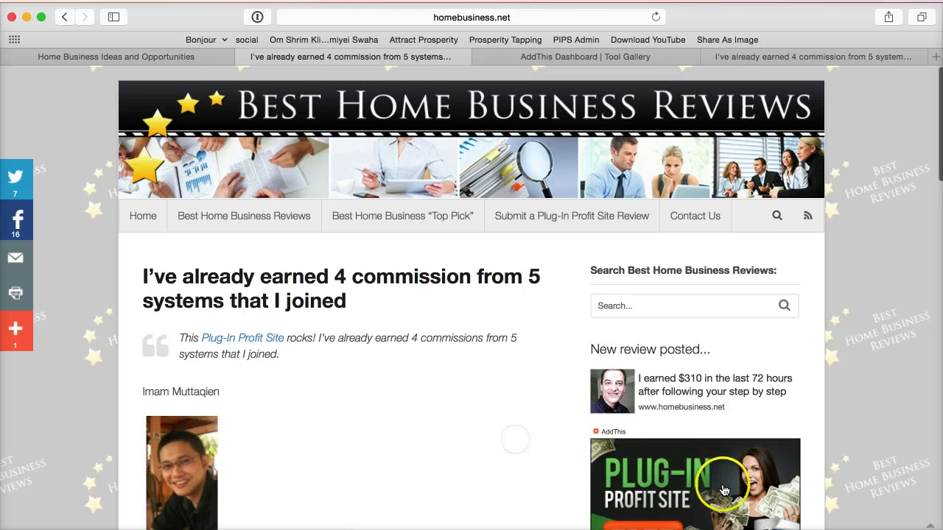
pyautogui.scroll(-3, 722, 484)
pyautogui.scroll(-1, 722, 485)
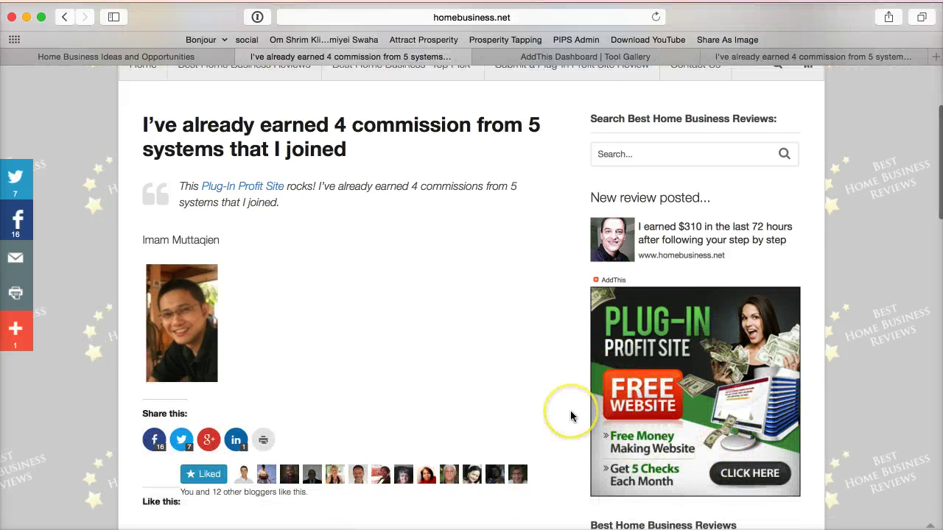
pyautogui.scroll(4, 410, 359)
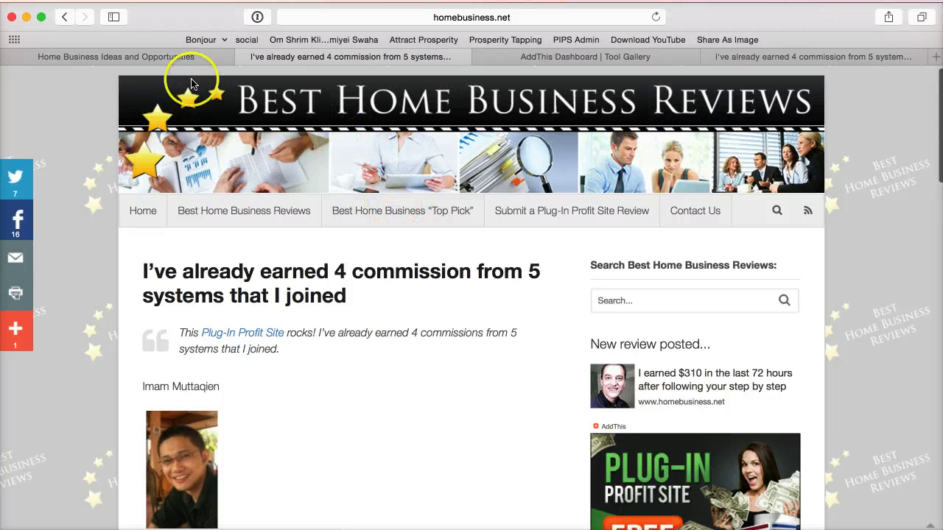
pyautogui.click(66, 18)
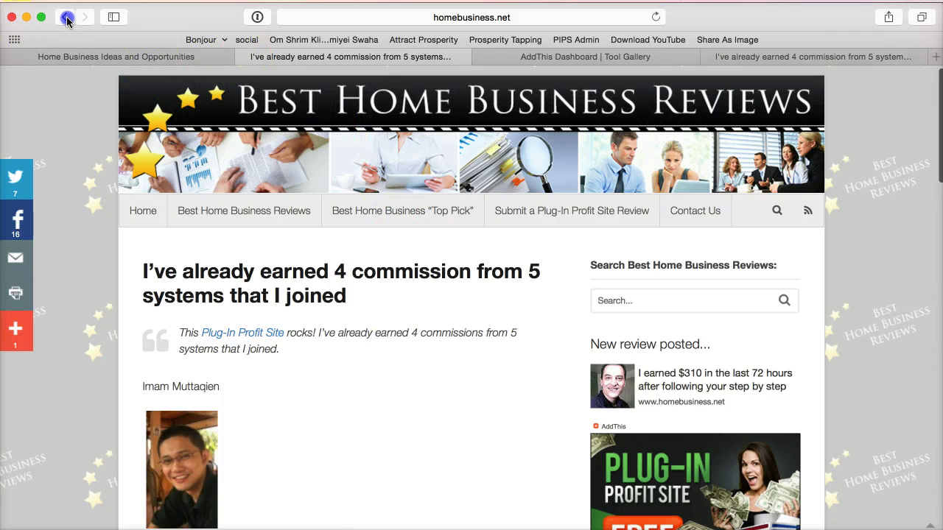
pyautogui.scroll(10, 415, 212)
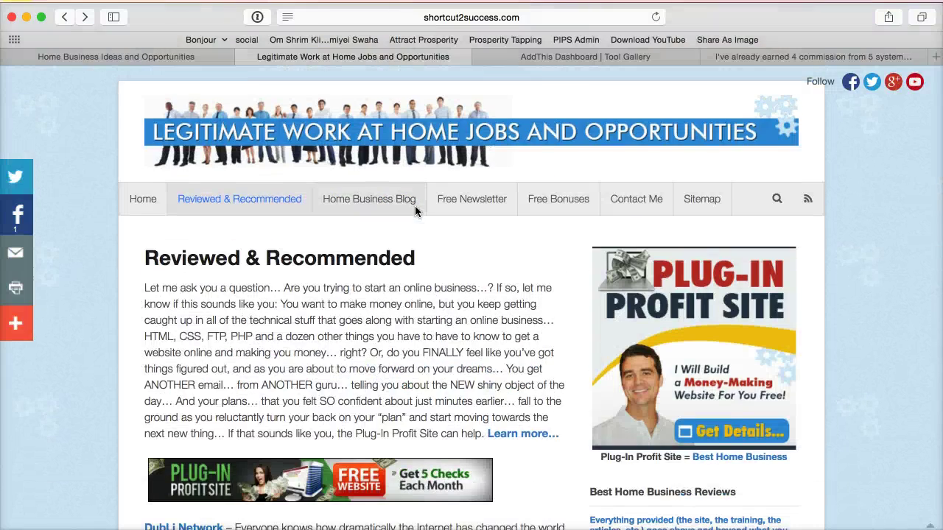
pyautogui.scroll(-15, 415, 211)
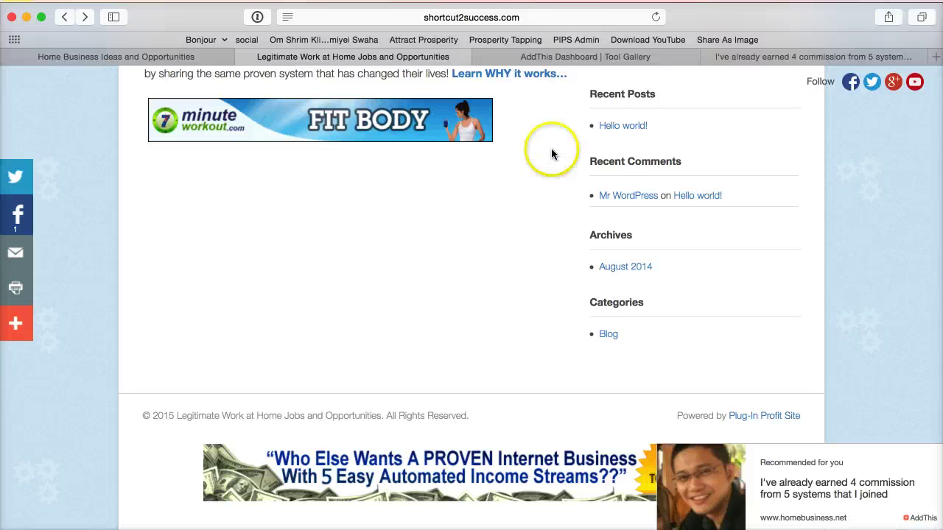
pyautogui.press('super+Tab')
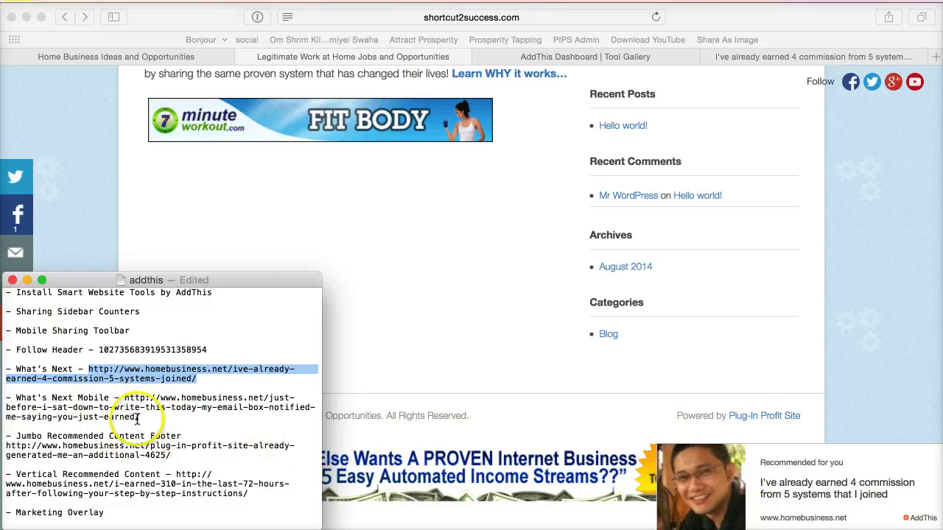
# Copy the What's Next Mobile address from the TextEdit notes and return to the homebusiness.net tab.
pyautogui.moveTo(140, 417); pyautogui.dragTo(125, 397)
pyautogui.press('super+c')
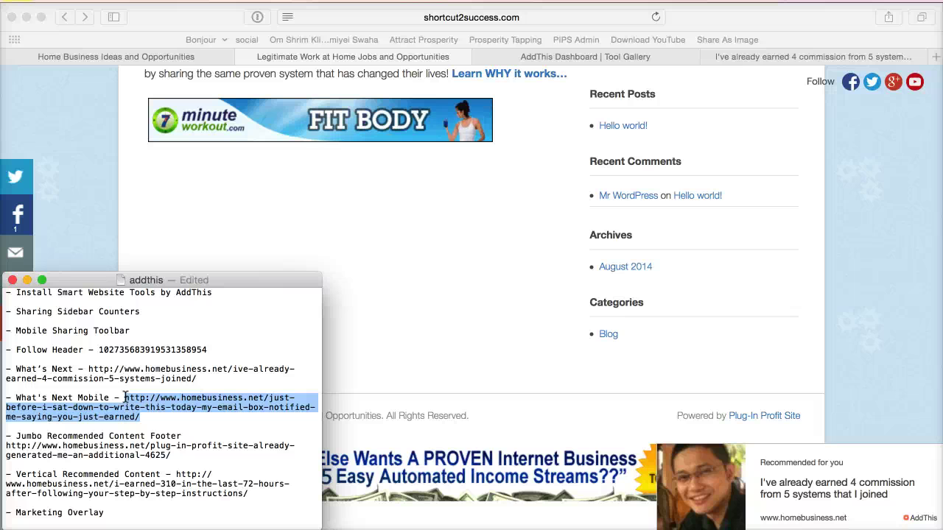
pyautogui.click(364, 366)
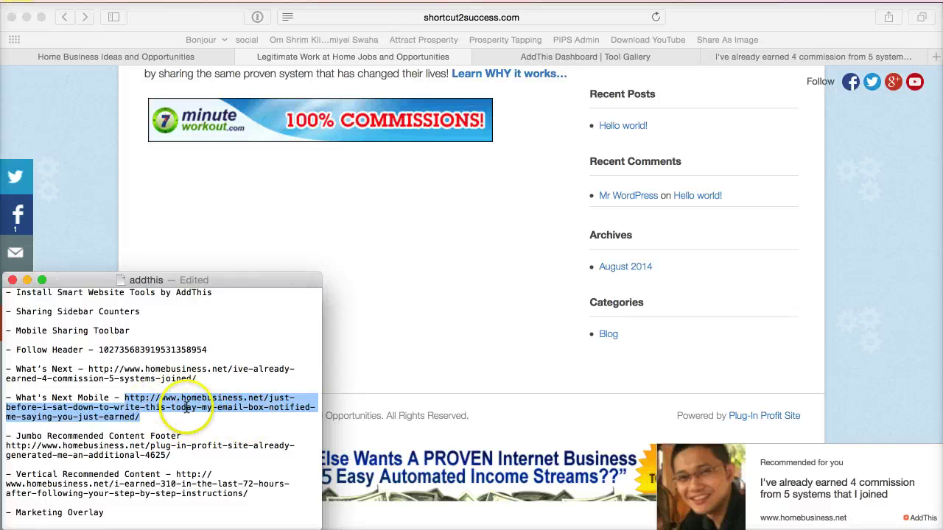
pyautogui.click(855, 59)
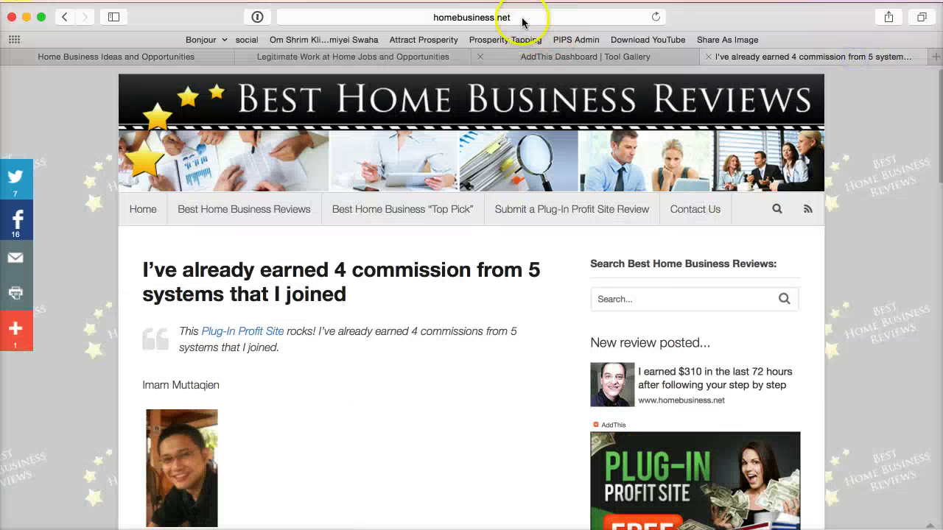
# Load the copied What's Next Mobile article URL in the homebusiness.net tab.
pyautogui.click(523, 18)
pyautogui.press('super+v')
pyautogui.press('Return')
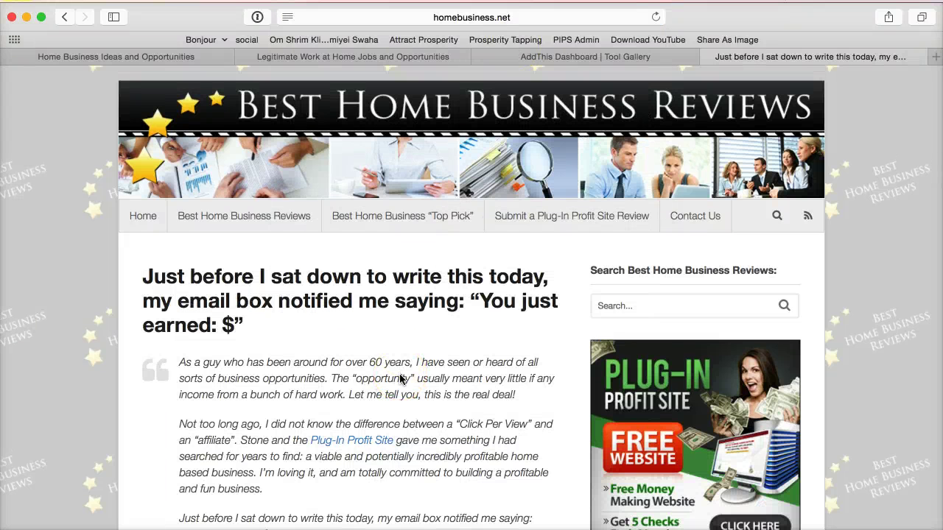
pyautogui.scroll(-5, 457, 376)
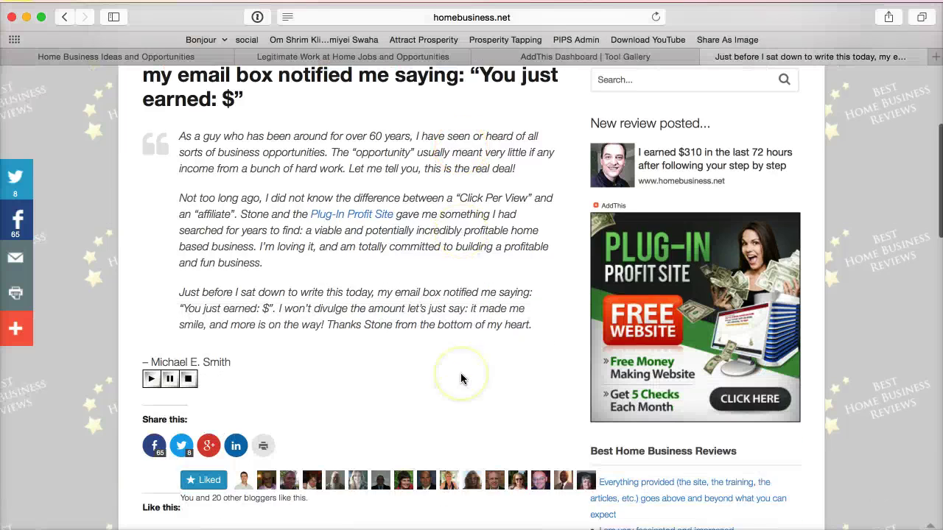
pyautogui.scroll(5, 461, 378)
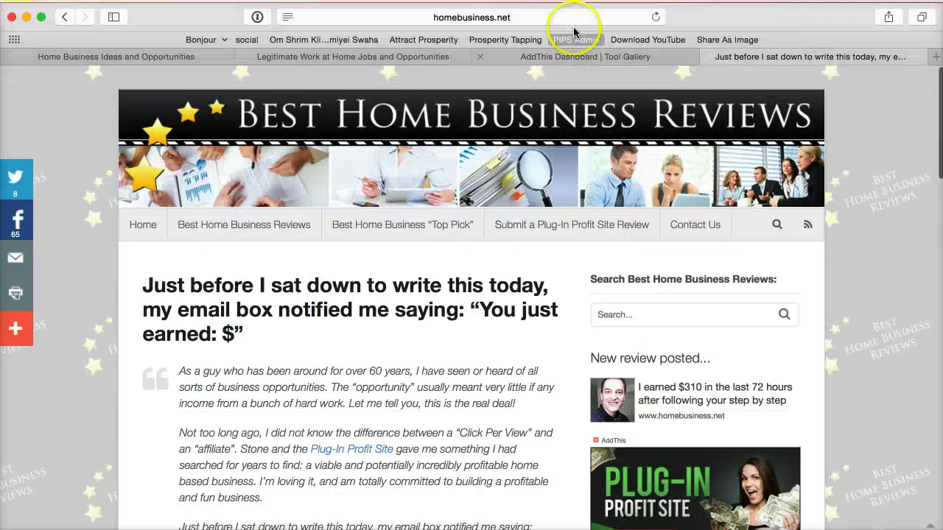
# Append ?main-0 to the article address and select the whole address.
pyautogui.click(539, 16)
pyautogui.moveTo(540, 16); pyautogui.dragTo(673, 22)
pyautogui.click(673, 22)
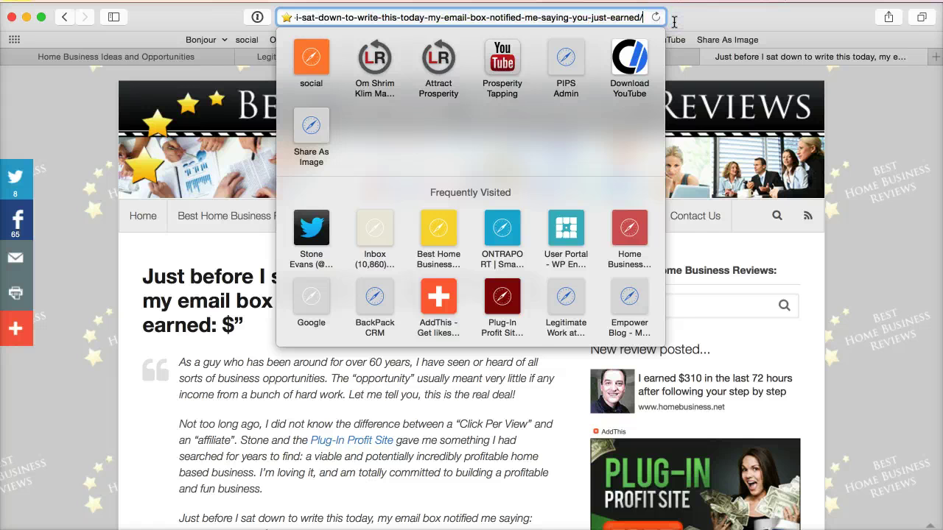
pyautogui.write('?r')
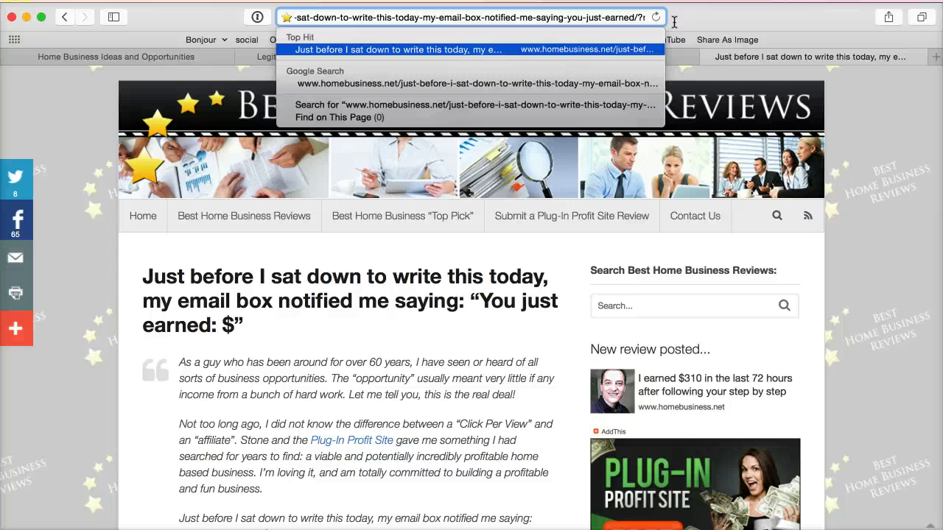
pyautogui.write('ain-0')
pyautogui.tripleClick(606, 15)
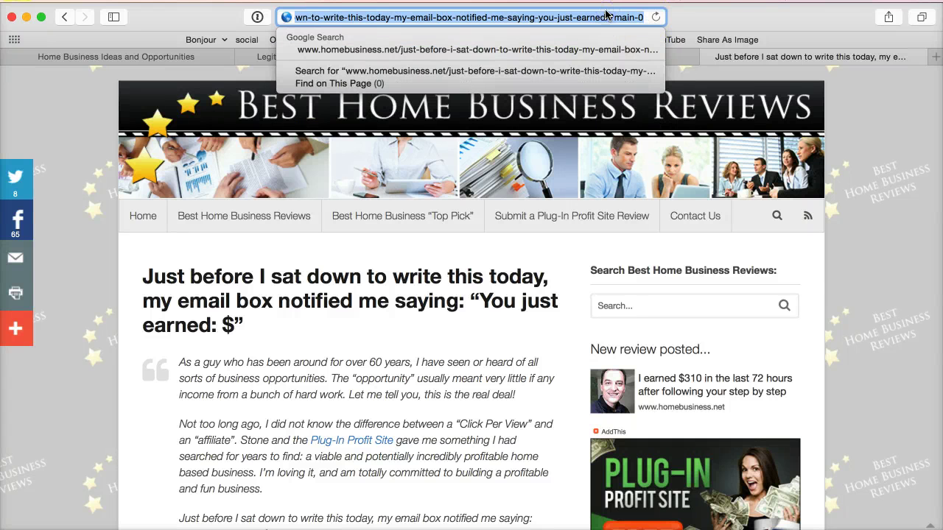
pyautogui.click(872, 190)
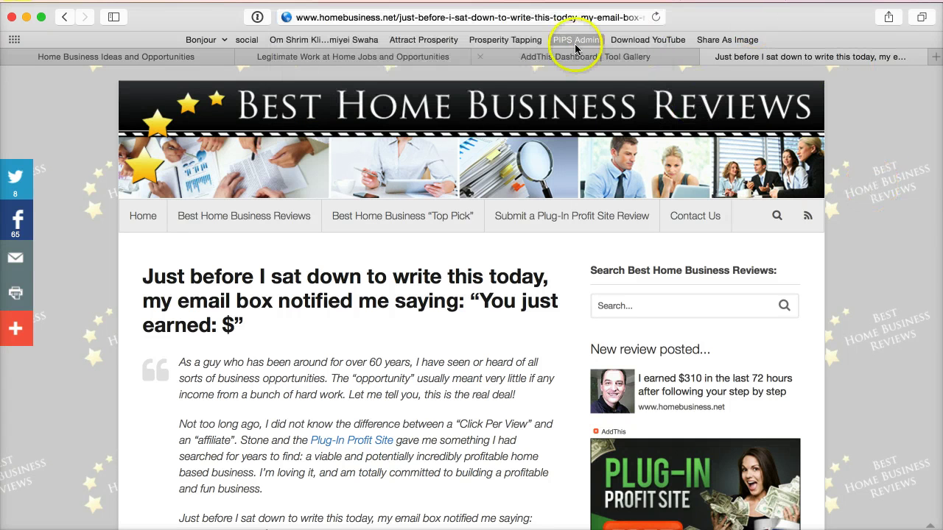
# Open the What's Next Mobile setup and reveal its extra options.
pyautogui.click(544, 59)
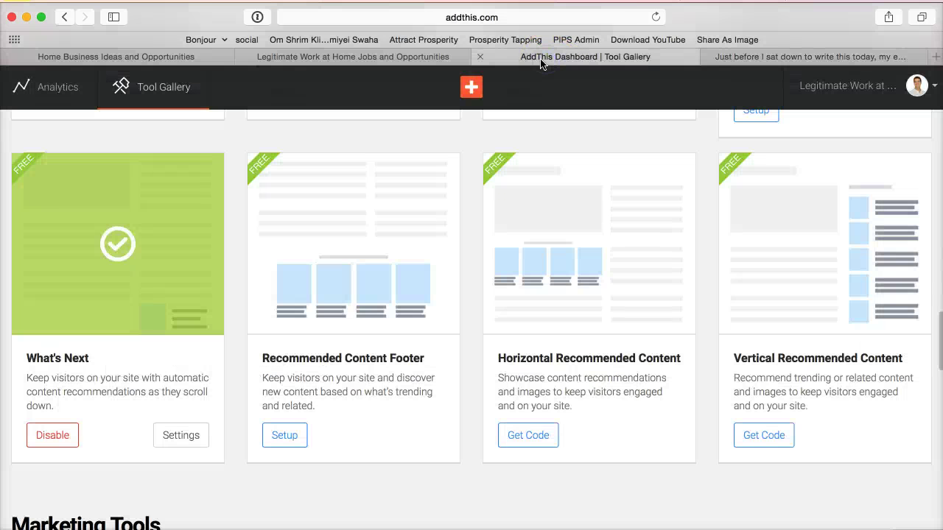
pyautogui.scroll(5, 578, 313)
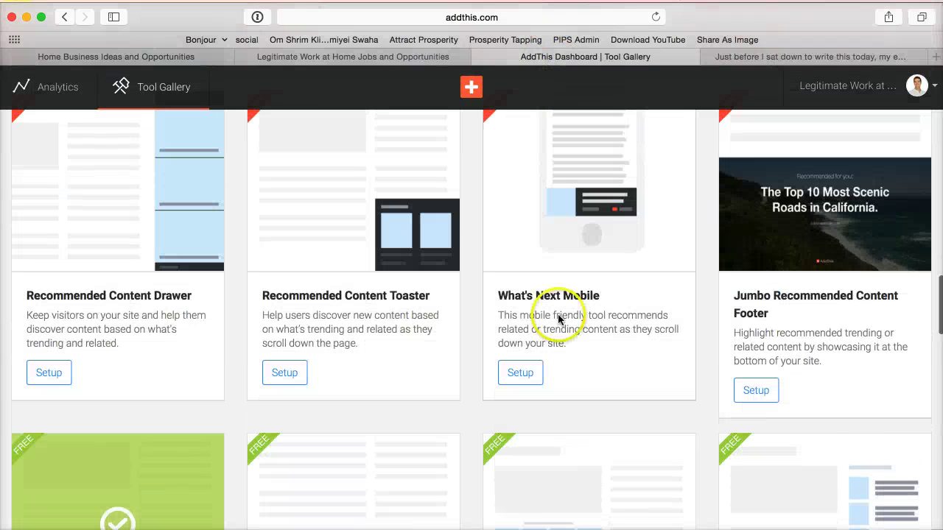
pyautogui.scroll(2, 592, 331)
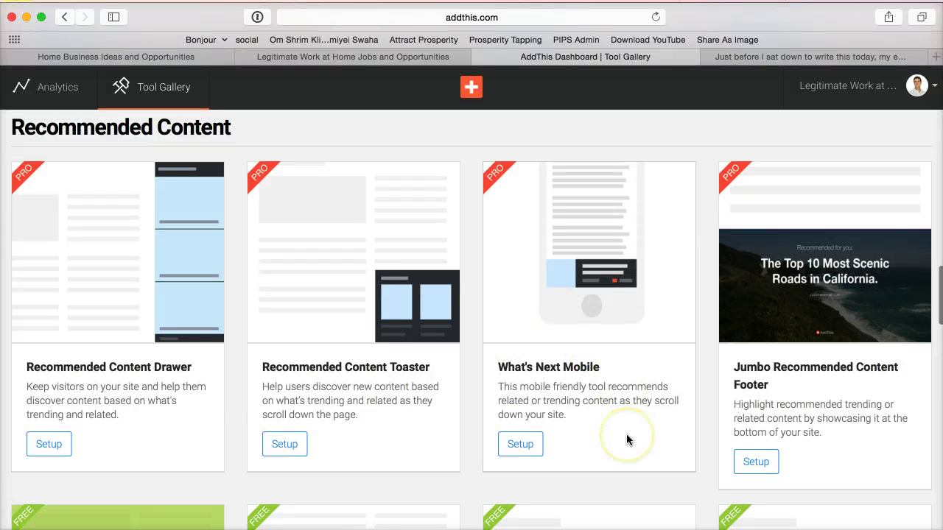
pyautogui.click(521, 445)
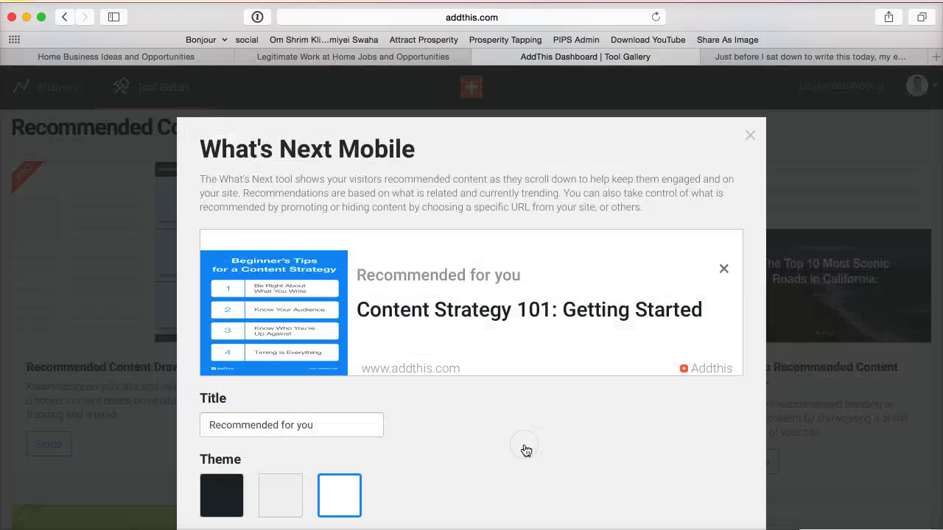
pyautogui.scroll(-5, 526, 450)
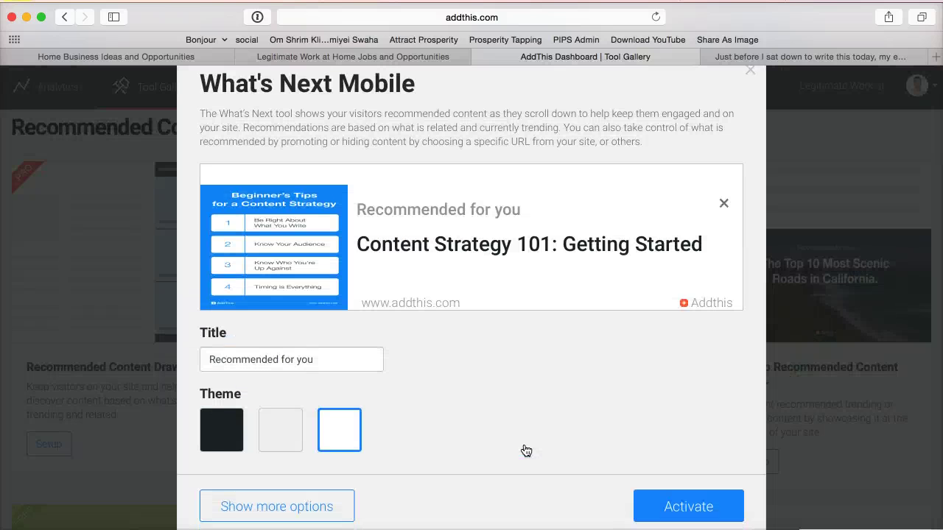
pyautogui.click(305, 456)
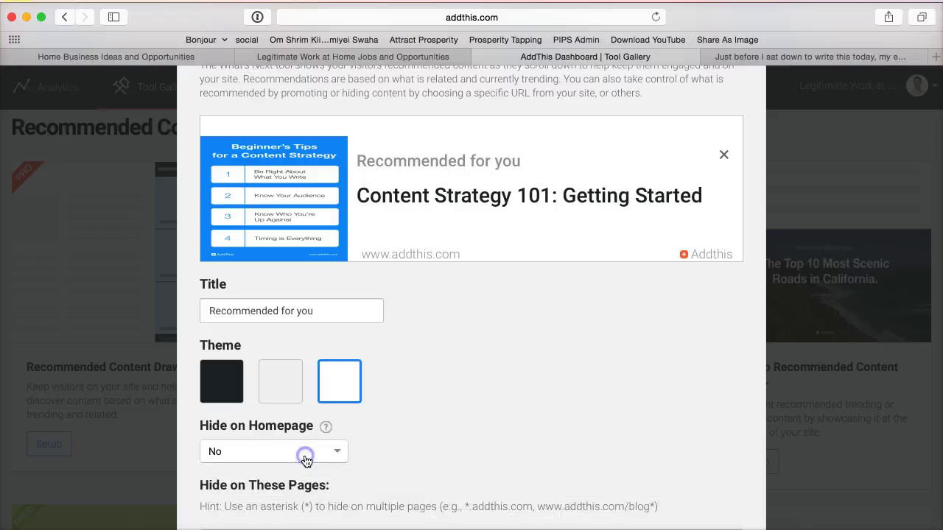
# Promote the copied ?main-0 article address into the first slot and activate What's Next Mobile.
pyautogui.scroll(-10, 531, 385)
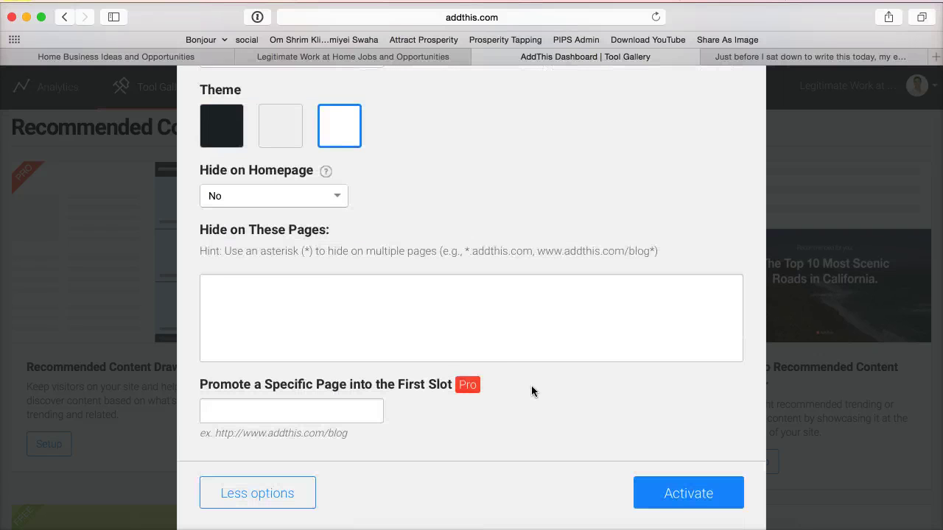
pyautogui.click(324, 409)
pyautogui.press('super+v')
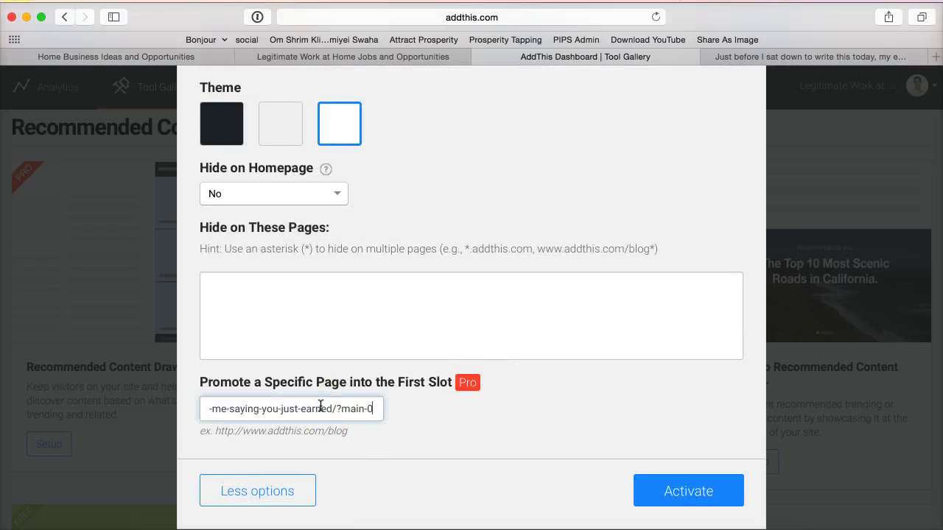
pyautogui.moveTo(337, 409); pyautogui.dragTo(393, 409)
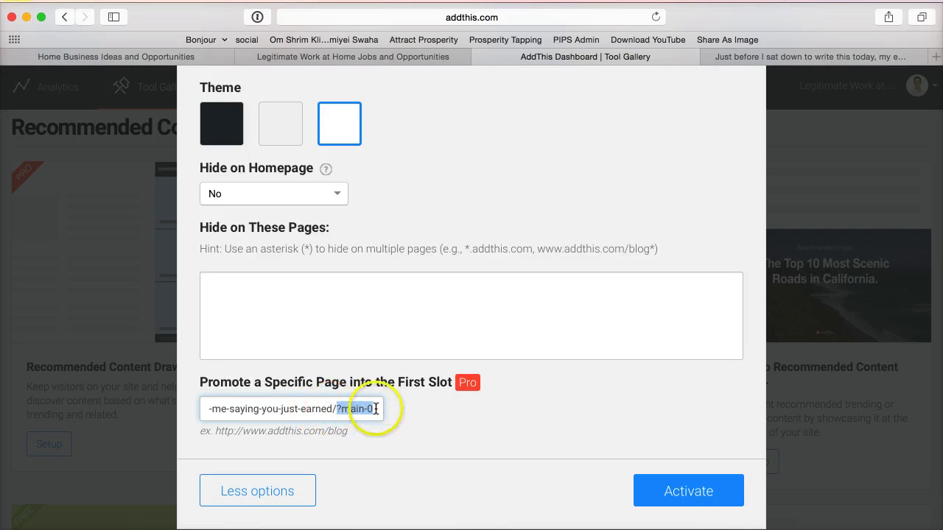
pyautogui.click(376, 408)
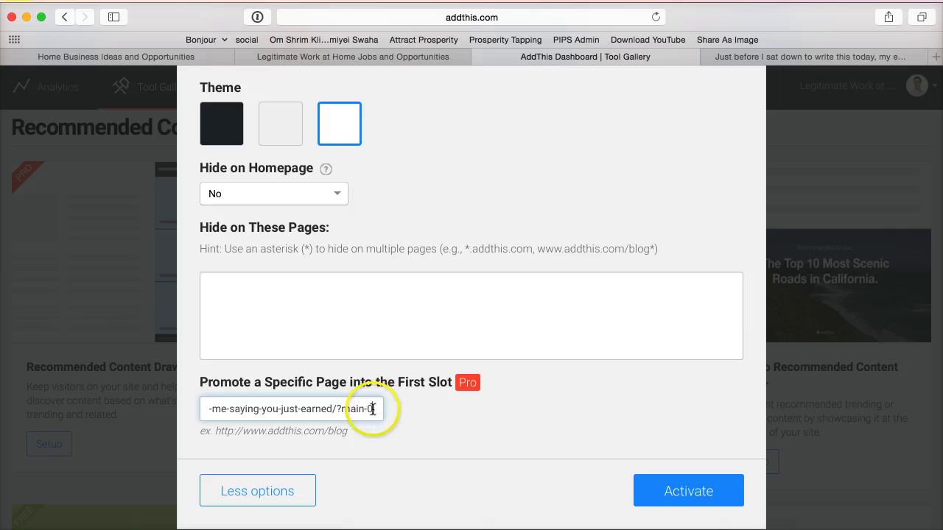
pyautogui.click(703, 491)
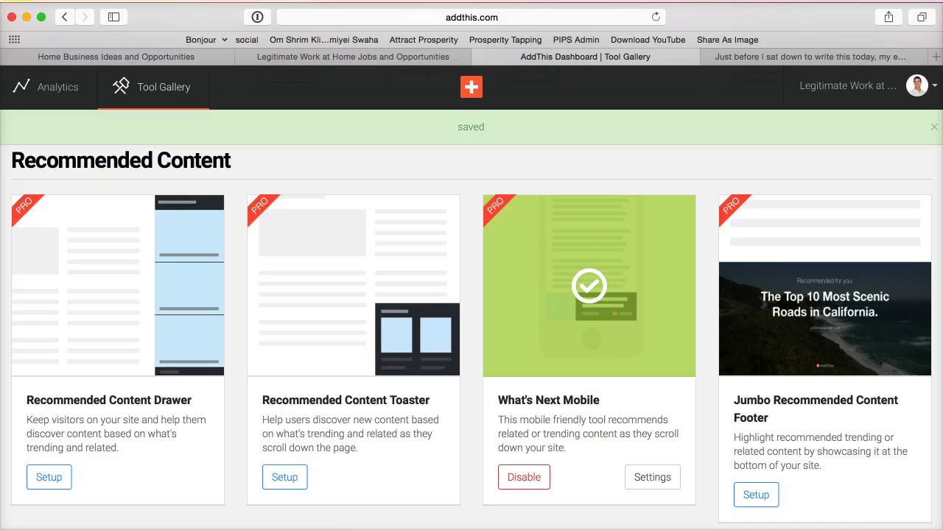
# Copy the Plug-In Profit Site review address listed under Jumbo footer in the TextEdit notes.
pyautogui.press('super+Tab')
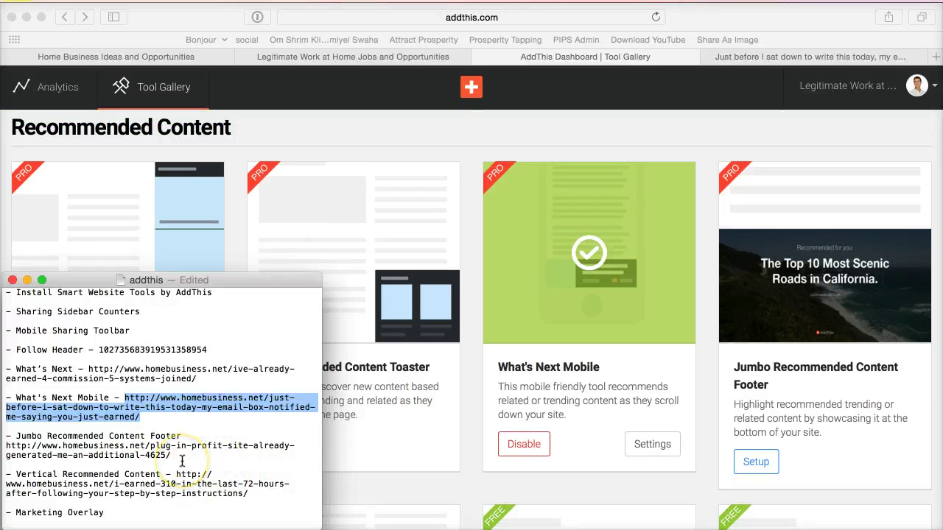
pyautogui.moveTo(170, 454); pyautogui.dragTo(74, 455)
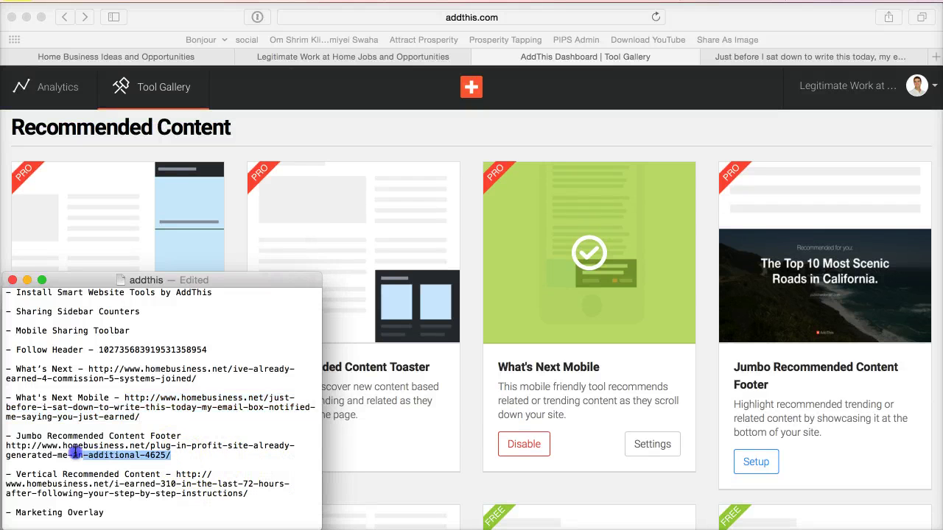
pyautogui.moveTo(181, 436); pyautogui.dragTo(39, 434)
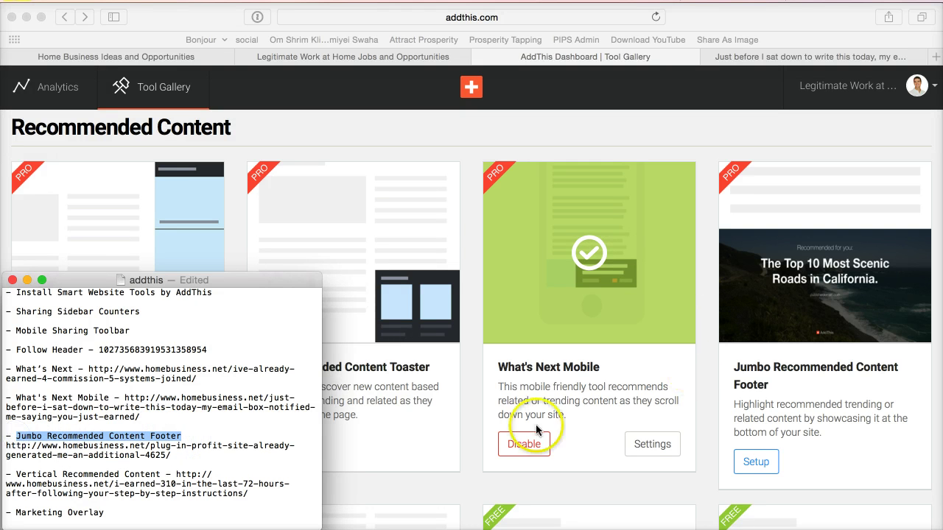
pyautogui.moveTo(171, 455); pyautogui.dragTo(3, 446)
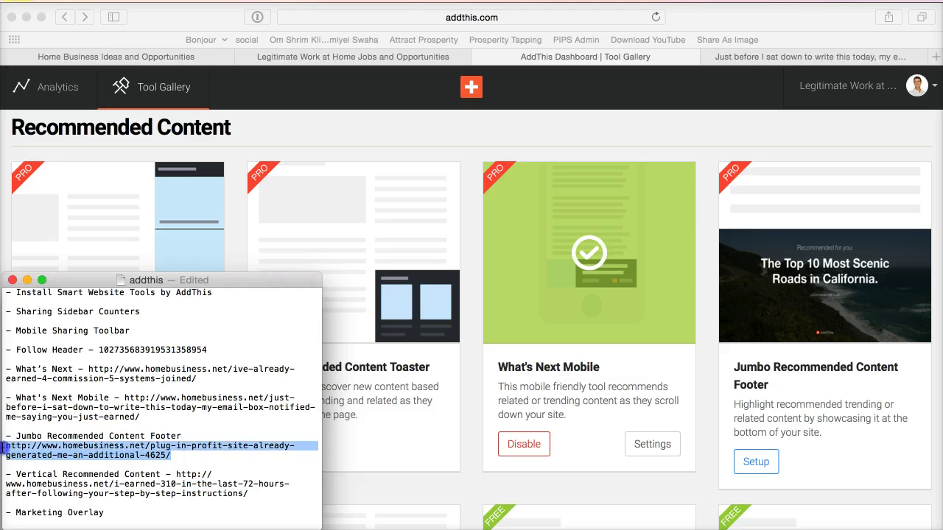
# Paste the review address into the article tab's address bar, append ?main-0, and select it.
pyautogui.click(810, 57)
pyautogui.click(477, 16)
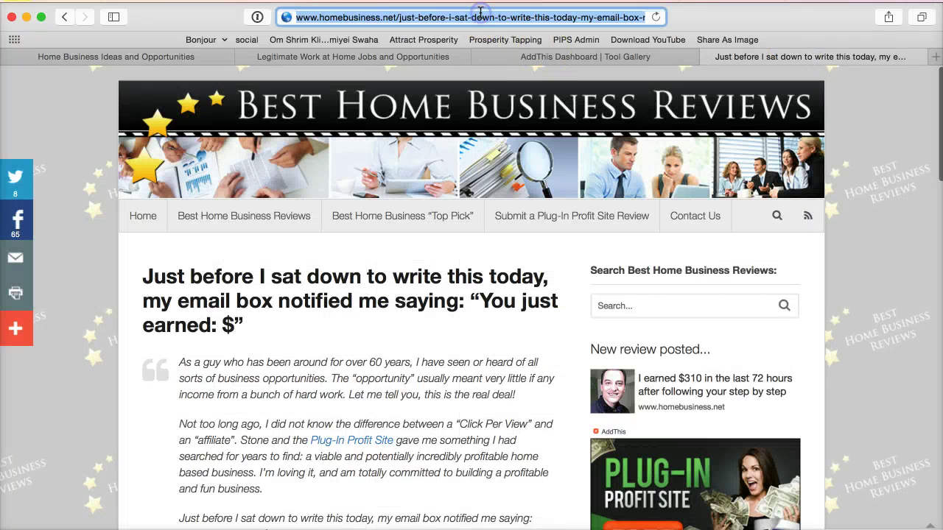
pyautogui.write('http://www.homebusiness.net/plug-in-profit-site-already-generated-me-an-additional-4625/')
pyautogui.write('?r')
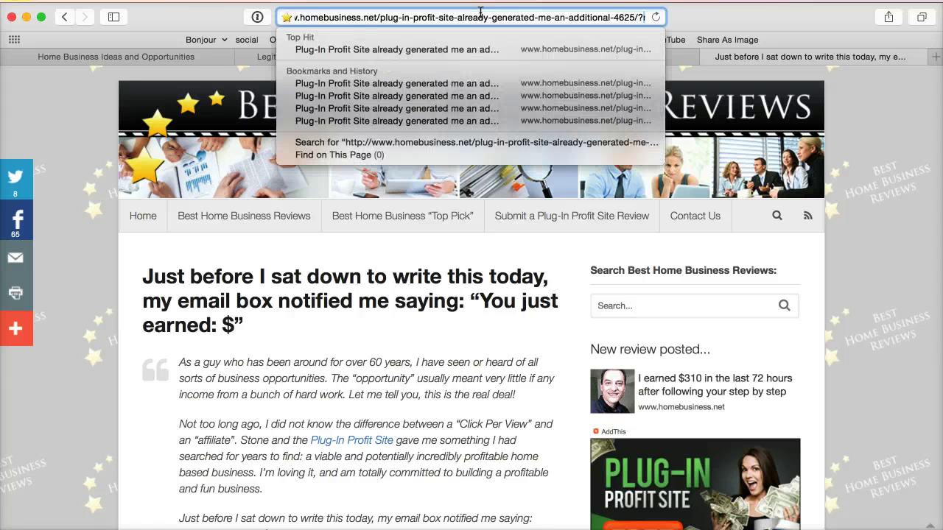
pyautogui.write('ain-0')
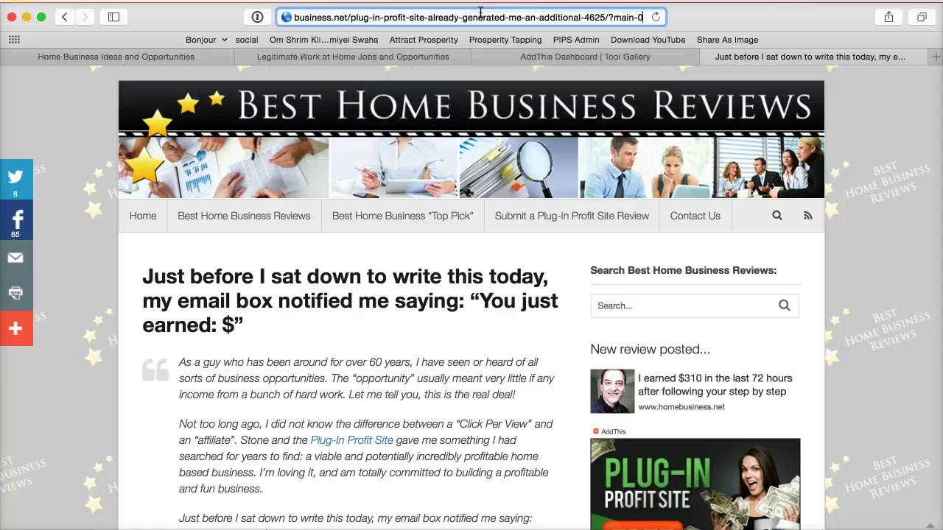
pyautogui.click(419, 23)
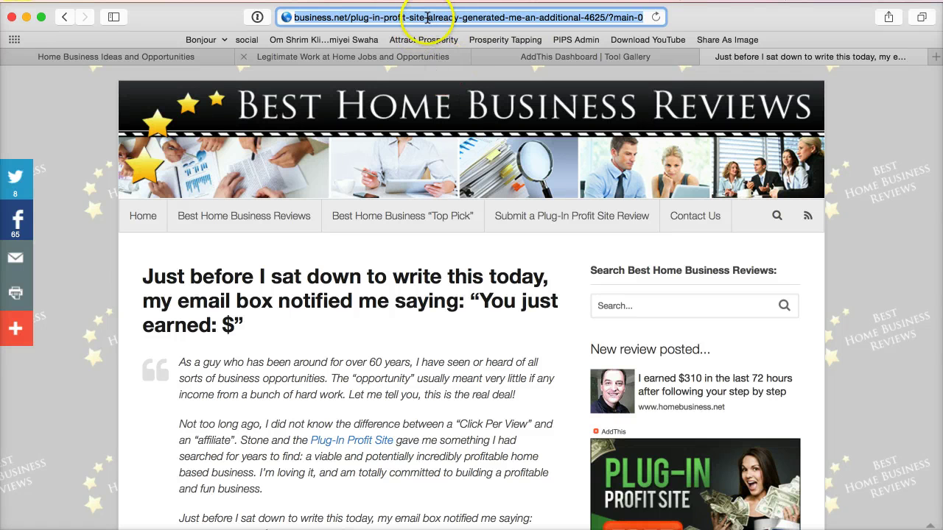
pyautogui.moveTo(441, 19); pyautogui.dragTo(188, 15)
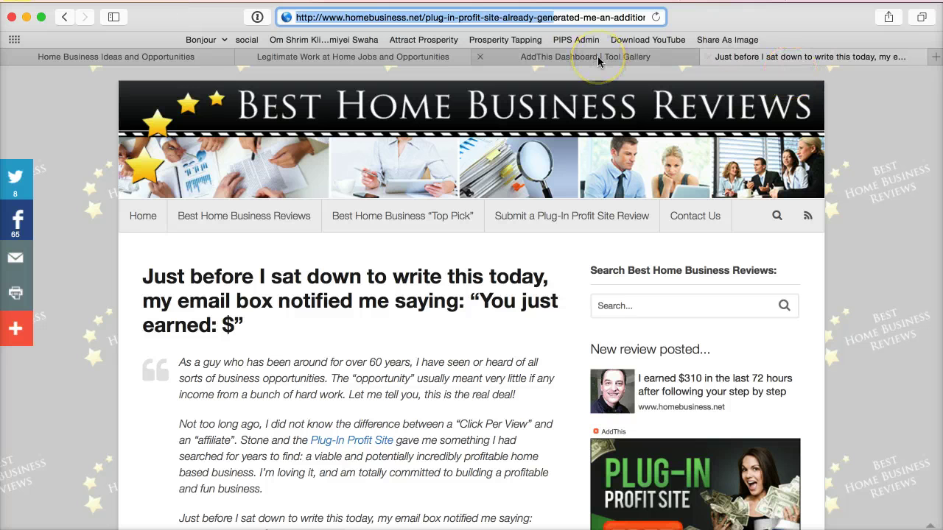
pyautogui.click(529, 64)
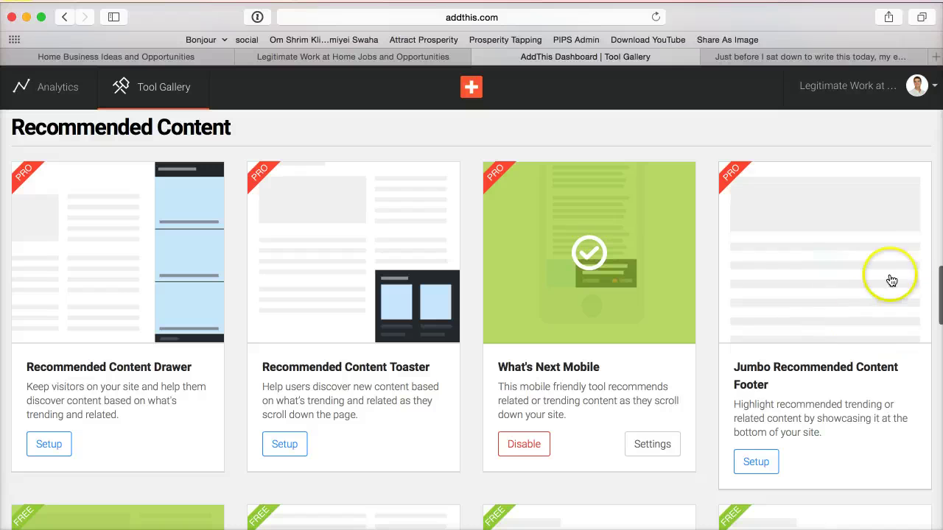
# Open the Jumbo Recommended Content Footer setup and replace its 'Recommended for you' title.
pyautogui.moveTo(826, 271)
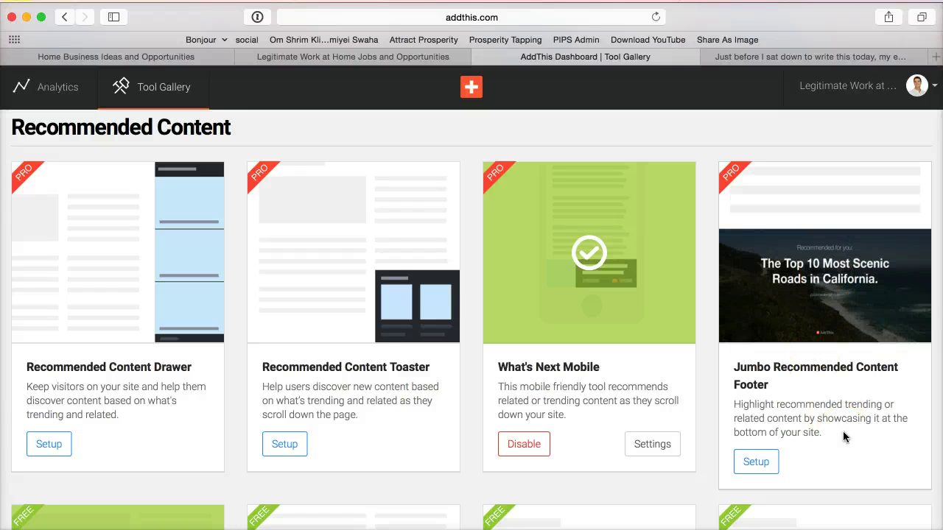
pyautogui.scroll(-2, 843, 433)
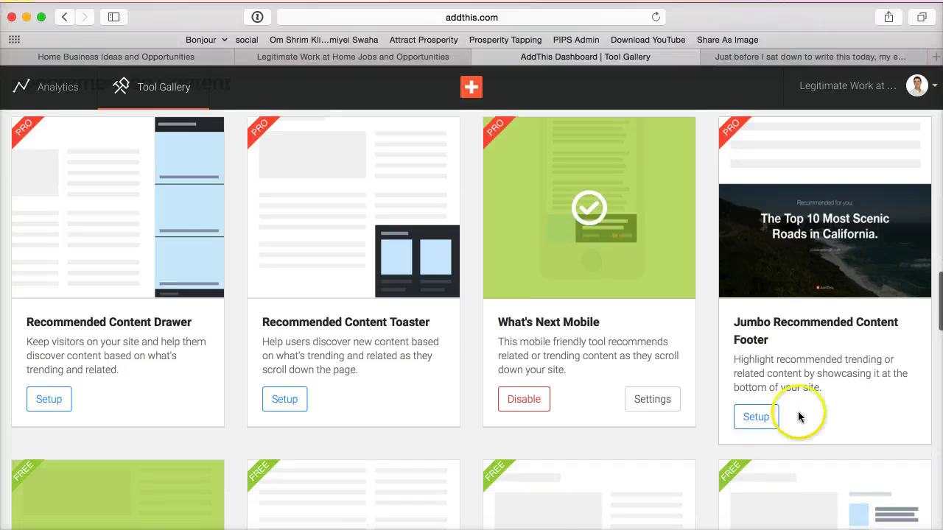
pyautogui.click(756, 417)
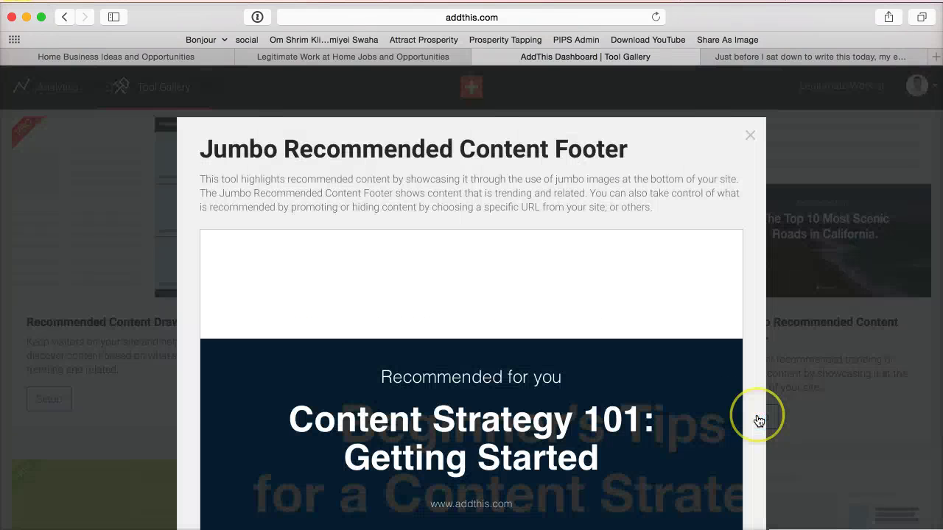
pyautogui.scroll(-3, 751, 401)
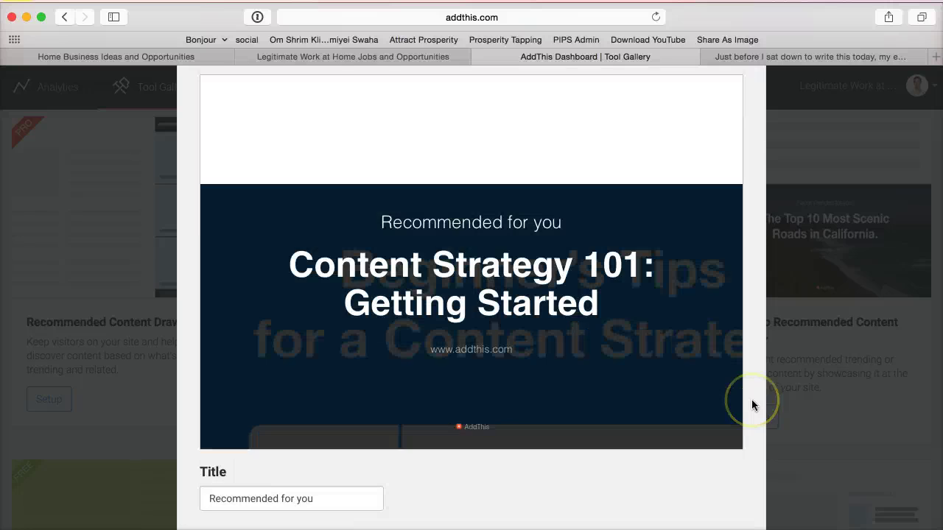
pyautogui.scroll(-2, 751, 399)
pyautogui.click(292, 436)
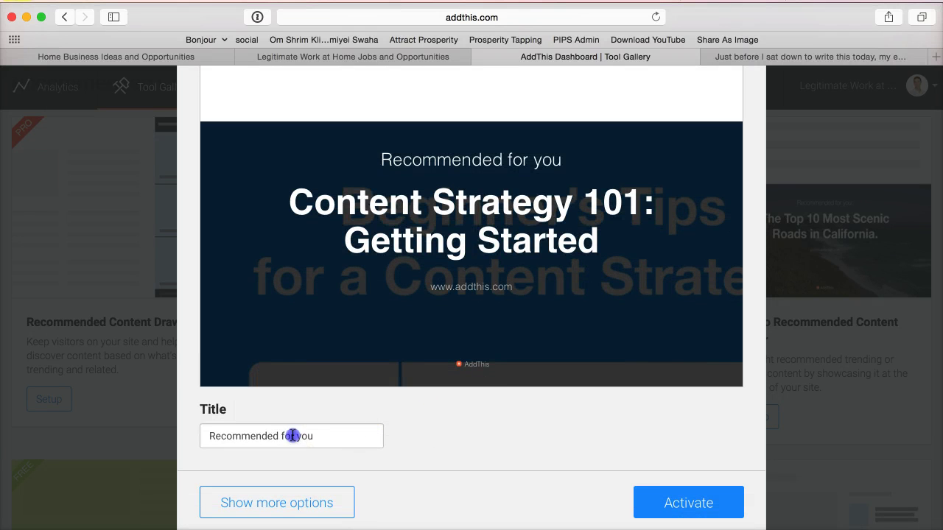
pyautogui.moveTo(313, 436); pyautogui.dragTo(151, 434)
pyautogui.write('New review posted...')
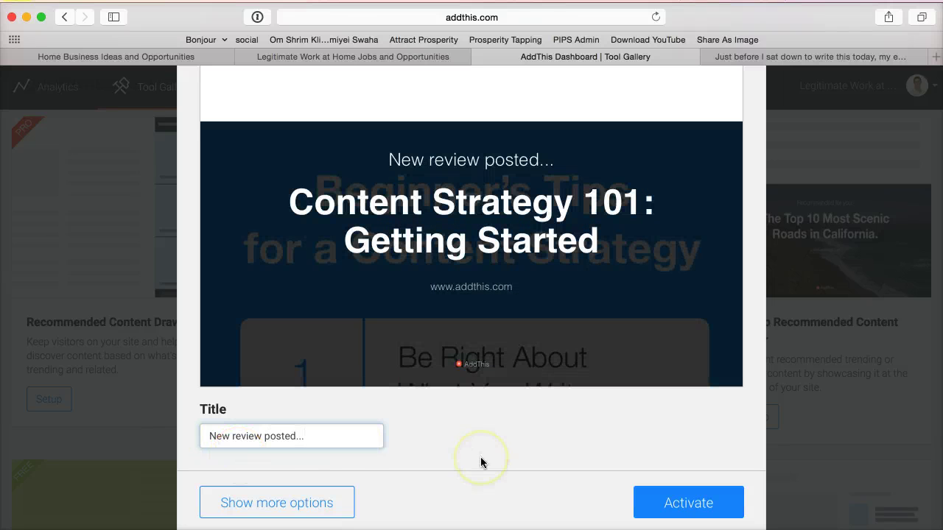
# Promote the Plug-In Profit Site review URL into the footer's first slot and activate it.
pyautogui.scroll(-2, 480, 460)
pyautogui.click(305, 456)
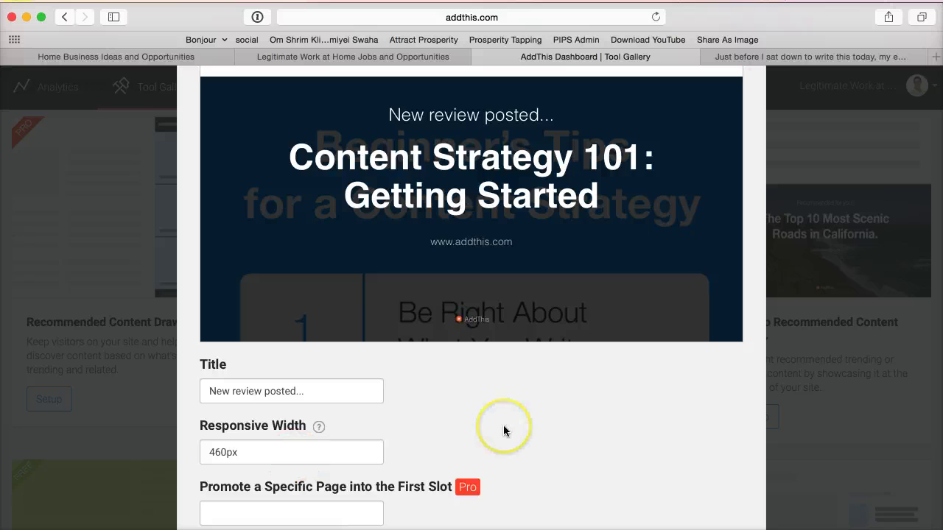
pyautogui.scroll(-5, 503, 425)
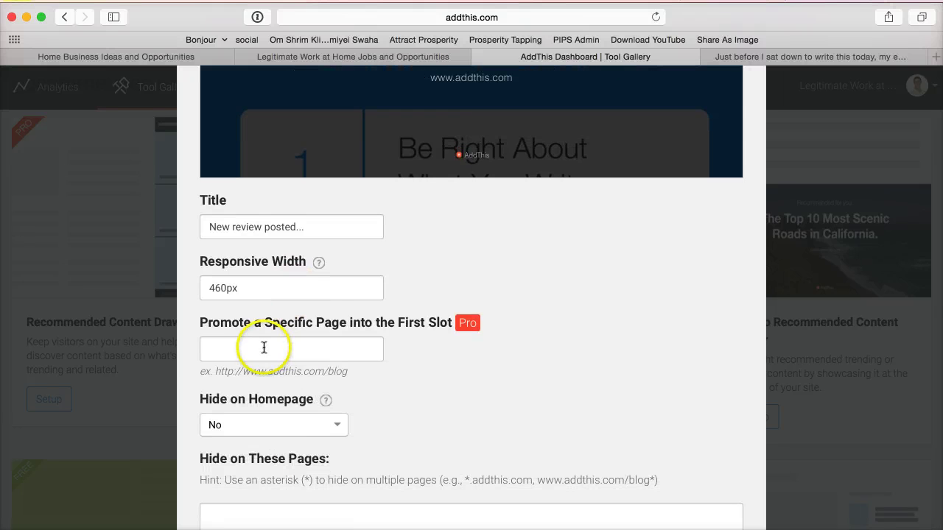
pyautogui.click(264, 347)
pyautogui.press('super+v')
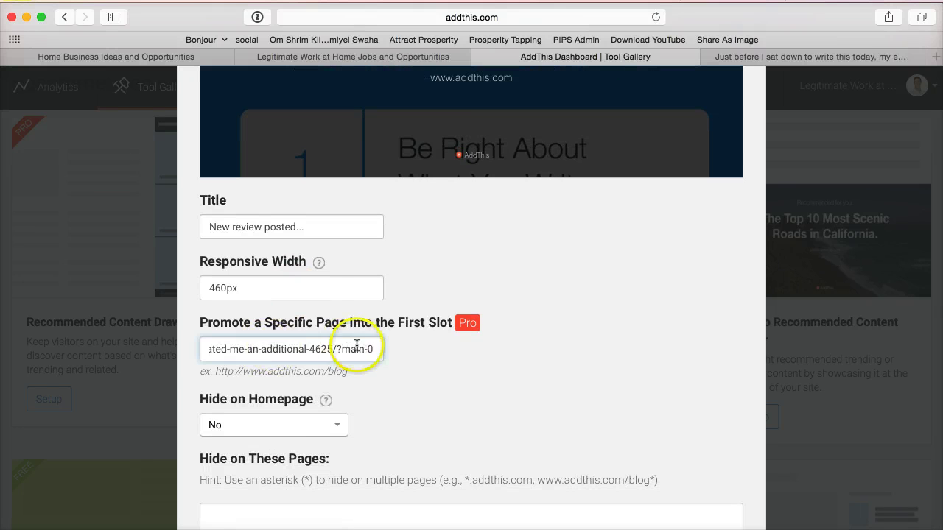
pyautogui.moveTo(372, 348); pyautogui.dragTo(114, 353)
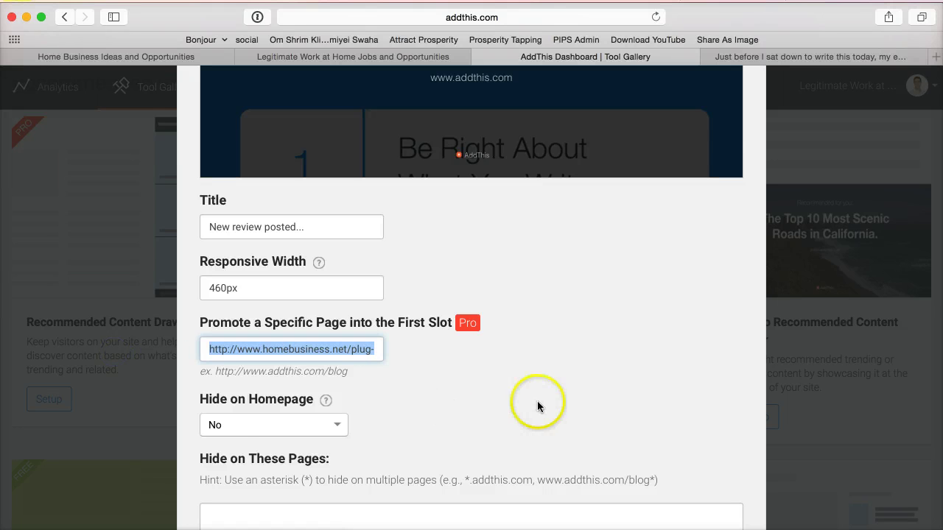
pyautogui.scroll(-2, 543, 404)
pyautogui.scroll(-5, 543, 403)
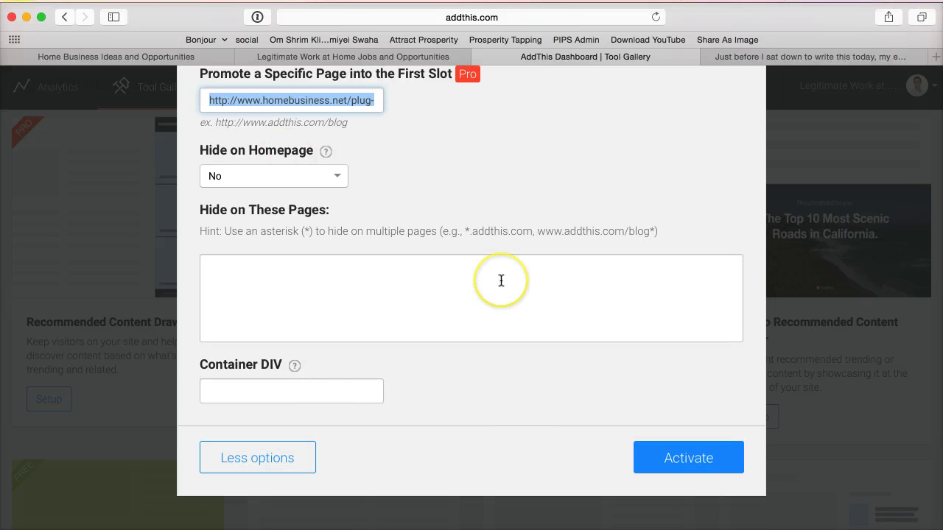
pyautogui.click(680, 459)
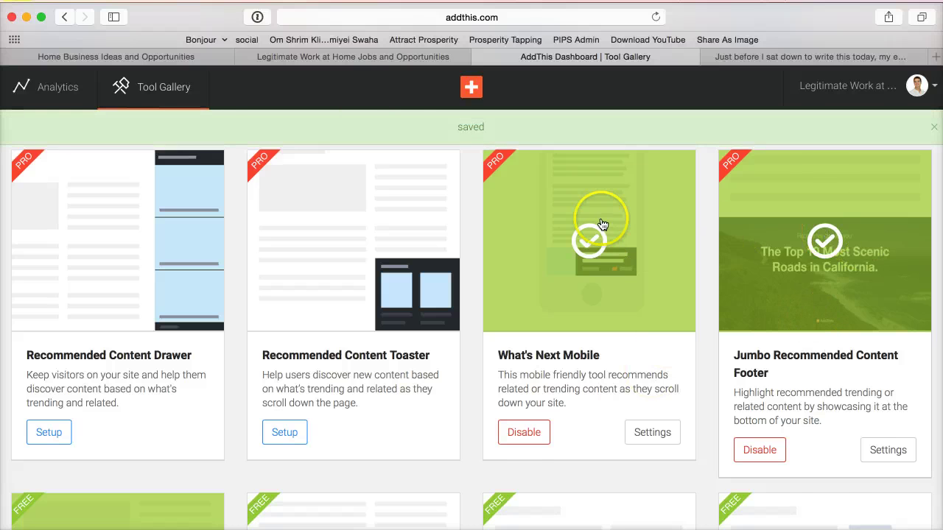
# Reload the shortcut2success.com site and scroll down to its new footer overlay.
pyautogui.click(353, 56)
pyautogui.scroll(5, 413, 204)
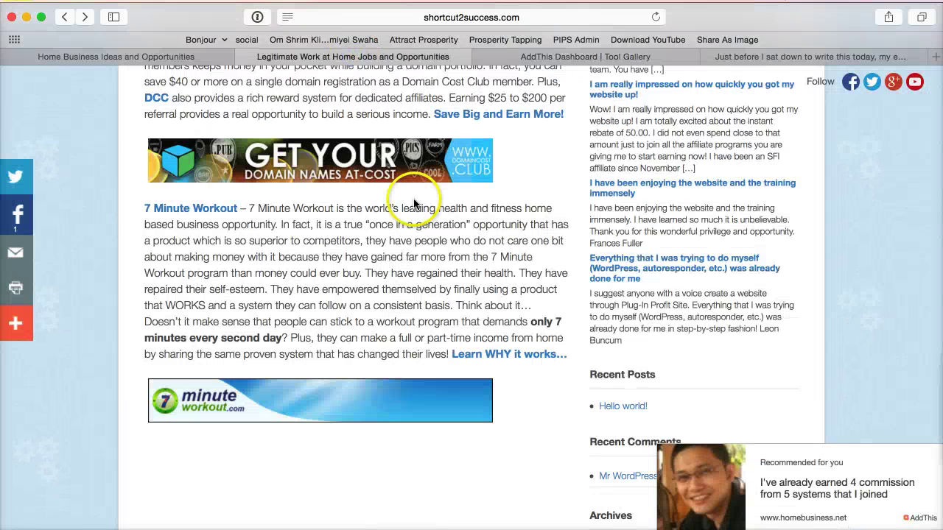
pyautogui.scroll(10, 413, 204)
pyautogui.click(545, 19)
pyautogui.click(550, 22)
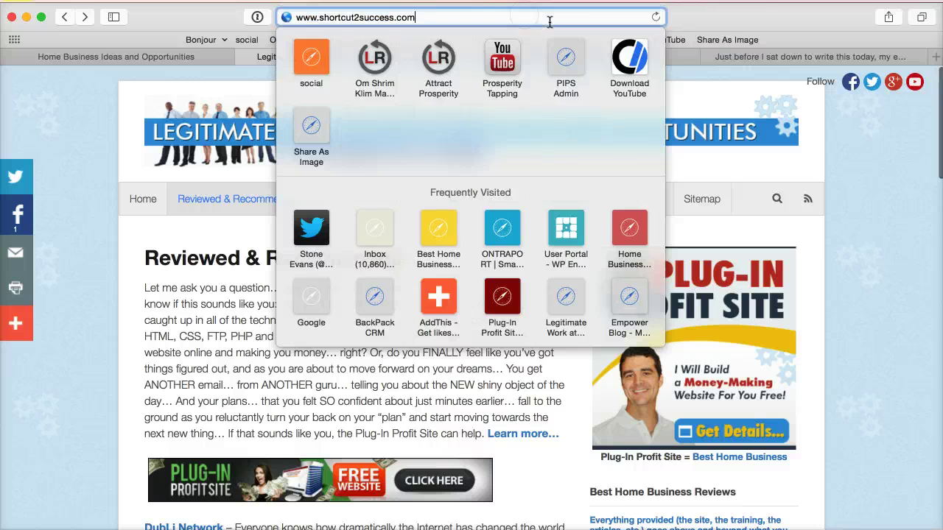
pyautogui.press('Return')
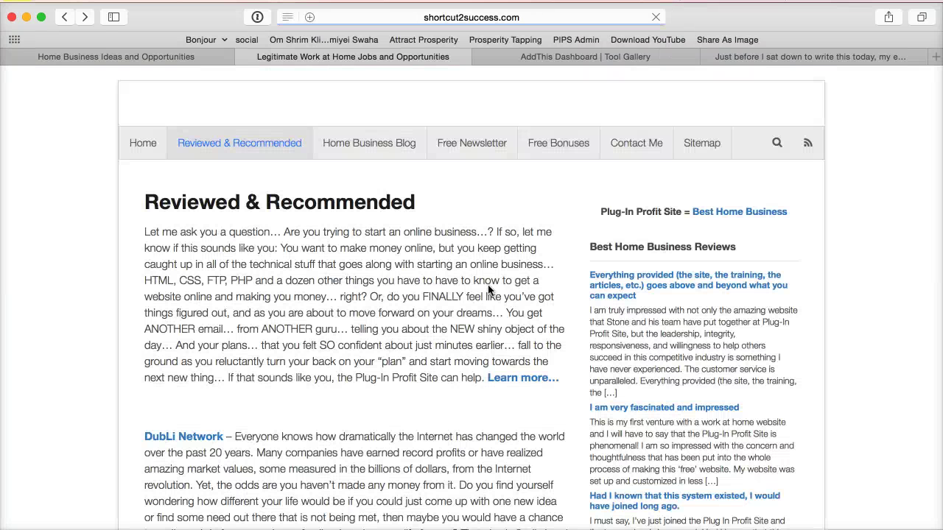
pyautogui.scroll(-20, 488, 286)
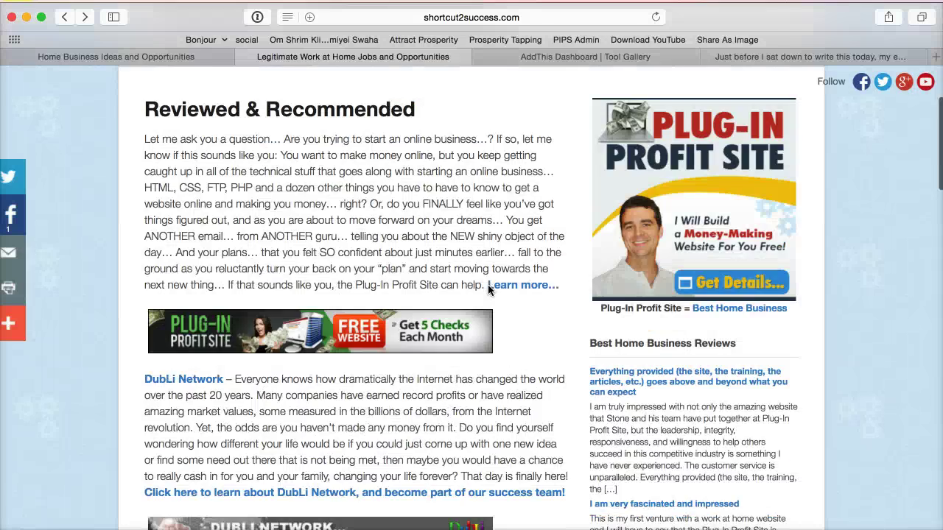
pyautogui.scroll(-5, 487, 290)
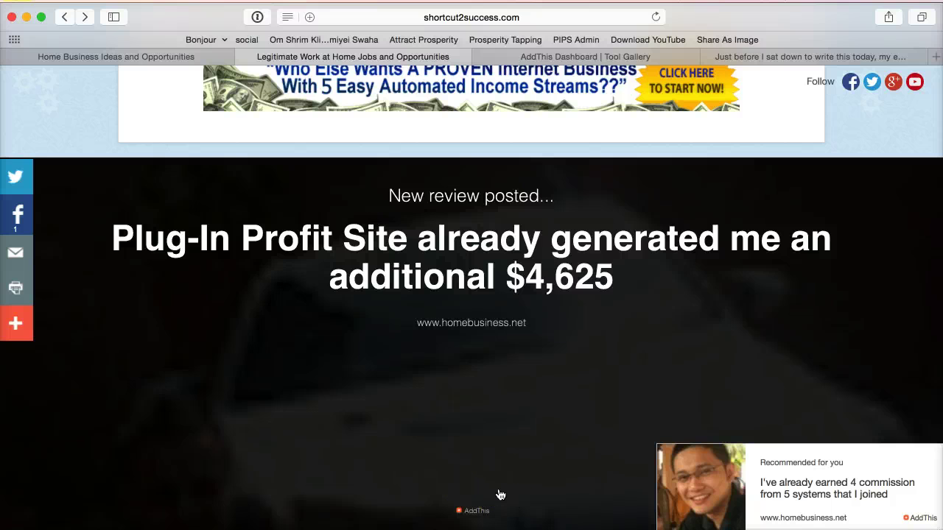
pyautogui.scroll(3, 507, 383)
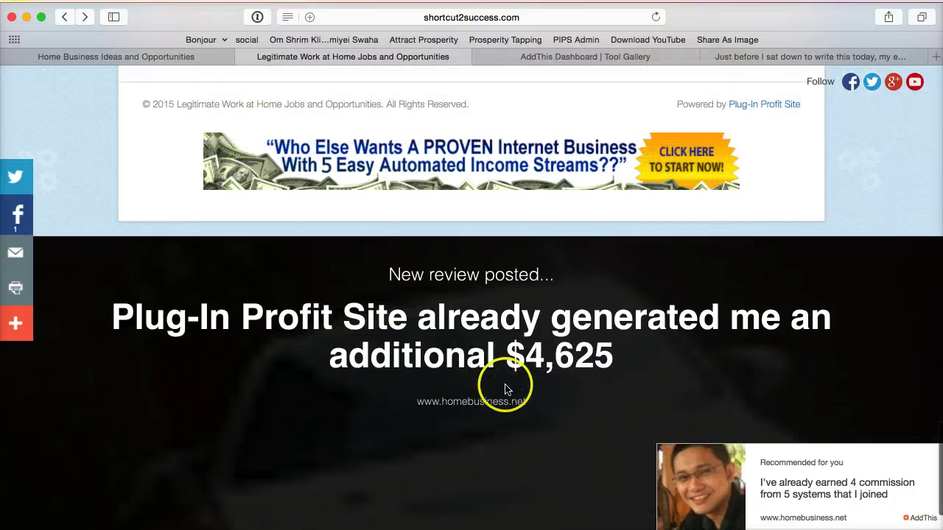
# Open the $4,625 Plug-In Profit Site review from the footer overlay and look through it.
pyautogui.click(507, 329)
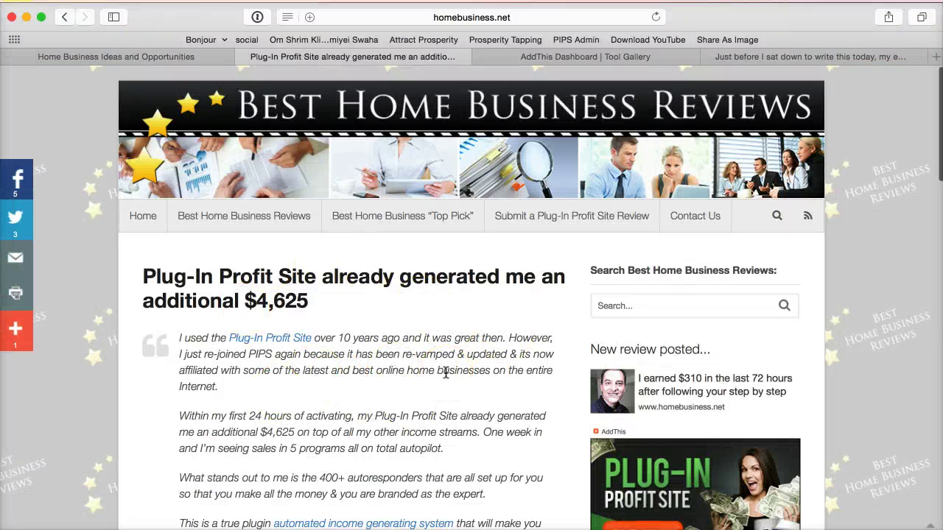
pyautogui.click(446, 368)
pyautogui.scroll(-3, 446, 365)
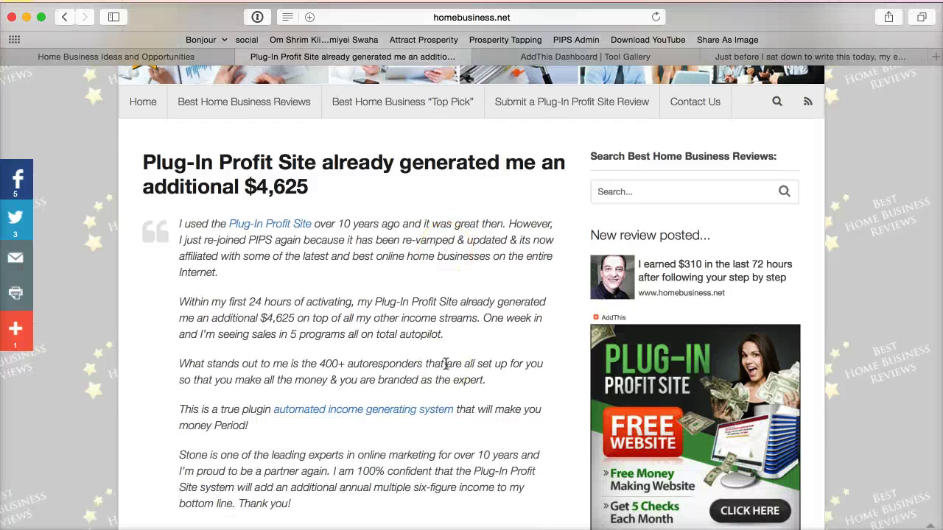
pyautogui.click(467, 332)
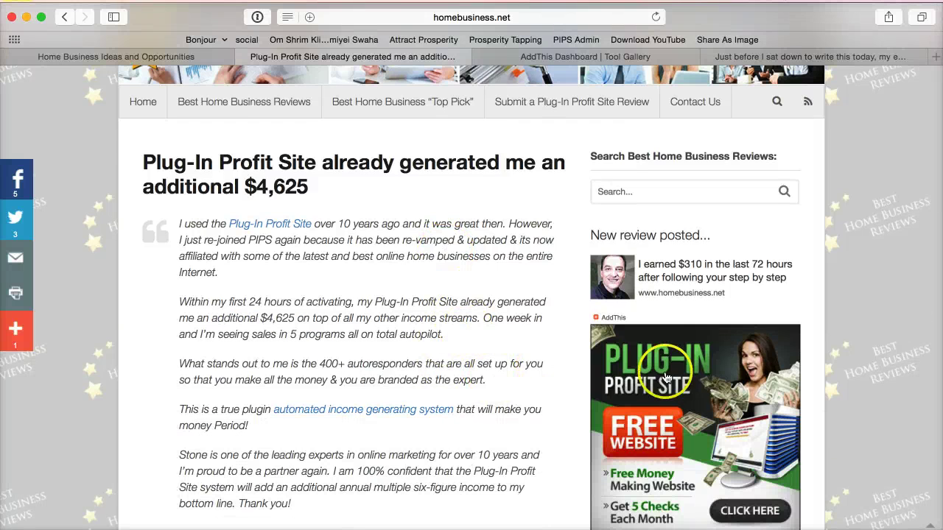
pyautogui.click(685, 387)
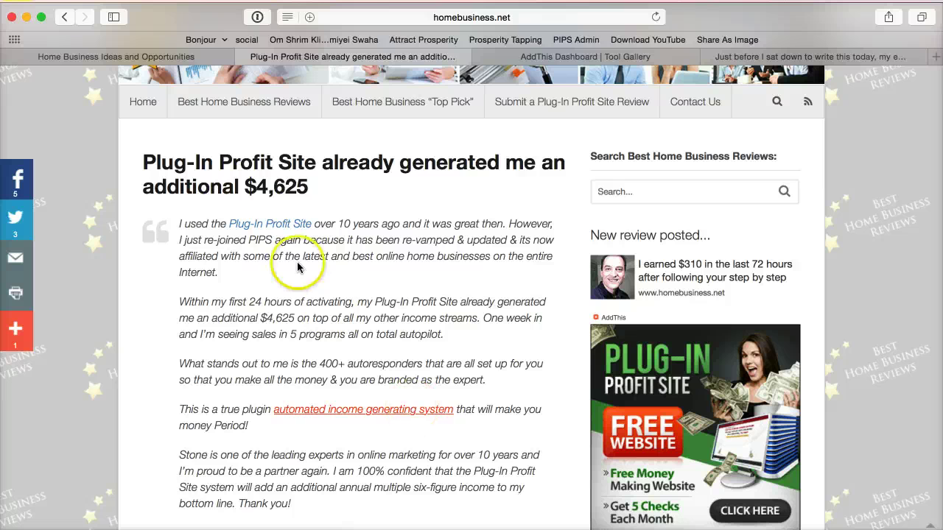
pyautogui.click(404, 364)
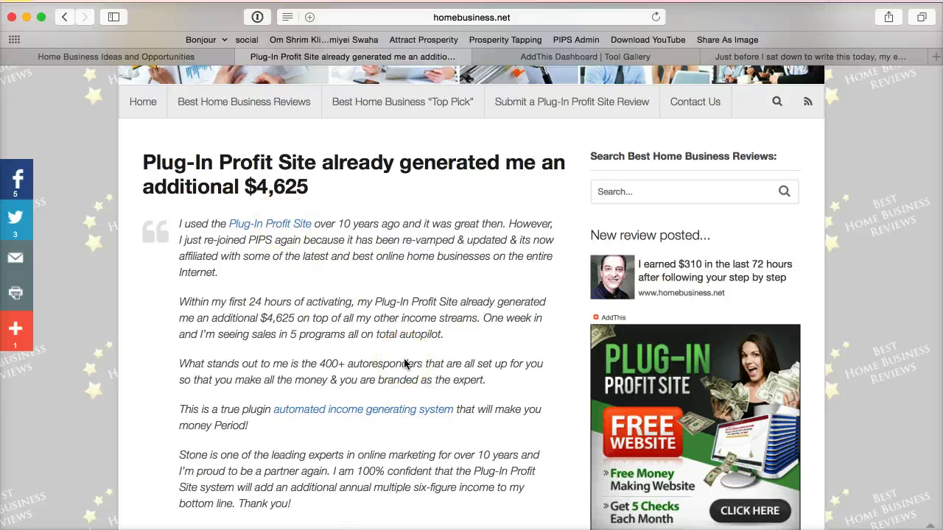
pyautogui.click(453, 401)
pyautogui.click(482, 374)
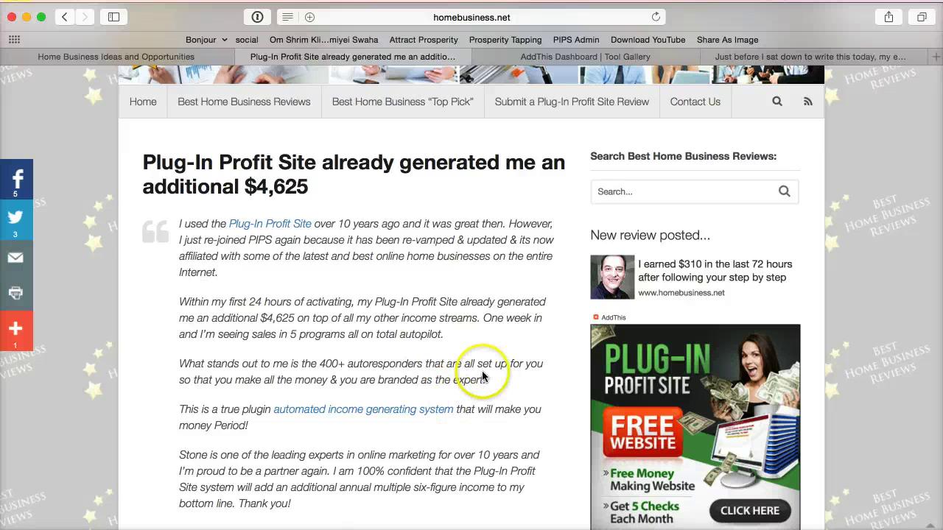
pyautogui.click(544, 57)
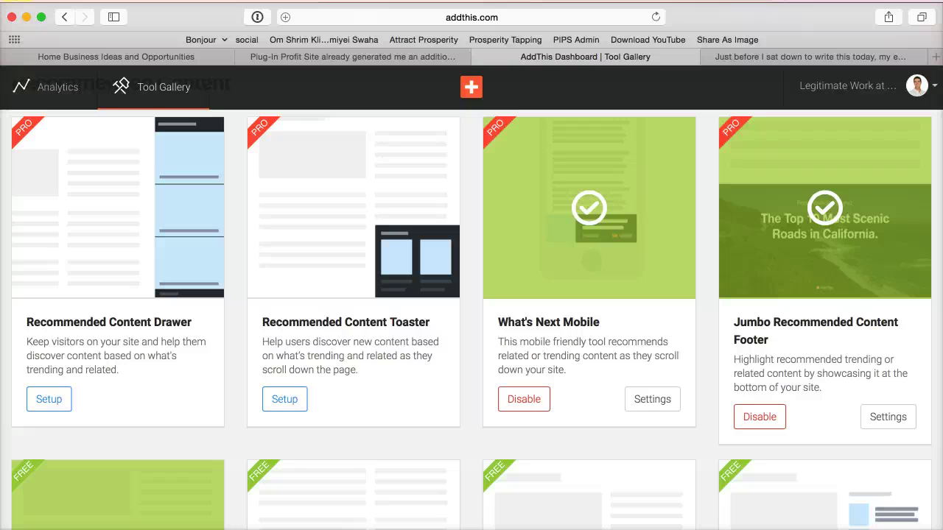
# Copy the Vertical Recommended Content URL from the notes into the last tab's address bar.
pyautogui.press('super+Tab')
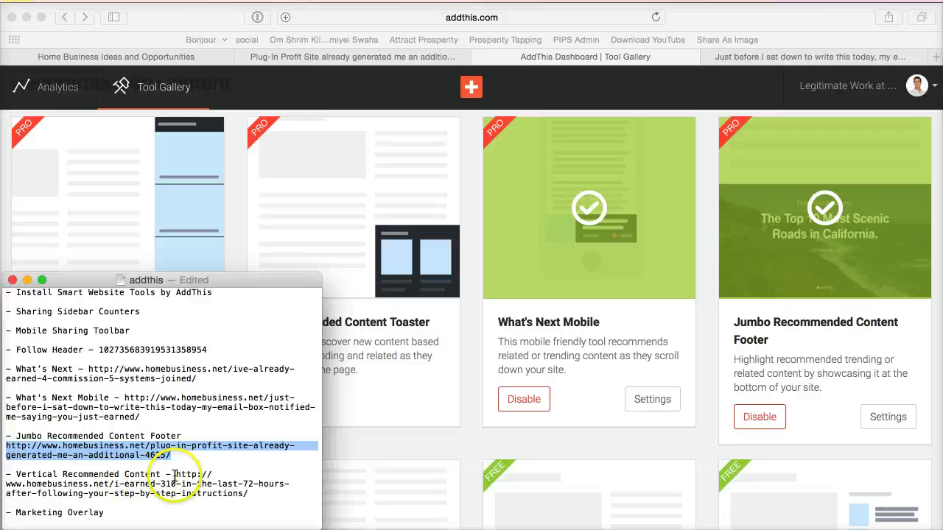
pyautogui.moveTo(175, 475); pyautogui.dragTo(249, 489)
pyautogui.press('super+c')
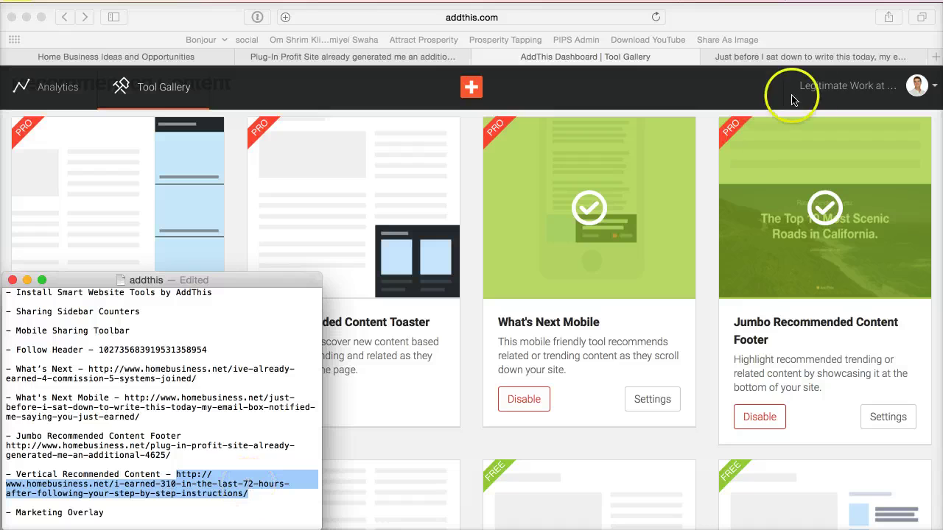
pyautogui.click(869, 59)
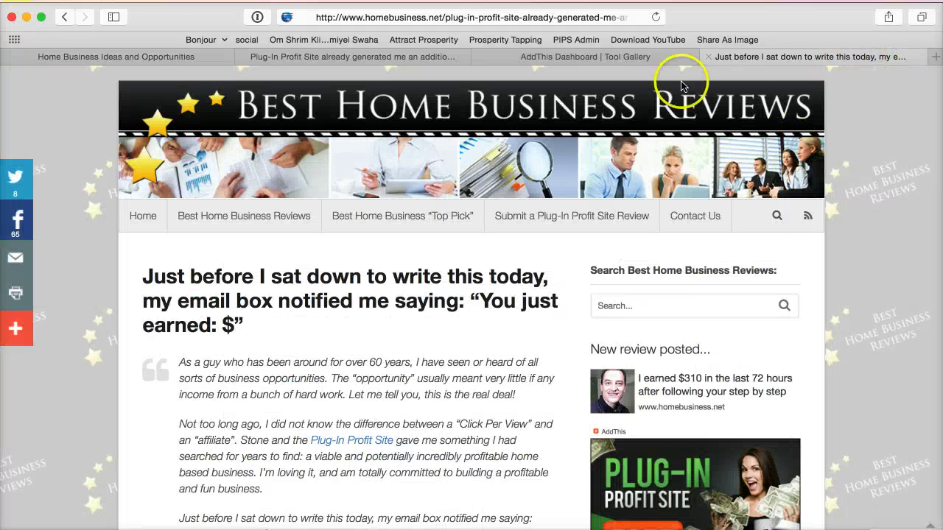
pyautogui.click(416, 19)
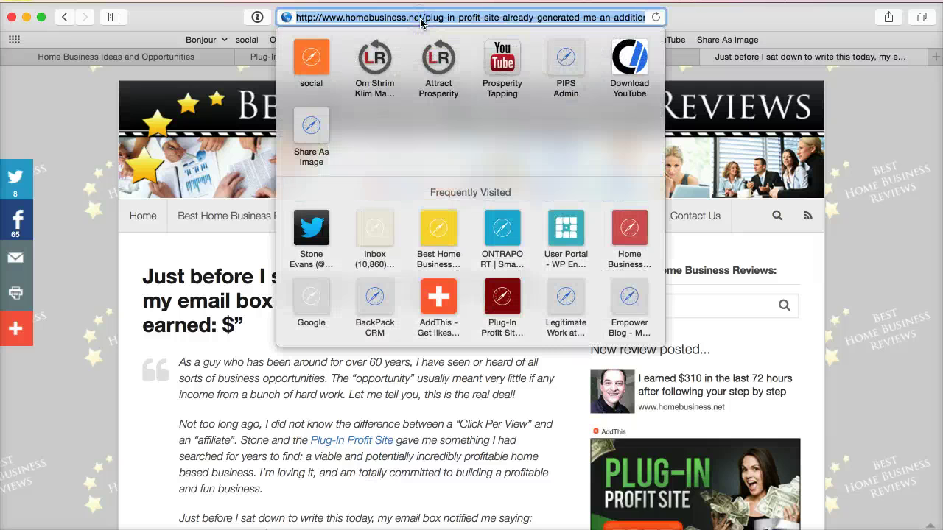
pyautogui.press('super+v')
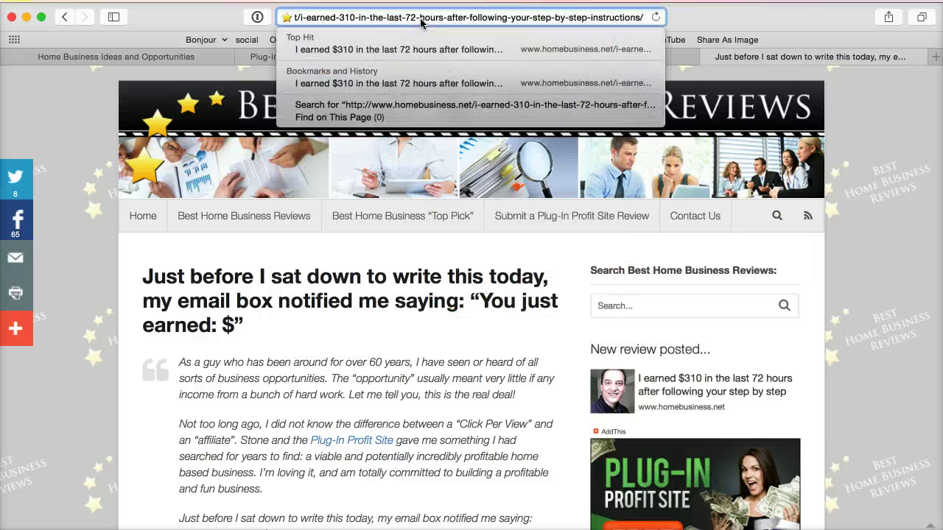
# Append ?main-0 and load the 'I earned $310 in the last 72 hours' review page.
pyautogui.write('?main-0')
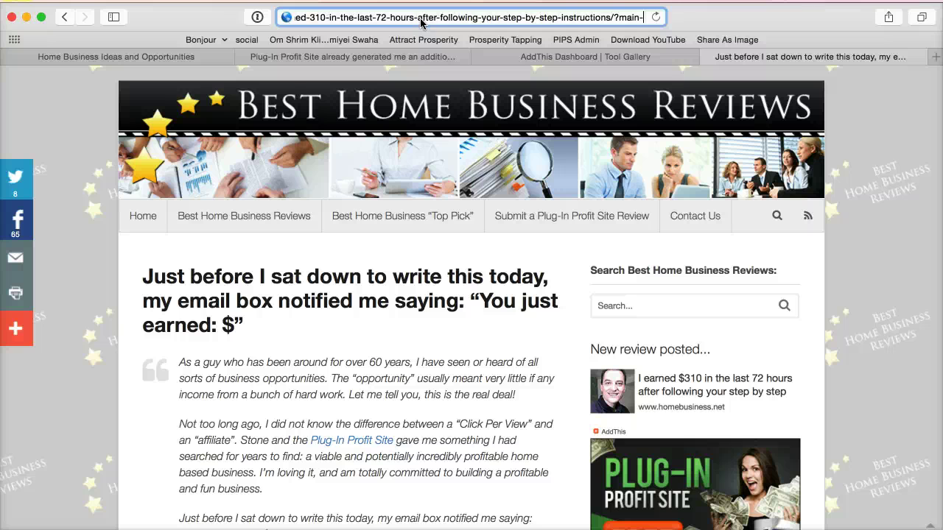
pyautogui.click(394, 17)
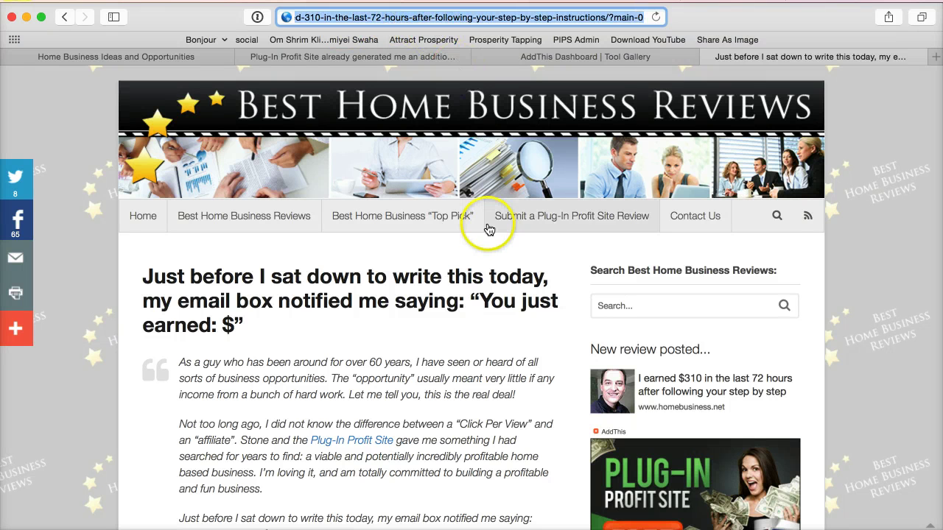
pyautogui.press('Return')
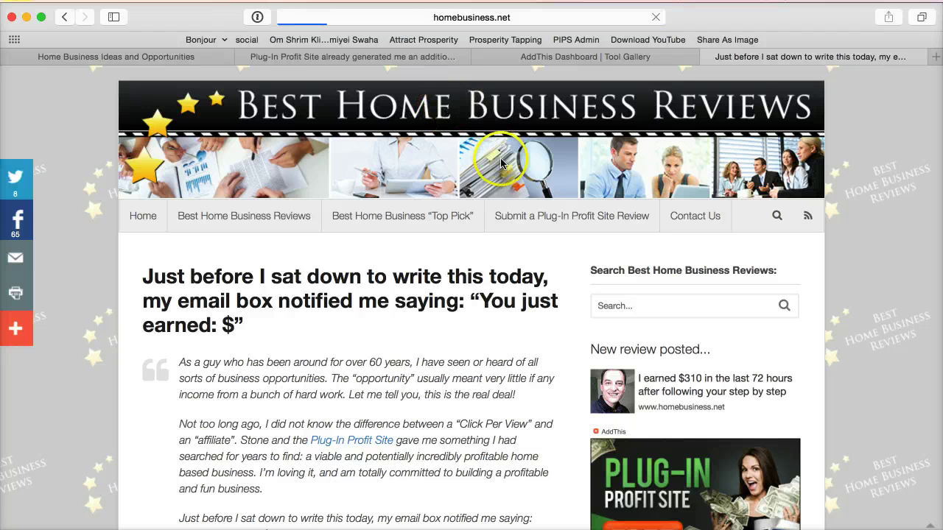
pyautogui.scroll(-1, 416, 416)
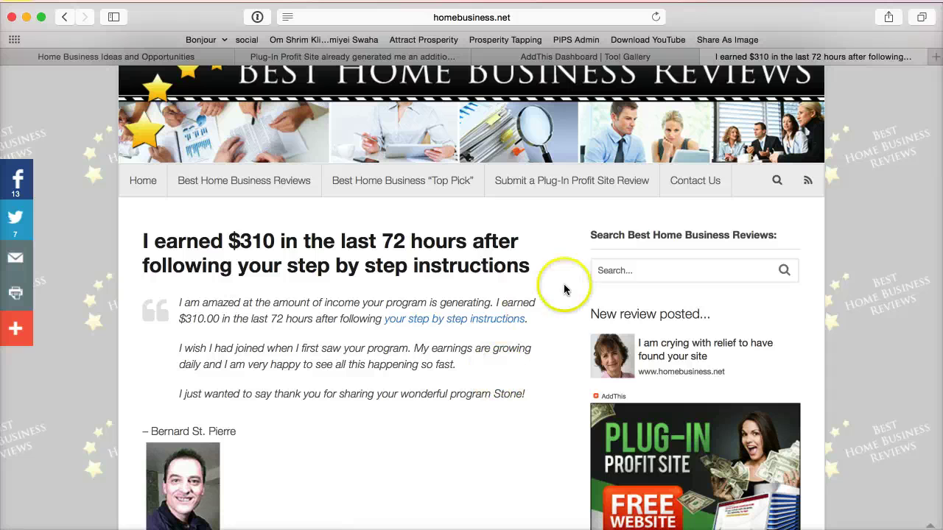
pyautogui.click(556, 60)
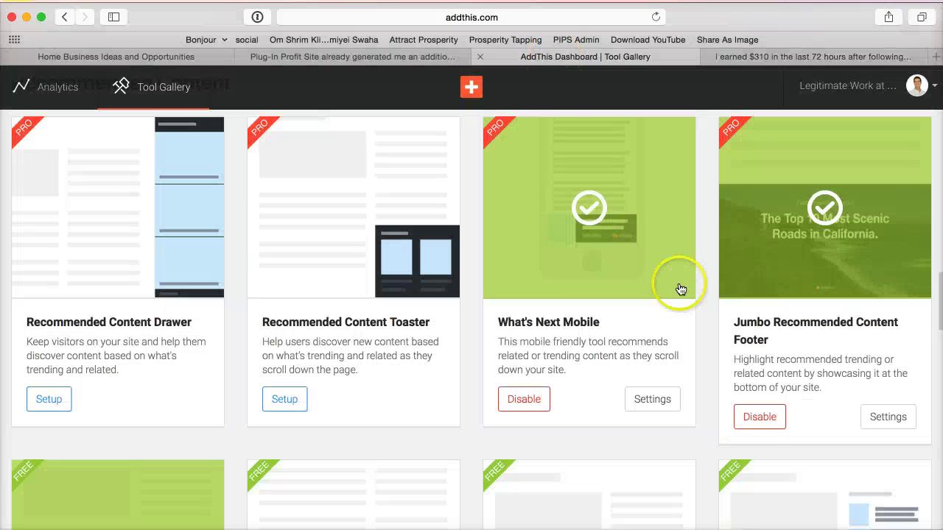
pyautogui.scroll(-5, 684, 294)
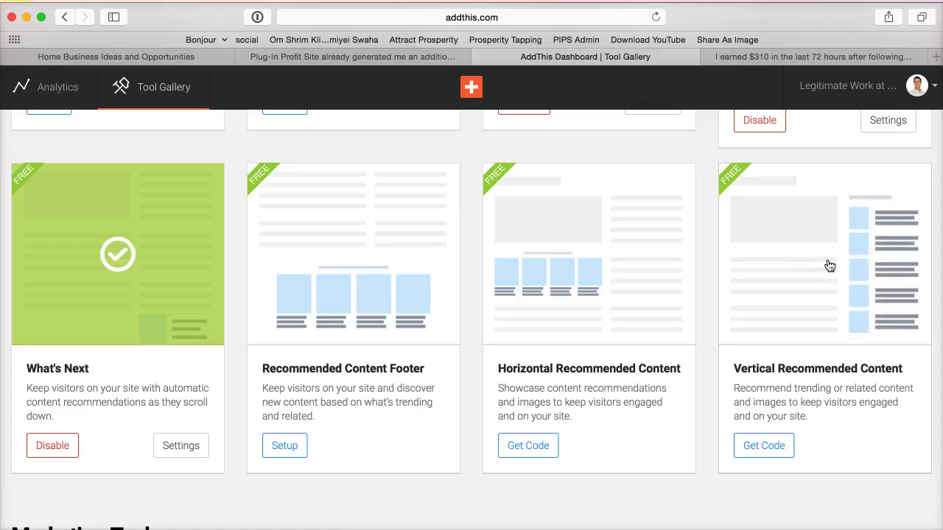
# Retitle the Vertical Recommended Content box 'New review posted...' and limit it to 1 item.
pyautogui.click(772, 447)
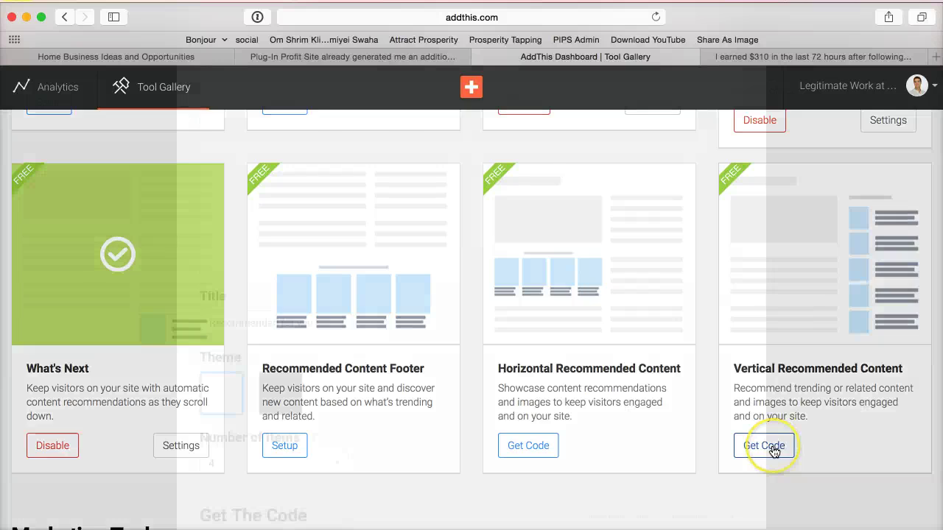
pyautogui.scroll(-5, 751, 401)
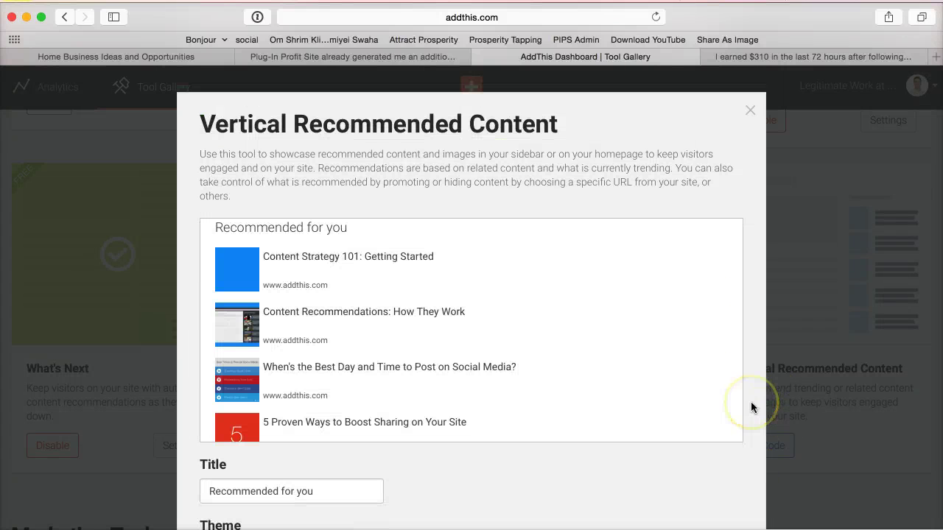
pyautogui.moveTo(331, 300); pyautogui.dragTo(170, 300)
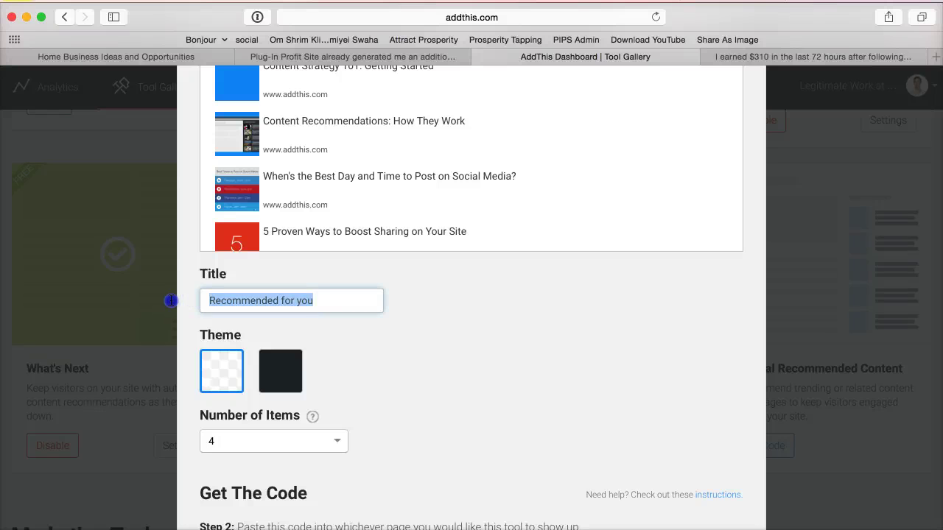
pyautogui.write('New review posted...')
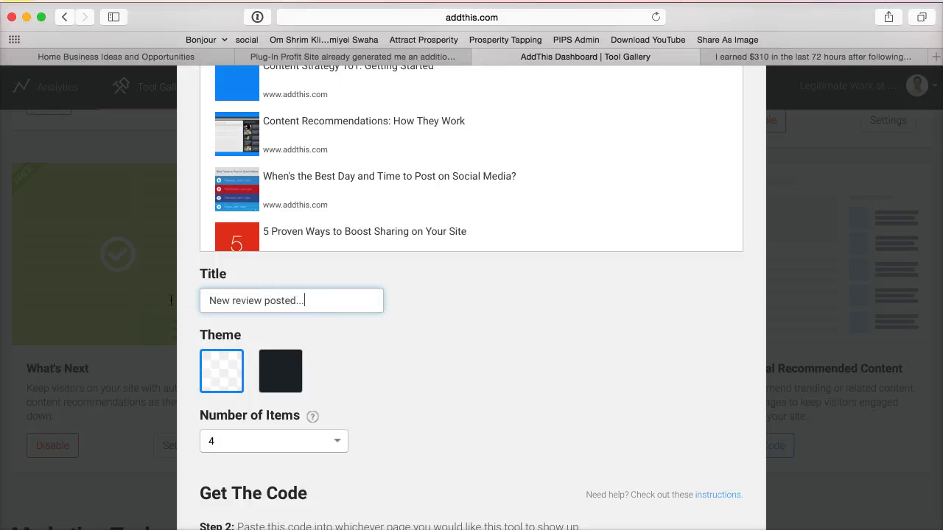
pyautogui.scroll(-3, 421, 440)
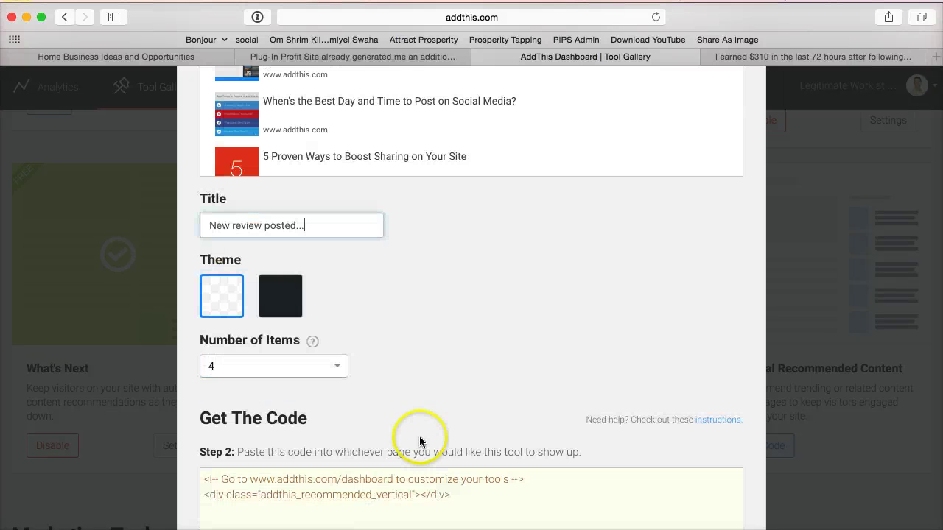
pyautogui.click(337, 354)
pyautogui.click(290, 379)
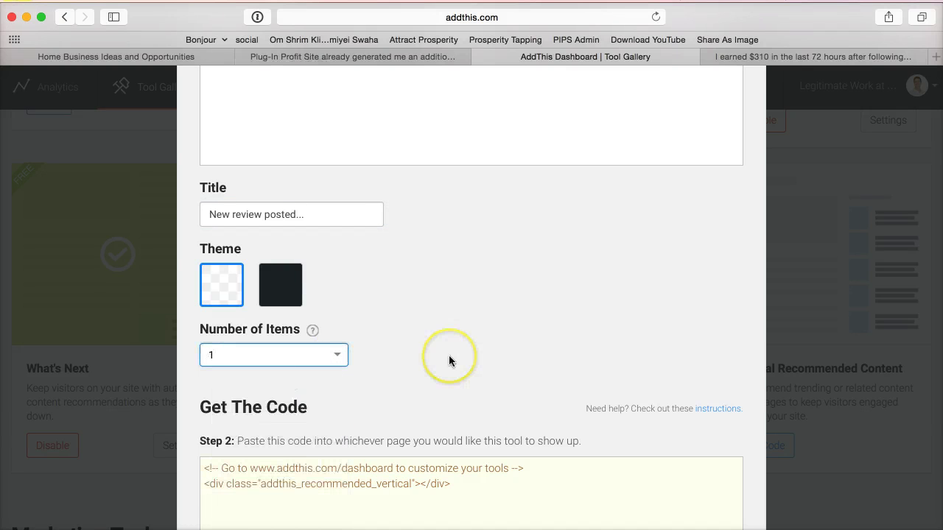
pyautogui.scroll(-4, 449, 361)
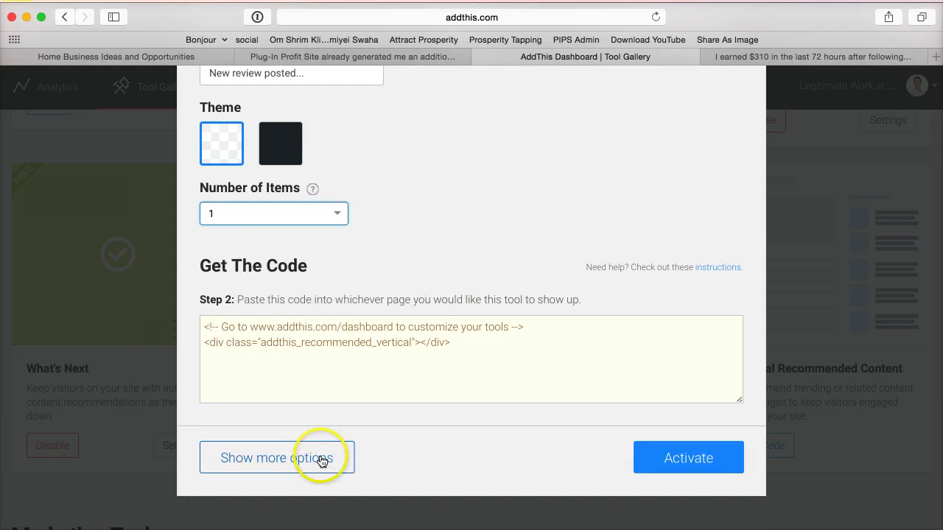
# Promote the homebusiness.net review URL into the first slot and select the embed code.
pyautogui.click(322, 461)
pyautogui.scroll(-2, 473, 390)
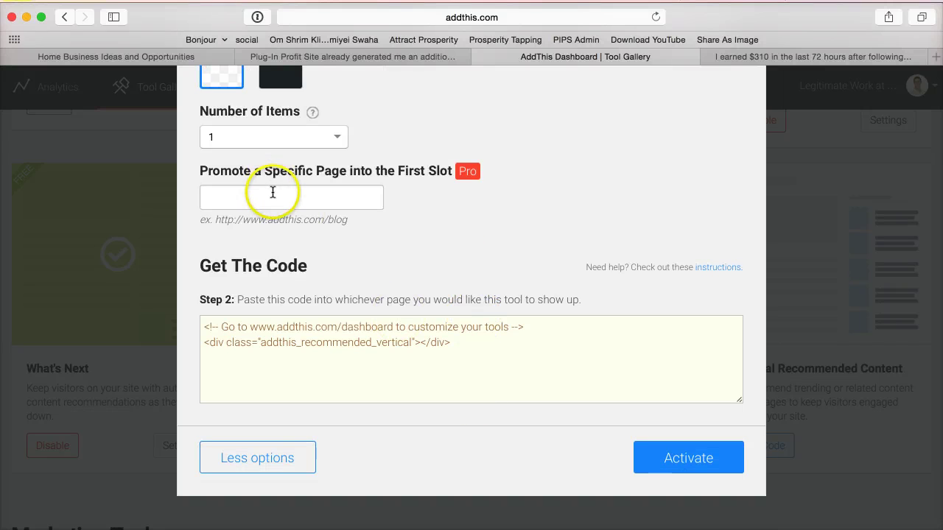
pyautogui.click(249, 196)
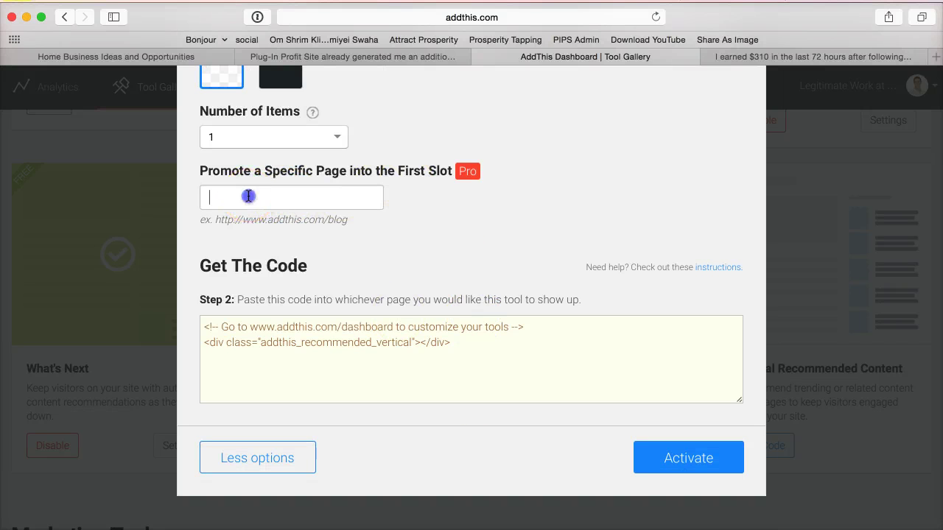
pyautogui.press('super+v')
pyautogui.moveTo(337, 197); pyautogui.dragTo(365, 198)
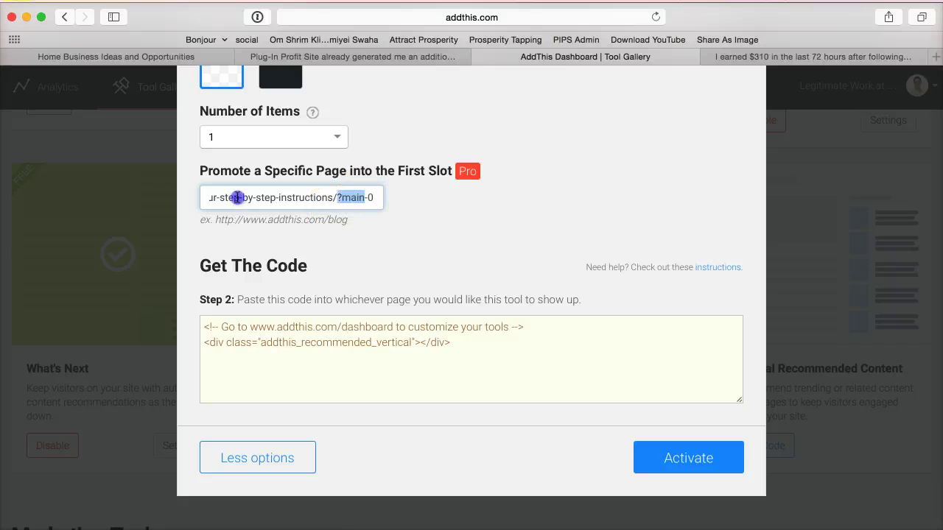
pyautogui.moveTo(237, 198); pyautogui.dragTo(146, 193)
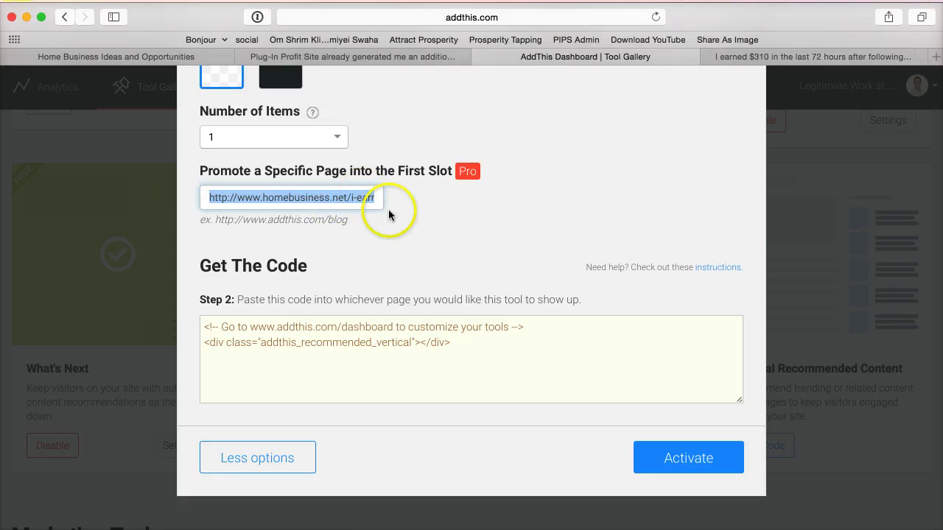
pyautogui.scroll(4, 516, 243)
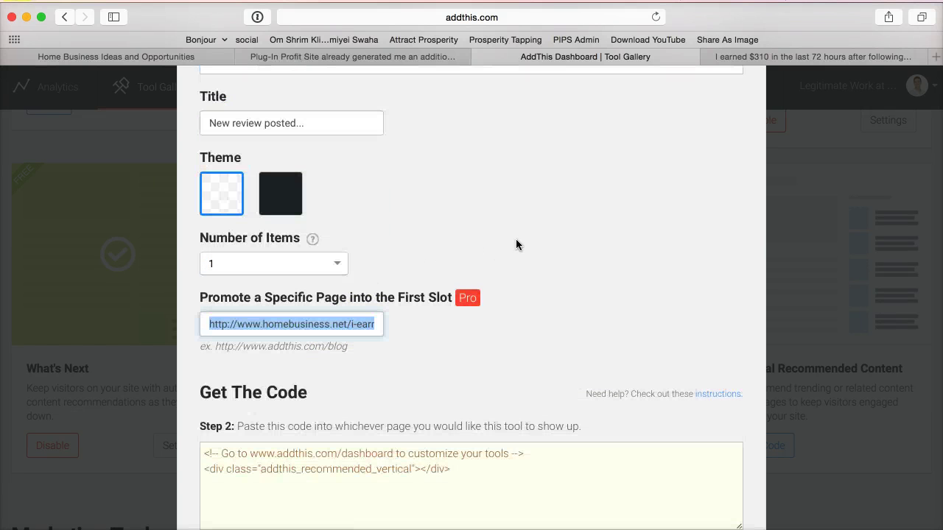
pyautogui.scroll(5, 516, 240)
pyautogui.scroll(-5, 516, 241)
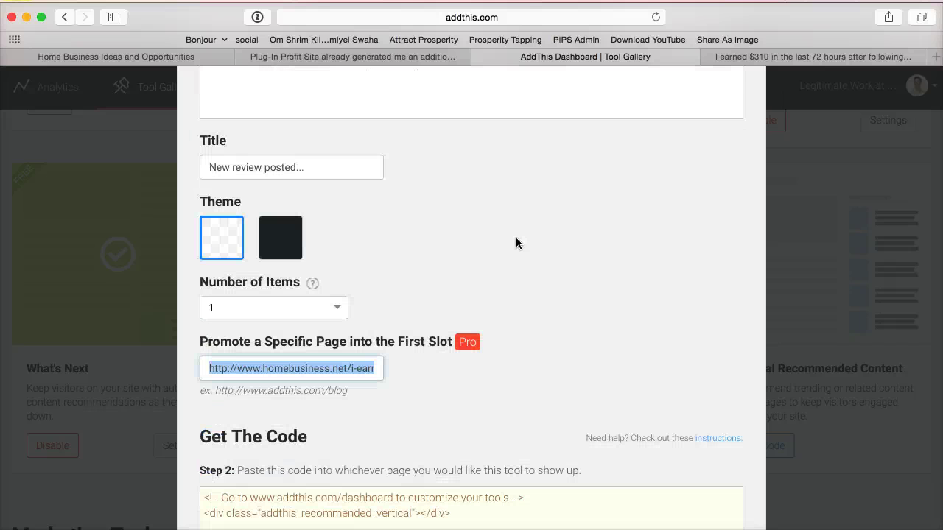
pyautogui.scroll(-3, 508, 400)
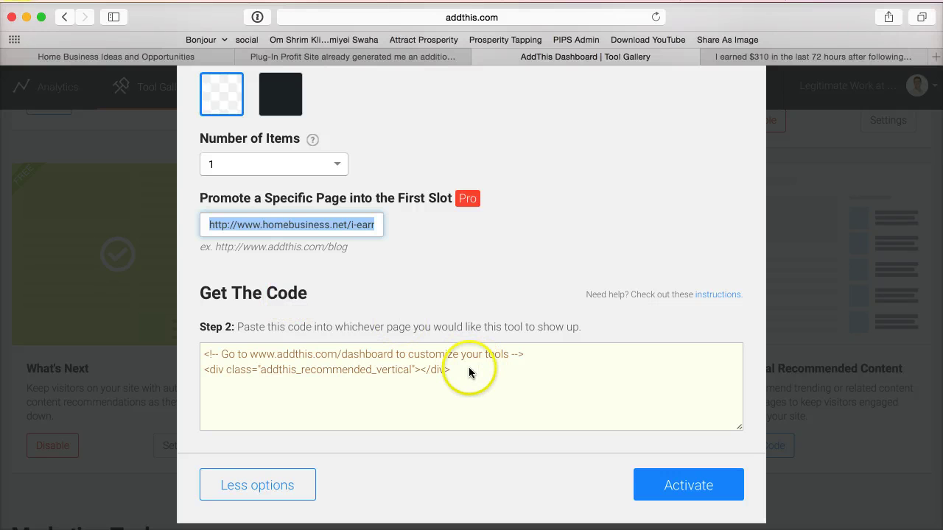
pyautogui.moveTo(469, 372); pyautogui.dragTo(209, 359)
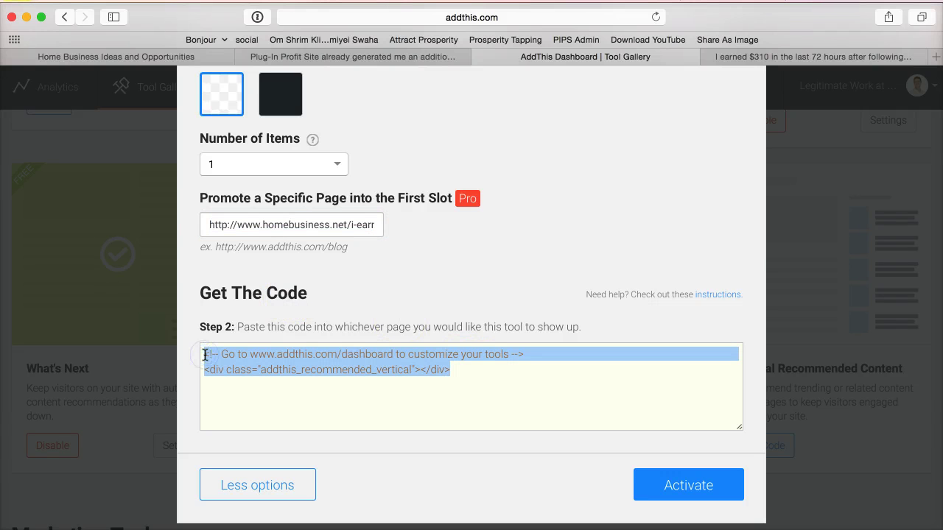
# Activate Vertical Recommended Content and check its 'New review posted...' box on the review site pages.
pyautogui.click(690, 491)
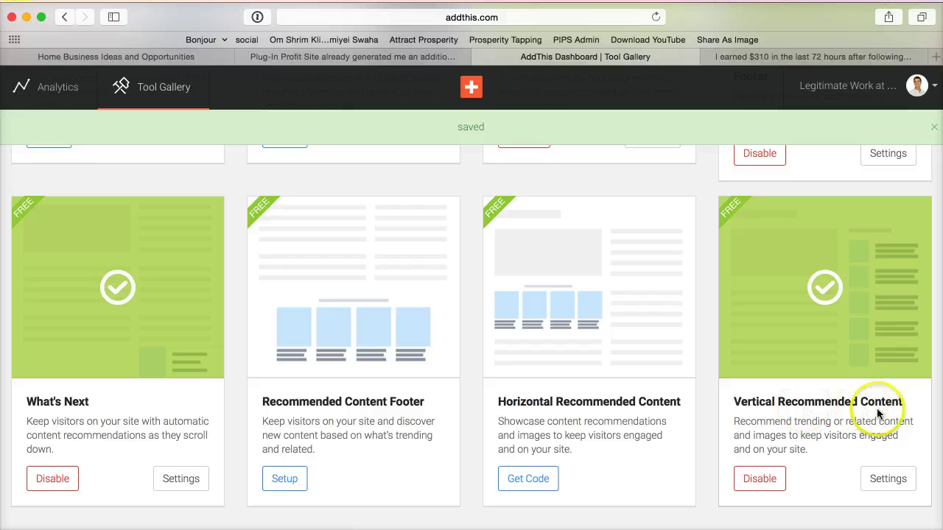
pyautogui.click(356, 59)
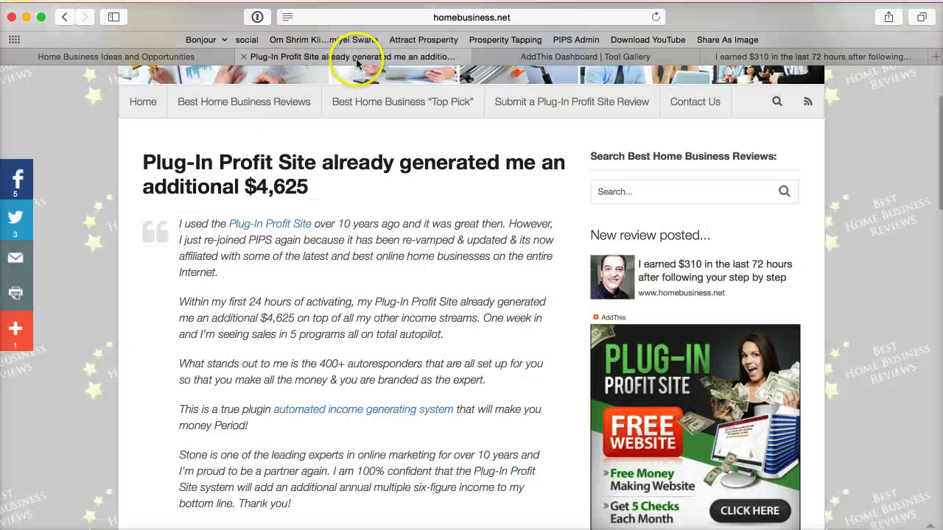
pyautogui.click(149, 61)
pyautogui.click(309, 57)
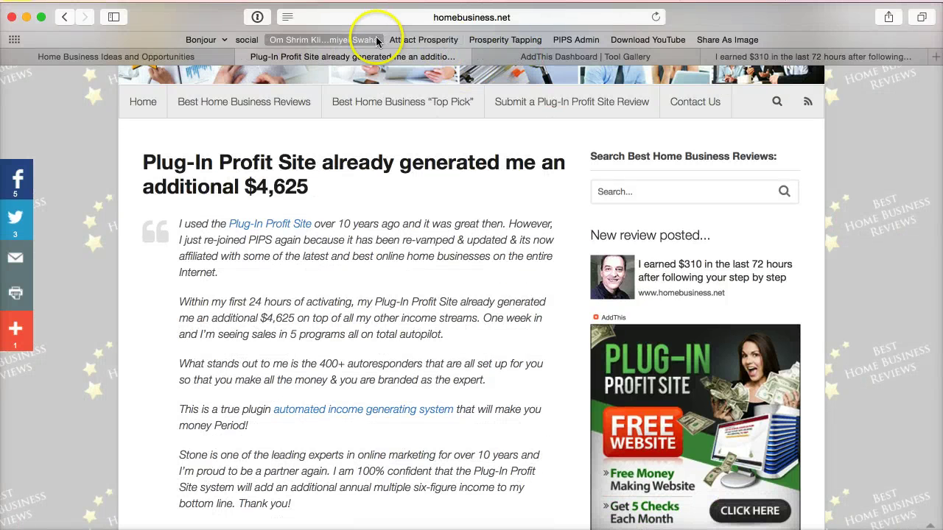
pyautogui.click(508, 58)
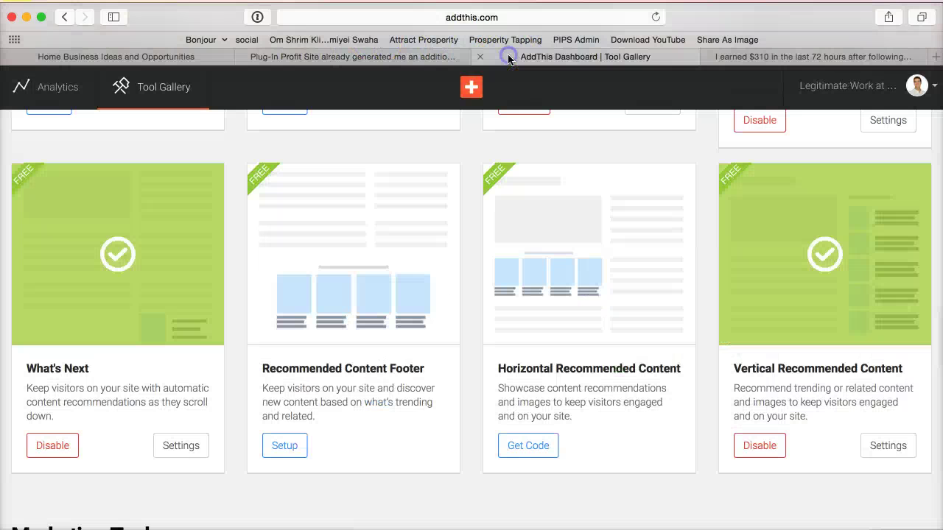
# Load shortcut2success.com/wp-admin in the last browser tab.
pyautogui.click(747, 57)
pyautogui.click(464, 22)
pyautogui.write('short')
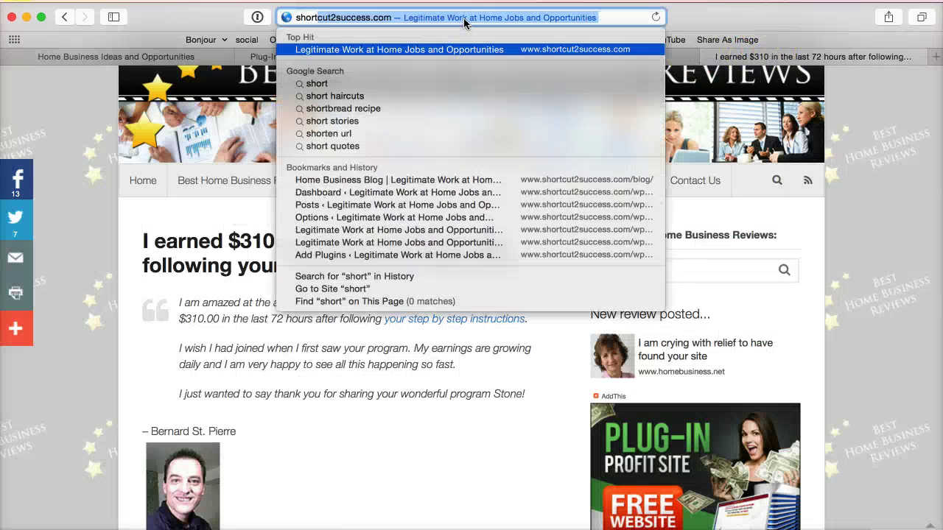
pyautogui.press('Right')
pyautogui.write('/wp-admin')
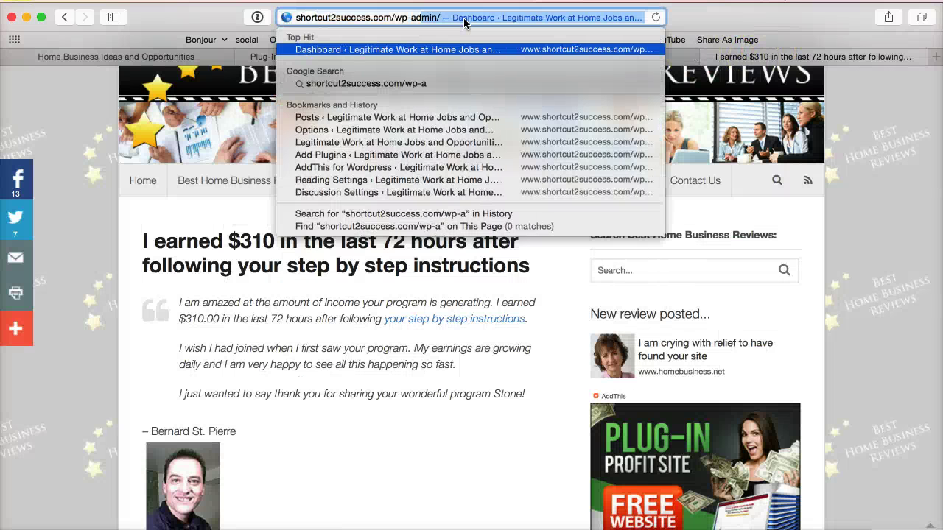
pyautogui.press('Return')
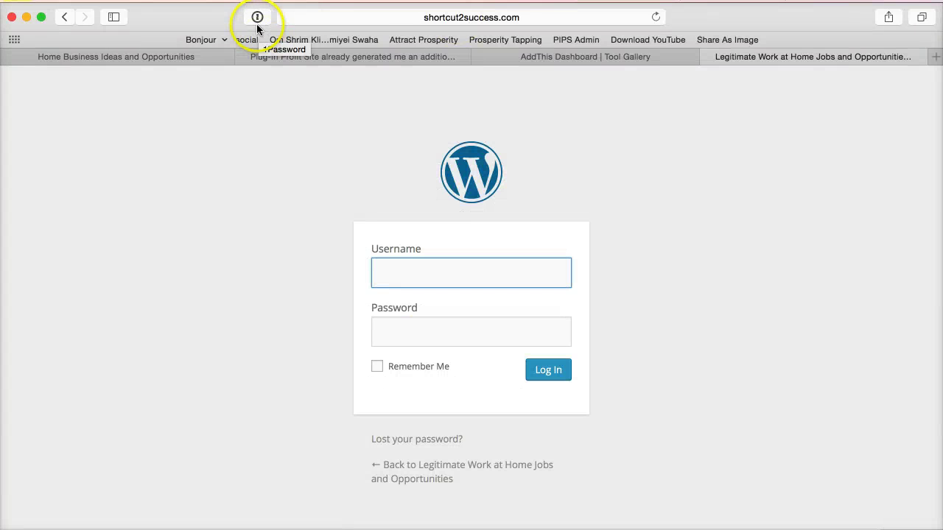
# Log in to WordPress with the saved 1Password login.
pyautogui.click(257, 19)
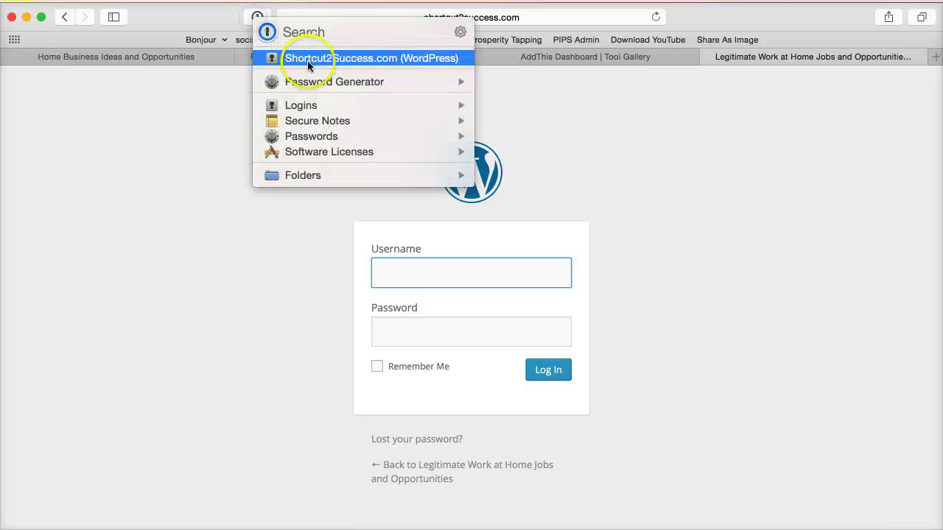
pyautogui.click(307, 58)
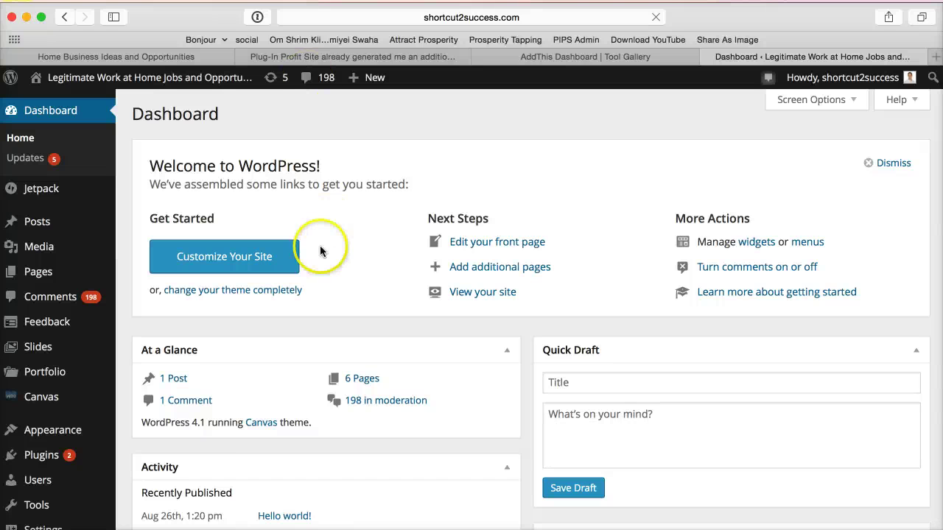
pyautogui.moveTo(89, 425)
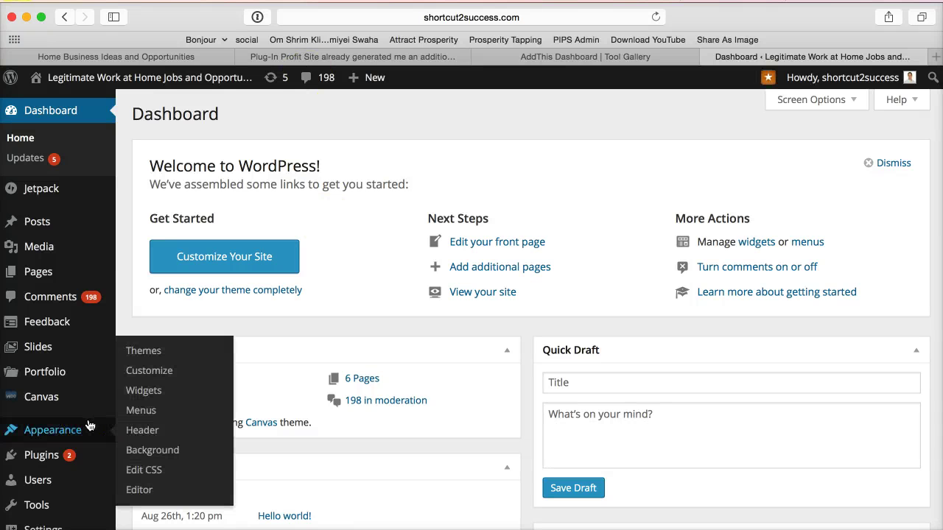
pyautogui.scroll(-2, 89, 425)
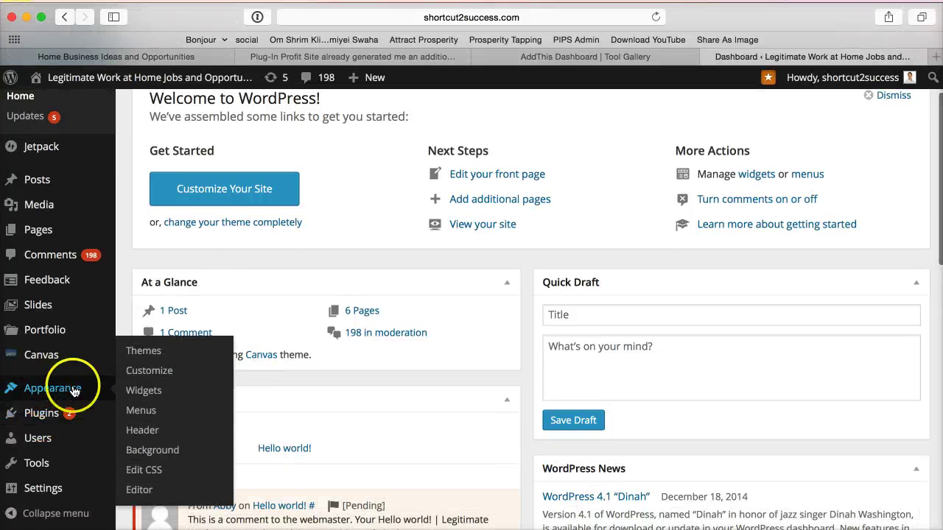
# Open Appearance > Widgets, and load the shortcut2success.com home page in a new tab.
pyautogui.click(137, 396)
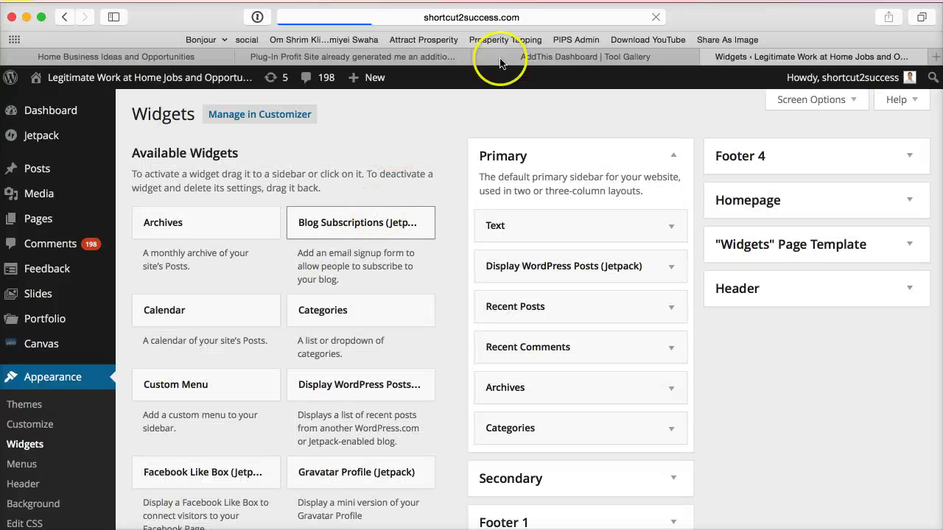
pyautogui.click(937, 57)
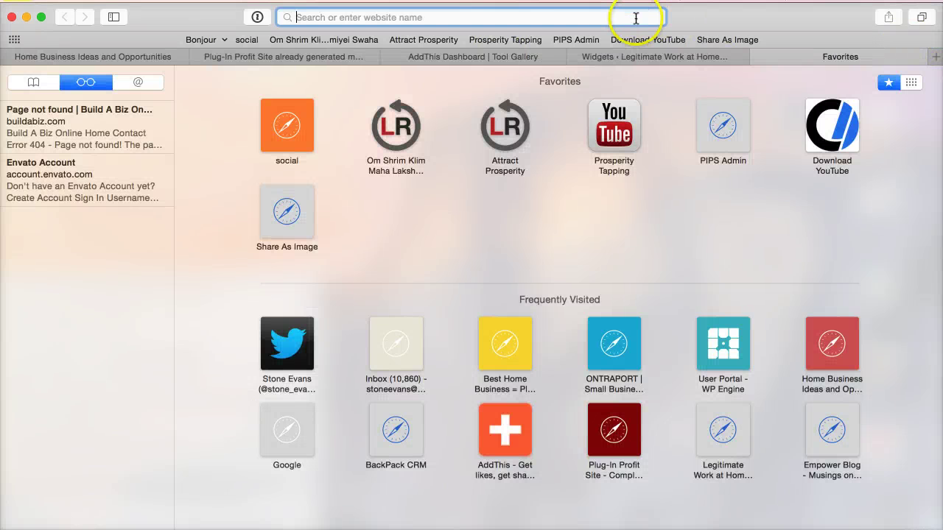
pyautogui.write('short')
pyautogui.press('Return')
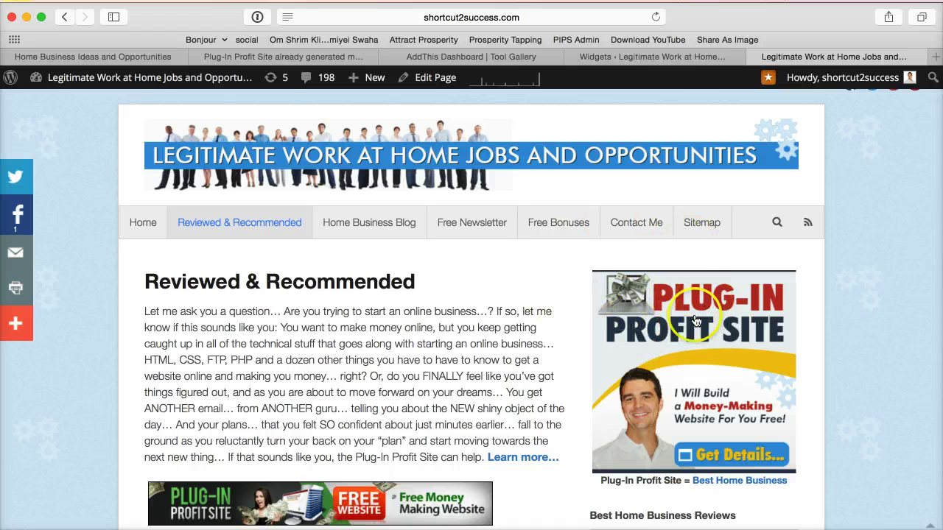
pyautogui.click(652, 62)
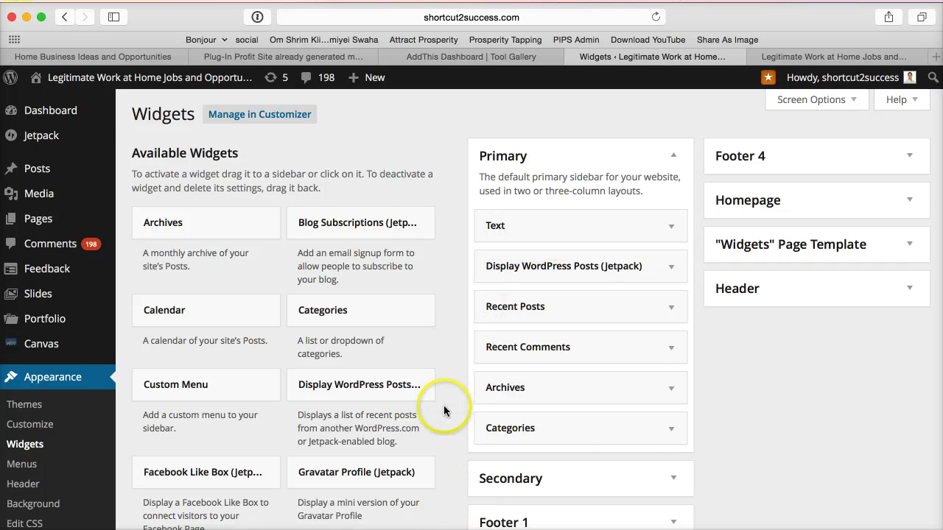
# Paste the addthis_recommended_vertical code into the Primary sidebar Text widget, save it, and view the live site.
pyautogui.scroll(-4, 444, 410)
pyautogui.scroll(-5, 444, 407)
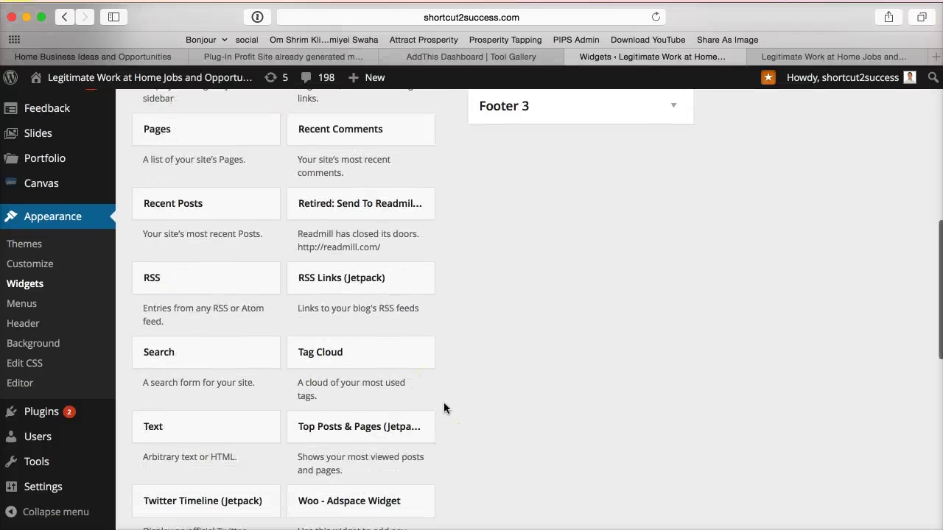
pyautogui.scroll(-2, 444, 403)
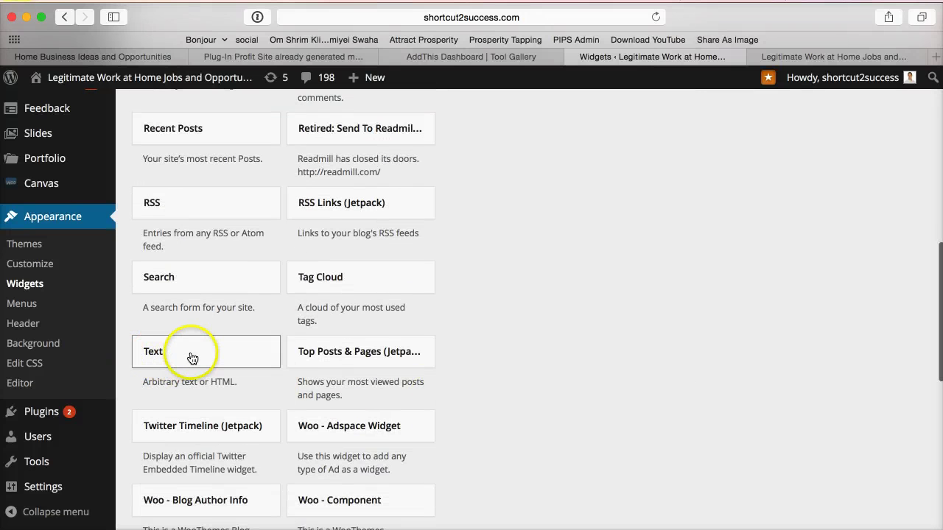
pyautogui.moveTo(192, 358); pyautogui.dragTo(500, 224)
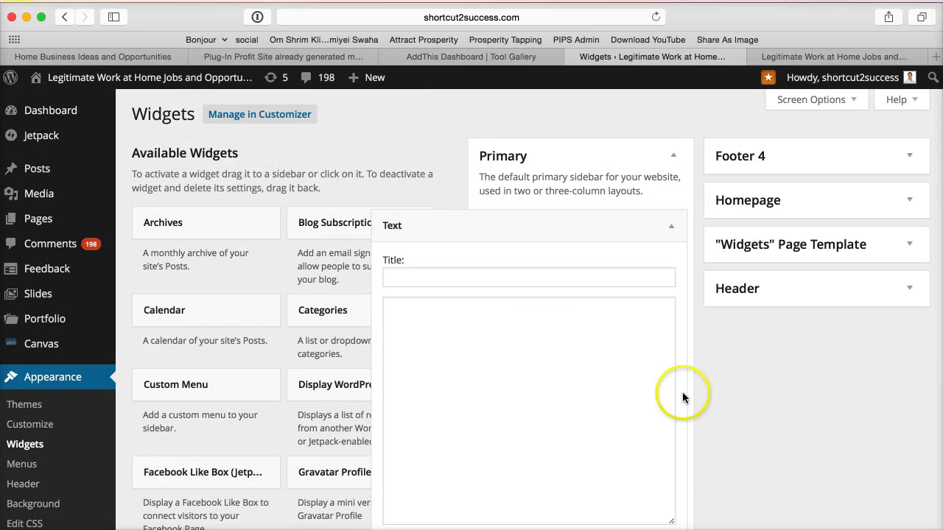
pyautogui.scroll(-2, 683, 392)
pyautogui.click(488, 309)
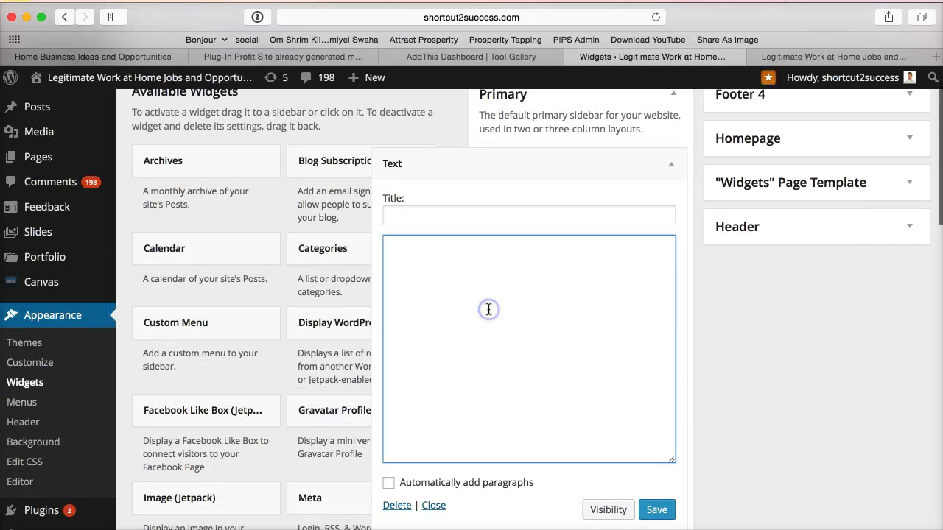
pyautogui.write('<!-- Go to www.addthis.com/dashboard to customize your tools --> <div class="addthis_recommended_vertical"></div>')
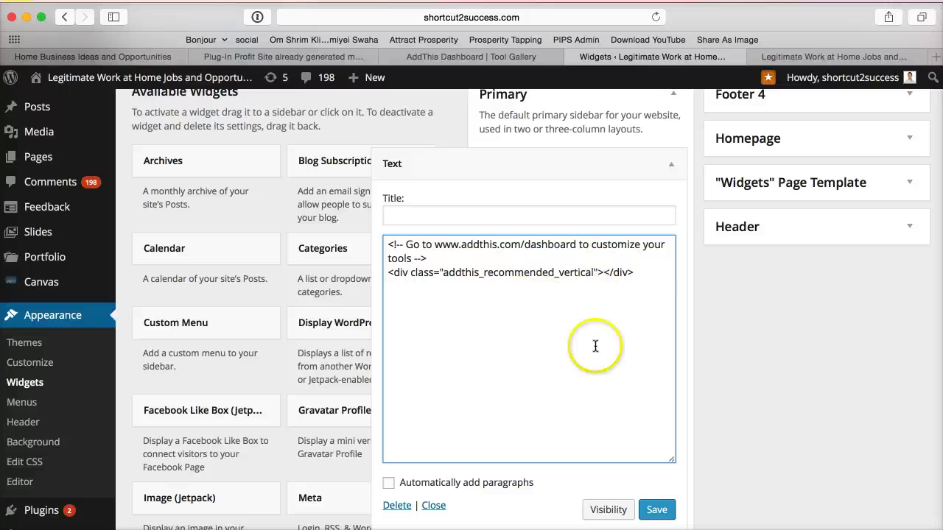
pyautogui.click(663, 510)
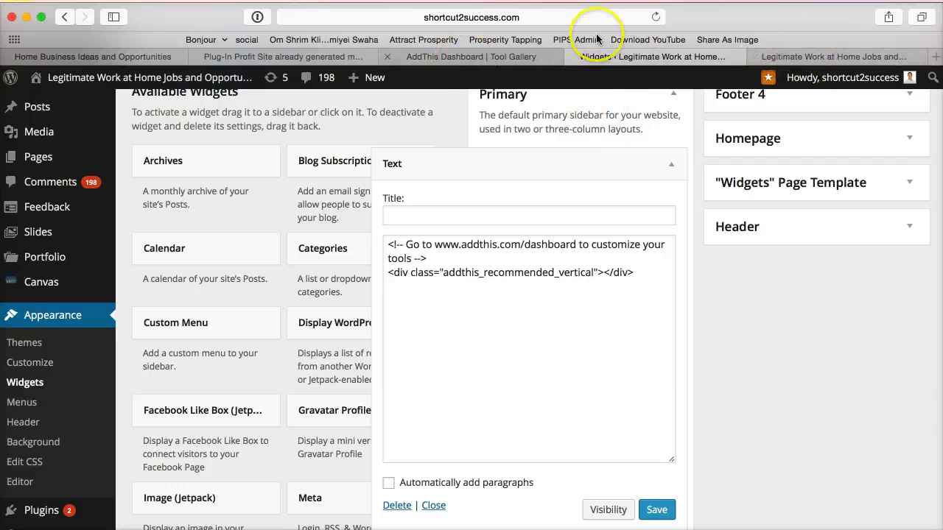
pyautogui.click(816, 57)
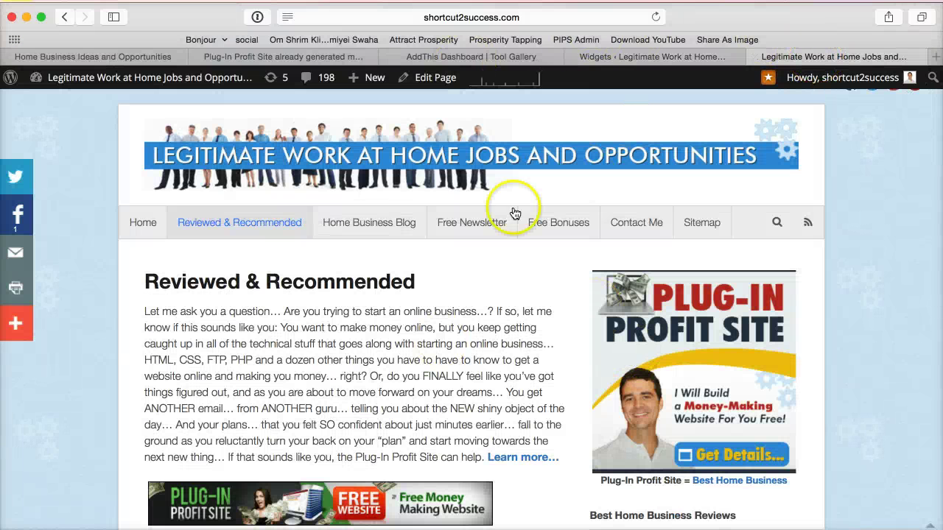
# Reload the Reviewed & Recommended page and scroll to find the 'New review posted...' sidebar box.
pyautogui.click(545, 17)
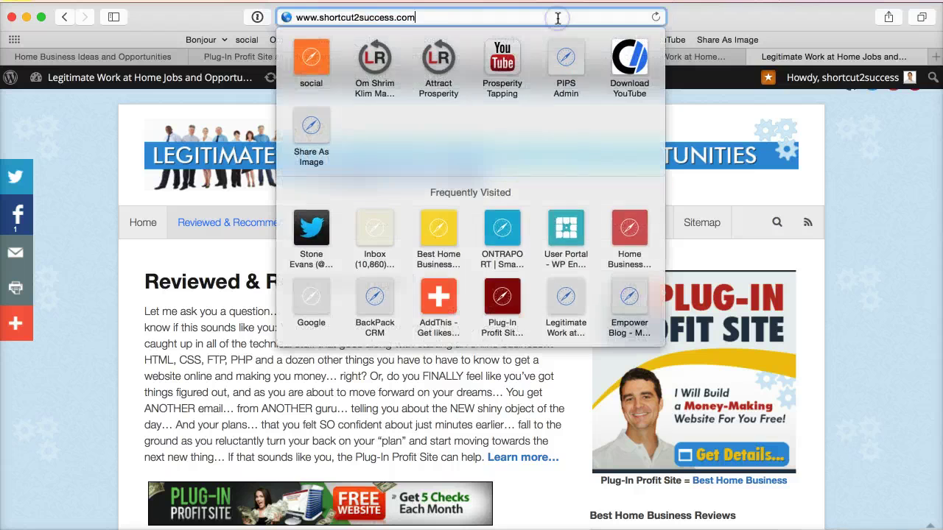
pyautogui.press('Return')
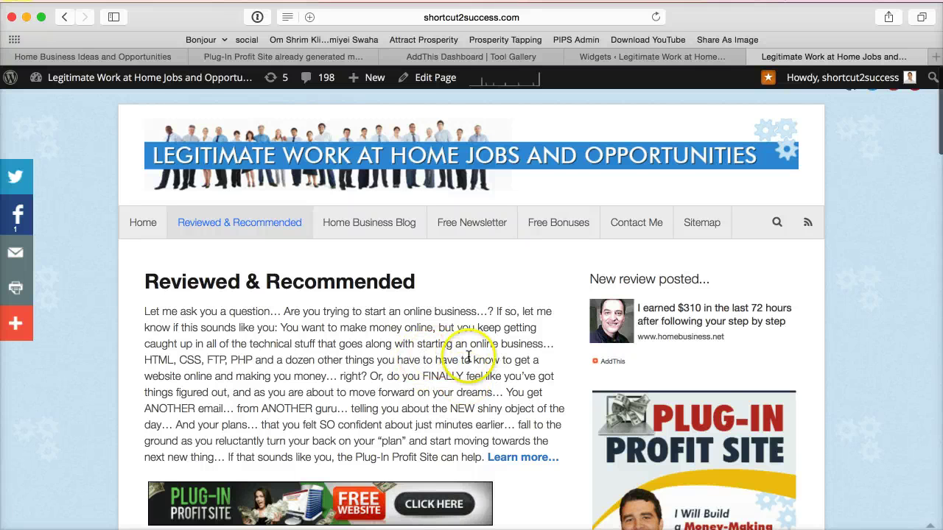
pyautogui.scroll(-10, 469, 356)
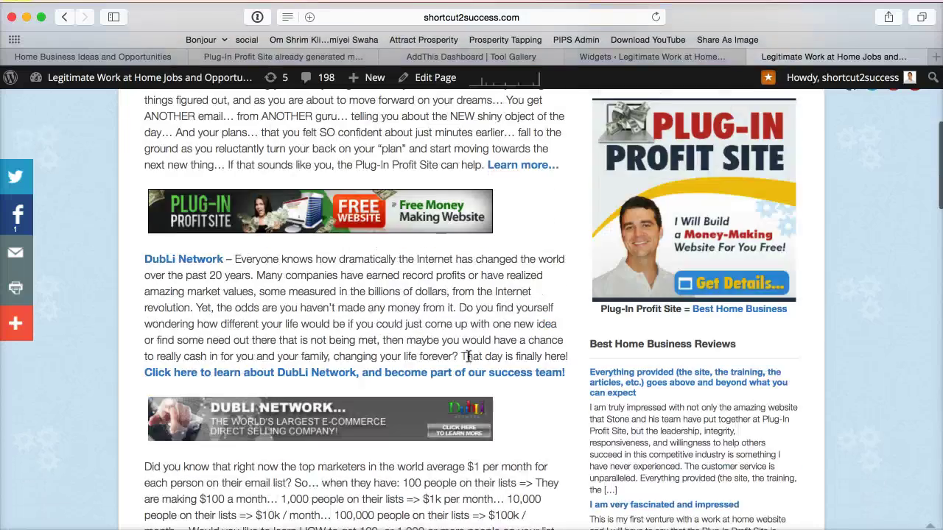
pyautogui.scroll(-20, 469, 357)
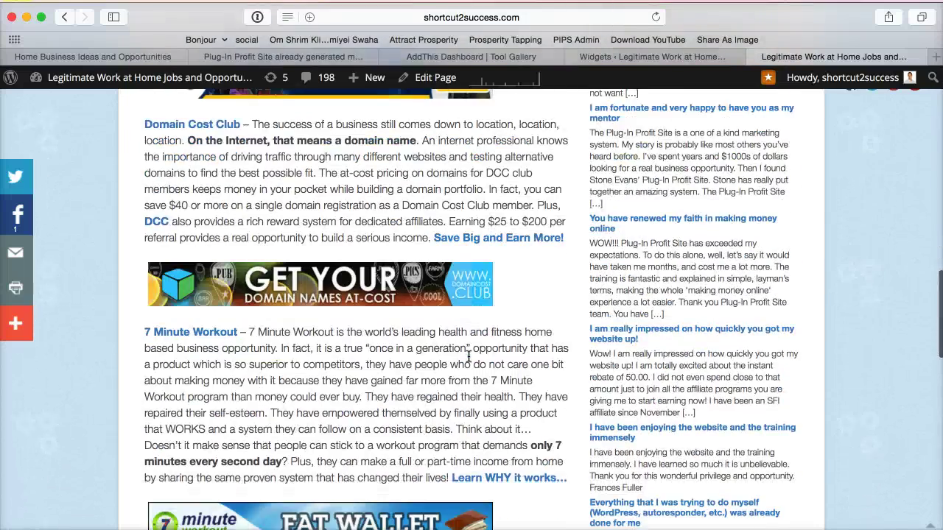
pyautogui.scroll(-8, 468, 357)
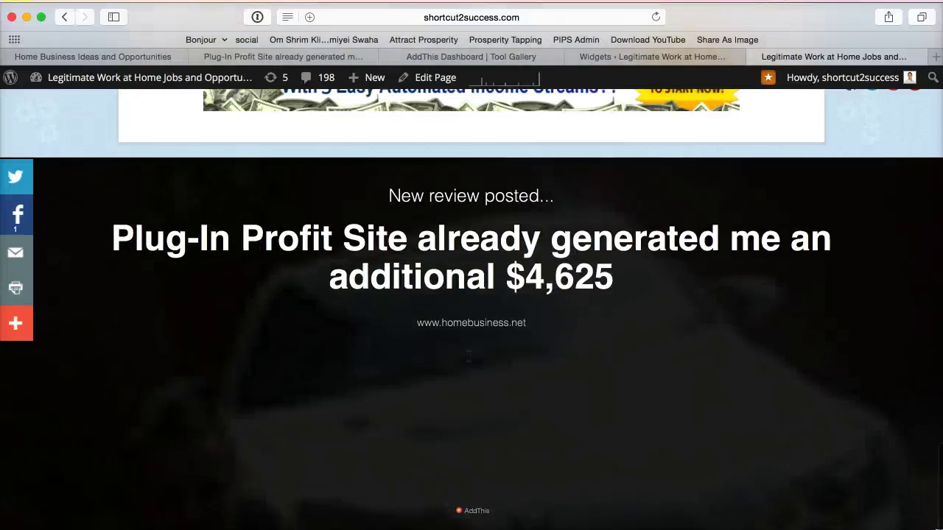
pyautogui.scroll(20, 469, 356)
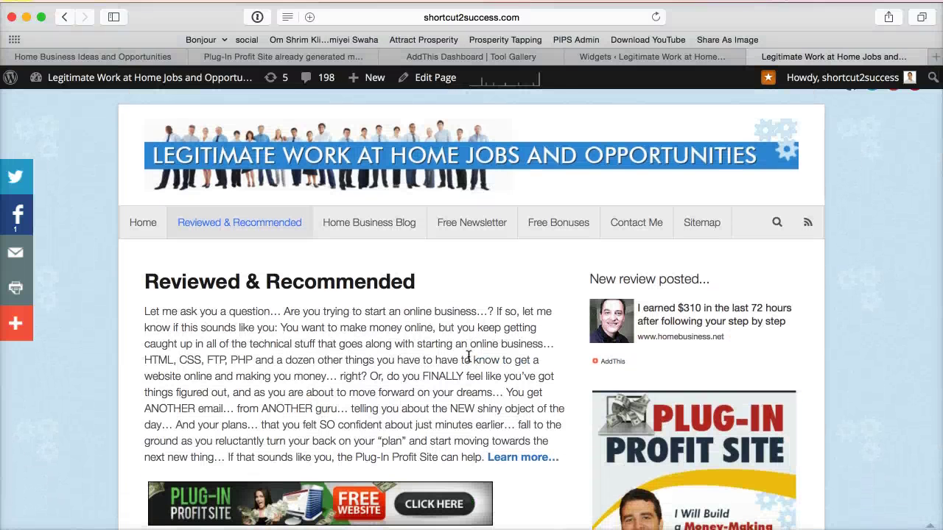
# Scroll the AddThis Tool Gallery down to Marketing Tools and open the Marketing Overlay tool.
pyautogui.click(484, 59)
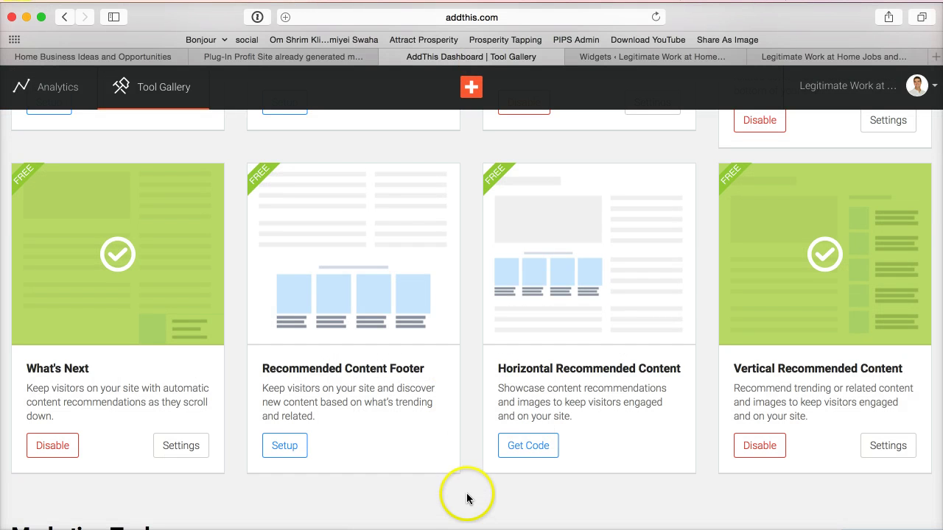
pyautogui.scroll(-3, 462, 502)
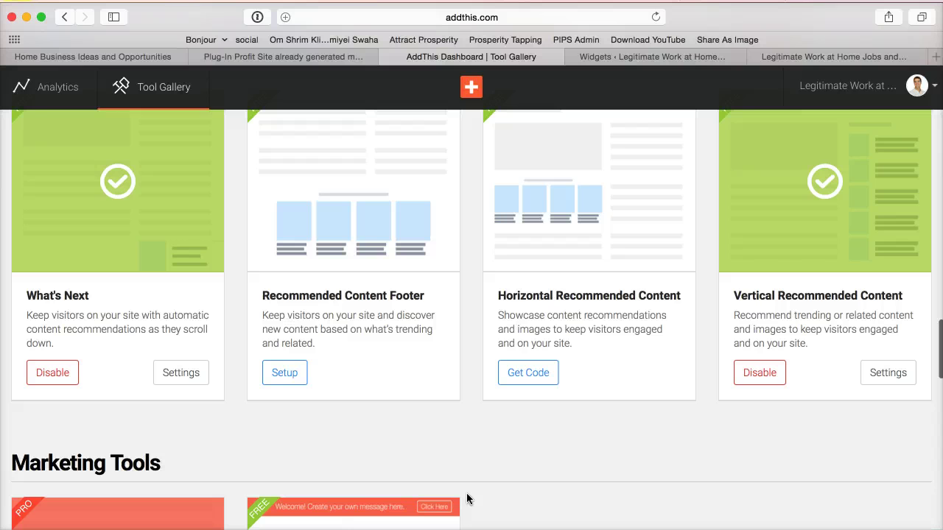
pyautogui.scroll(-5, 467, 499)
pyautogui.scroll(-4, 466, 499)
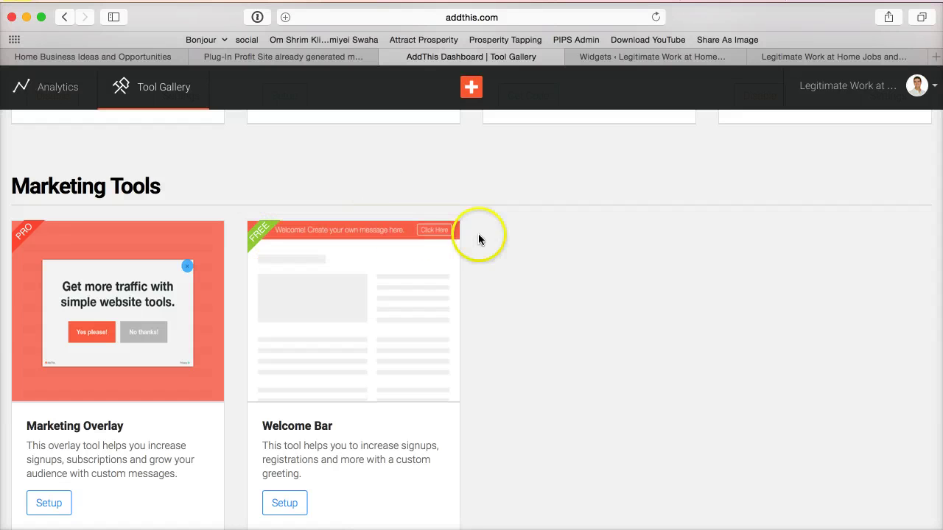
pyautogui.scroll(-2, 578, 314)
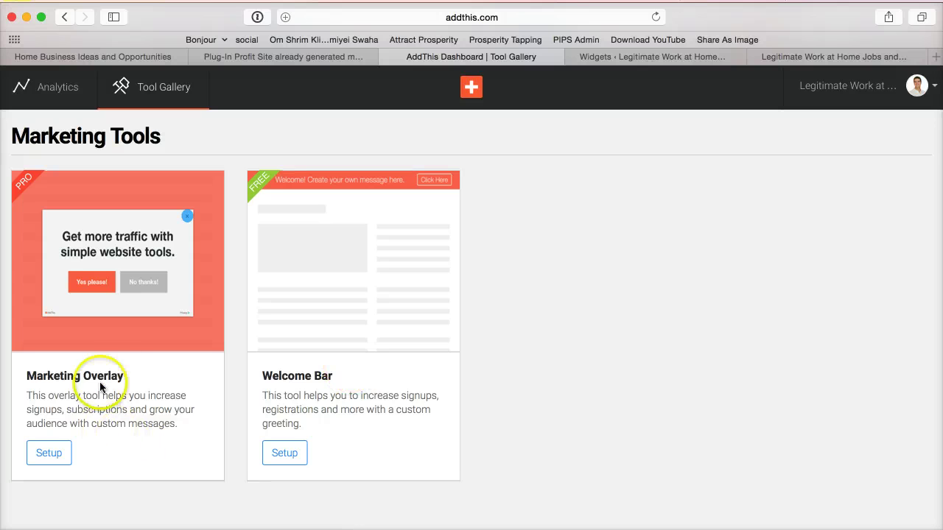
pyautogui.click(134, 375)
pyautogui.moveTo(134, 374); pyautogui.dragTo(21, 375)
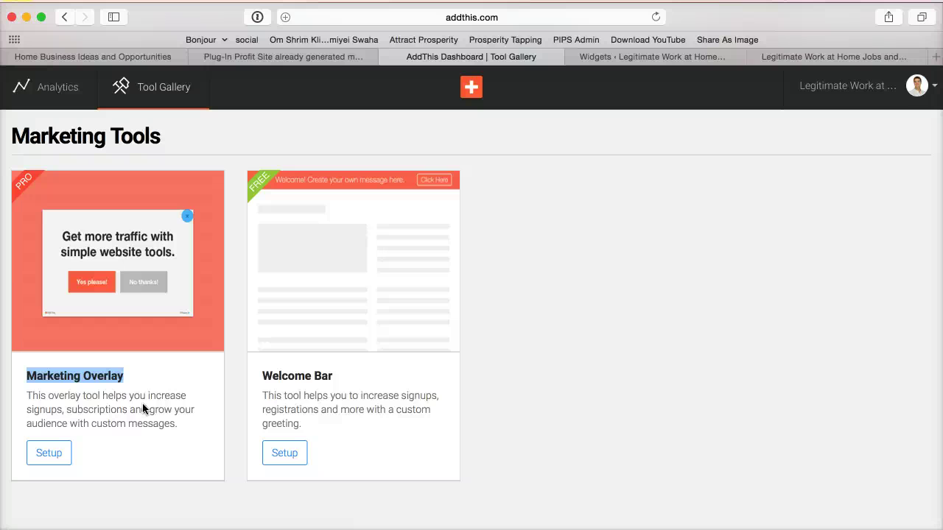
pyautogui.click(149, 432)
# Replace the Marketing Overlay headline with 'Get your owhn money-making website setup FREE now'.
pyautogui.click(49, 453)
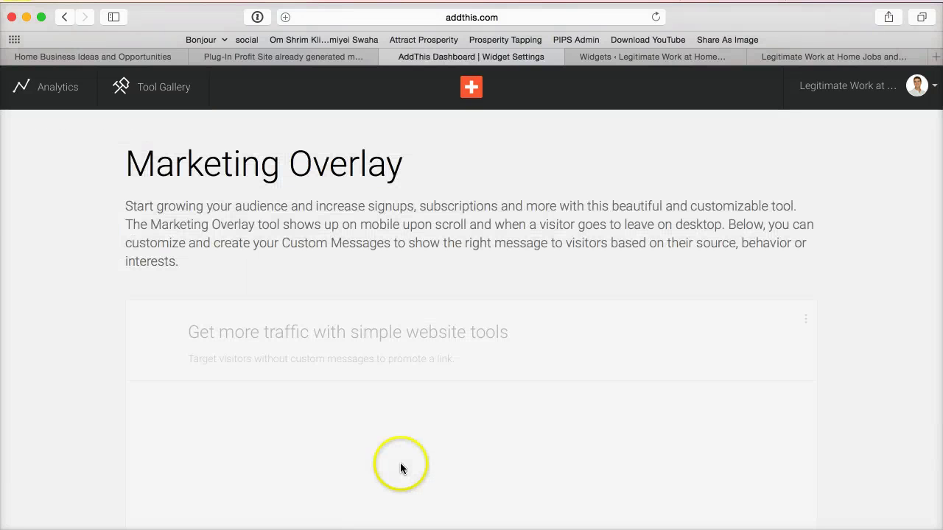
pyautogui.scroll(-5, 869, 383)
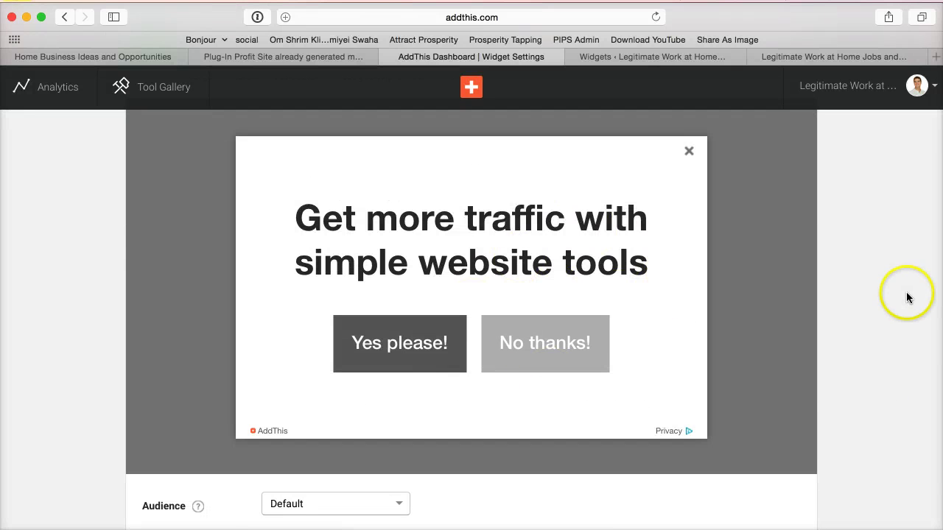
pyautogui.scroll(-5, 906, 294)
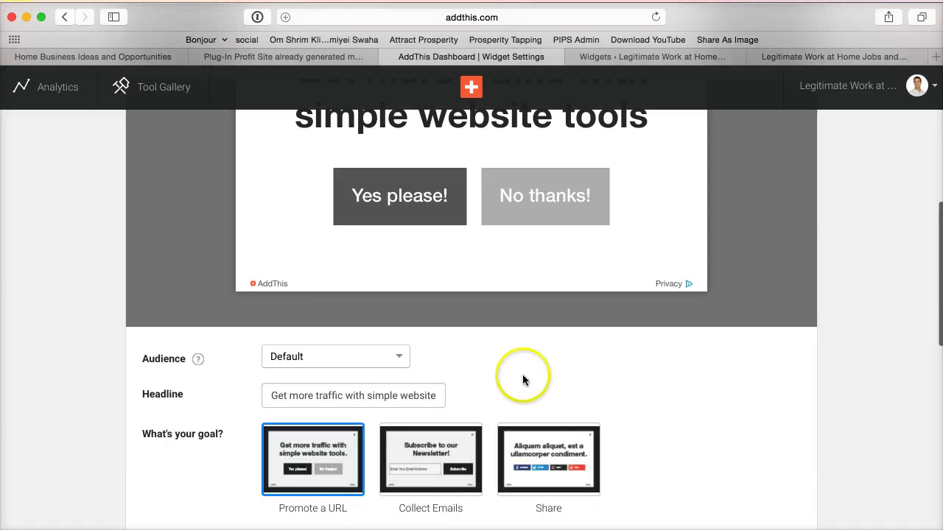
pyautogui.tripleClick(375, 390)
pyautogui.press('BackSpace')
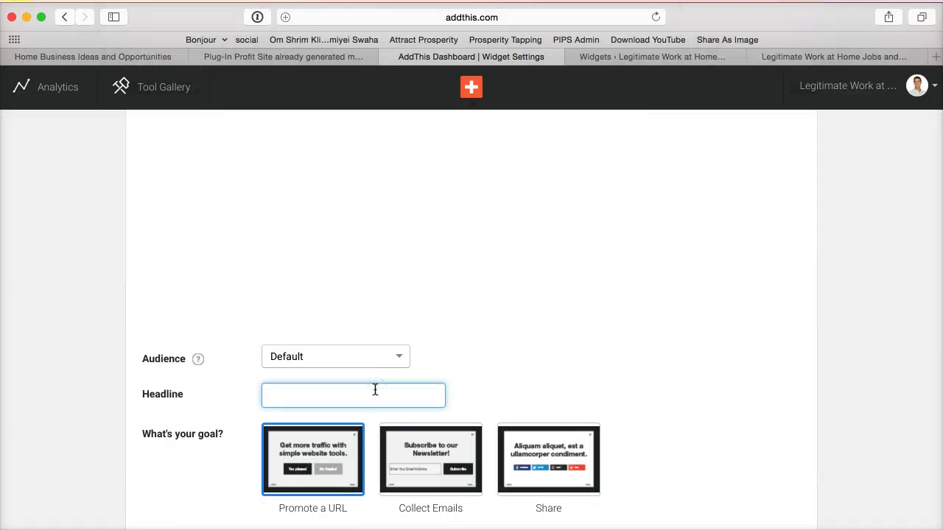
pyautogui.write('Get your')
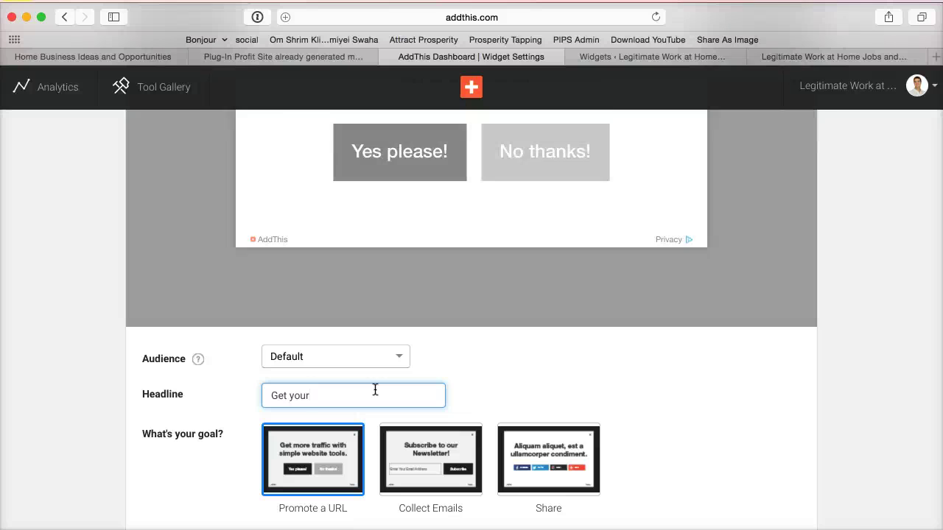
pyautogui.write(' ow')
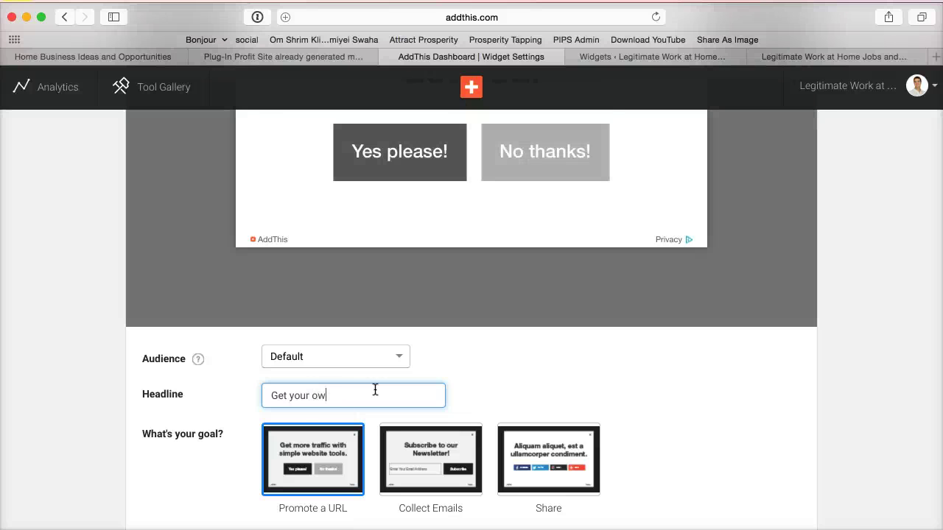
pyautogui.write('hn money-ma')
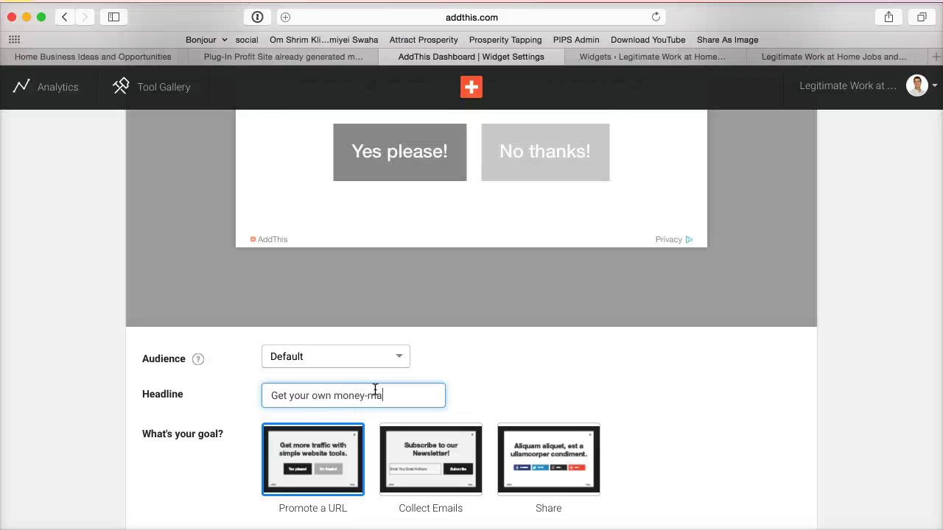
pyautogui.write('king website setup')
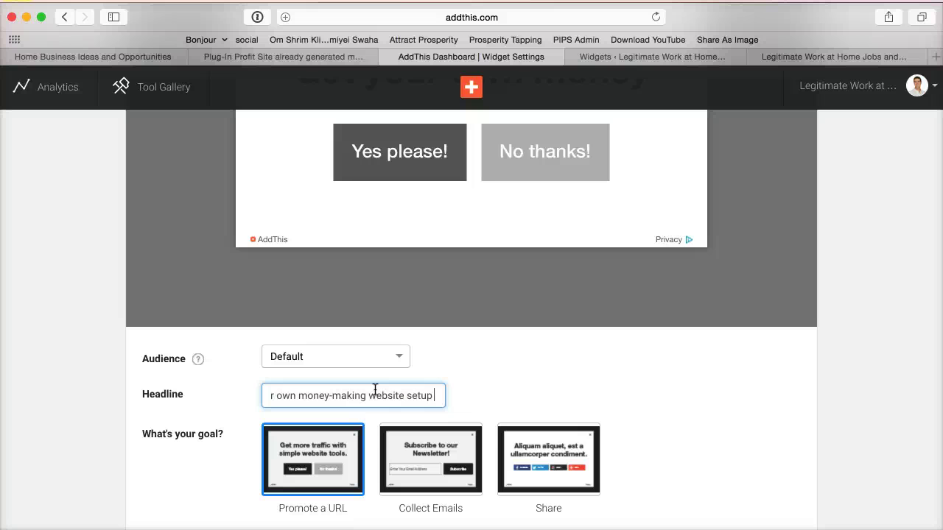
pyautogui.write(' FREE now')
pyautogui.click(754, 410)
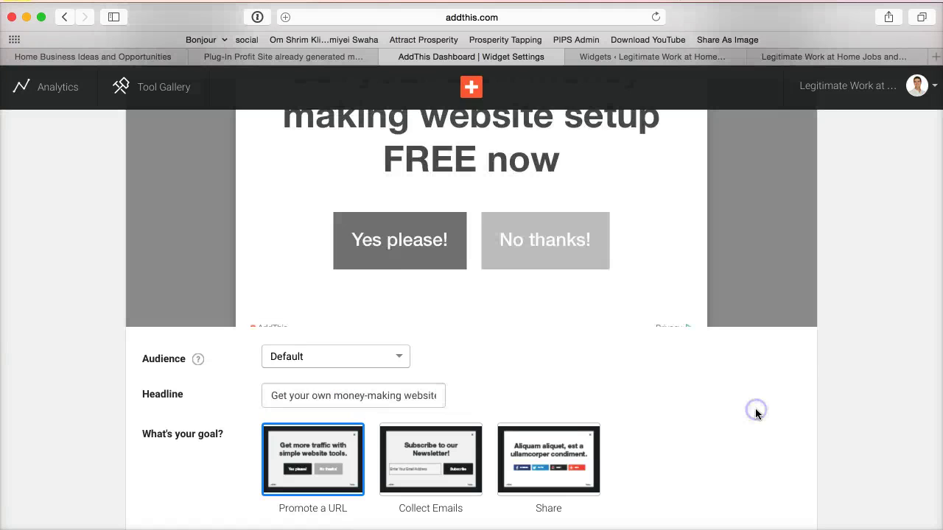
# Delete the misspelled 'own' so the headline reads 'Get your money-making website setup FREE now'.
pyautogui.scroll(2, 754, 409)
pyautogui.scroll(-4, 755, 410)
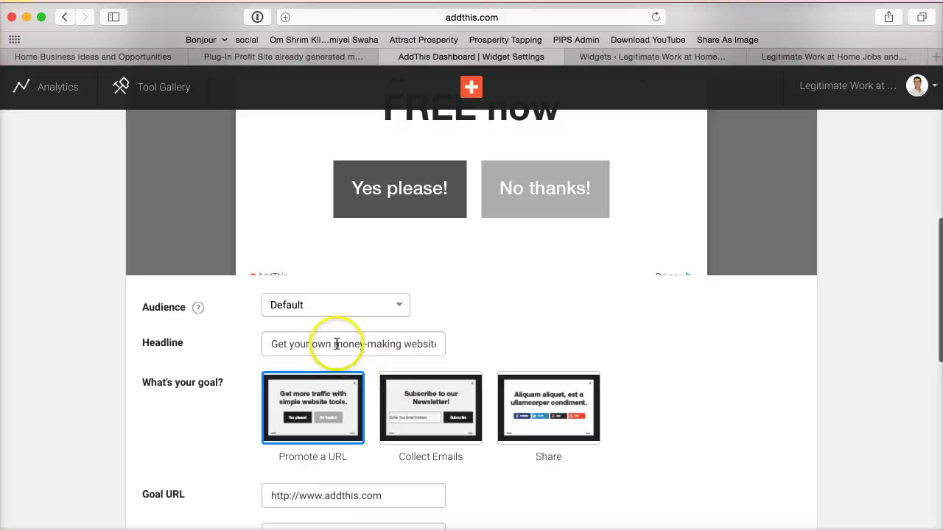
pyautogui.scroll(5, 526, 340)
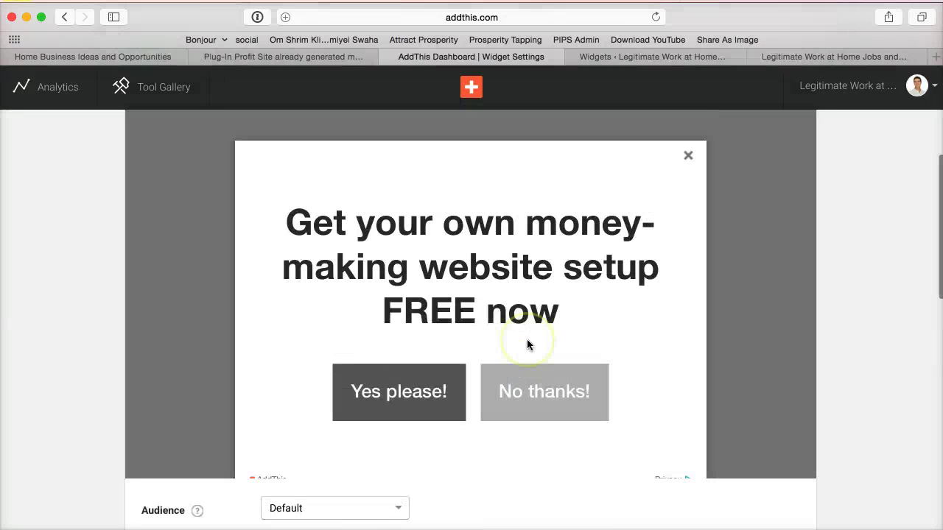
pyautogui.scroll(-5, 527, 343)
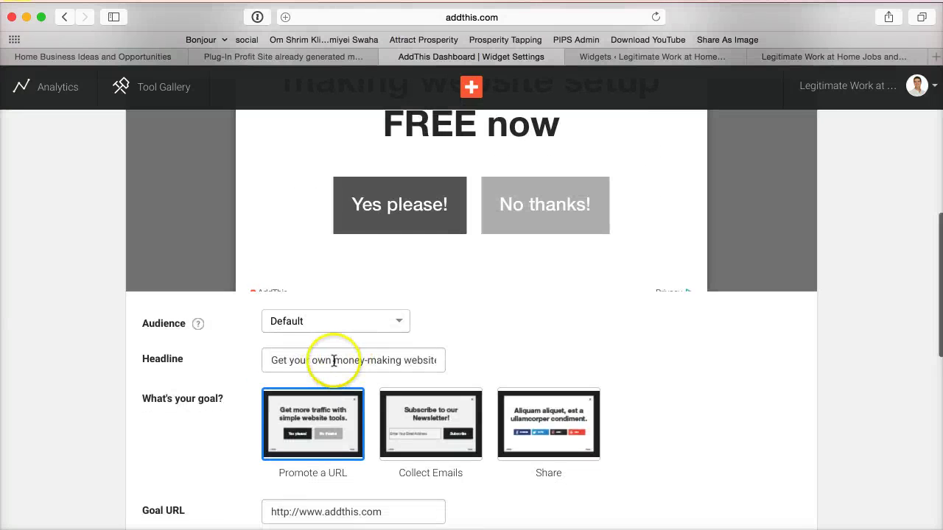
pyautogui.doubleClick(318, 360)
pyautogui.press('BackSpace')
pyautogui.scroll(4, 854, 350)
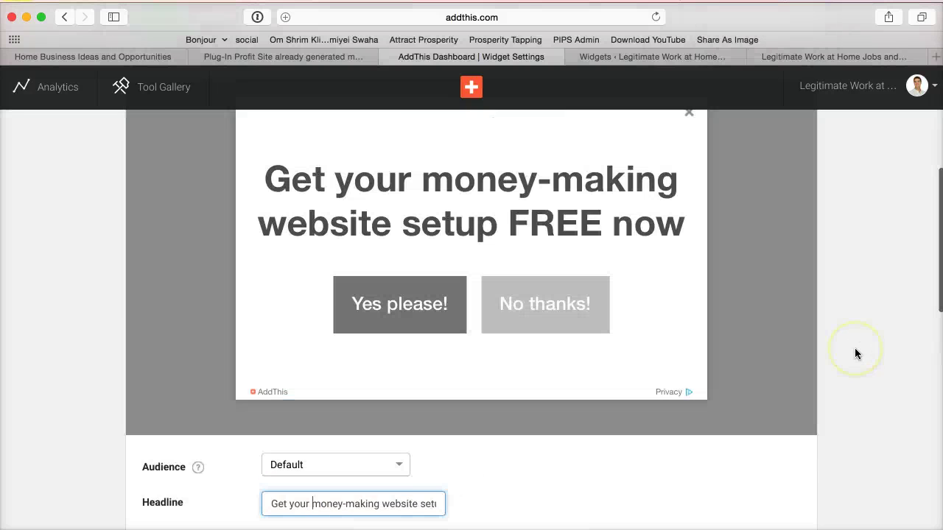
pyautogui.scroll(1, 854, 349)
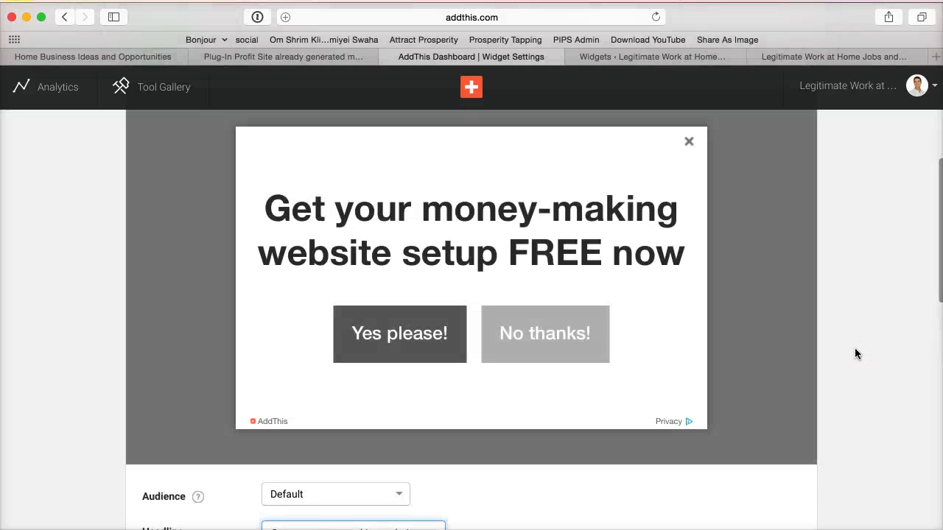
pyautogui.scroll(-4, 855, 353)
pyautogui.scroll(-3, 854, 354)
pyautogui.scroll(-1, 854, 354)
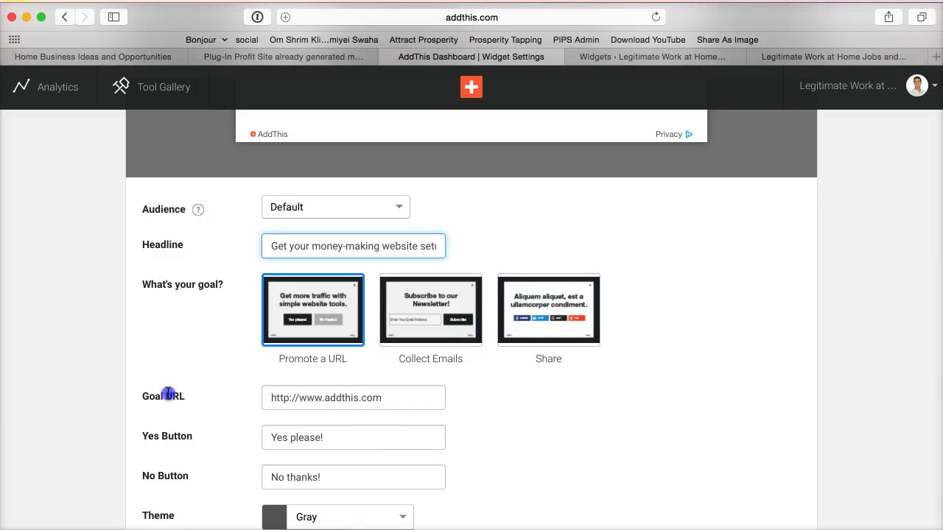
# Change the Goal URL to PlugInProfitSite.com/main-0/freesetup.html.
pyautogui.moveTo(168, 395); pyautogui.dragTo(472, 394)
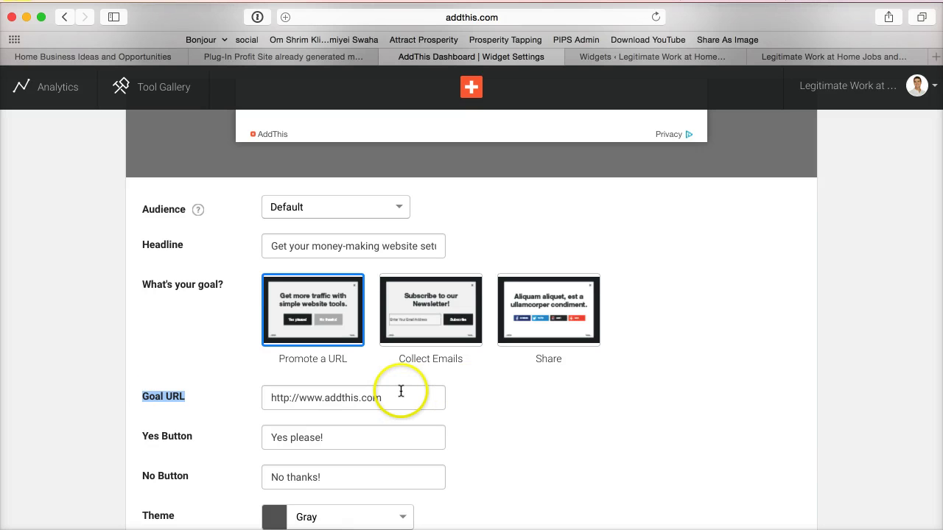
pyautogui.moveTo(400, 391); pyautogui.dragTo(326, 398)
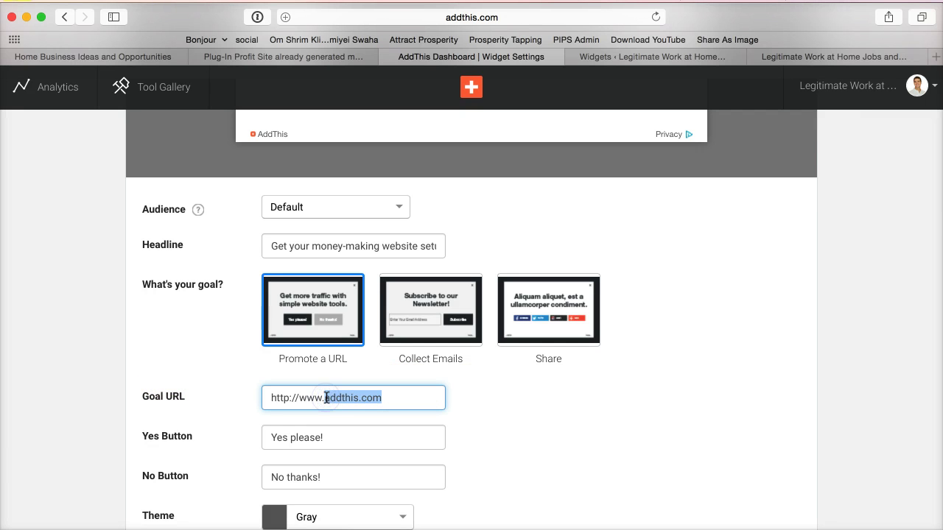
pyautogui.click(740, 369)
pyautogui.scroll(5, 740, 369)
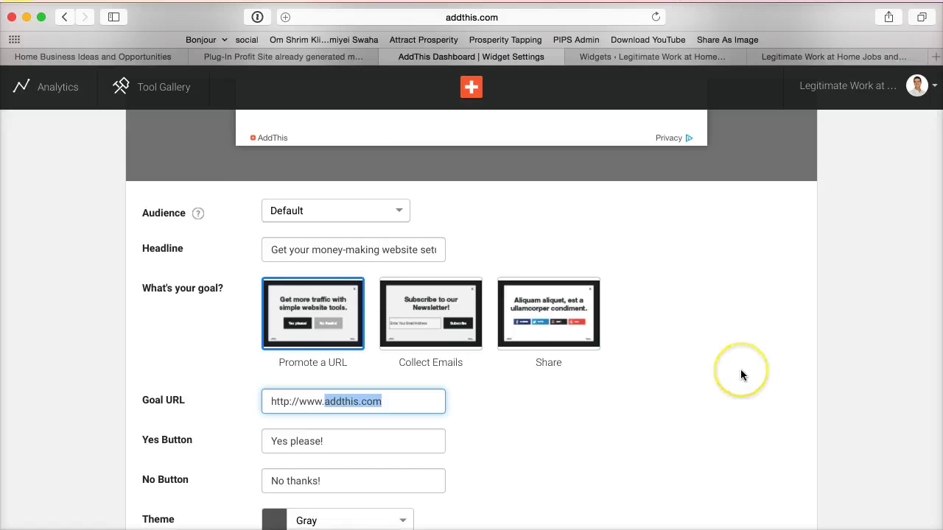
pyautogui.scroll(-5, 740, 375)
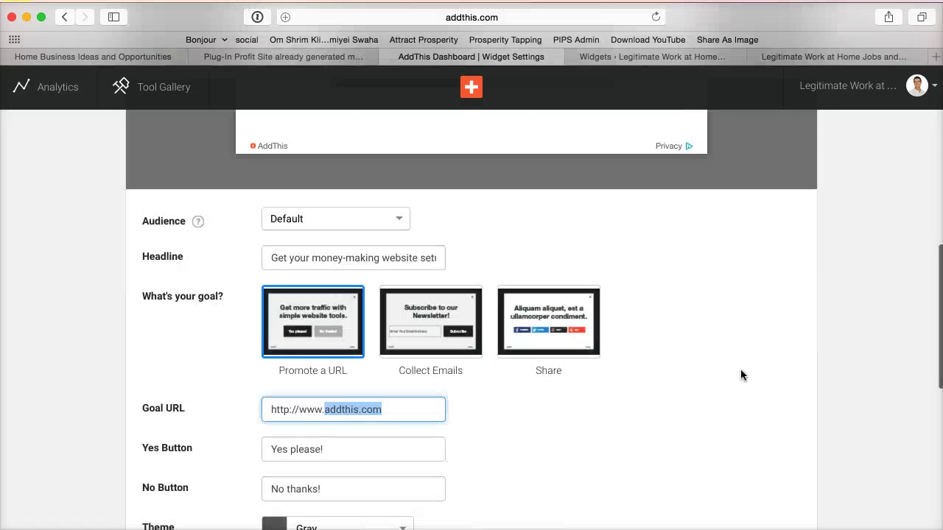
pyautogui.write('PlugInProfit')
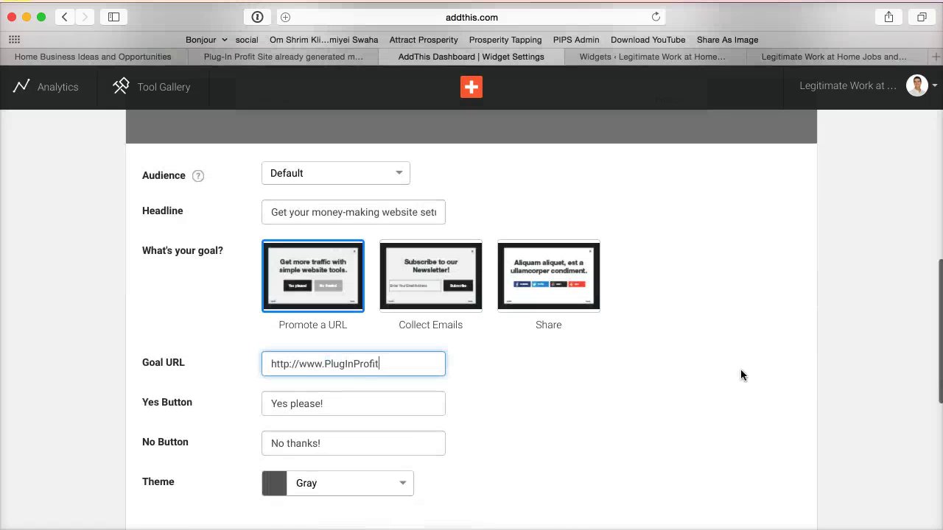
pyautogui.write('Site.com/main-')
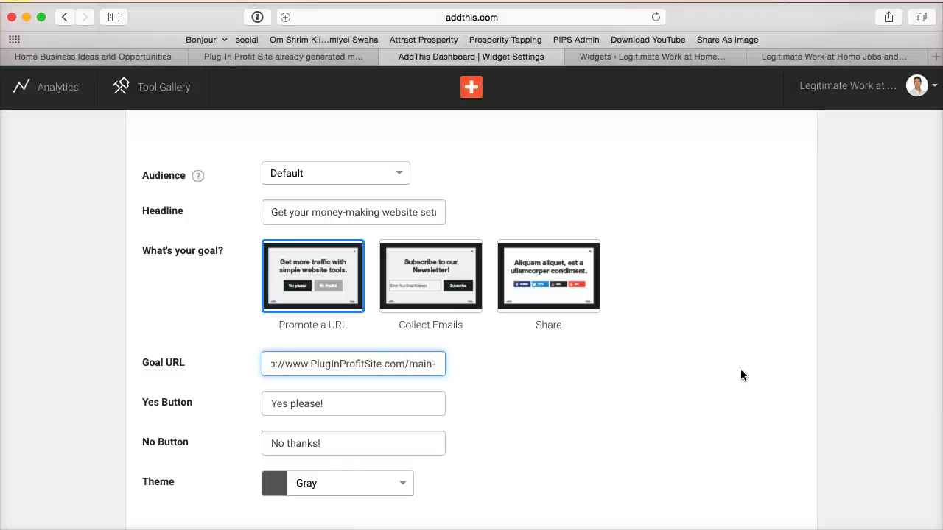
pyautogui.write('0/freesetup.html')
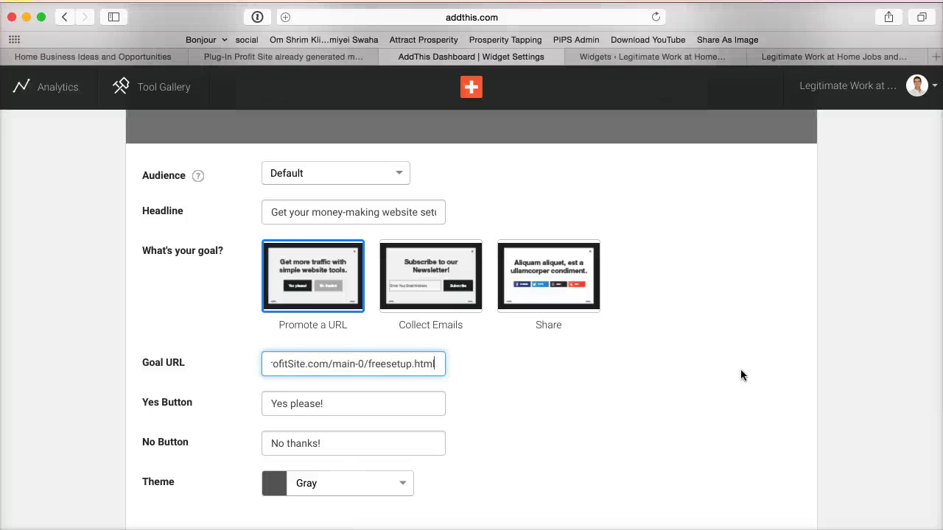
# Check the 'Yes please!' and No button labels, then preview the overlay headline.
pyautogui.scroll(-1, 662, 443)
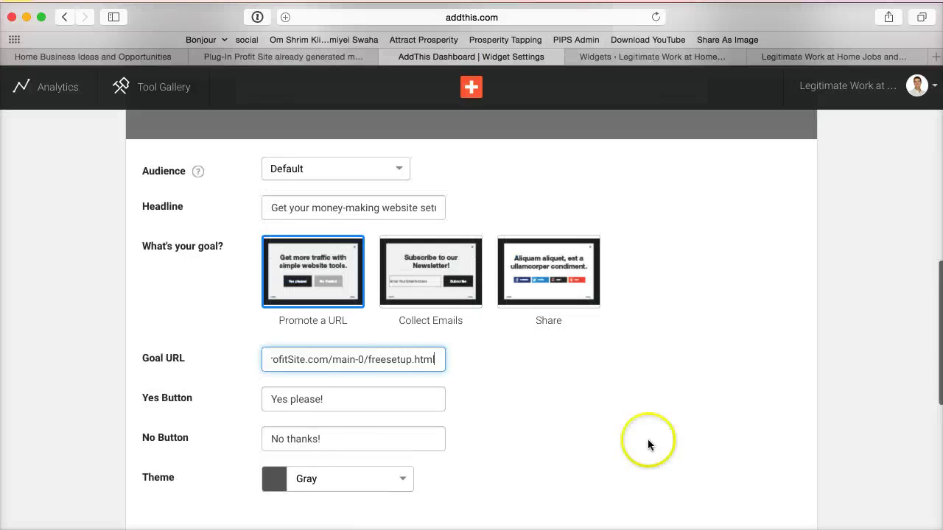
pyautogui.click(306, 402)
pyautogui.moveTo(307, 401); pyautogui.dragTo(267, 399)
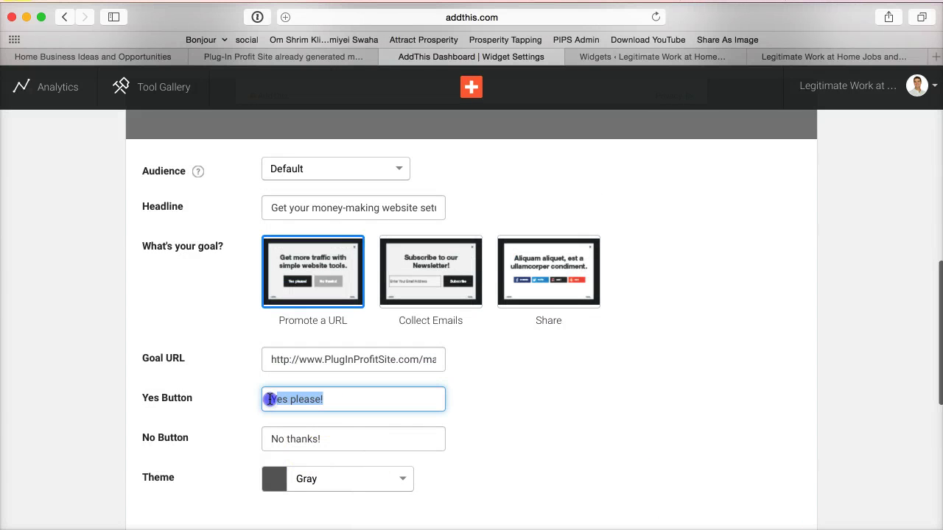
pyautogui.click(321, 439)
pyautogui.scroll(5, 633, 419)
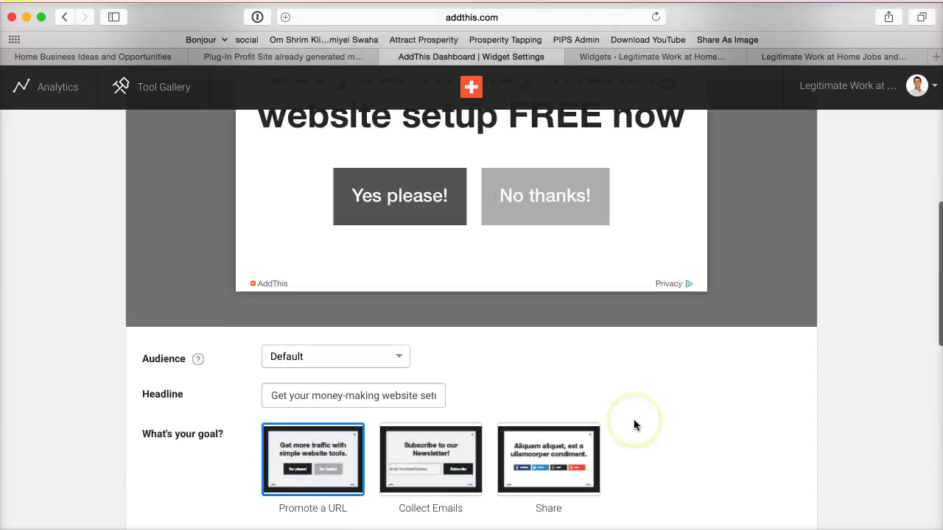
pyautogui.scroll(5, 633, 419)
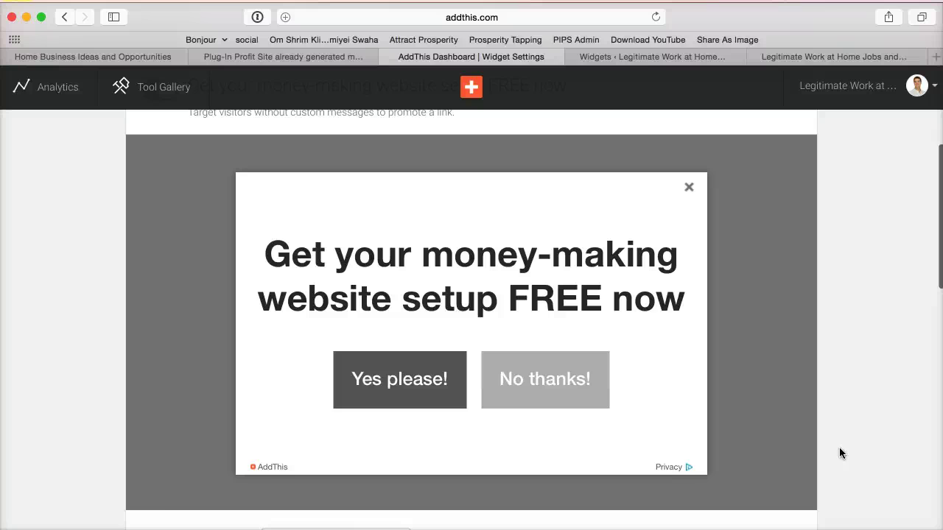
pyautogui.scroll(-10, 842, 439)
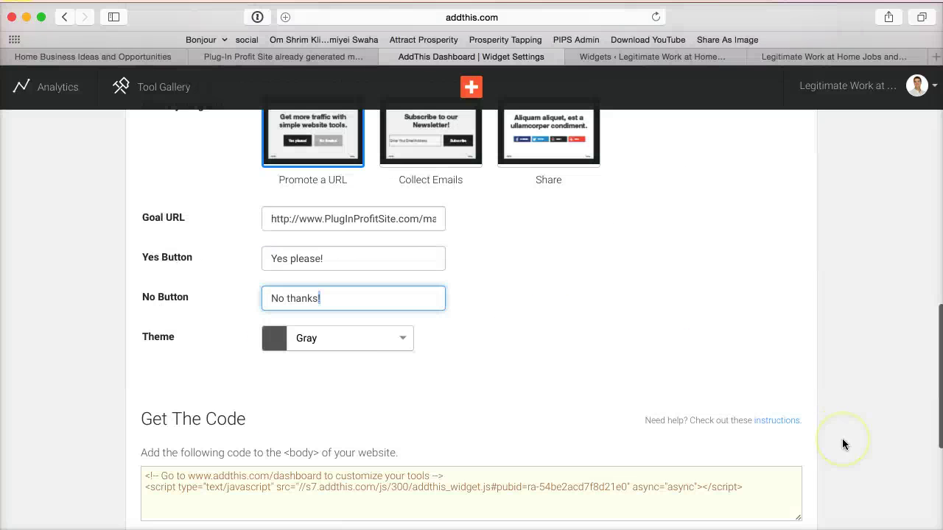
# Set the Marketing Overlay theme to Green.
pyautogui.click(400, 339)
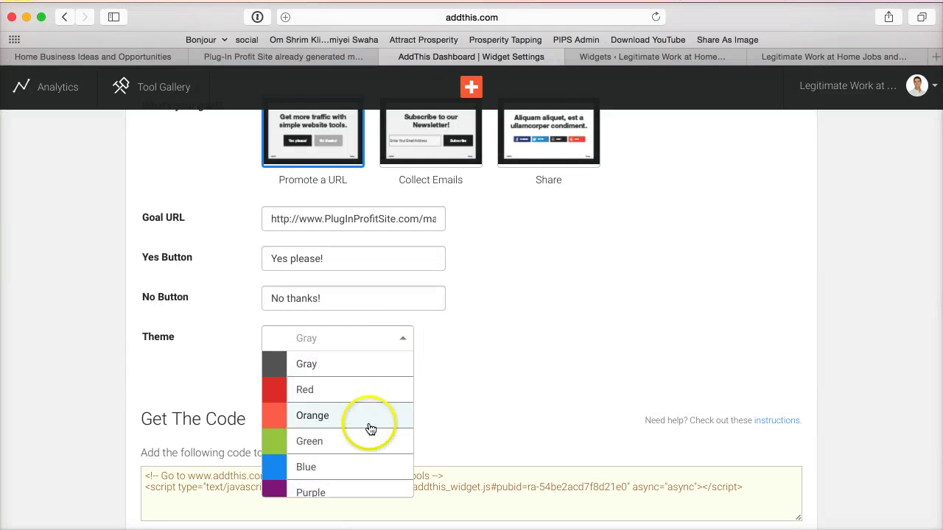
pyautogui.scroll(-3, 368, 429)
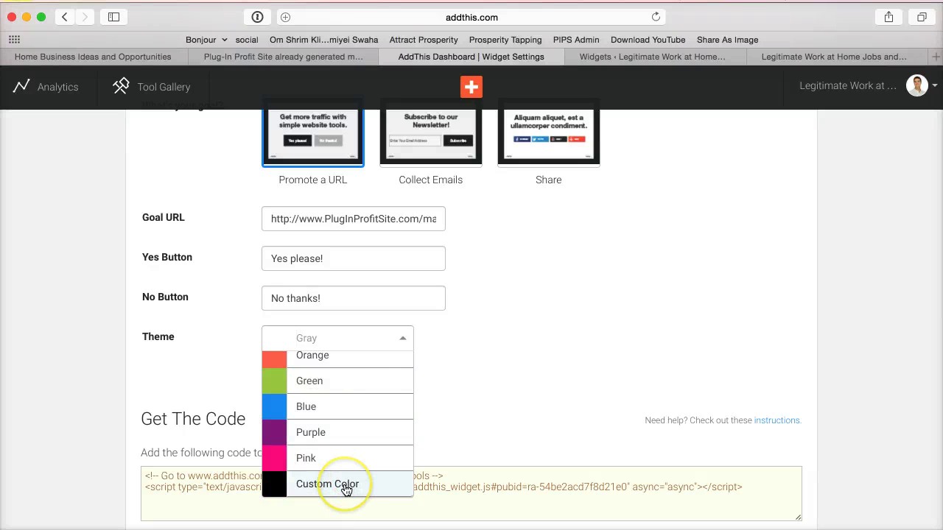
pyautogui.scroll(2, 343, 489)
pyautogui.scroll(1, 346, 491)
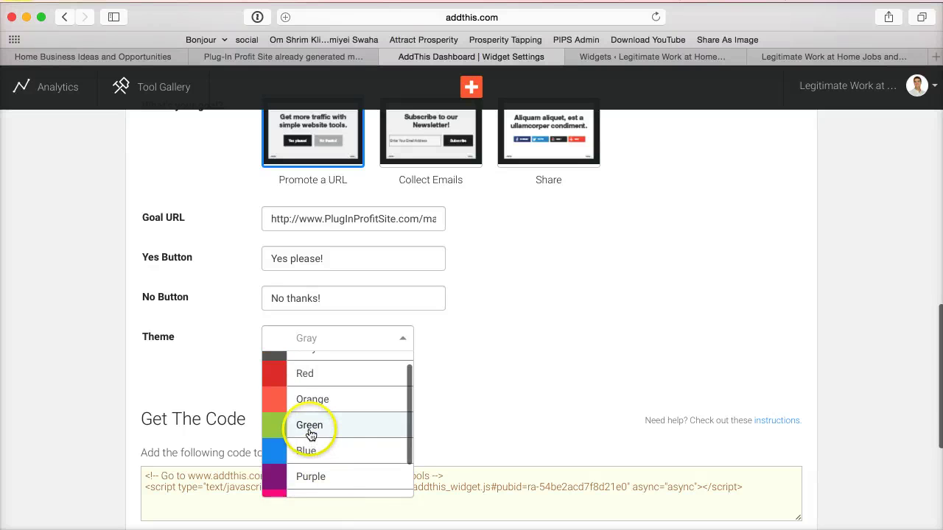
pyautogui.click(309, 425)
pyautogui.scroll(5, 596, 316)
pyautogui.scroll(3, 597, 315)
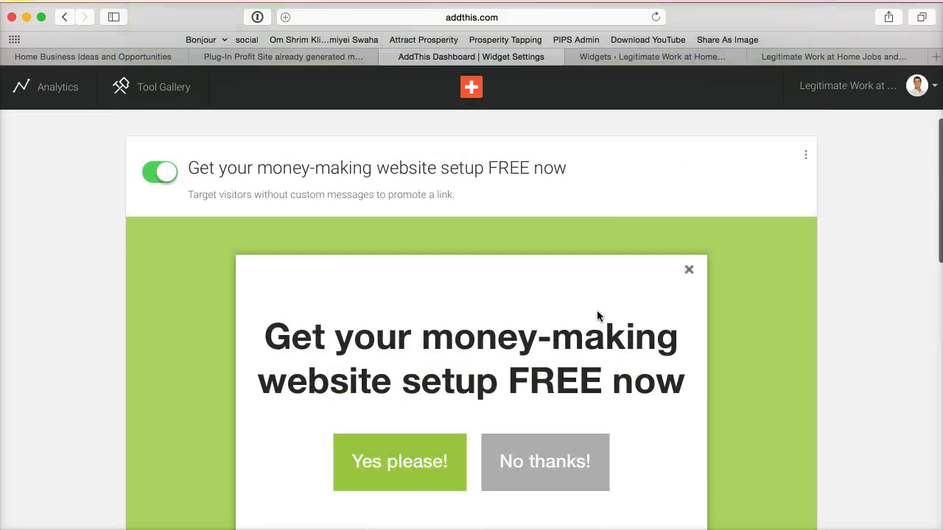
pyautogui.scroll(-2, 596, 315)
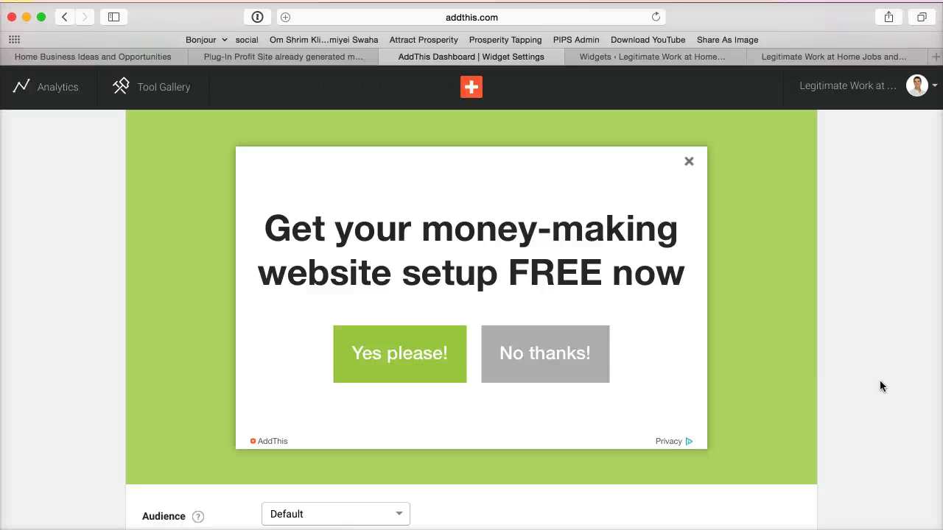
# Activate the overlay message and bring up the Legitimate Work at Home Jobs site tab.
pyautogui.scroll(-5, 880, 386)
pyautogui.scroll(-10, 880, 381)
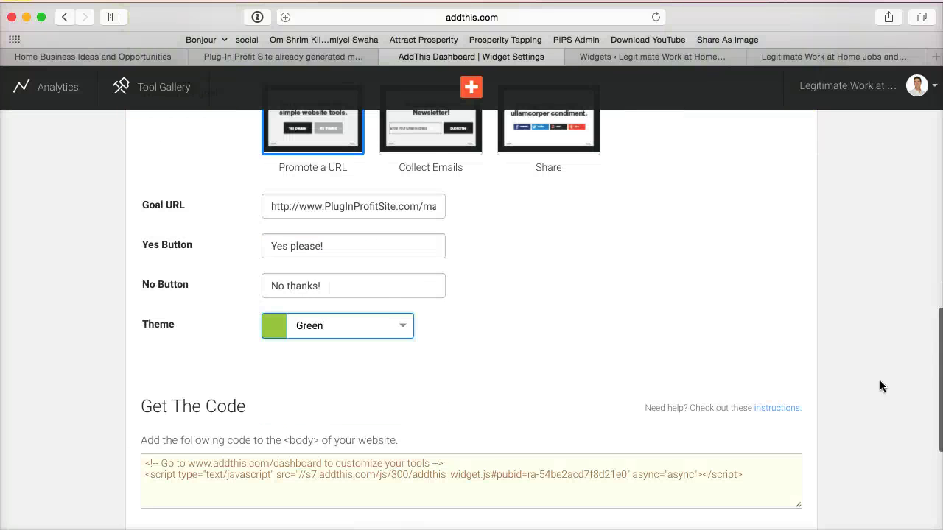
pyautogui.scroll(-5, 618, 383)
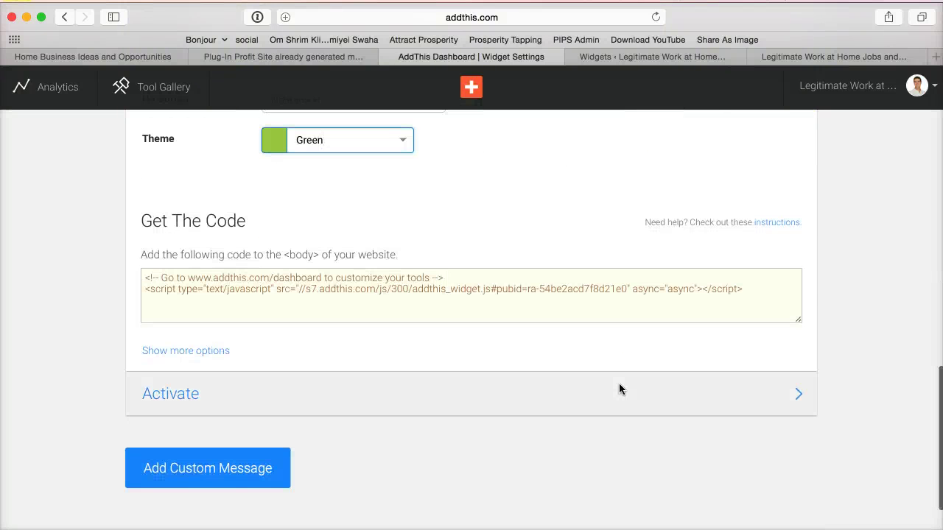
pyautogui.click(177, 398)
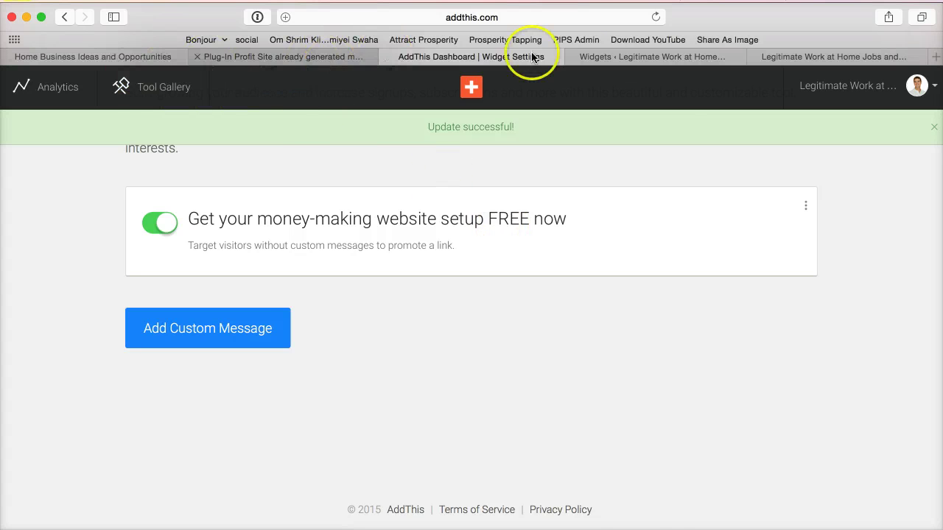
pyautogui.click(815, 56)
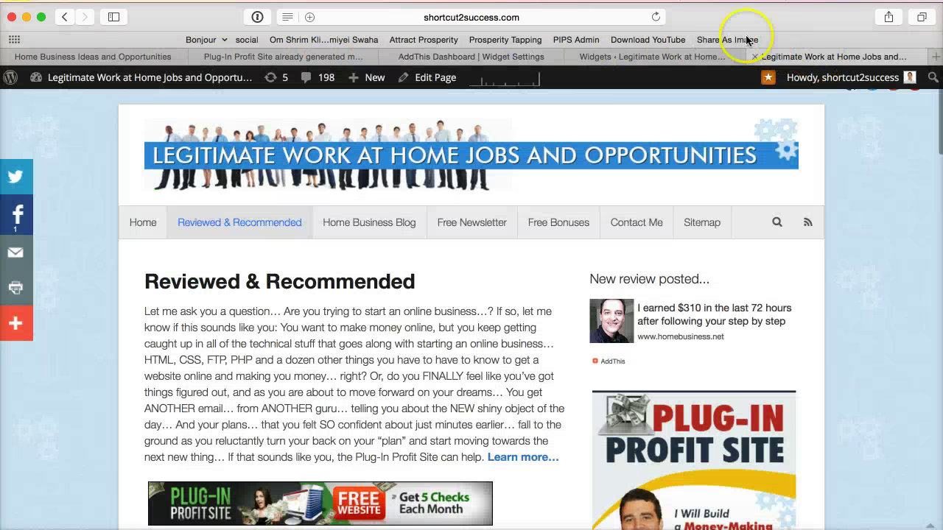
# Reload the live site and scroll to check the 'New review posted...' sidebar box.
pyautogui.click(593, 23)
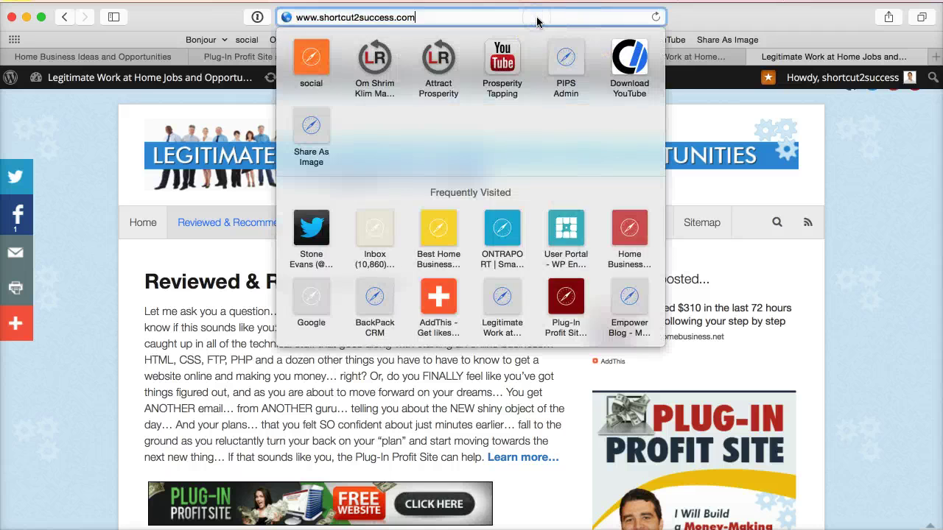
pyautogui.press('Return')
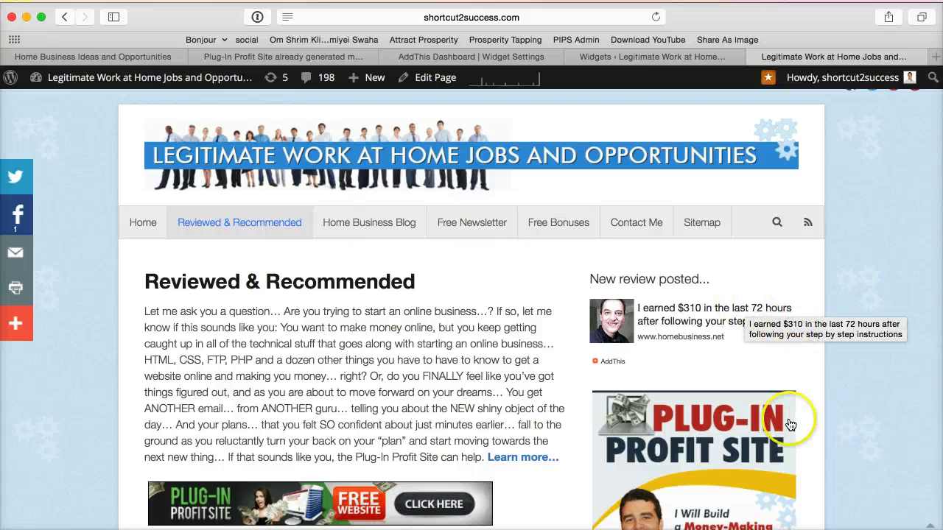
pyautogui.scroll(-5, 865, 382)
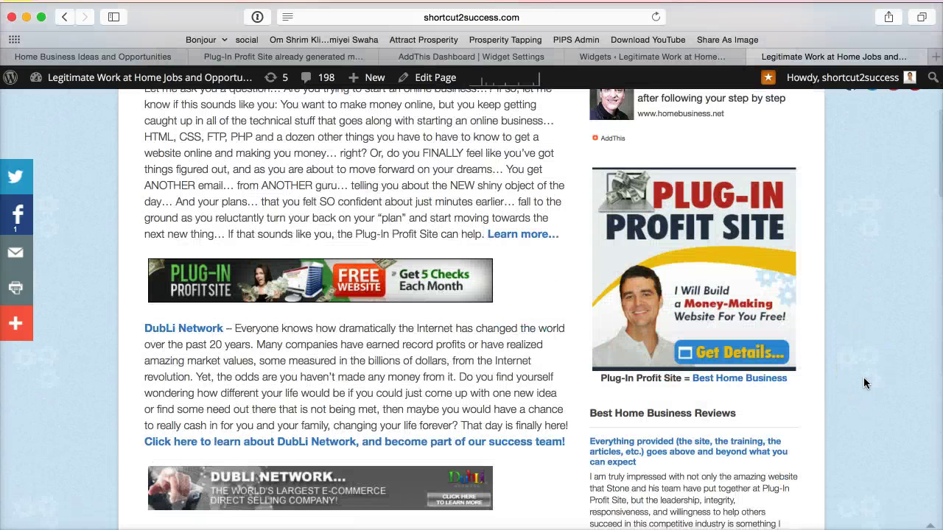
pyautogui.scroll(3, 863, 377)
pyautogui.scroll(2, 863, 377)
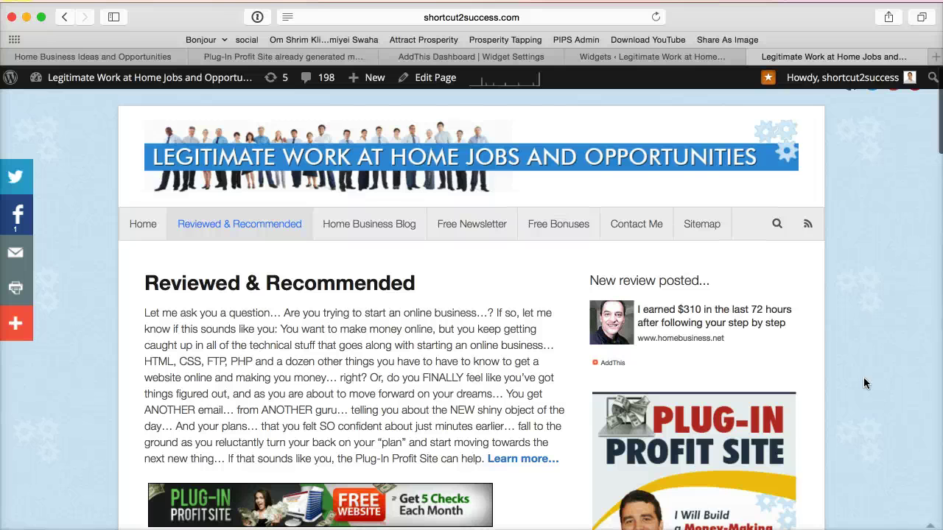
# Load addthis.com in a new browser tab, then return to the 'Legitimate Work at Home Jobs' site.
pyautogui.click(935, 56)
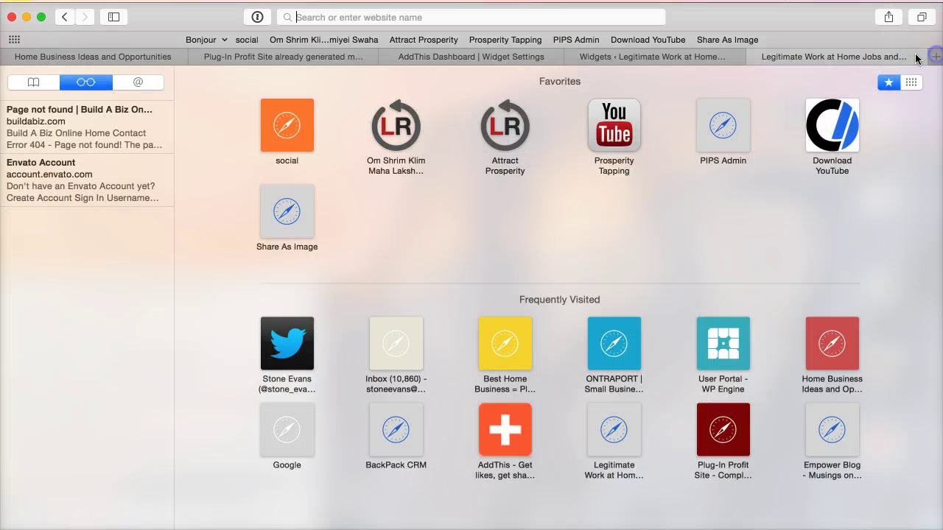
pyautogui.click(540, 18)
pyautogui.write('addthis')
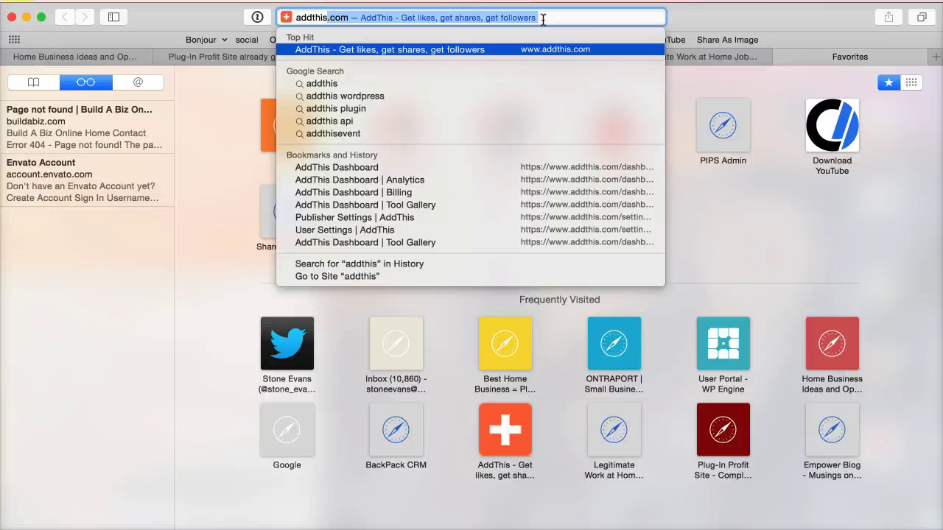
pyautogui.press('Right')
pyautogui.press('Return')
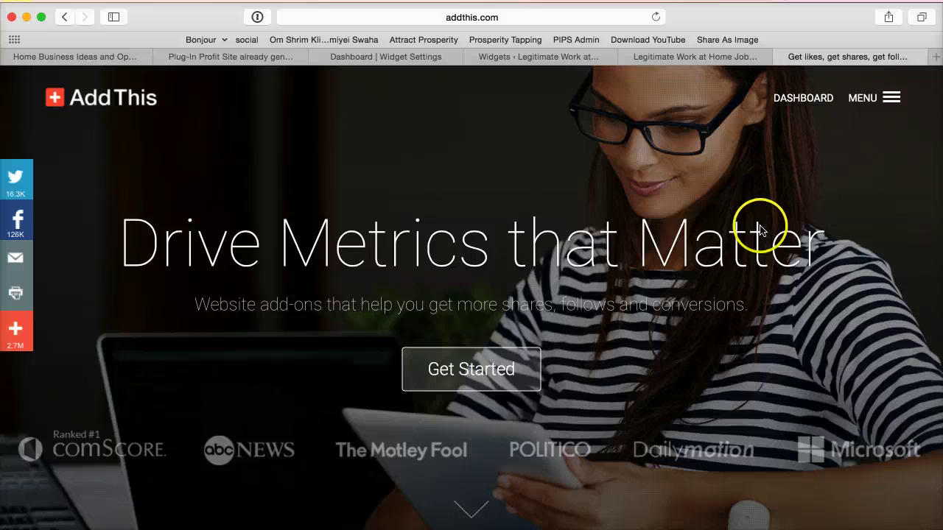
pyautogui.click(672, 58)
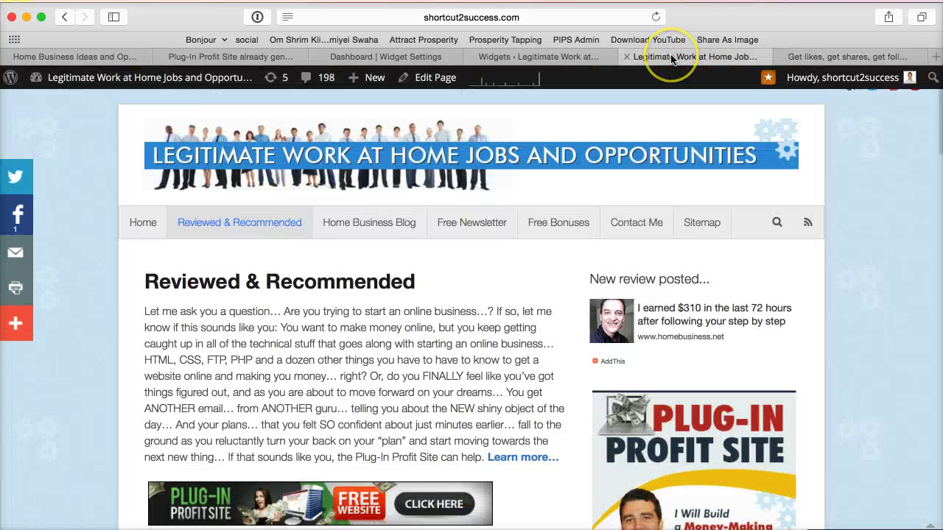